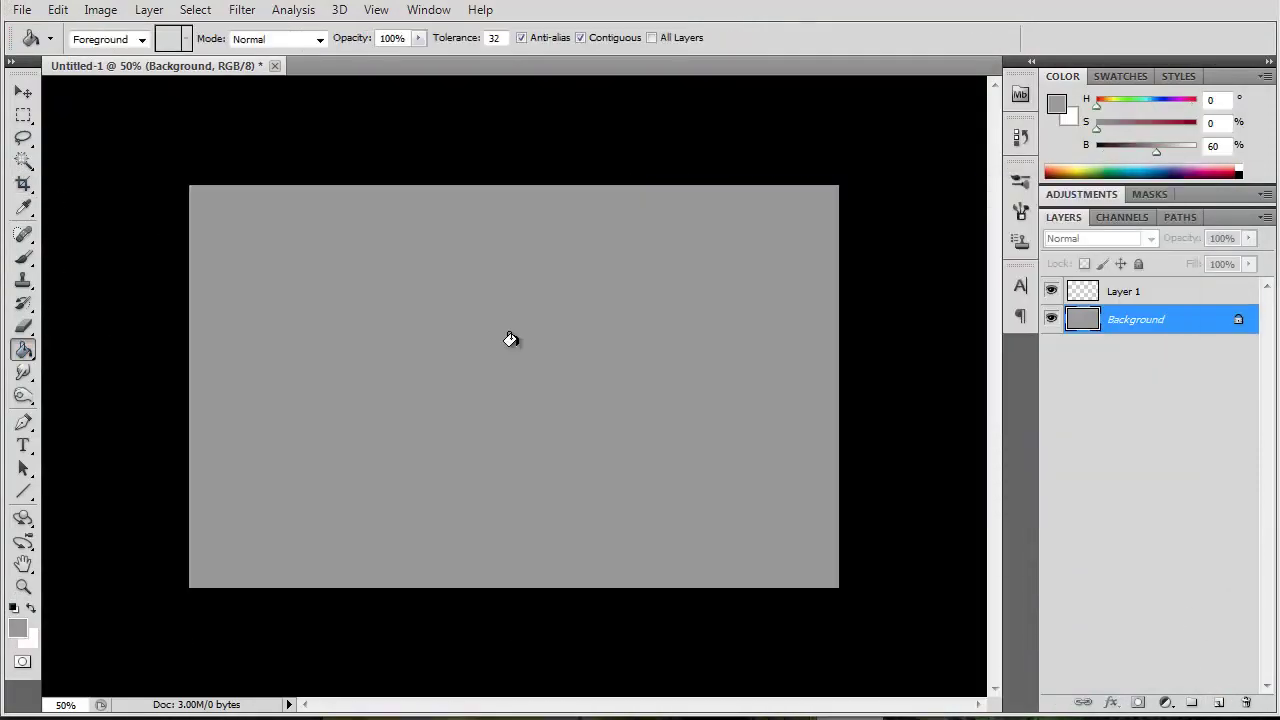
# - Check Shape Dynamics in the Brushes panel to prepare for sketching loose ellipses on Layer 1
pyautogui.click(1021, 228)
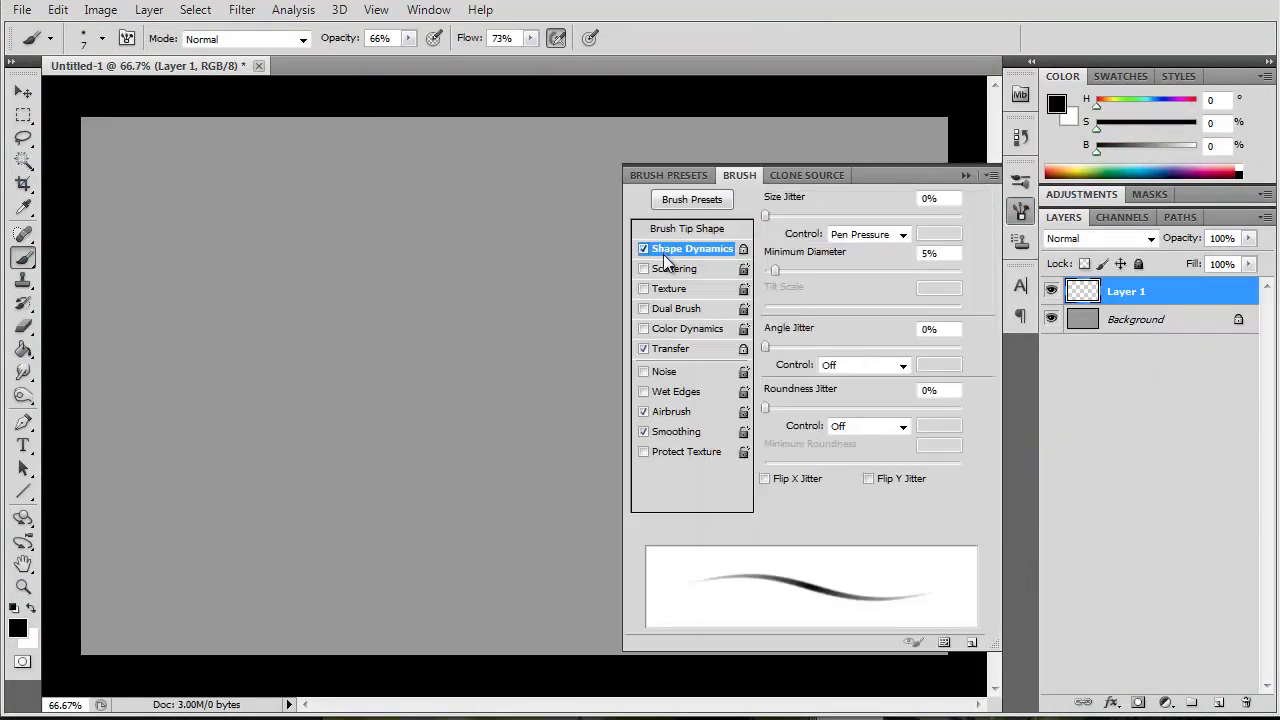
pyautogui.click(412, 267)
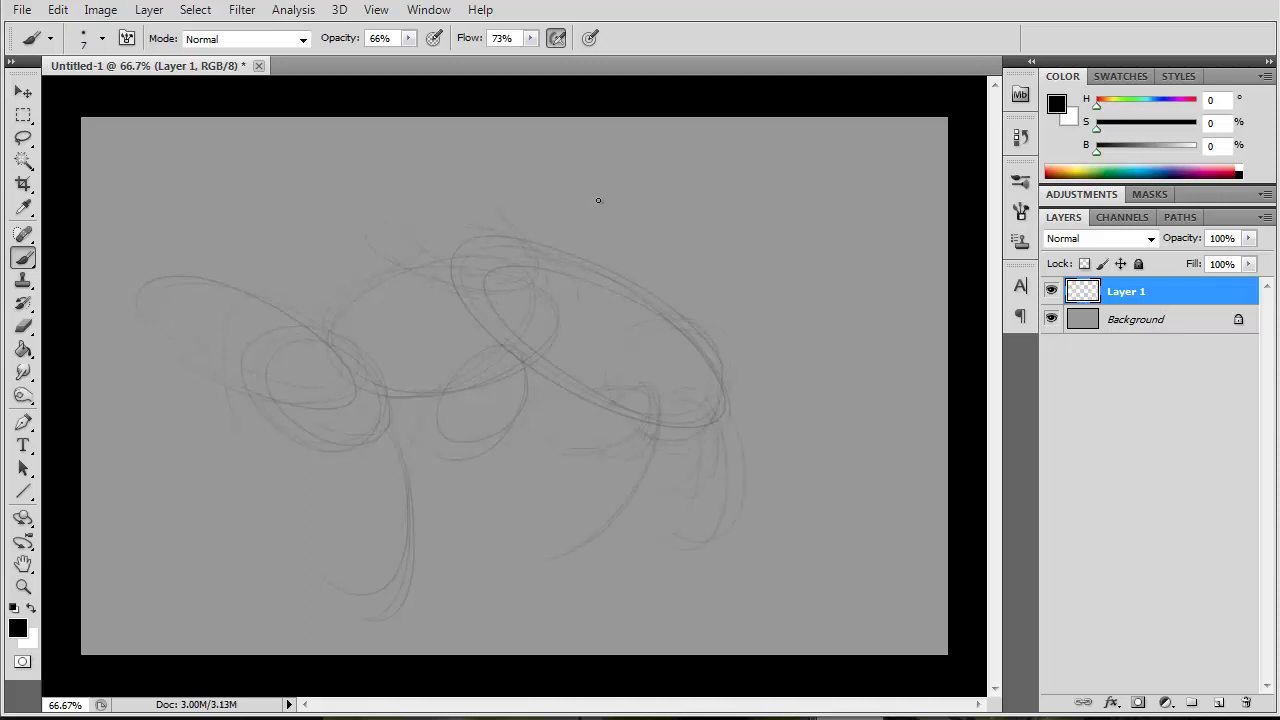
# - Darken the fish's body outline along the upper edge, right side and belly curve
pyautogui.moveTo(654, 270); pyautogui.dragTo(738, 420)
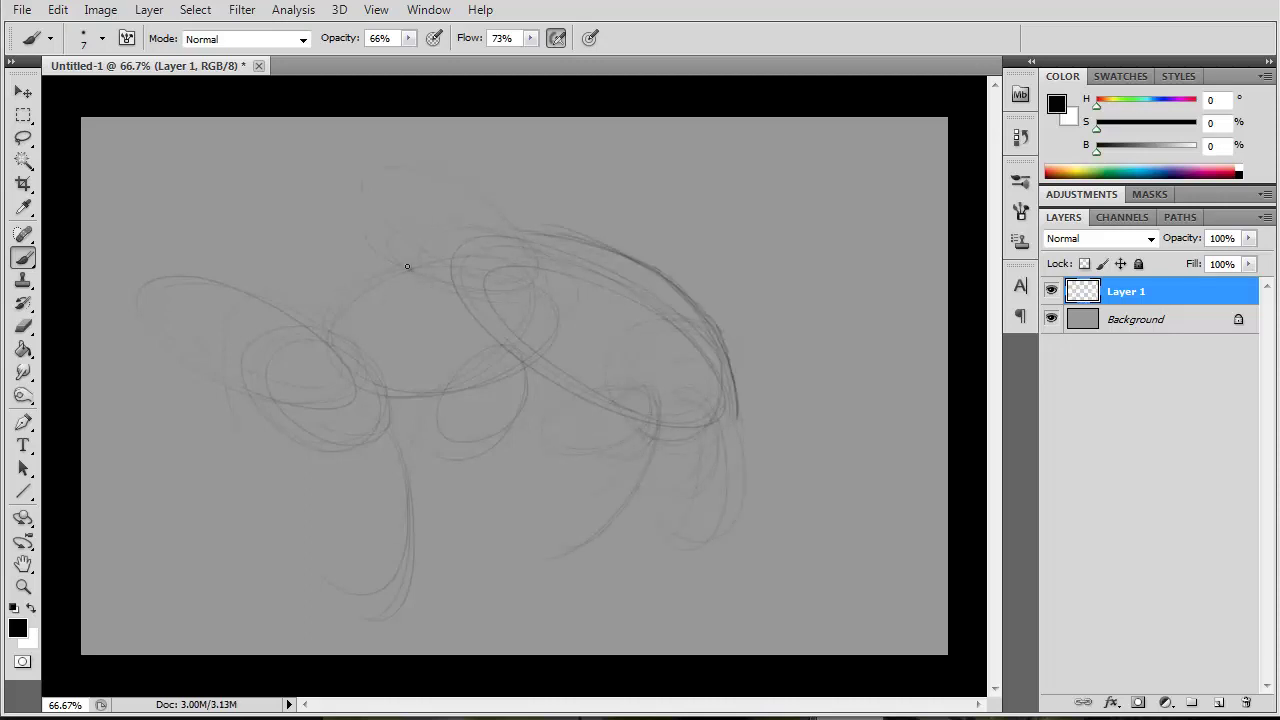
pyautogui.moveTo(399, 281); pyautogui.dragTo(518, 234)
pyautogui.moveTo(320, 320); pyautogui.dragTo(615, 248)
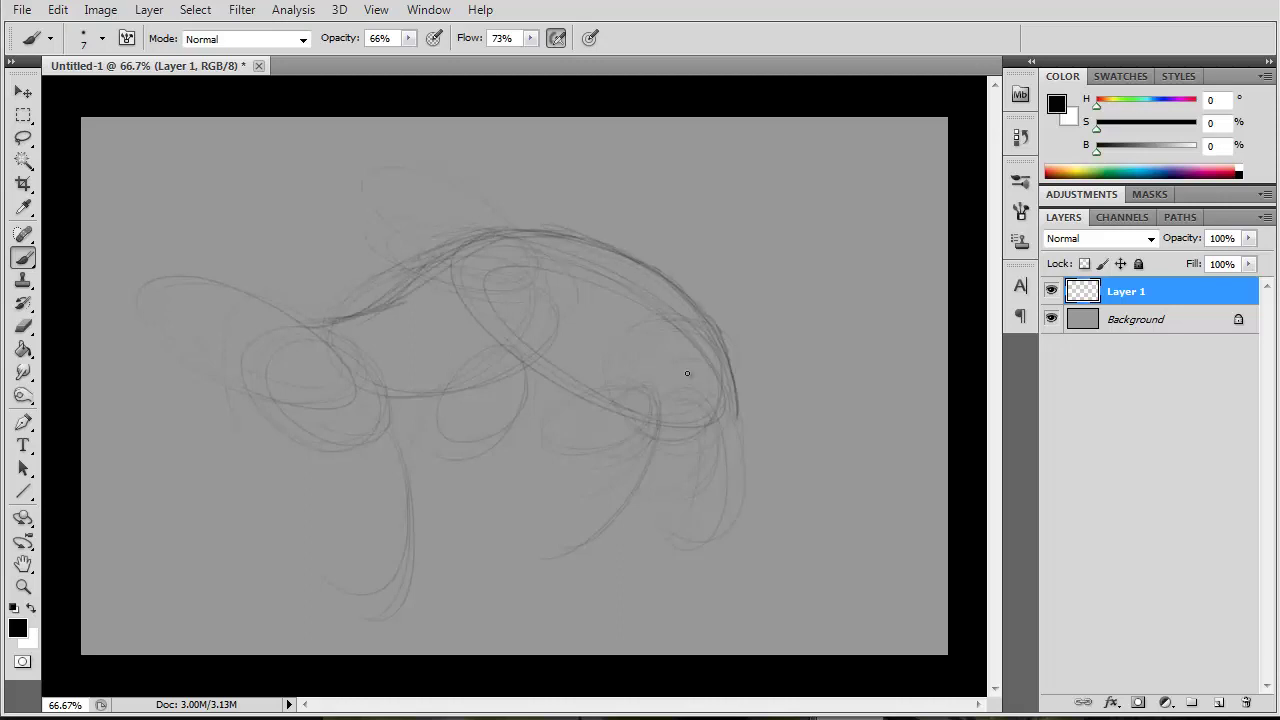
pyautogui.moveTo(436, 390); pyautogui.dragTo(536, 376)
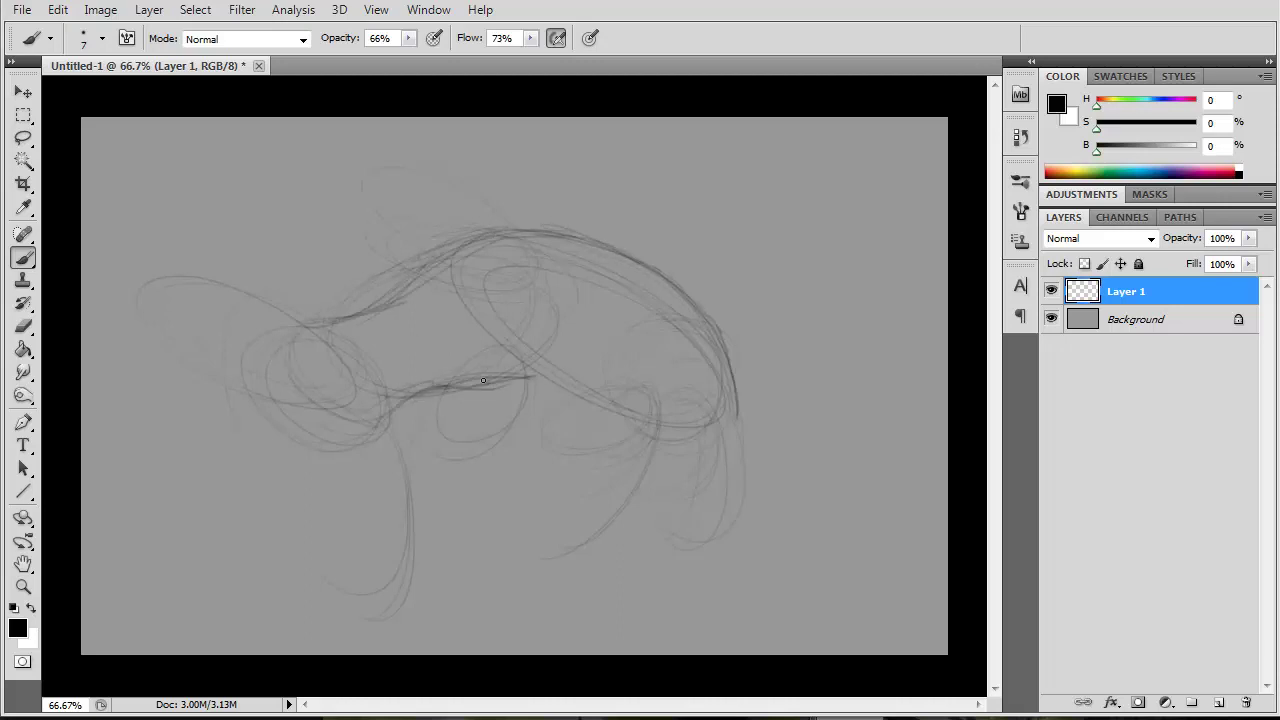
pyautogui.moveTo(370, 410); pyautogui.dragTo(588, 408)
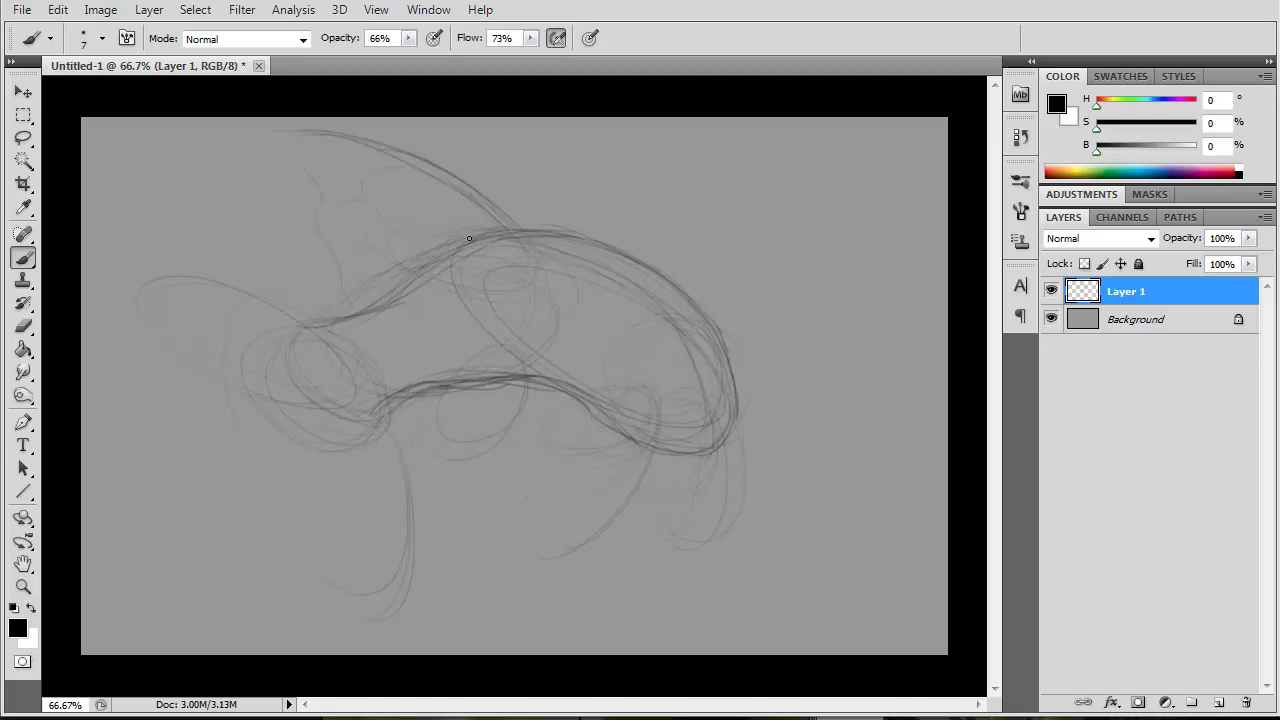
pyautogui.moveTo(400, 284)
pyautogui.mouseDown()
pyautogui.moveTo(345, 320)
pyautogui.moveTo(270, 335)
pyautogui.mouseUp()
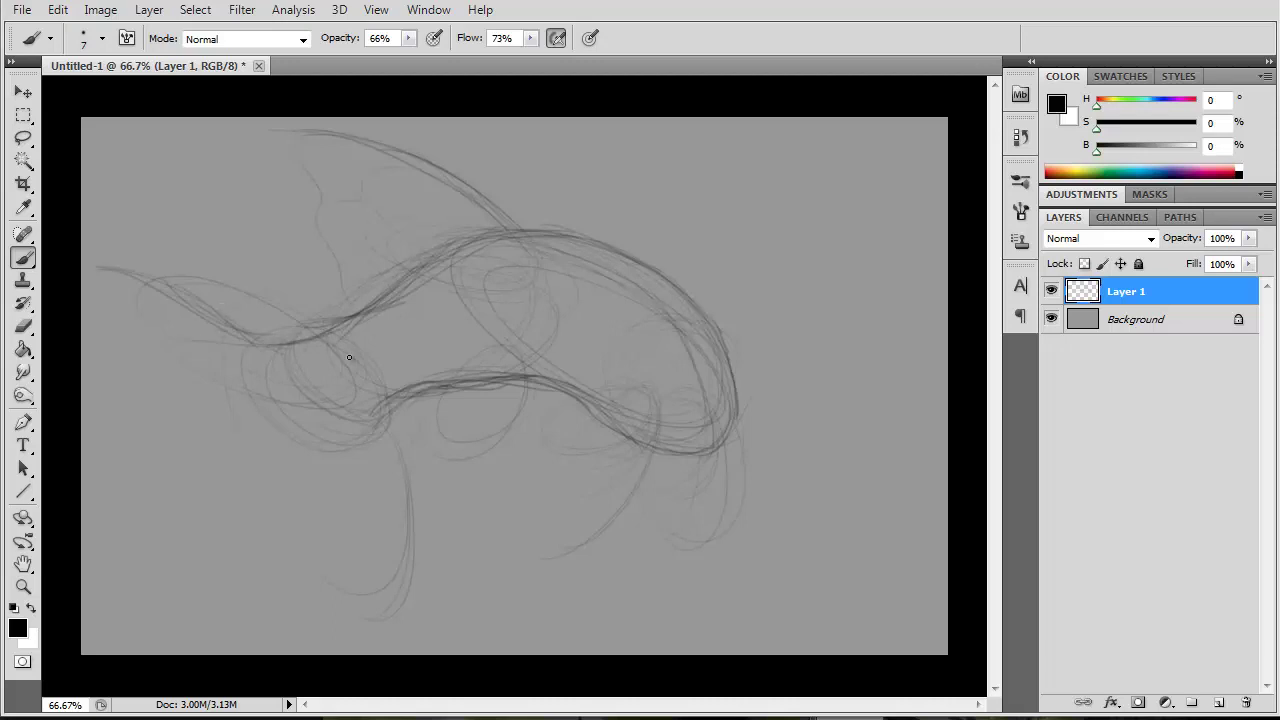
# - Sketch a trailing fin, a tail line to the left and the lower head curve
pyautogui.moveTo(381, 412); pyautogui.dragTo(332, 637)
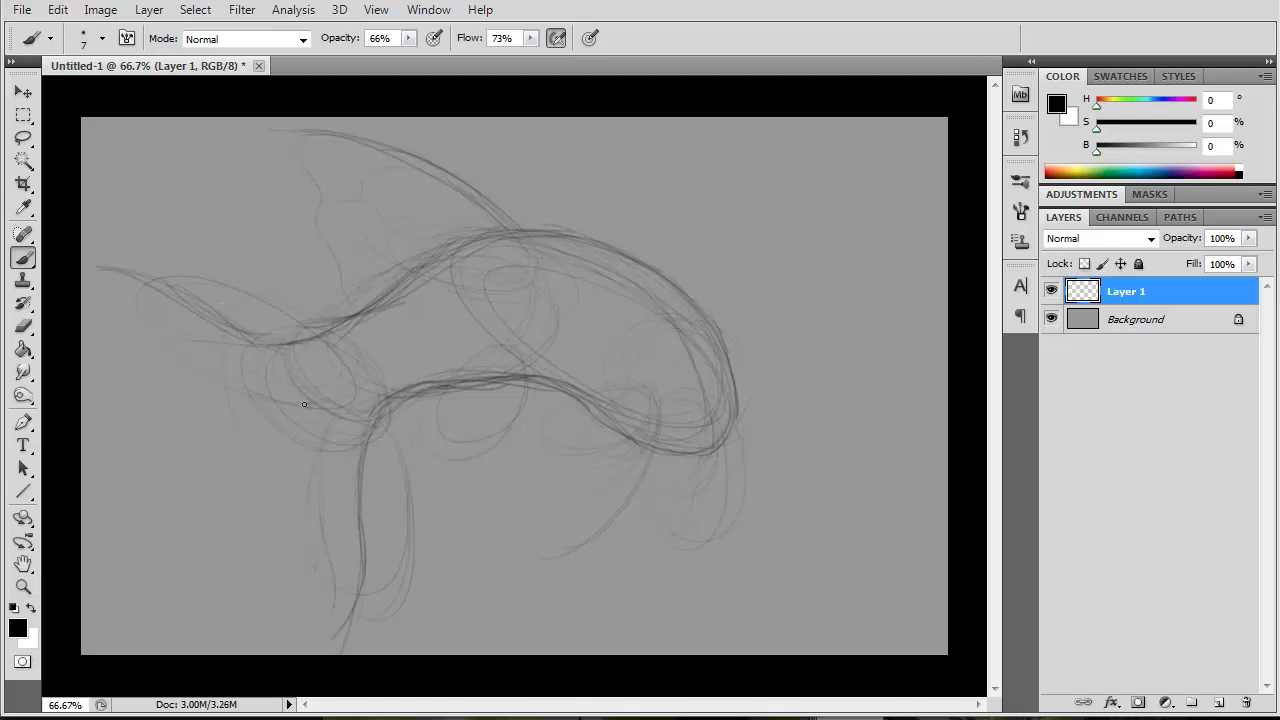
pyautogui.moveTo(284, 404); pyautogui.dragTo(116, 300)
pyautogui.moveTo(640, 386)
pyautogui.mouseDown()
pyautogui.moveTo(658, 434)
pyautogui.moveTo(728, 430)
pyautogui.moveTo(682, 441)
pyautogui.moveTo(730, 448)
pyautogui.mouseUp()
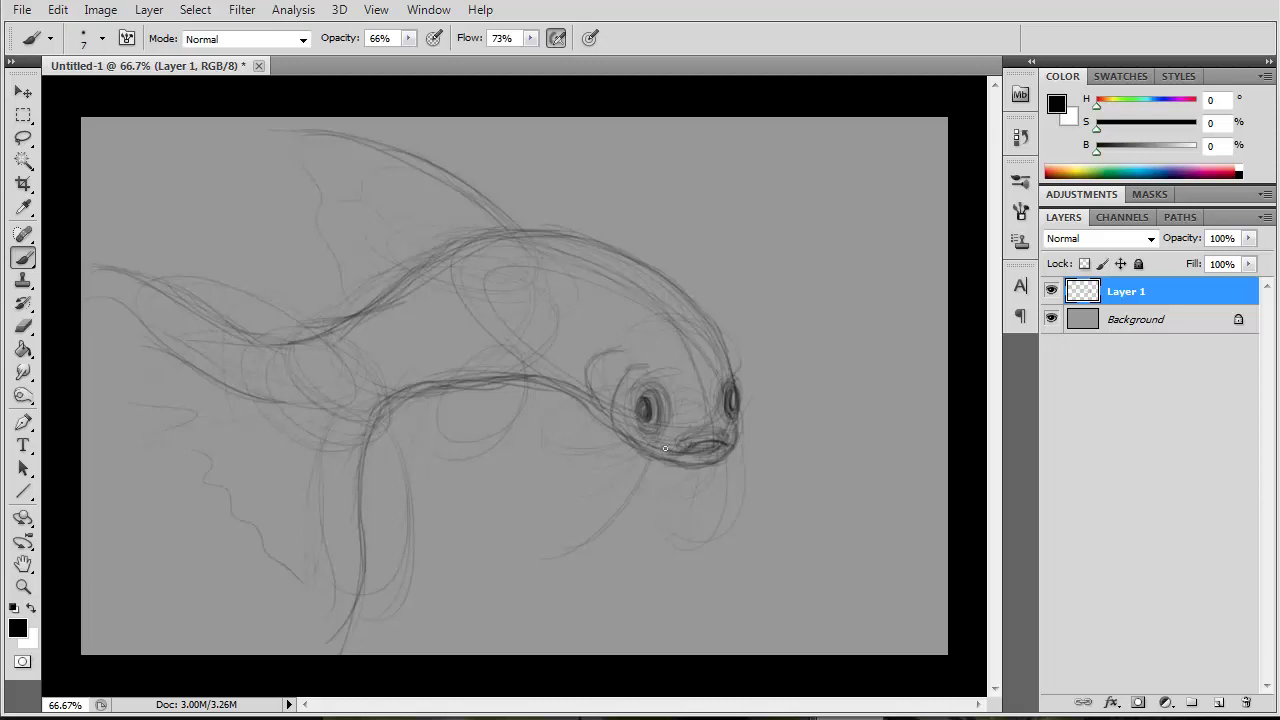
# - Draw the lower lip, fin strands below the mouth, the darker back curve and lower fin strokes
pyautogui.moveTo(653, 453); pyautogui.dragTo(711, 465)
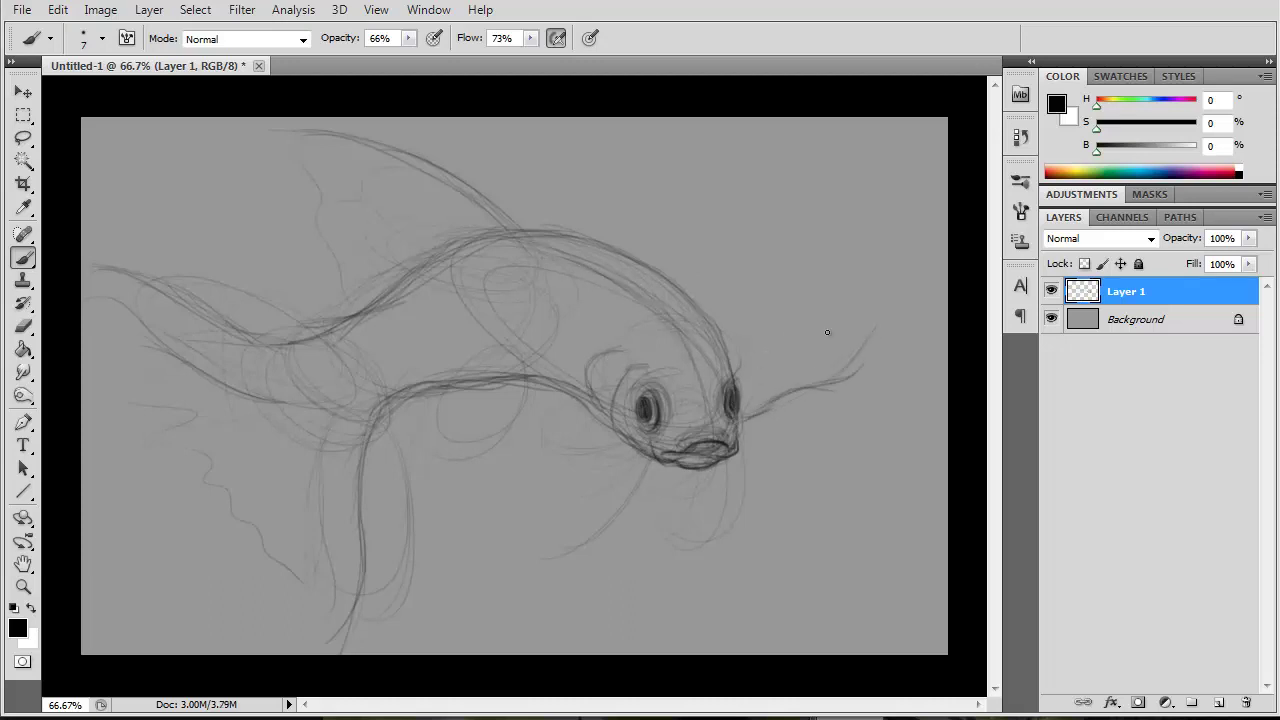
pyautogui.moveTo(642, 450); pyautogui.dragTo(575, 469)
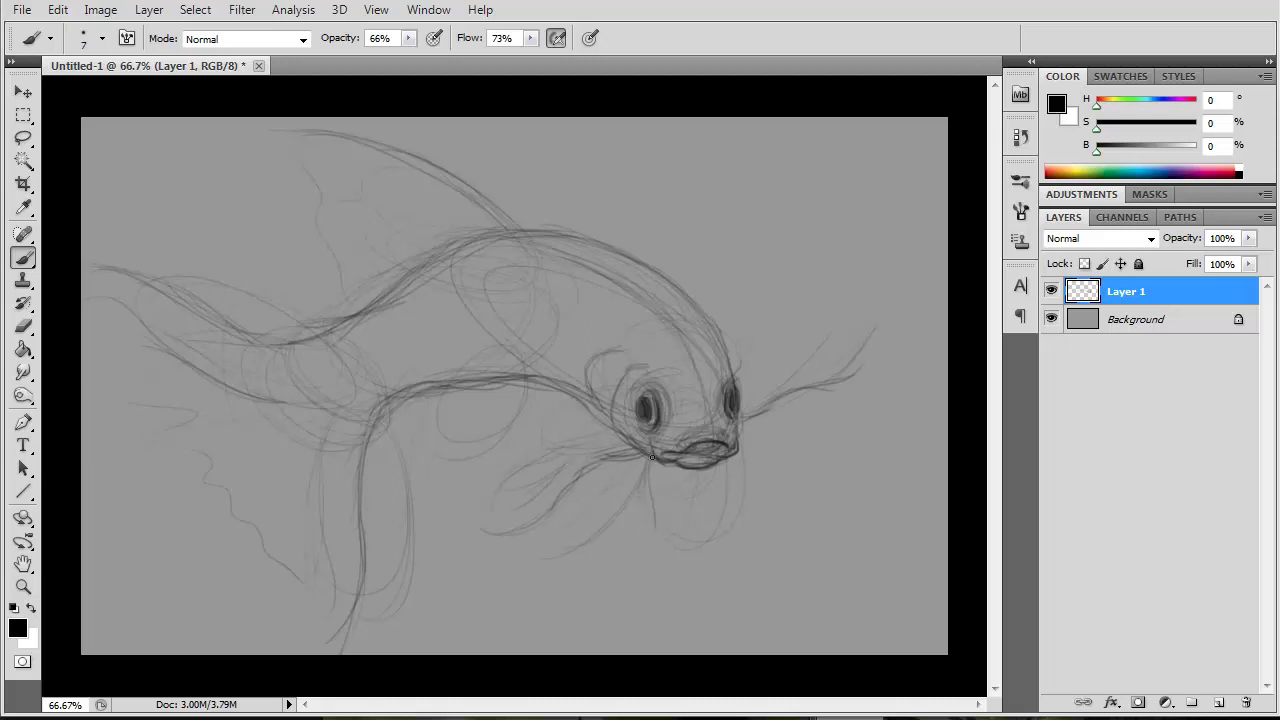
pyautogui.moveTo(652, 457); pyautogui.dragTo(630, 651)
pyautogui.moveTo(728, 478)
pyautogui.mouseDown()
pyautogui.moveTo(777, 618)
pyautogui.moveTo(722, 485)
pyautogui.mouseUp()
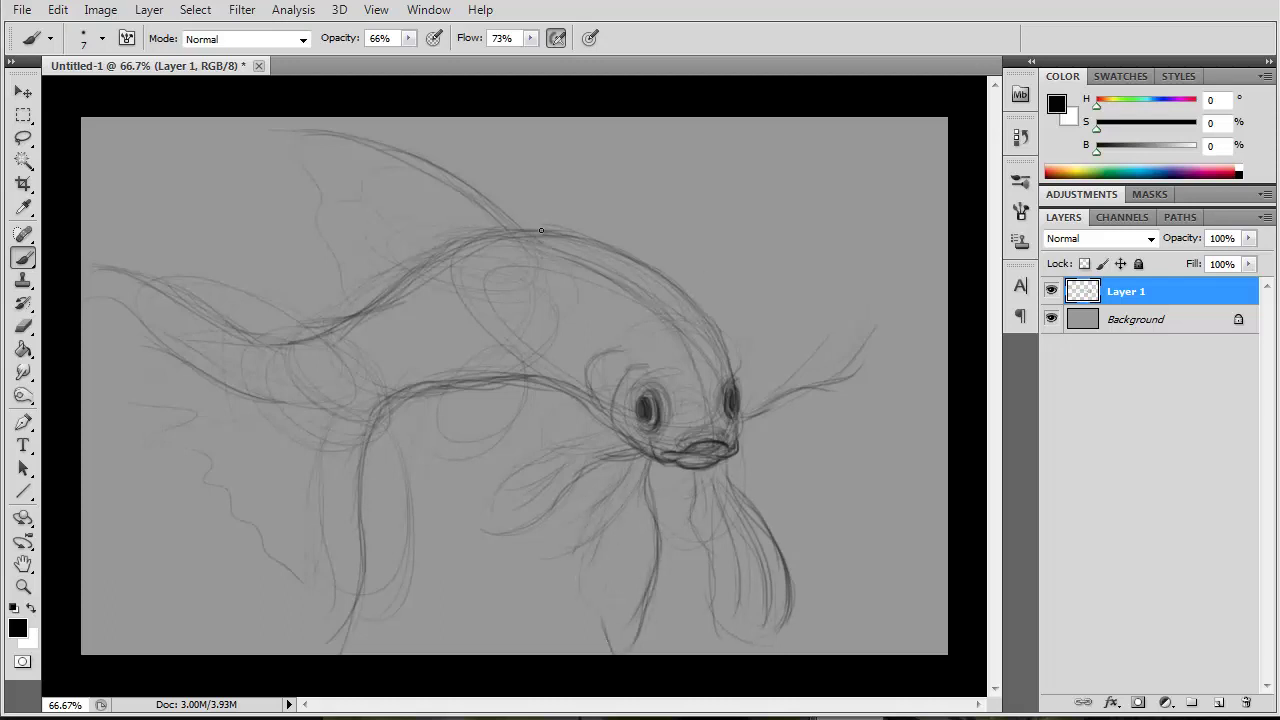
pyautogui.moveTo(387, 147); pyautogui.dragTo(464, 191)
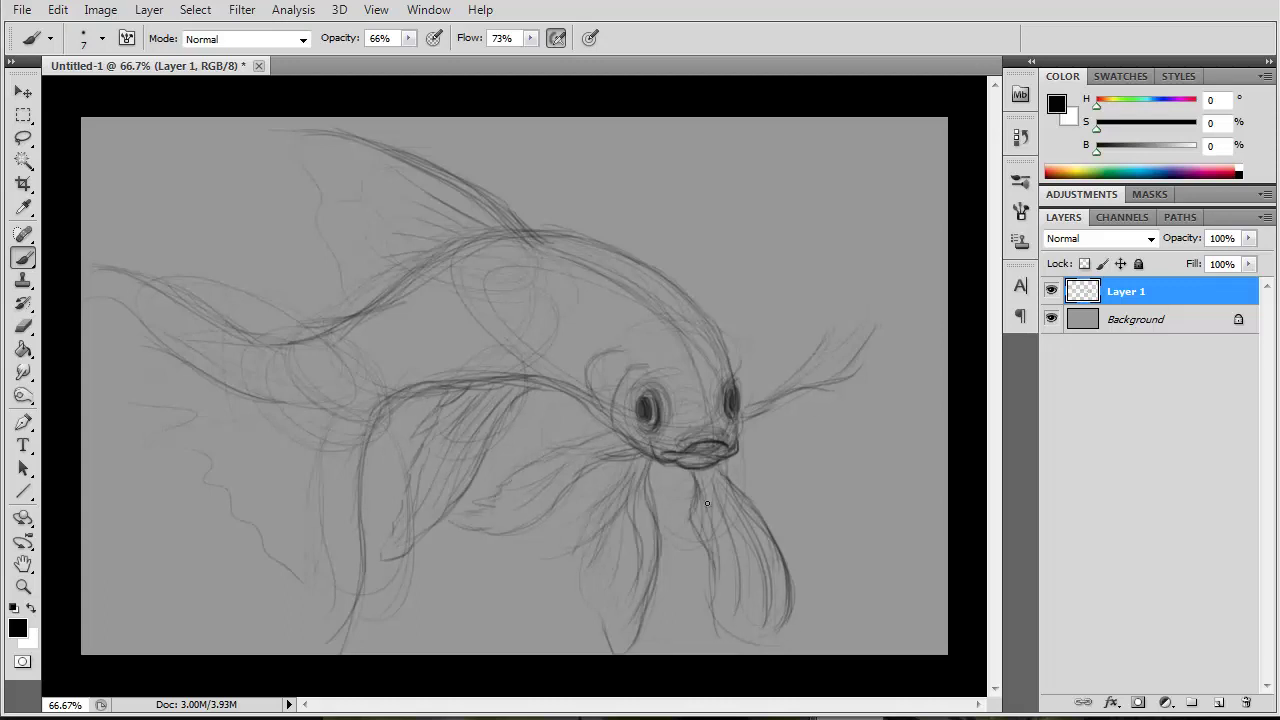
pyautogui.moveTo(707, 503); pyautogui.dragTo(748, 612)
# - Duplicate Layer 1 as a hidden backup copy of the sketch
pyautogui.click(149, 9)
pyautogui.click(193, 49)
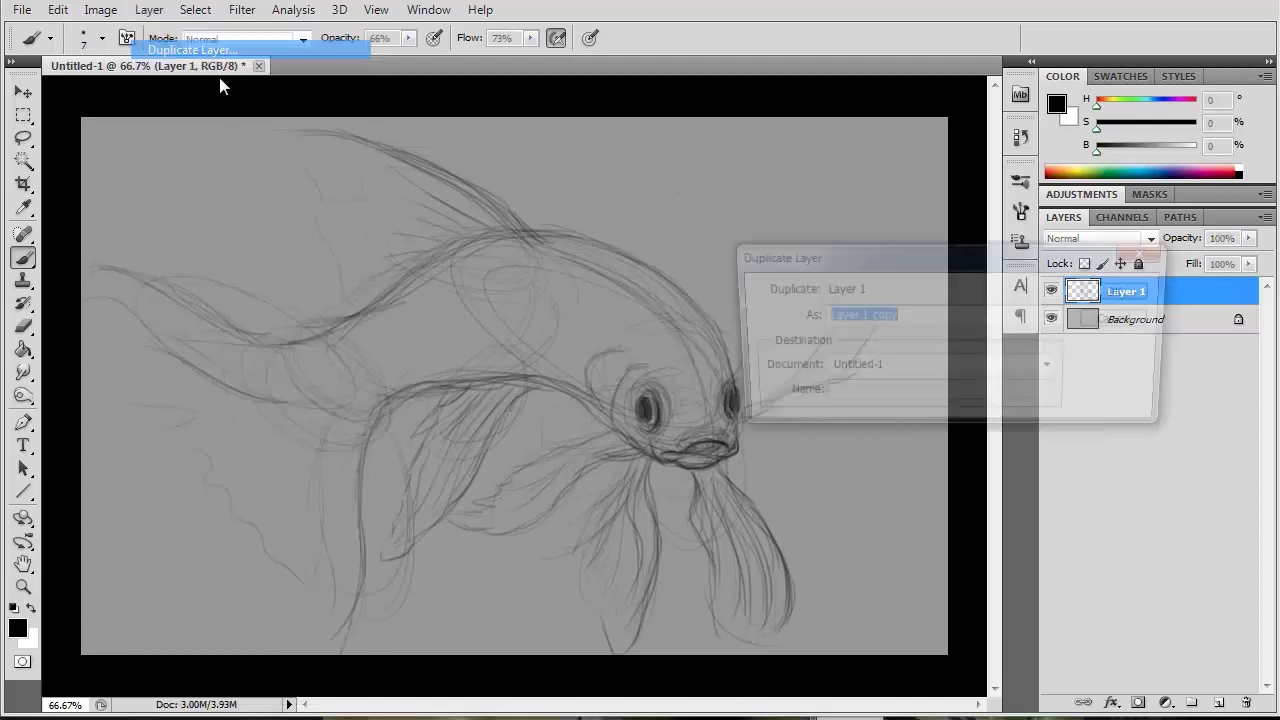
pyautogui.press('Return')
pyautogui.click(149, 9)
pyautogui.click(198, 620)
# - Fade stray lines around the eye, mouth, head, back and fins with the Eraser at 74%
pyautogui.press('e')
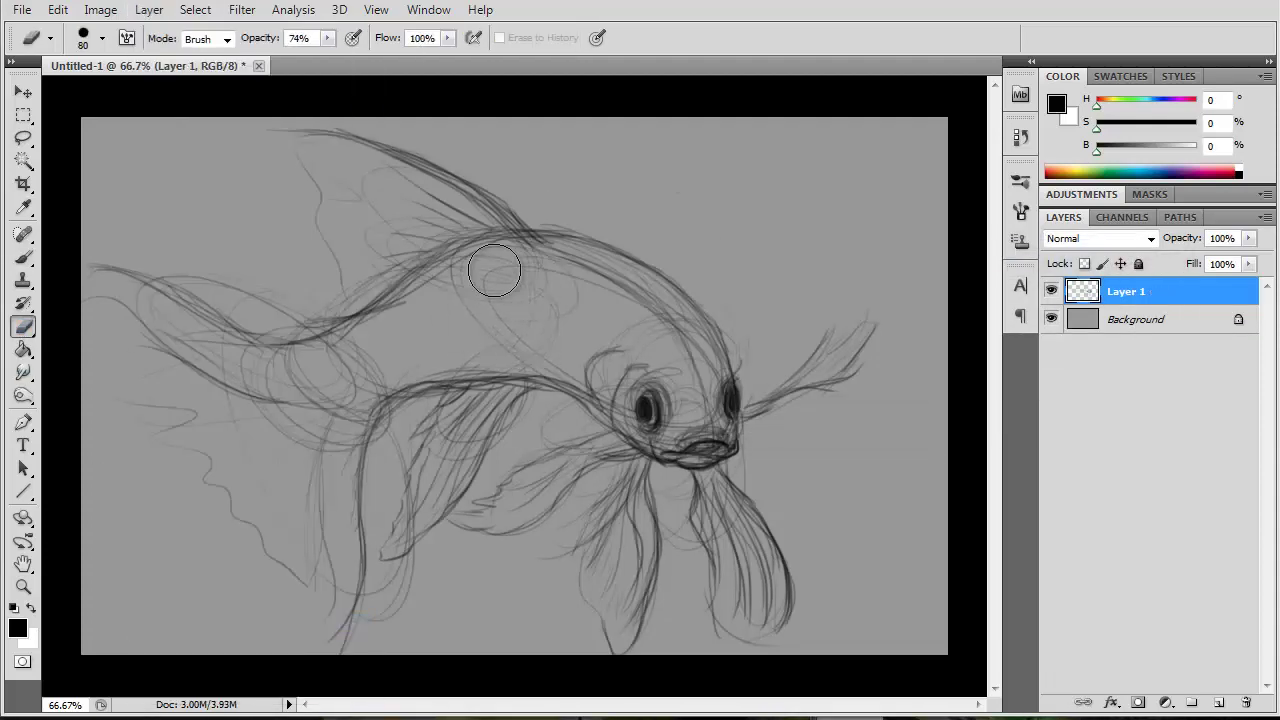
pyautogui.moveTo(625, 388); pyautogui.dragTo(715, 445)
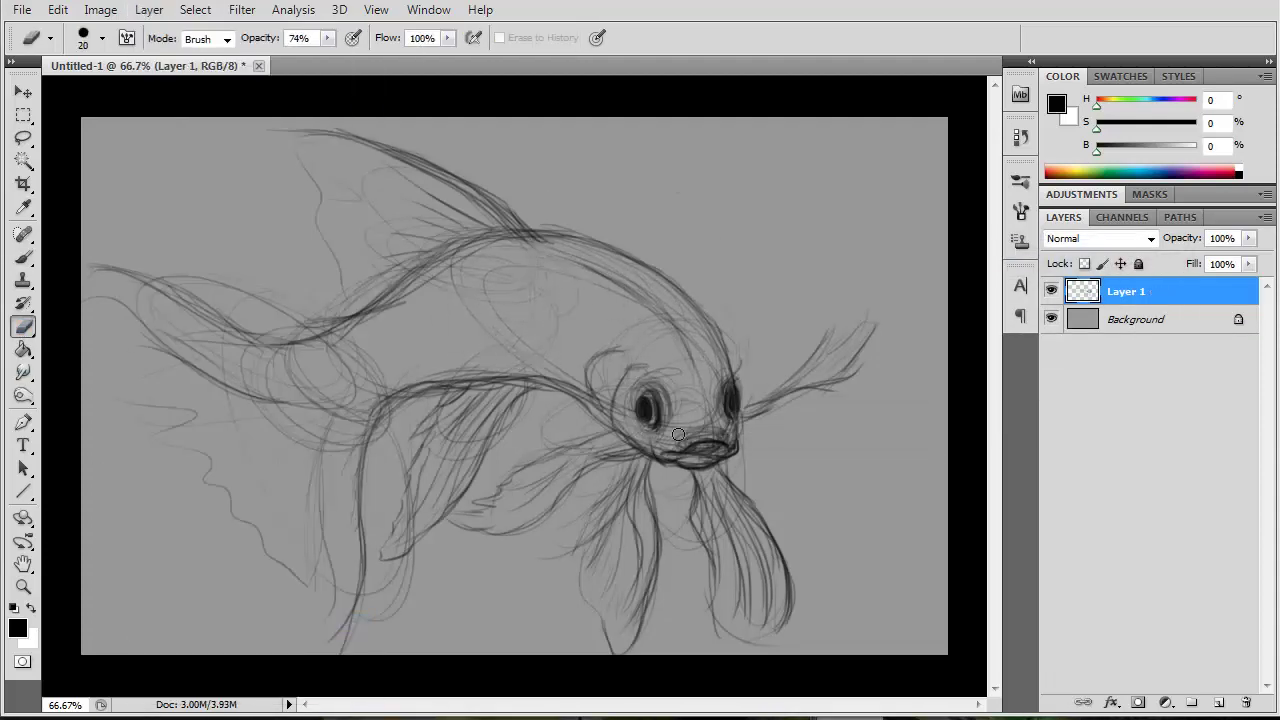
pyautogui.moveTo(560, 268); pyautogui.dragTo(694, 337)
pyautogui.moveTo(748, 473); pyautogui.dragTo(708, 556)
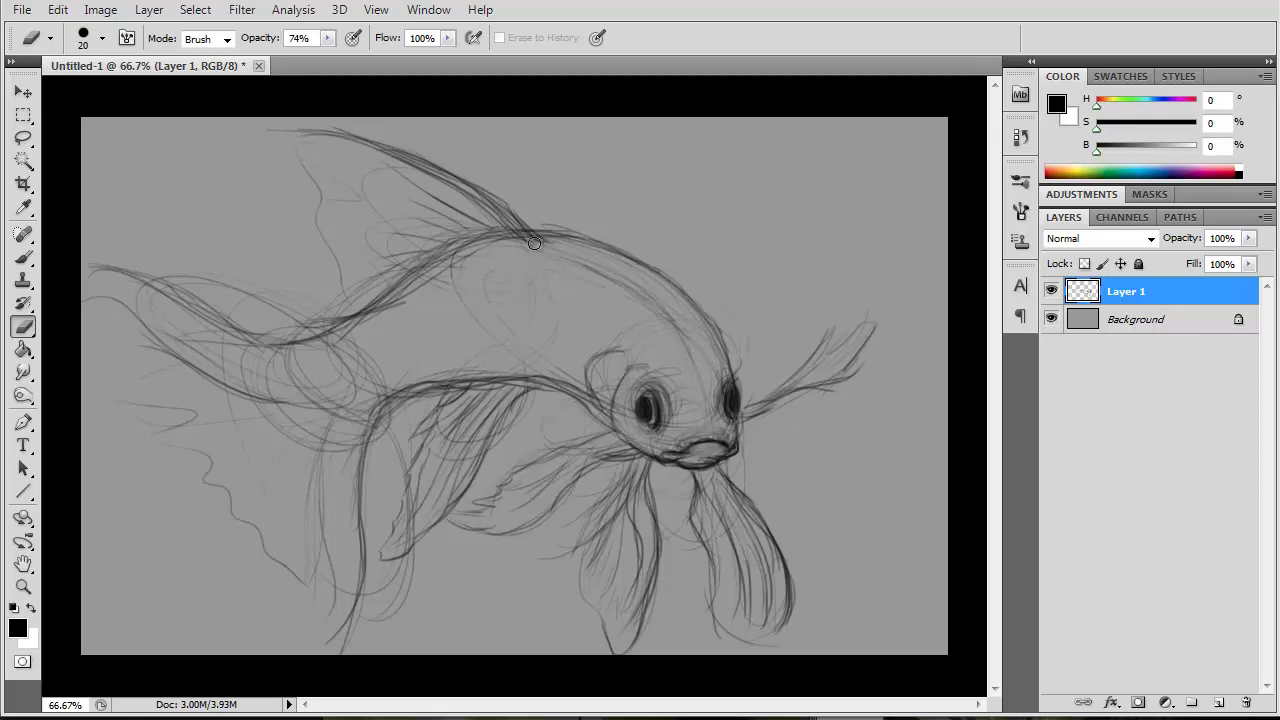
pyautogui.moveTo(534, 243)
pyautogui.mouseDown()
pyautogui.moveTo(444, 240)
pyautogui.moveTo(320, 345)
pyautogui.moveTo(337, 463)
pyautogui.moveTo(444, 400)
pyautogui.moveTo(419, 517)
pyautogui.mouseUp()
pyautogui.moveTo(485, 423)
pyautogui.mouseDown()
pyautogui.moveTo(514, 334)
pyautogui.moveTo(300, 317)
pyautogui.moveTo(209, 349)
pyautogui.moveTo(310, 435)
pyautogui.moveTo(321, 561)
pyautogui.mouseUp()
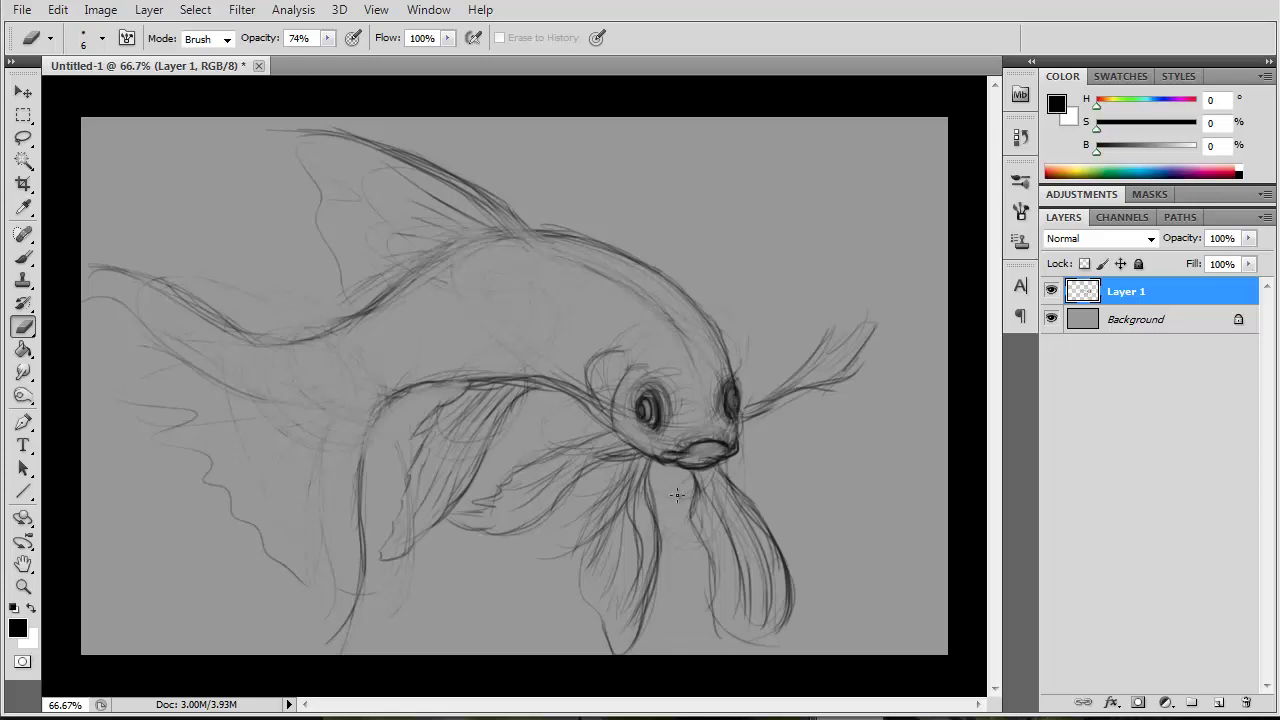
pyautogui.press('b')
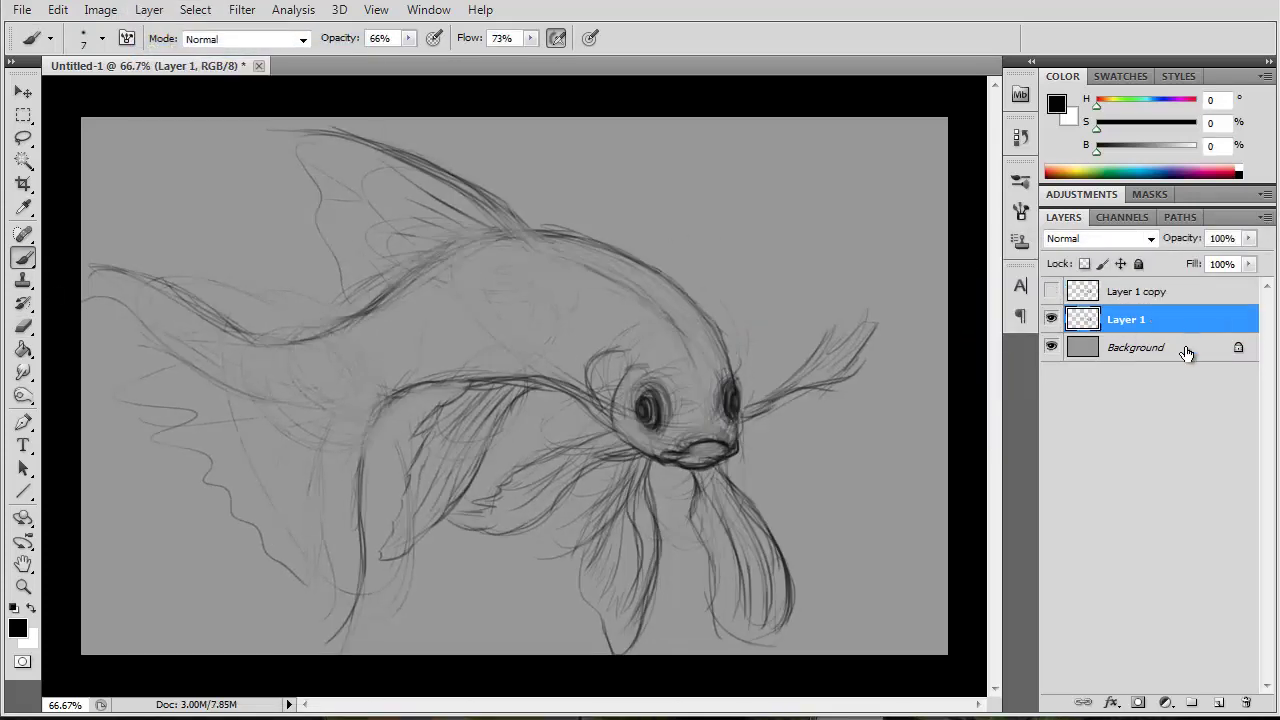
# - Merge Layer 1 down and open Liquify with a 145 brush size
pyautogui.hotkey('ctrl', 'e')
pyautogui.click(242, 9)
pyautogui.click(274, 124)
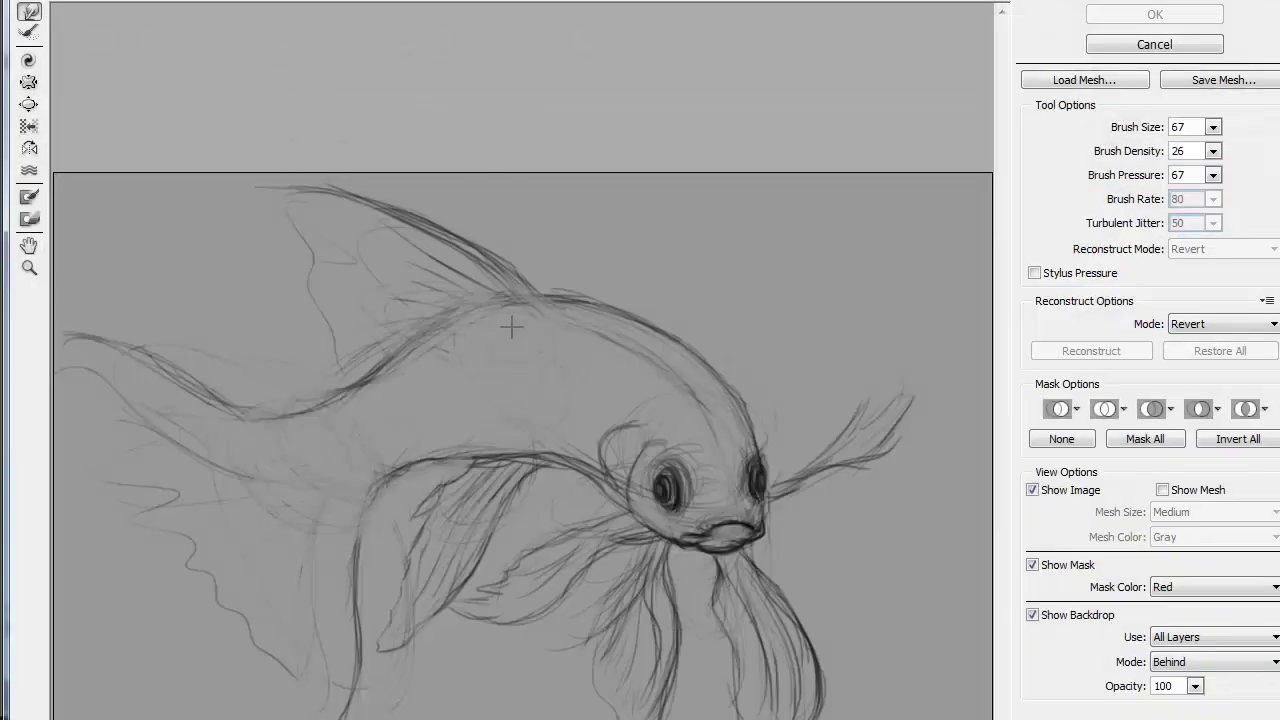
pyautogui.scroll(-2, 600, 300)
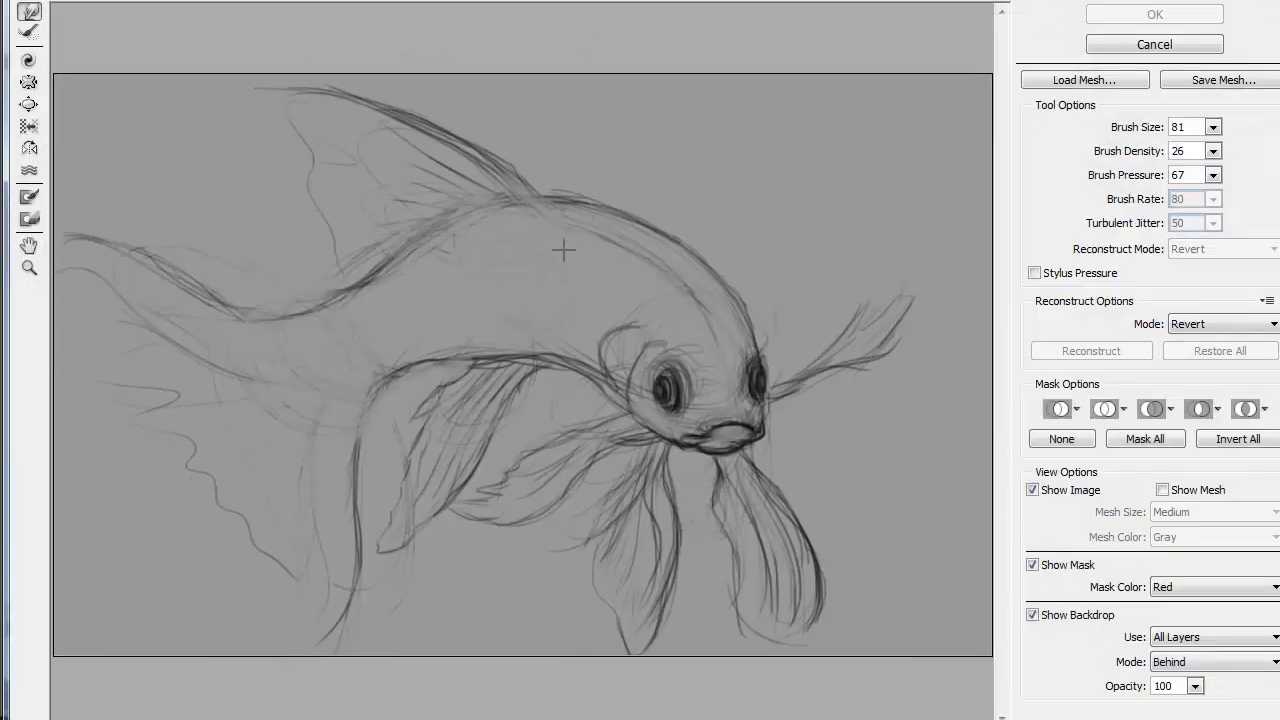
pyautogui.press(']')
pyautogui.press(']')
pyautogui.press(']')
pyautogui.click(540, 250)
# - Forward-warp the dorsal fin, back contour, body fin strands and right-side fins
pyautogui.moveTo(425, 147)
pyautogui.mouseDown()
pyautogui.moveTo(349, 77)
pyautogui.moveTo(490, 155)
pyautogui.moveTo(672, 211)
pyautogui.mouseUp()
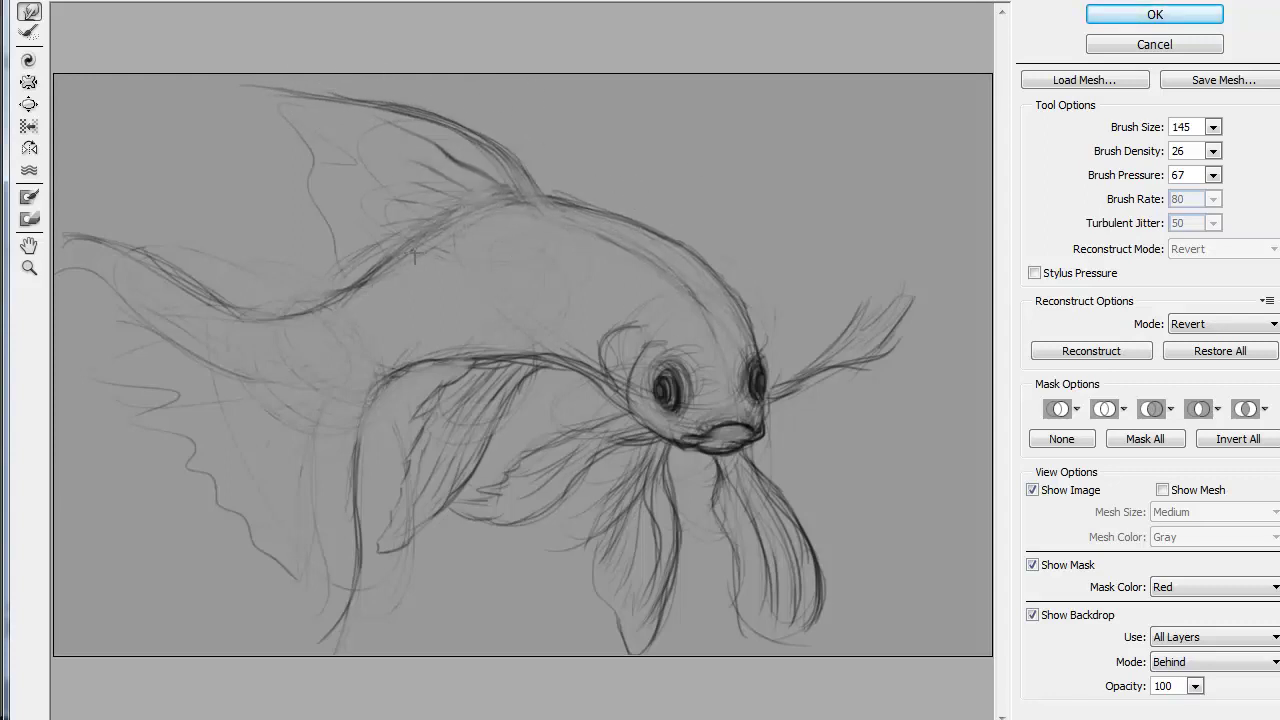
pyautogui.moveTo(480, 242)
pyautogui.mouseDown()
pyautogui.moveTo(322, 312)
pyautogui.moveTo(209, 343)
pyautogui.moveTo(169, 297)
pyautogui.mouseUp()
pyautogui.moveTo(320, 325); pyautogui.dragTo(390, 400)
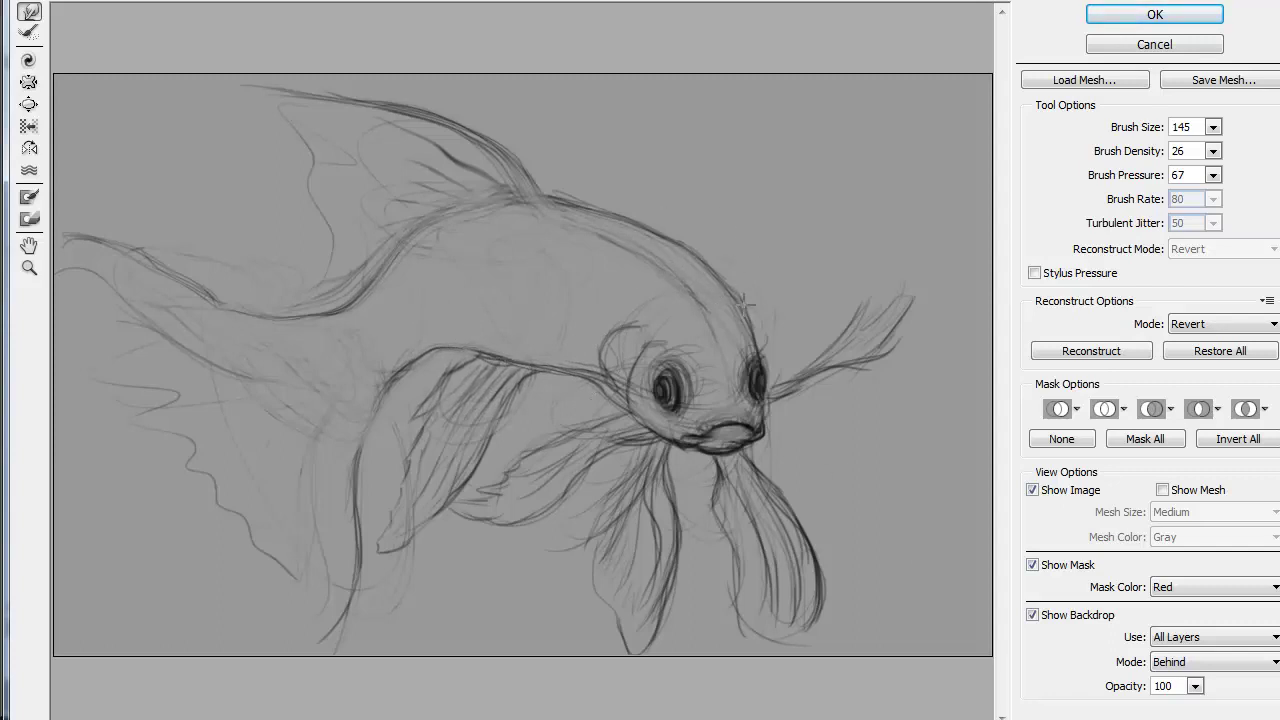
pyautogui.moveTo(905, 300); pyautogui.dragTo(891, 257)
pyautogui.moveTo(795, 590); pyautogui.dragTo(815, 630)
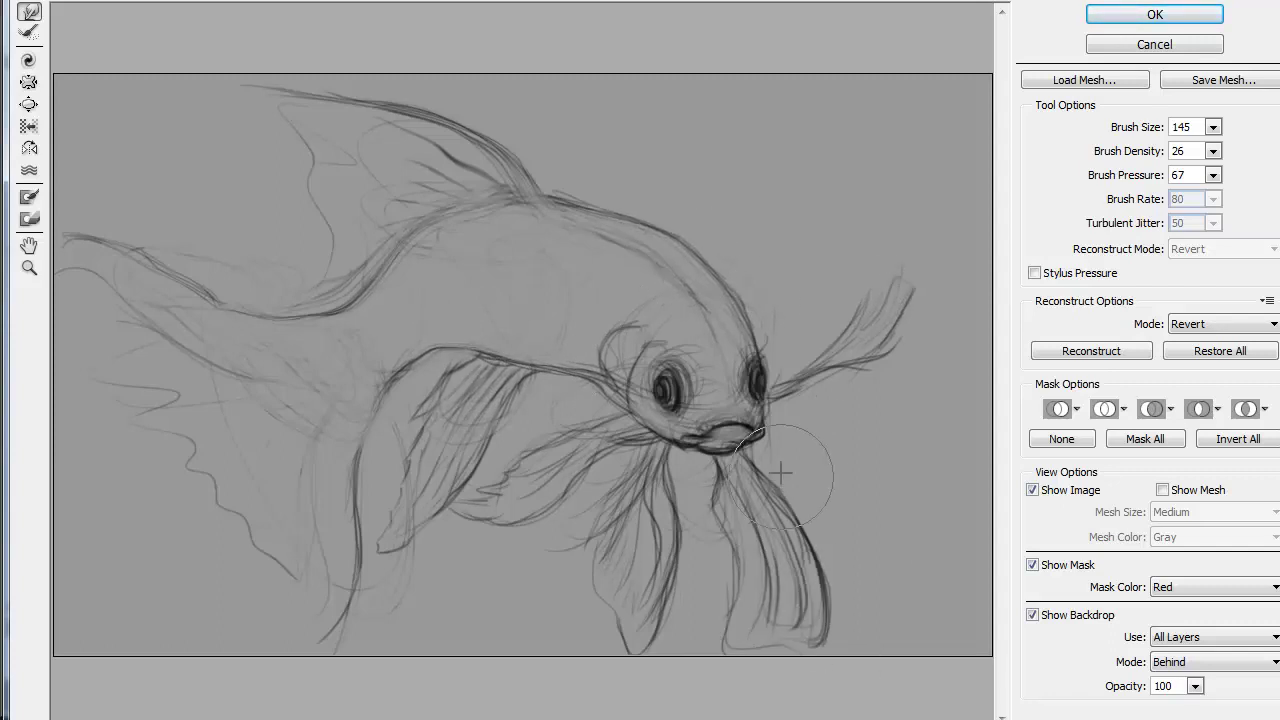
pyautogui.moveTo(781, 472); pyautogui.dragTo(810, 640)
# - Warp the lower fins, lips, pectoral and upper-left fins and back, then apply Liquify
pyautogui.moveTo(635, 645); pyautogui.dragTo(653, 570)
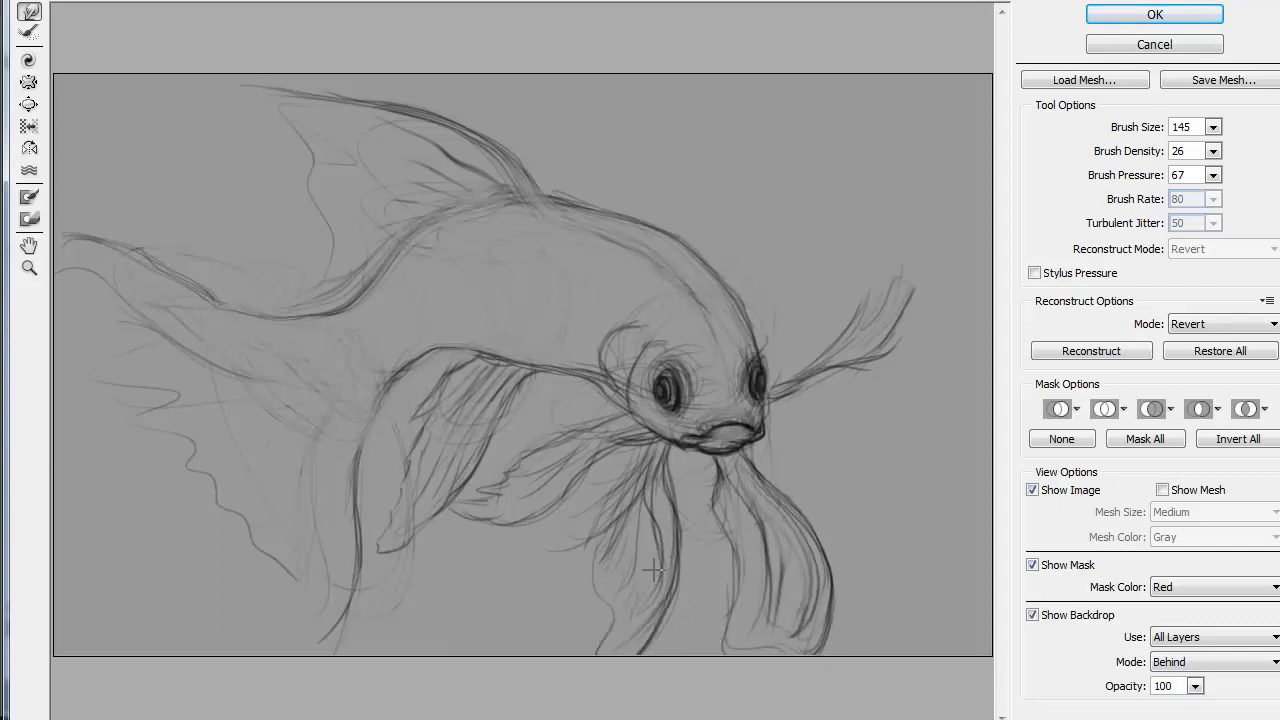
pyautogui.moveTo(690, 450); pyautogui.dragTo(757, 438)
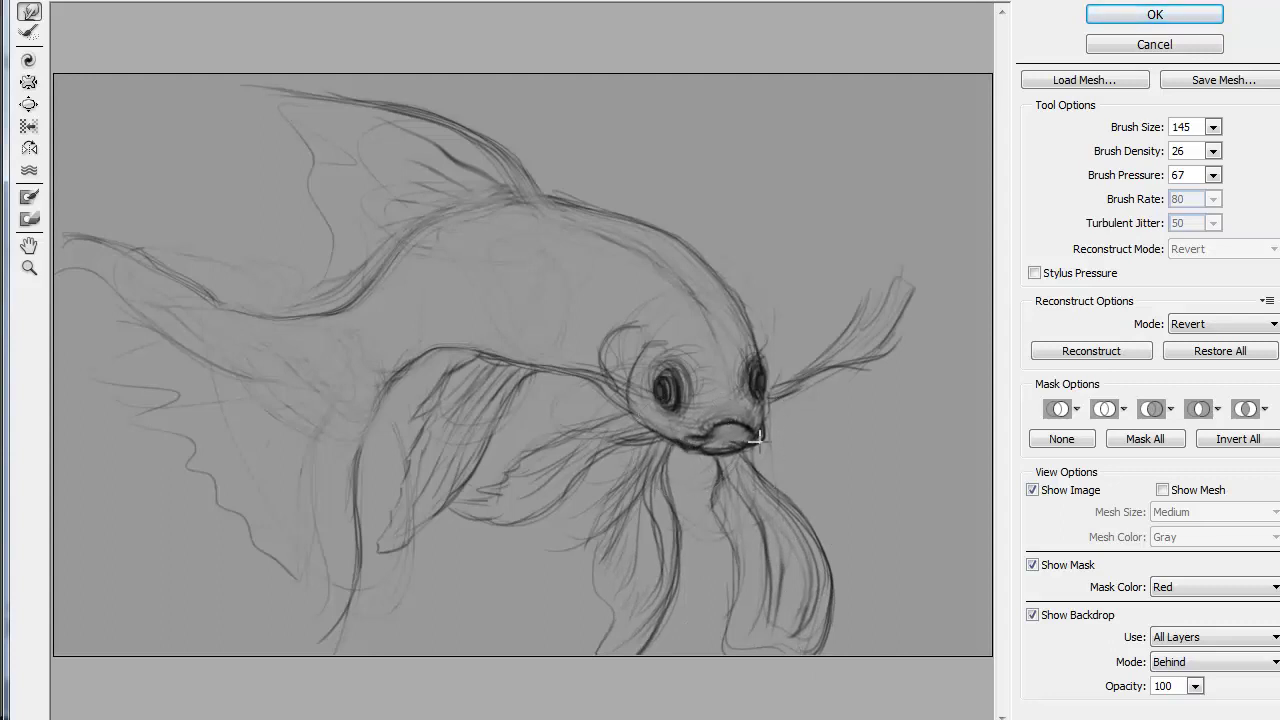
pyautogui.moveTo(525, 420)
pyautogui.mouseDown()
pyautogui.moveTo(485, 395)
pyautogui.moveTo(428, 394)
pyautogui.moveTo(420, 450)
pyautogui.moveTo(440, 500)
pyautogui.moveTo(490, 505)
pyautogui.moveTo(572, 476)
pyautogui.moveTo(615, 440)
pyautogui.moveTo(450, 505)
pyautogui.moveTo(632, 447)
pyautogui.moveTo(575, 690)
pyautogui.moveTo(677, 583)
pyautogui.moveTo(790, 650)
pyautogui.mouseUp()
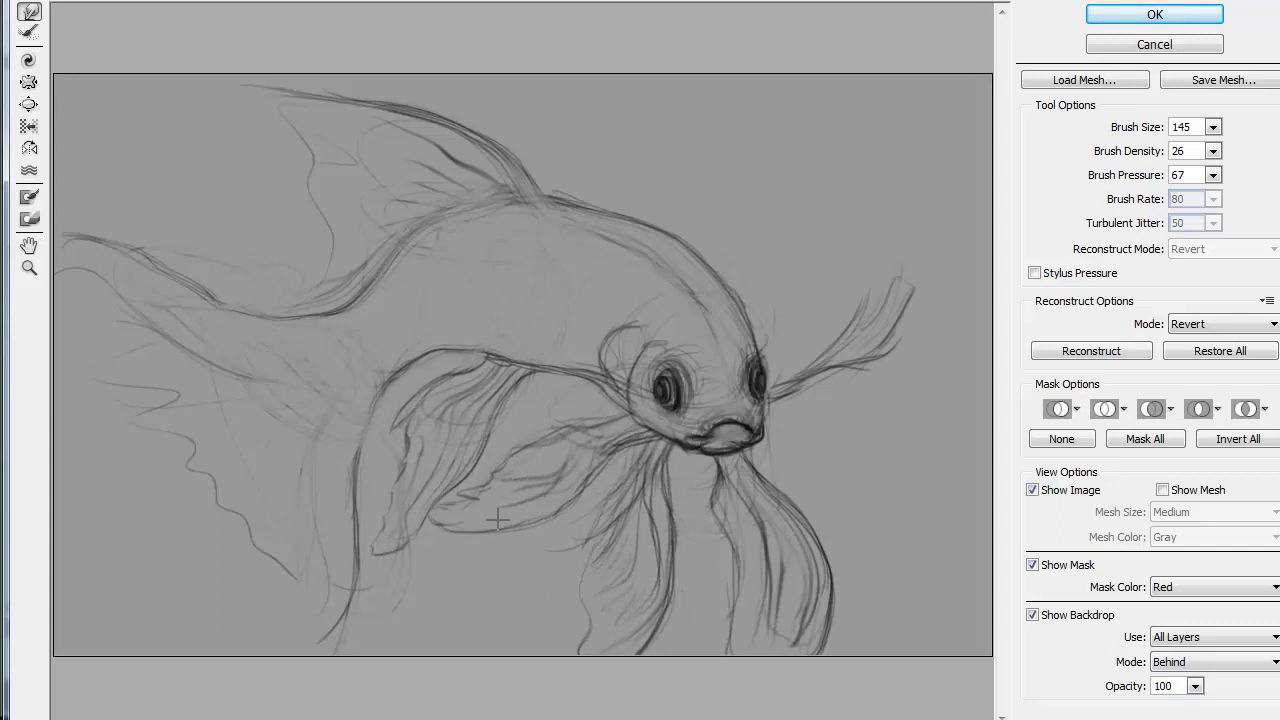
pyautogui.moveTo(345, 590); pyautogui.dragTo(302, 700)
pyautogui.moveTo(127, 238)
pyautogui.mouseDown()
pyautogui.moveTo(205, 300)
pyautogui.moveTo(296, 340)
pyautogui.mouseUp()
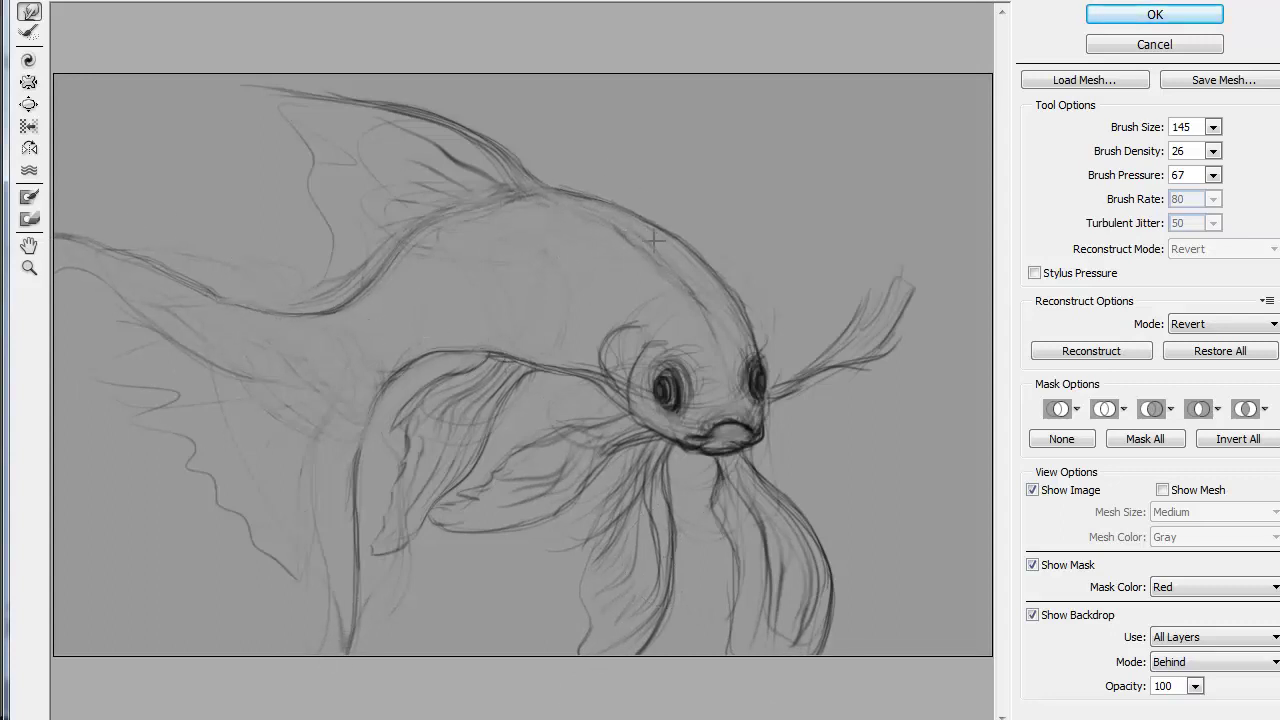
pyautogui.moveTo(580, 208); pyautogui.dragTo(513, 180)
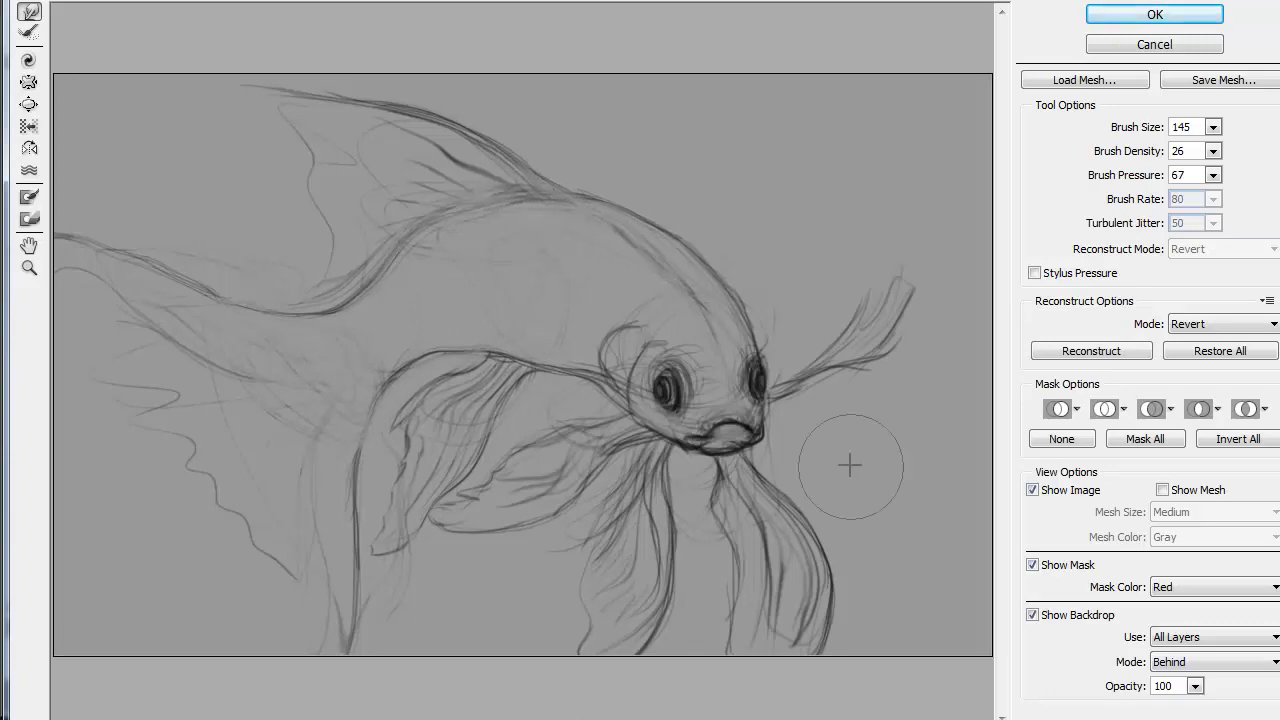
pyautogui.click(1154, 14)
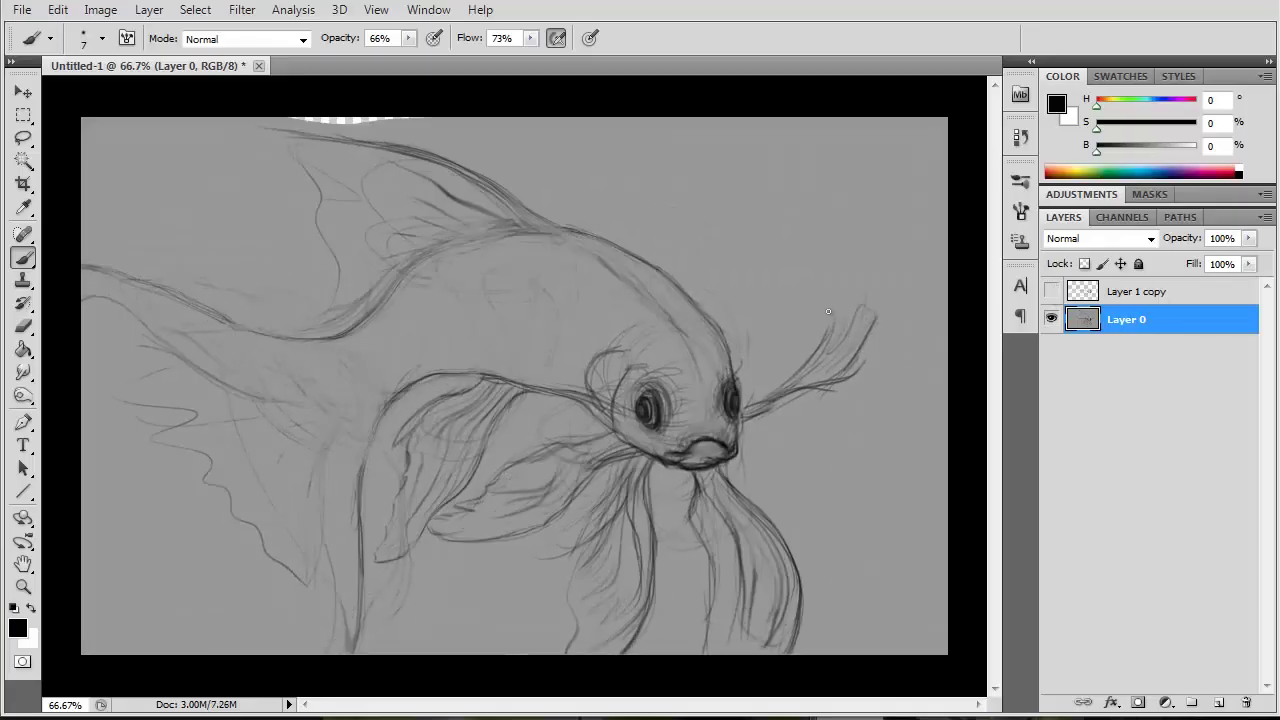
# - Paint mid-grey over the white marks at the top of the canvas
pyautogui.keyDown('alt'); pyautogui.click(593, 167); pyautogui.keyUp('alt')
pyautogui.press(']')
pyautogui.press(']')
pyautogui.press(']')
pyautogui.moveTo(391, 114); pyautogui.dragTo(366, 111)
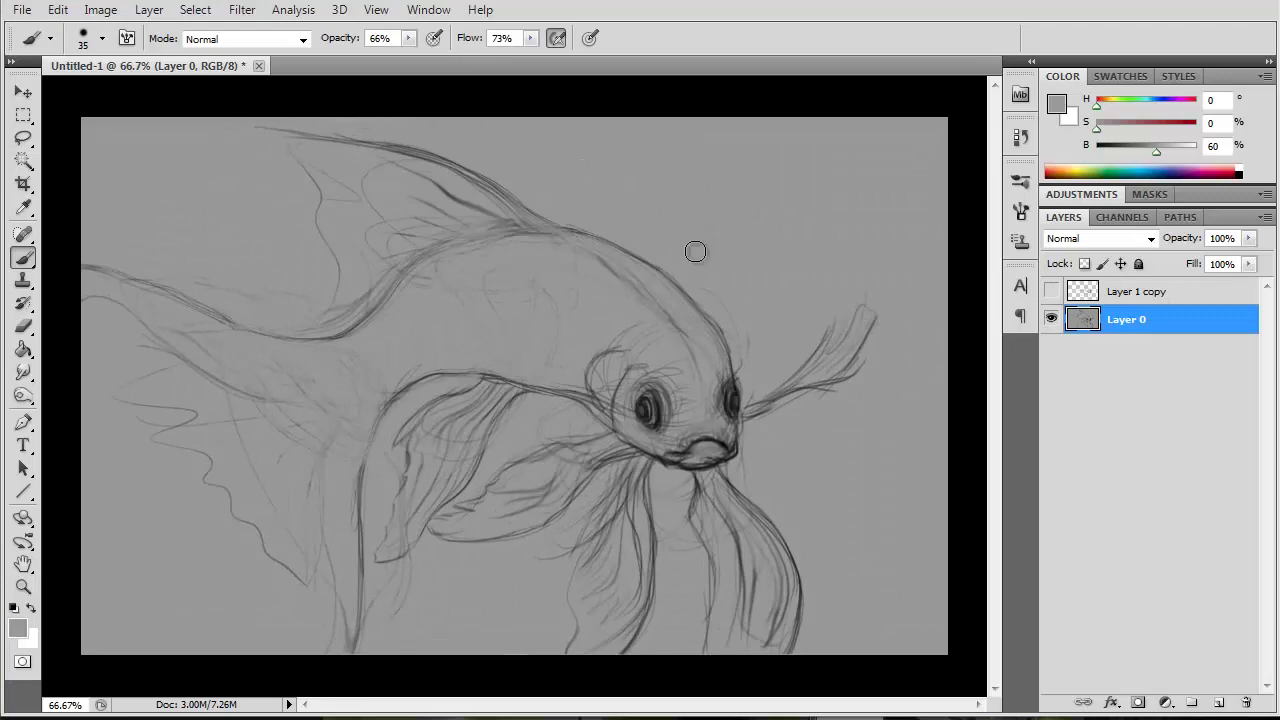
# - Add a grey-filled layer and move it below the sketch layer
pyautogui.keyDown('ctrl'); pyautogui.click(1218, 703); pyautogui.keyUp('ctrl')
pyautogui.click(23, 349)
pyautogui.click(328, 338)
pyautogui.click(1130, 319)
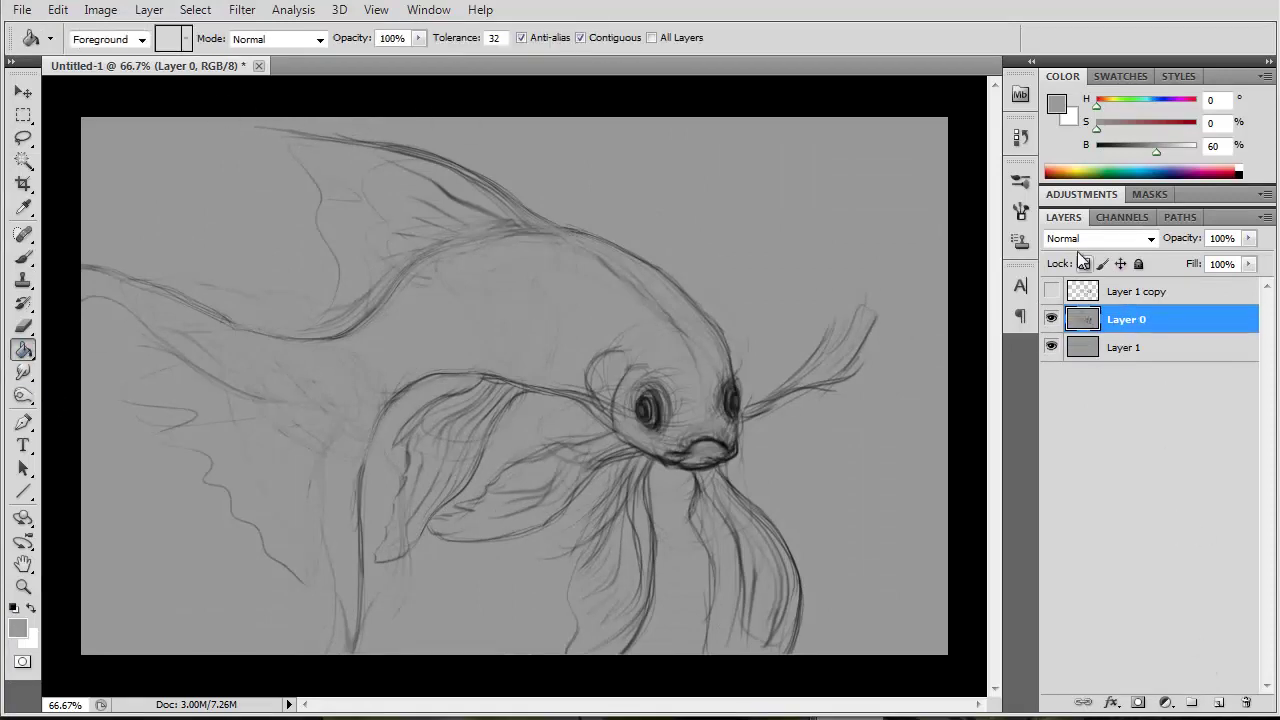
pyautogui.click(1100, 238)
pyautogui.click(1086, 486)
# - Create Layer 2 beneath the sketch with a 40% grey foreground colour
pyautogui.keyDown('ctrl'); pyautogui.click(1218, 703); pyautogui.keyUp('ctrl')
pyautogui.click(17, 628)
pyautogui.click(686, 366)
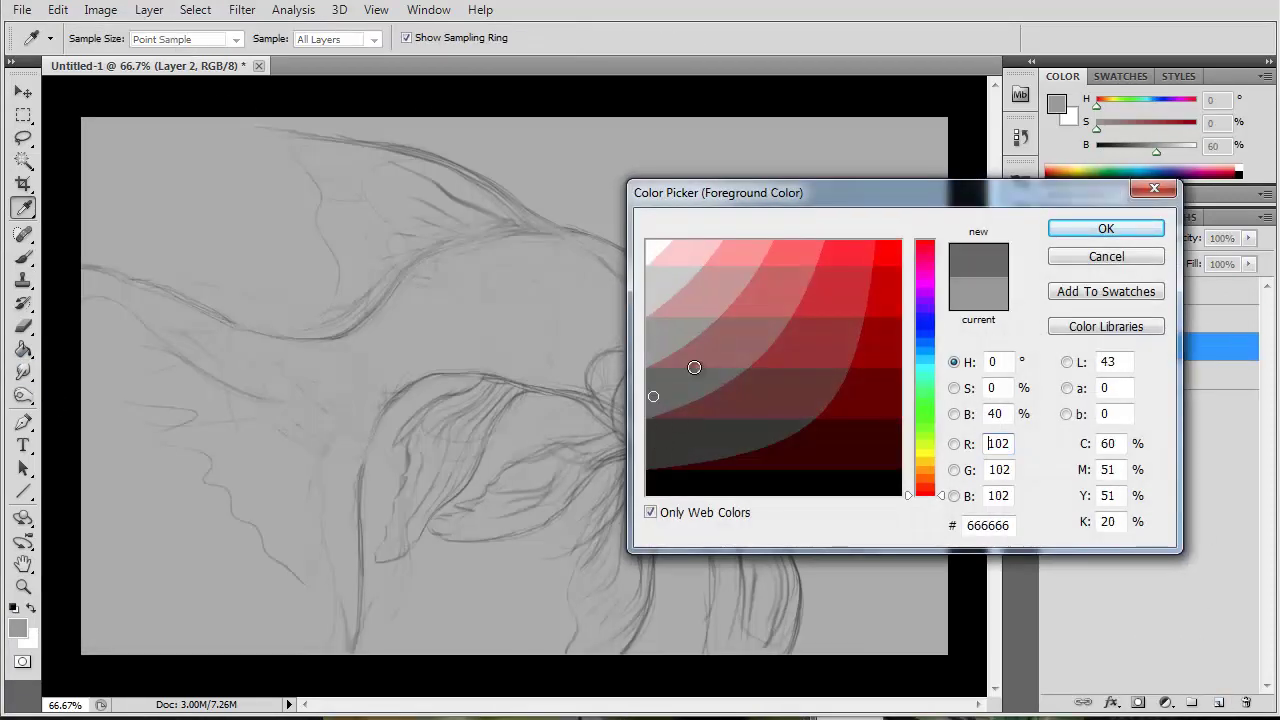
pyautogui.click(1146, 226)
pyautogui.press('b')
pyautogui.moveTo(531, 38); pyautogui.dragTo(598, 80)
# - Set the brush to 72 px and 86% hardness with Shape Dynamics turned off
pyautogui.click(101, 38)
pyautogui.moveTo(80, 88); pyautogui.dragTo(100, 87)
pyautogui.click(1020, 240)
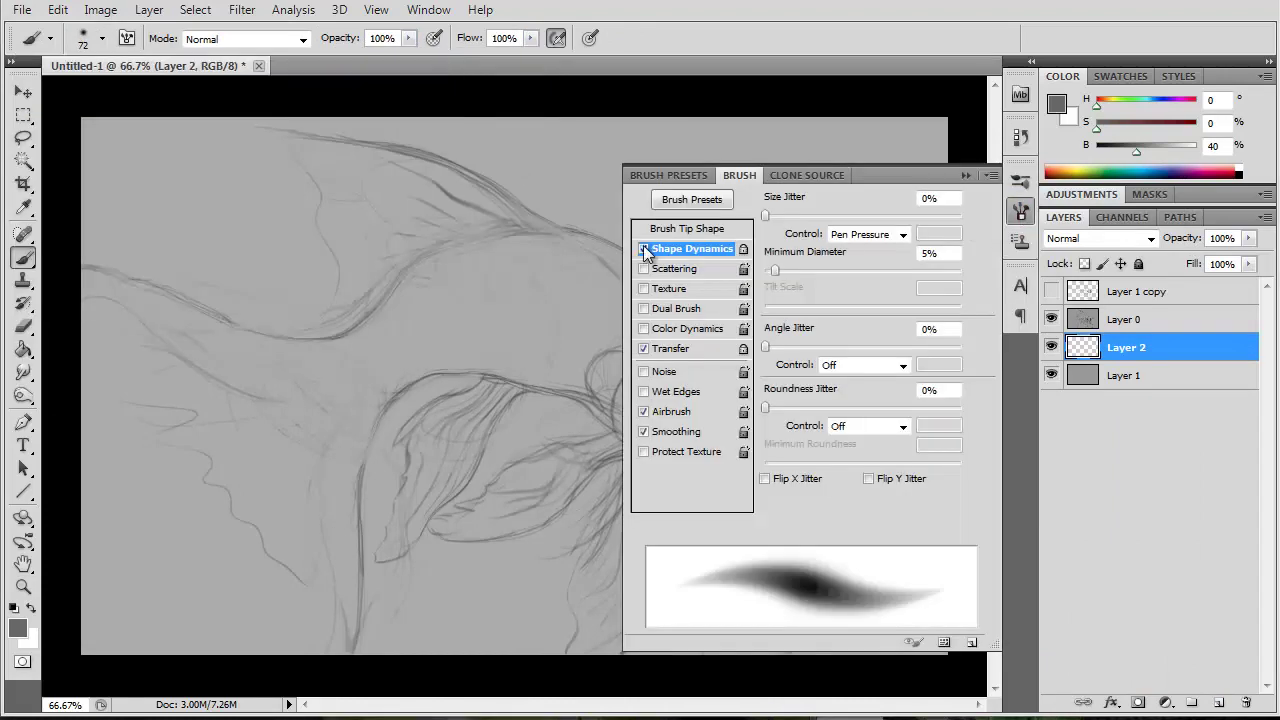
pyautogui.click(643, 246)
pyautogui.click(960, 178)
pyautogui.click(102, 38)
pyautogui.moveTo(184, 133); pyautogui.dragTo(210, 147)
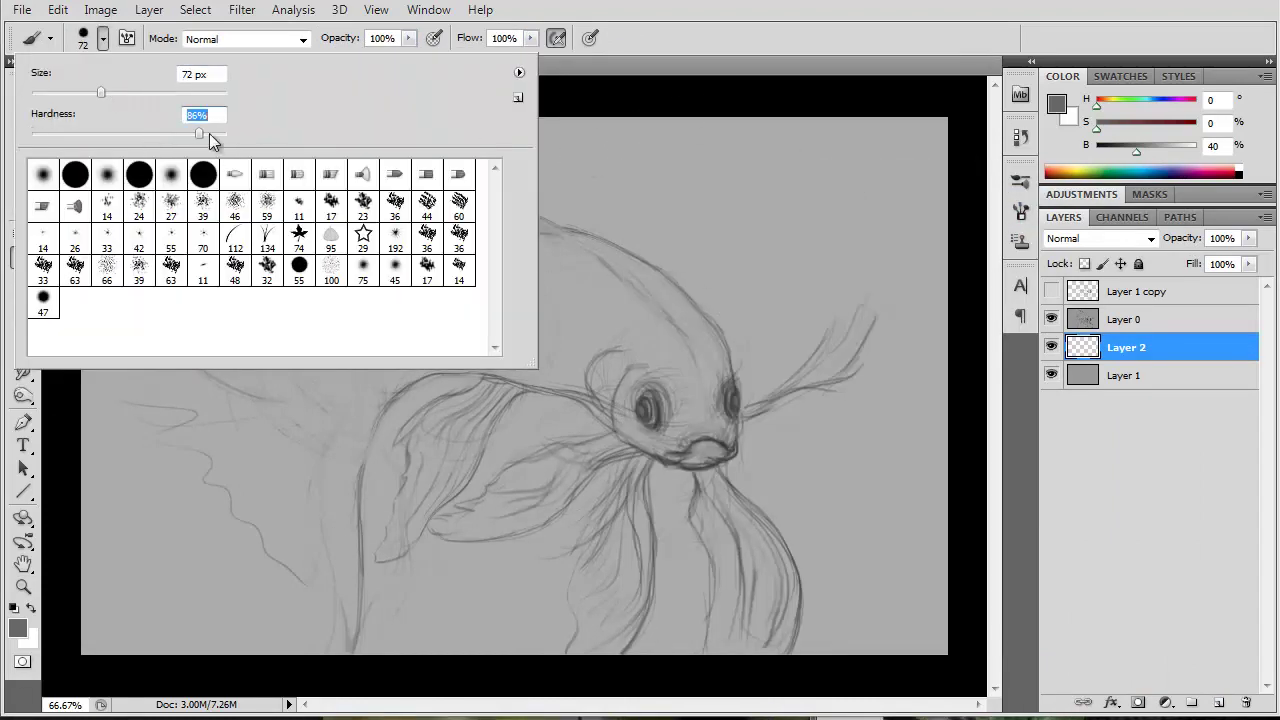
pyautogui.press('Return')
# - Block in the fish's back, upper-left dorsal fin and lower tail fin in grey
pyautogui.moveTo(470, 285)
pyautogui.mouseDown()
pyautogui.moveTo(576, 246)
pyautogui.moveTo(722, 348)
pyautogui.moveTo(728, 445)
pyautogui.moveTo(672, 455)
pyautogui.moveTo(605, 342)
pyautogui.mouseUp()
pyautogui.press('[')
pyautogui.press('[')
pyautogui.press('[')
pyautogui.press('[')
pyautogui.press('[')
pyautogui.press('[')
pyautogui.moveTo(335, 340)
pyautogui.mouseDown()
pyautogui.moveTo(340, 285)
pyautogui.moveTo(270, 130)
pyautogui.moveTo(447, 183)
pyautogui.moveTo(366, 174)
pyautogui.moveTo(483, 310)
pyautogui.moveTo(597, 380)
pyautogui.moveTo(625, 417)
pyautogui.moveTo(486, 334)
pyautogui.moveTo(490, 352)
pyautogui.moveTo(220, 355)
pyautogui.moveTo(110, 340)
pyautogui.moveTo(172, 441)
pyautogui.moveTo(249, 449)
pyautogui.moveTo(374, 363)
pyautogui.moveTo(340, 430)
pyautogui.moveTo(330, 637)
pyautogui.moveTo(320, 520)
pyautogui.moveTo(309, 580)
pyautogui.moveTo(270, 630)
pyautogui.mouseUp()
pyautogui.press(']')
pyautogui.press(']')
pyautogui.press(']')
pyautogui.press('[')
pyautogui.press('[')
pyautogui.moveTo(462, 413)
pyautogui.mouseDown()
pyautogui.moveTo(491, 375)
pyautogui.moveTo(440, 490)
pyautogui.moveTo(409, 443)
pyautogui.moveTo(390, 528)
pyautogui.moveTo(455, 485)
pyautogui.moveTo(405, 540)
pyautogui.moveTo(462, 414)
pyautogui.mouseUp()
pyautogui.press('[')
pyautogui.press('[')
pyautogui.press('[')
# - Paint grey over the whiskers right of and below the mouth
pyautogui.moveTo(804, 364); pyautogui.dragTo(862, 300)
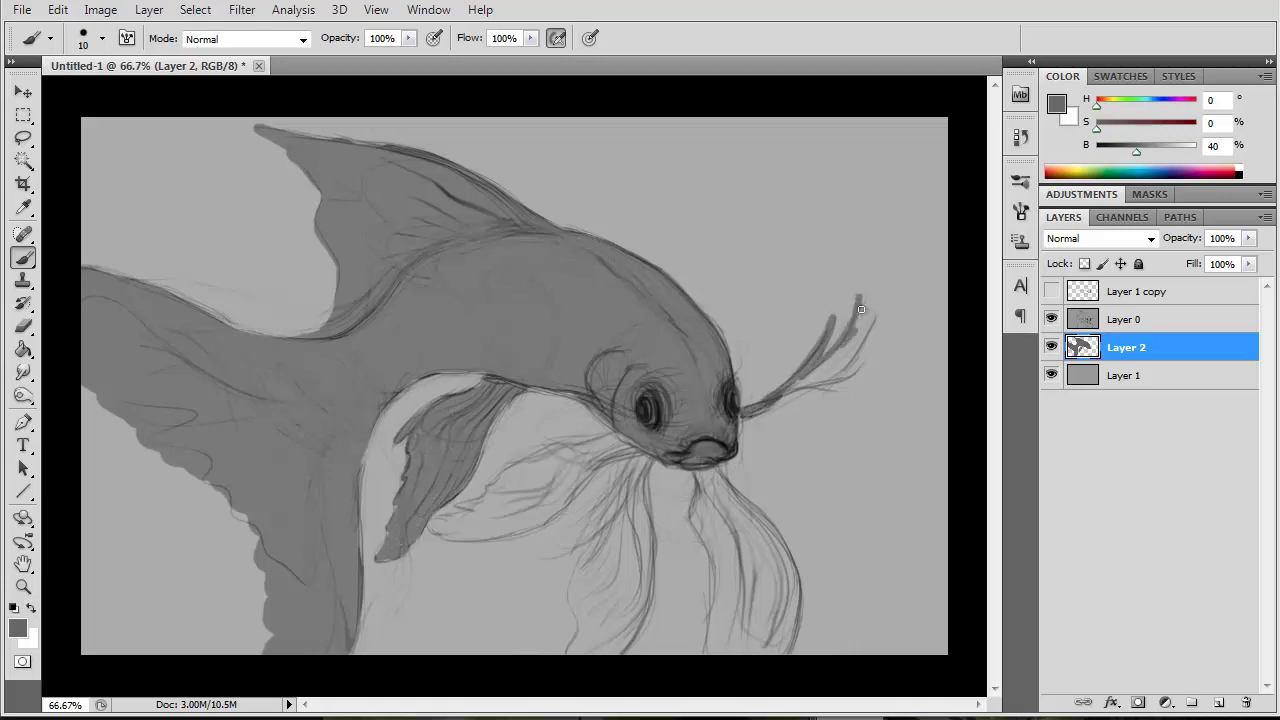
pyautogui.moveTo(835, 380); pyautogui.dragTo(872, 310)
pyautogui.moveTo(760, 410); pyautogui.dragTo(833, 357)
pyautogui.moveTo(698, 470)
pyautogui.mouseDown()
pyautogui.moveTo(712, 650)
pyautogui.moveTo(795, 650)
pyautogui.mouseUp()
pyautogui.moveTo(745, 560)
pyautogui.mouseDown()
pyautogui.moveTo(717, 494)
pyautogui.moveTo(735, 645)
pyautogui.moveTo(775, 650)
pyautogui.mouseUp()
# - Fill in the left and lower-left whisker strands with a smaller brush, then check the fill
pyautogui.press('[')
pyautogui.moveTo(645, 442)
pyautogui.mouseDown()
pyautogui.moveTo(625, 515)
pyautogui.moveTo(636, 603)
pyautogui.moveTo(615, 655)
pyautogui.mouseUp()
pyautogui.moveTo(620, 475)
pyautogui.mouseDown()
pyautogui.moveTo(575, 555)
pyautogui.moveTo(572, 650)
pyautogui.mouseUp()
pyautogui.press('[')
pyautogui.press('[')
pyautogui.press('[')
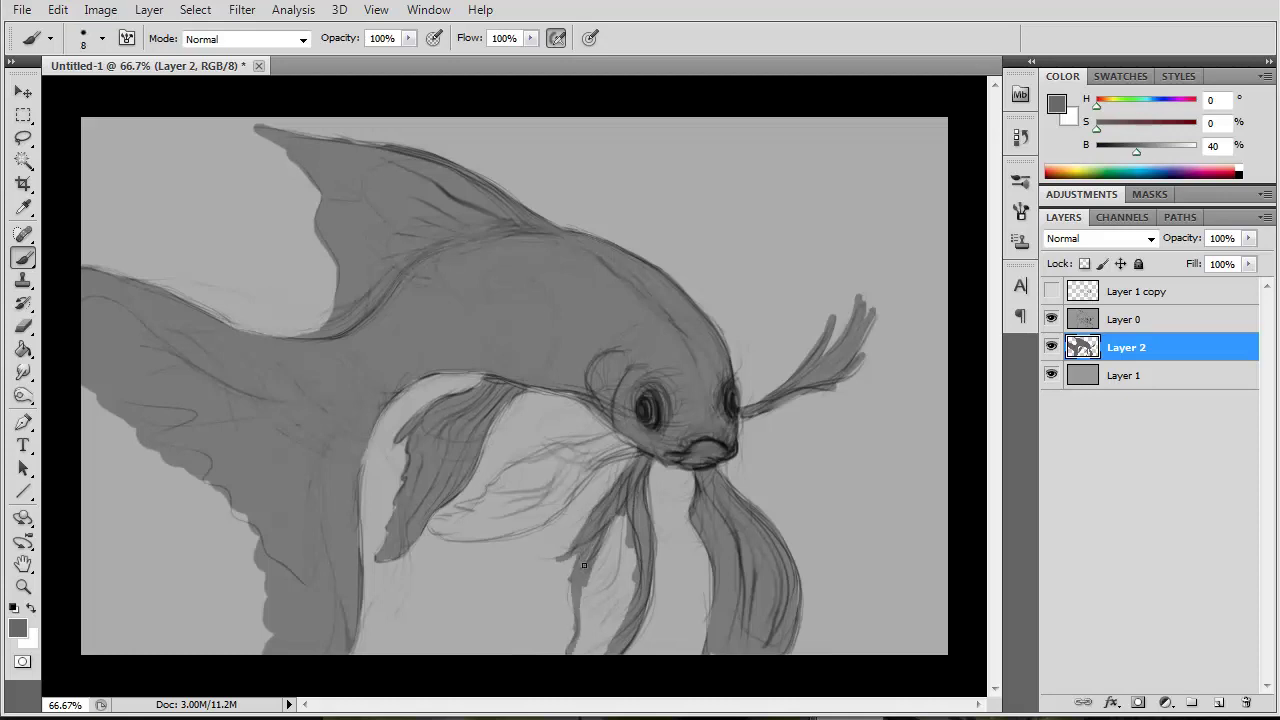
pyautogui.moveTo(622, 515); pyautogui.dragTo(612, 650)
pyautogui.moveTo(598, 592); pyautogui.dragTo(576, 654)
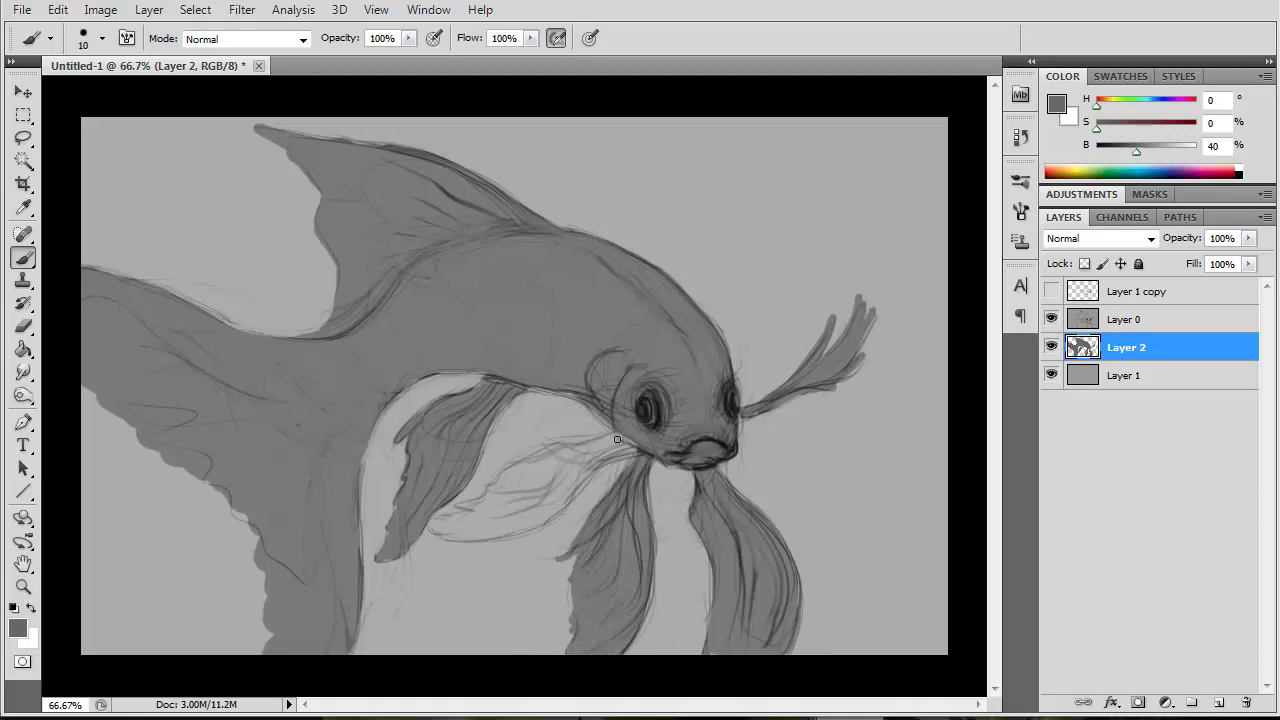
pyautogui.moveTo(617, 440)
pyautogui.mouseDown()
pyautogui.moveTo(466, 514)
pyautogui.moveTo(458, 541)
pyautogui.moveTo(545, 505)
pyautogui.mouseUp()
pyautogui.moveTo(595, 472)
pyautogui.mouseDown()
pyautogui.moveTo(486, 535)
pyautogui.moveTo(525, 479)
pyautogui.mouseUp()
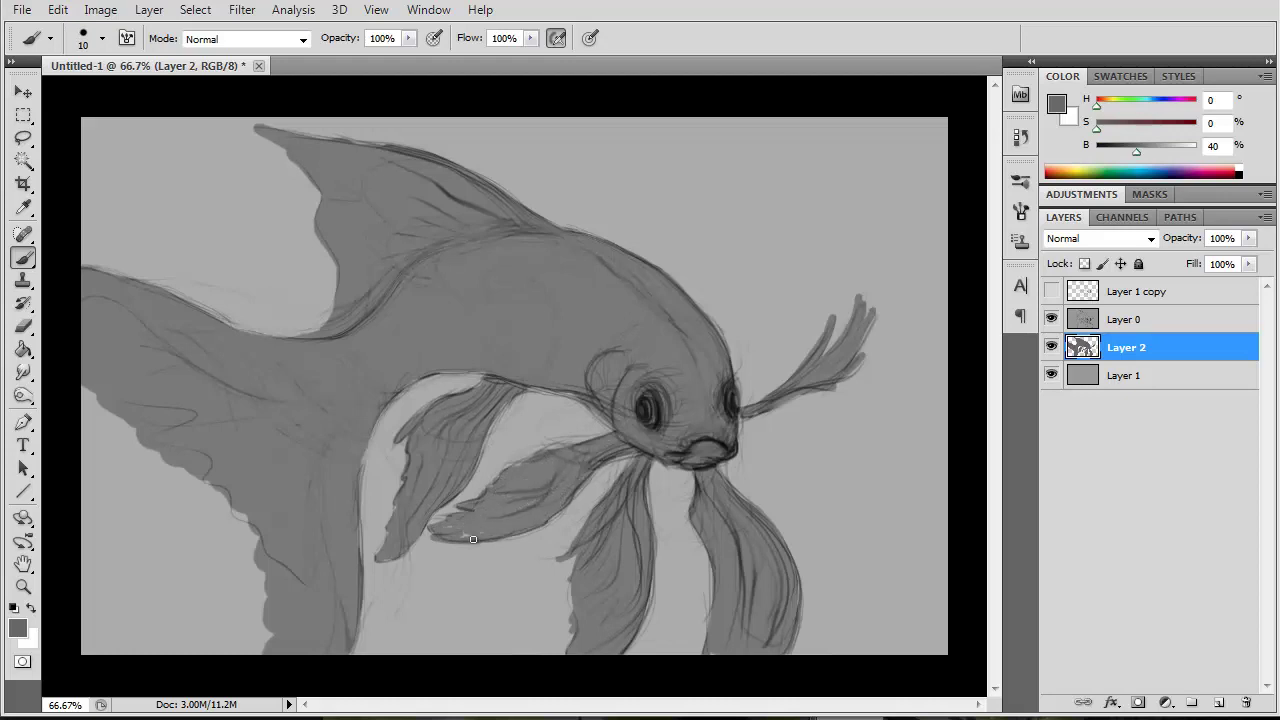
pyautogui.click(1051, 347)
# - Toggle layer visibility to check the fill, then create Layer 3 with 20% grey paint
pyautogui.click(1051, 320)
pyautogui.click(1057, 328)
pyautogui.click(1051, 320)
pyautogui.click(1051, 320)
pyautogui.click(1218, 703)
pyautogui.click(1056, 104)
pyautogui.click(674, 437)
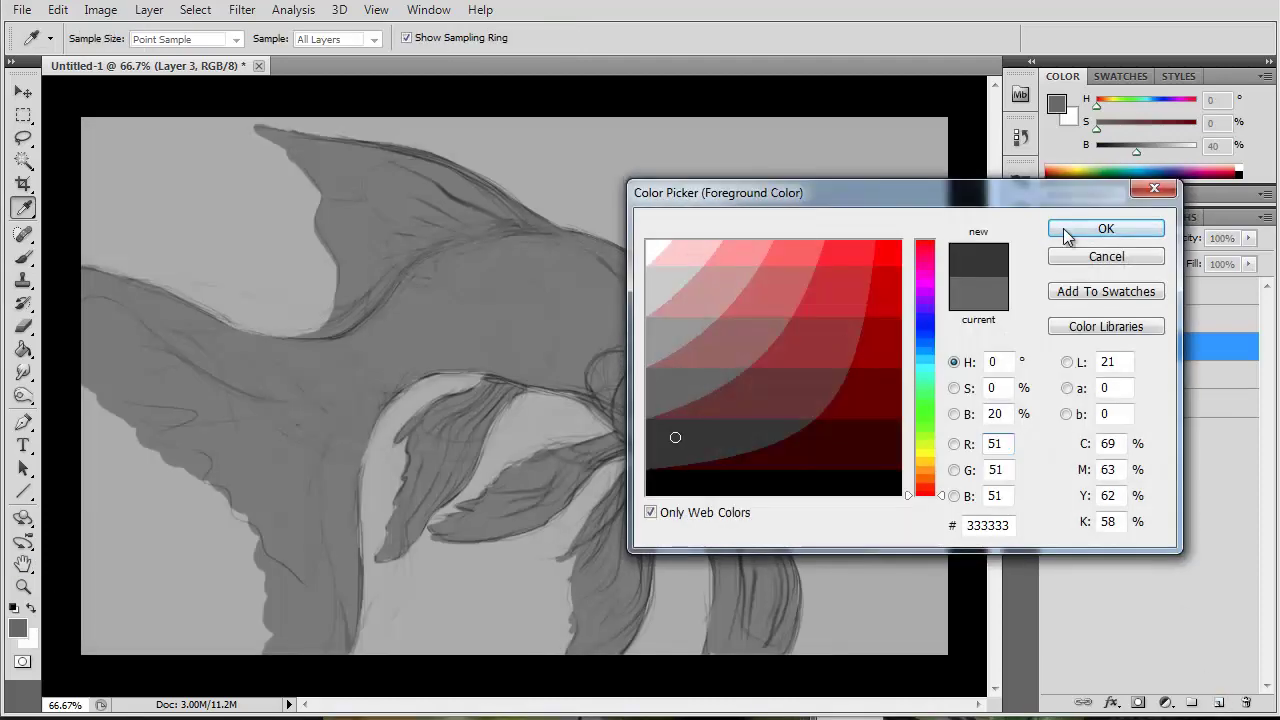
pyautogui.click(1122, 229)
# - Set the brush to 99 px with 64% opacity and 58% flow
pyautogui.click(1020, 182)
pyautogui.click(737, 172)
pyautogui.click(690, 377)
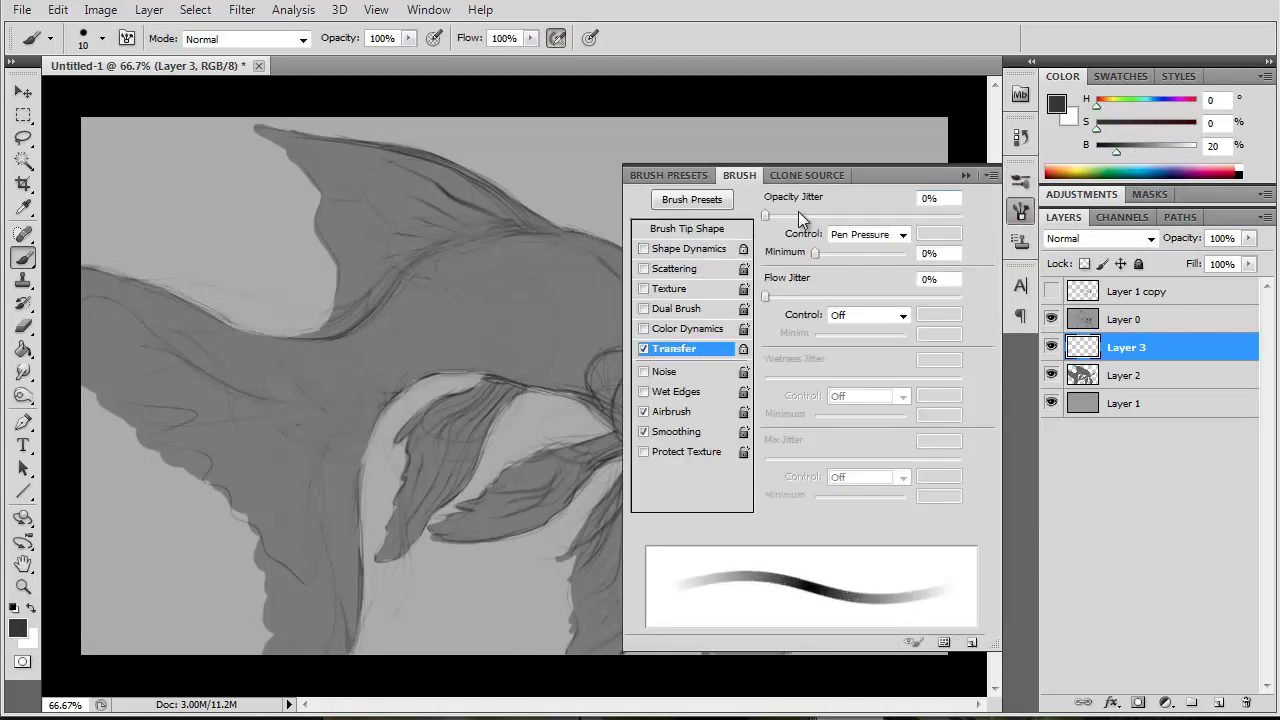
pyautogui.click(102, 39)
pyautogui.write('99')
pyautogui.press('Return')
pyautogui.press('6')
pyautogui.press('4')
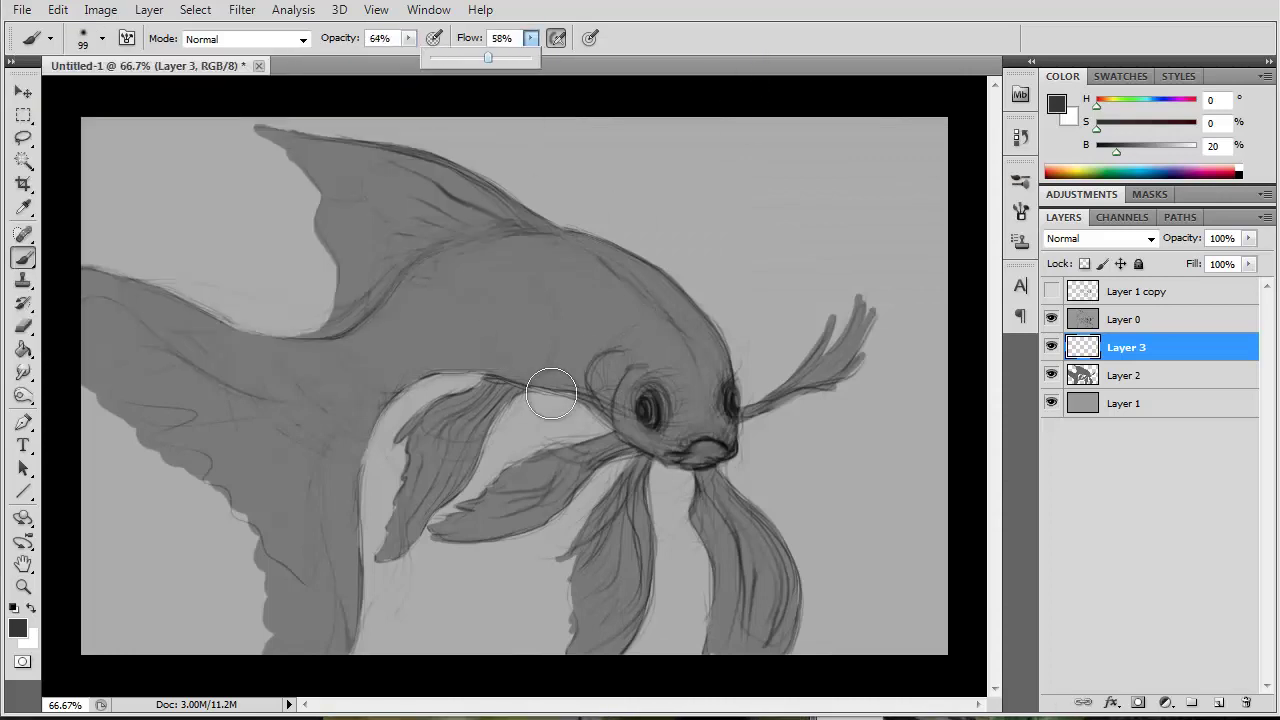
pyautogui.hotkey('shift', '5')
pyautogui.hotkey('shift', '8')
# - Shade the face, body, dorsal fin, upper back, tail base and pectoral fin in dark grey
pyautogui.moveTo(656, 409); pyautogui.dragTo(701, 413)
pyautogui.moveTo(649, 420)
pyautogui.mouseDown()
pyautogui.moveTo(586, 366)
pyautogui.moveTo(340, 335)
pyautogui.mouseUp()
pyautogui.moveTo(417, 194); pyautogui.dragTo(460, 216)
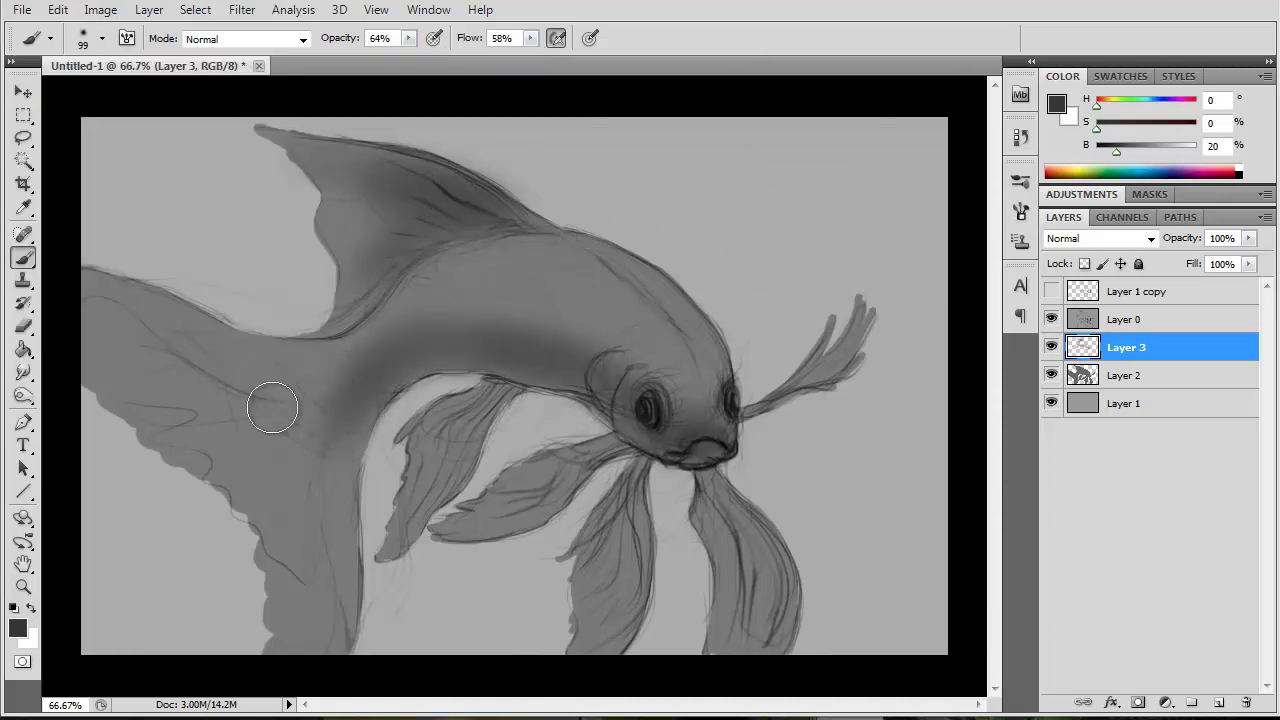
pyautogui.moveTo(705, 330)
pyautogui.mouseDown()
pyautogui.moveTo(709, 400)
pyautogui.moveTo(437, 260)
pyautogui.mouseUp()
pyautogui.moveTo(564, 336)
pyautogui.mouseDown()
pyautogui.moveTo(286, 403)
pyautogui.moveTo(291, 517)
pyautogui.moveTo(303, 451)
pyautogui.moveTo(295, 473)
pyautogui.mouseUp()
pyautogui.press('[')
pyautogui.press('[')
pyautogui.press('[')
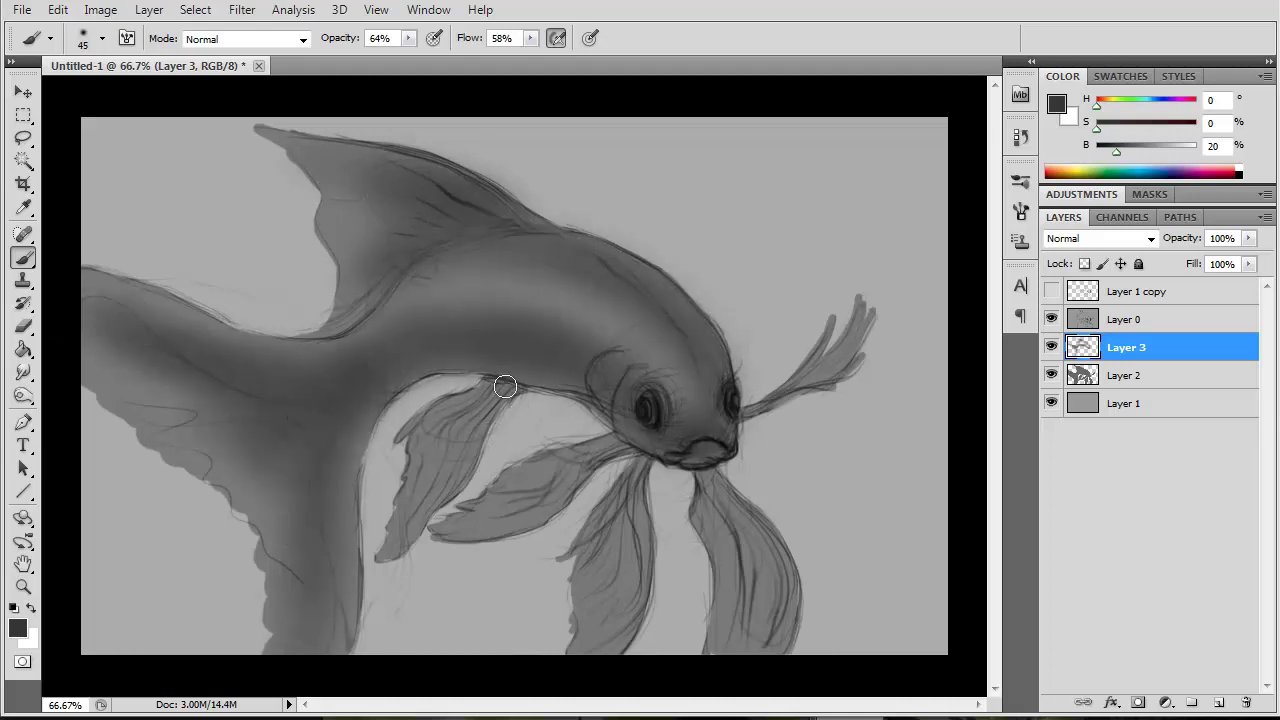
pyautogui.moveTo(500, 380)
pyautogui.mouseDown()
pyautogui.moveTo(463, 409)
pyautogui.moveTo(640, 464)
pyautogui.moveTo(591, 543)
pyautogui.moveTo(706, 500)
pyautogui.moveTo(677, 412)
pyautogui.moveTo(787, 393)
pyautogui.mouseUp()
pyautogui.press('[')
pyautogui.press('[')
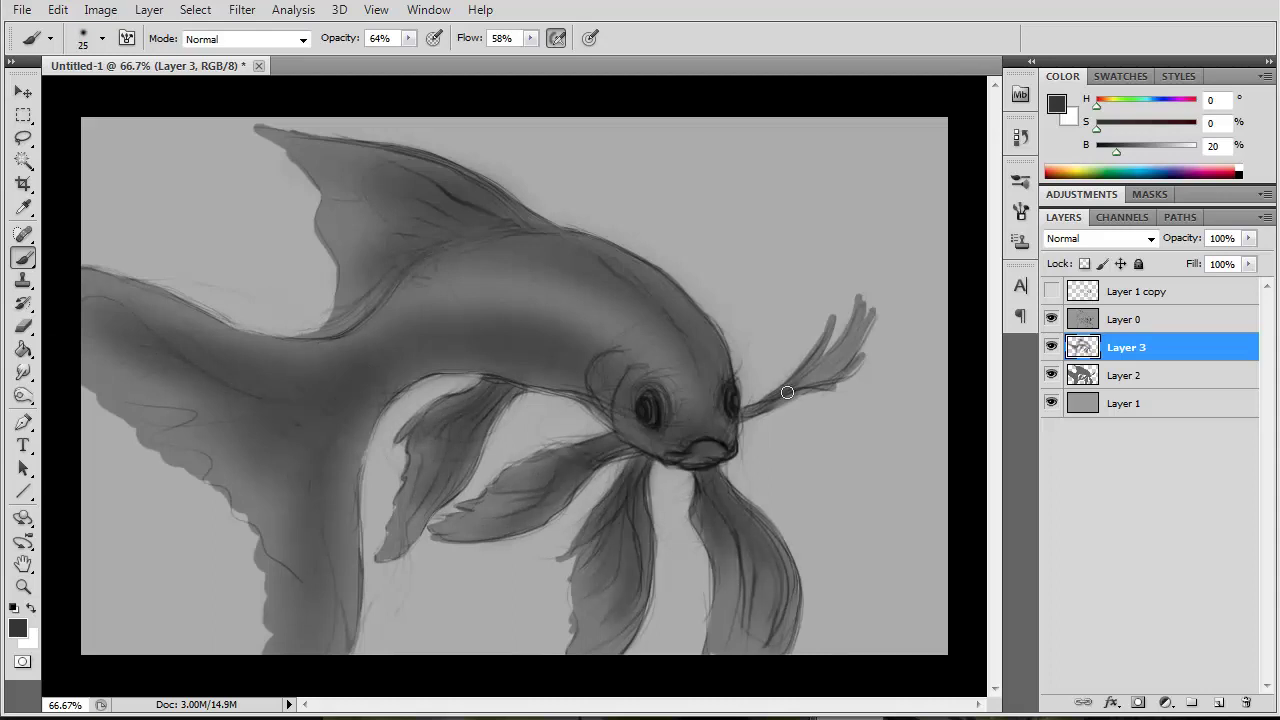
pyautogui.moveTo(702, 347); pyautogui.dragTo(634, 422)
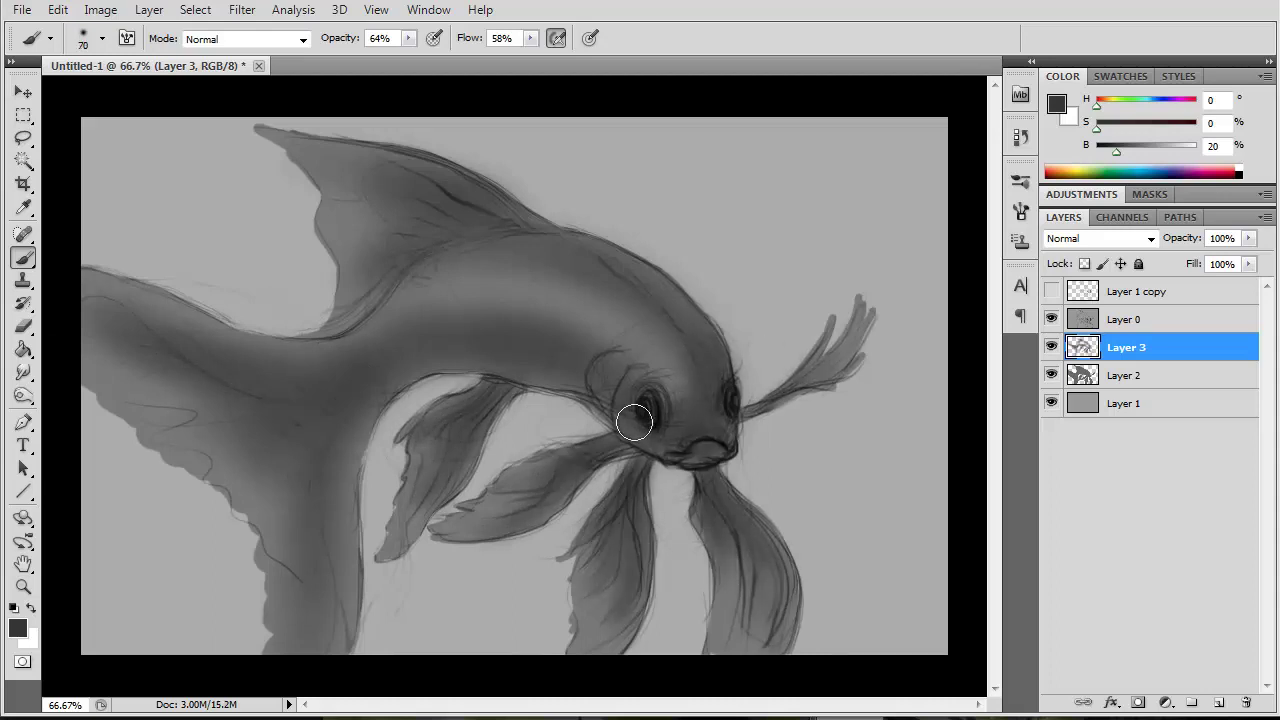
# - Add Layer 4 in Overlay blend mode with light grey paint
pyautogui.click(1197, 702)
pyautogui.click(1056, 103)
pyautogui.click(651, 251)
pyautogui.click(1114, 226)
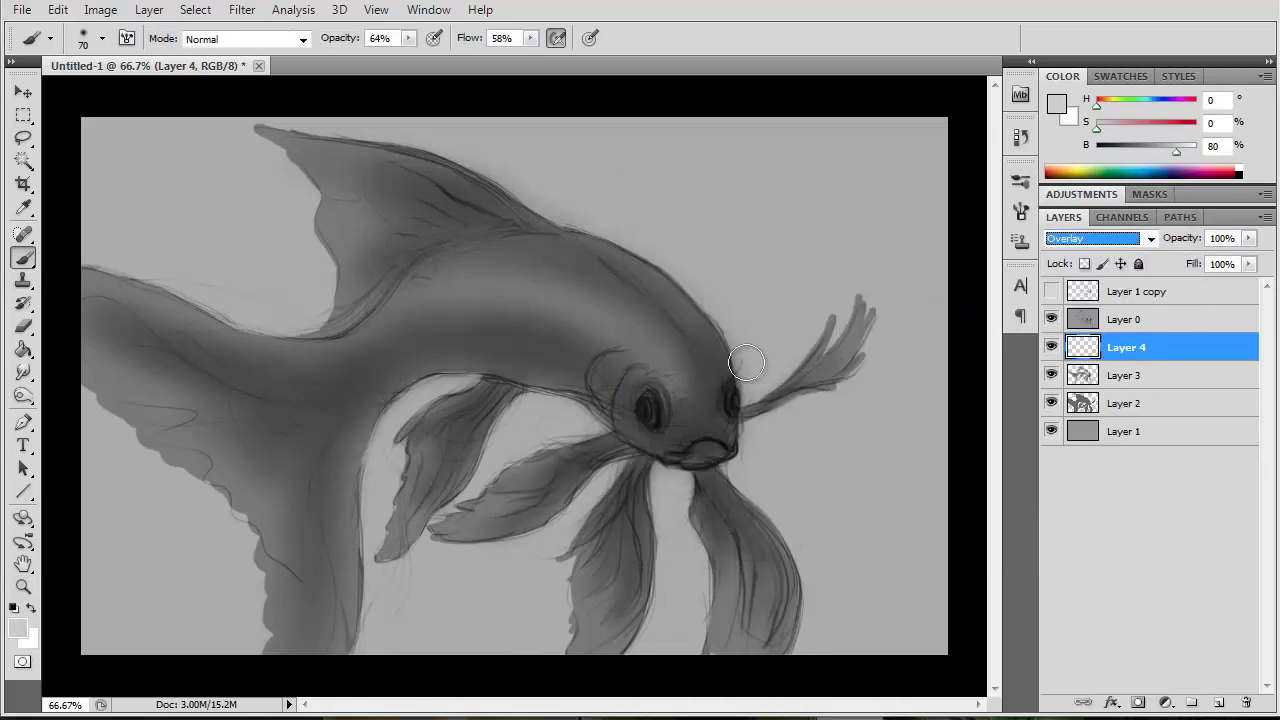
pyautogui.click(690, 411)
# - Lighten the area between the eyes and the left, middle and right lower fins
pyautogui.moveTo(704, 404)
pyautogui.mouseDown()
pyautogui.moveTo(648, 409)
pyautogui.moveTo(709, 349)
pyautogui.moveTo(634, 391)
pyautogui.moveTo(850, 330)
pyautogui.moveTo(770, 410)
pyautogui.mouseUp()
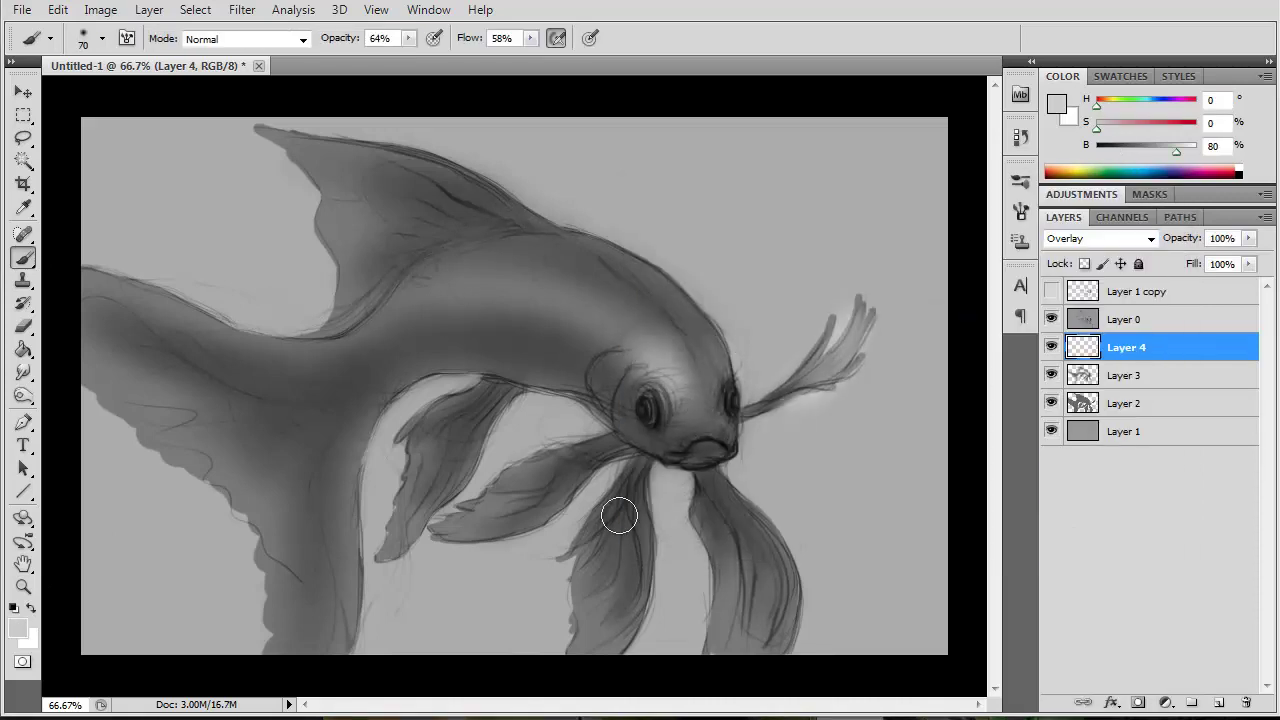
pyautogui.press('[')
pyautogui.press('[')
pyautogui.press('[')
pyautogui.moveTo(715, 520)
pyautogui.mouseDown()
pyautogui.moveTo(740, 680)
pyautogui.moveTo(698, 480)
pyautogui.mouseUp()
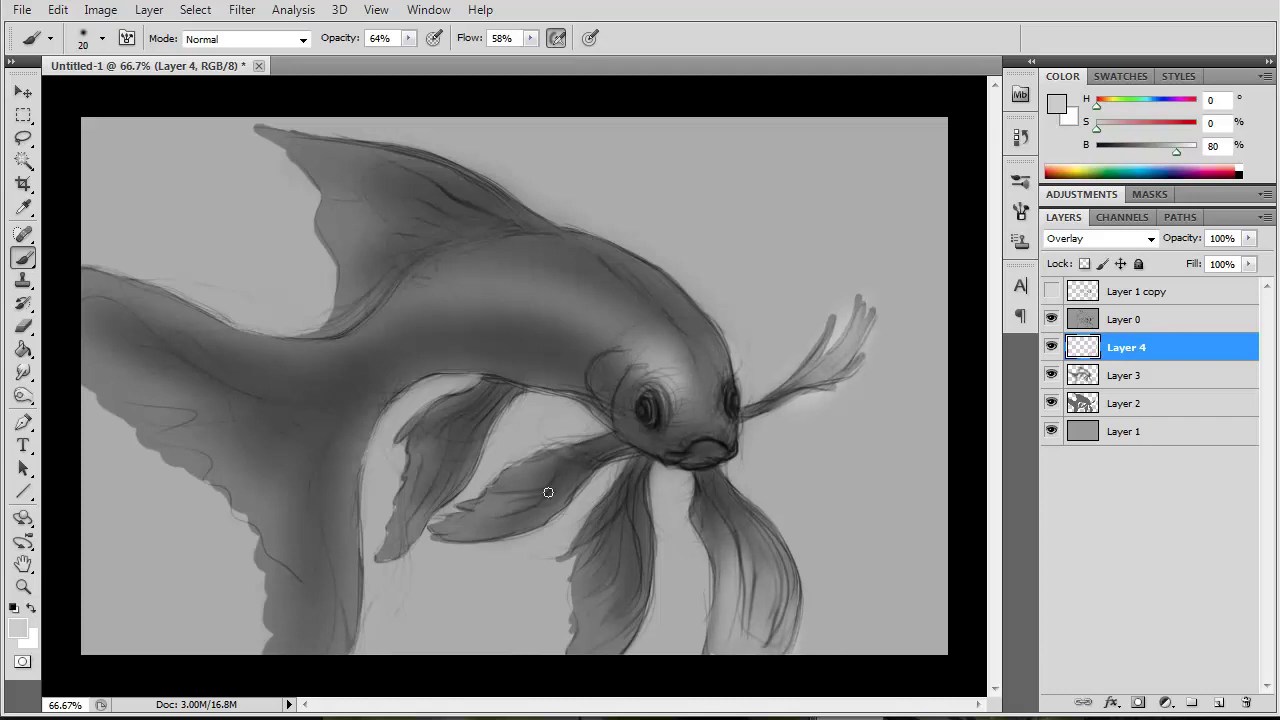
pyautogui.moveTo(548, 492)
pyautogui.mouseDown()
pyautogui.moveTo(475, 515)
pyautogui.moveTo(560, 490)
pyautogui.moveTo(595, 530)
pyautogui.moveTo(622, 519)
pyautogui.moveTo(615, 650)
pyautogui.moveTo(734, 600)
pyautogui.mouseUp()
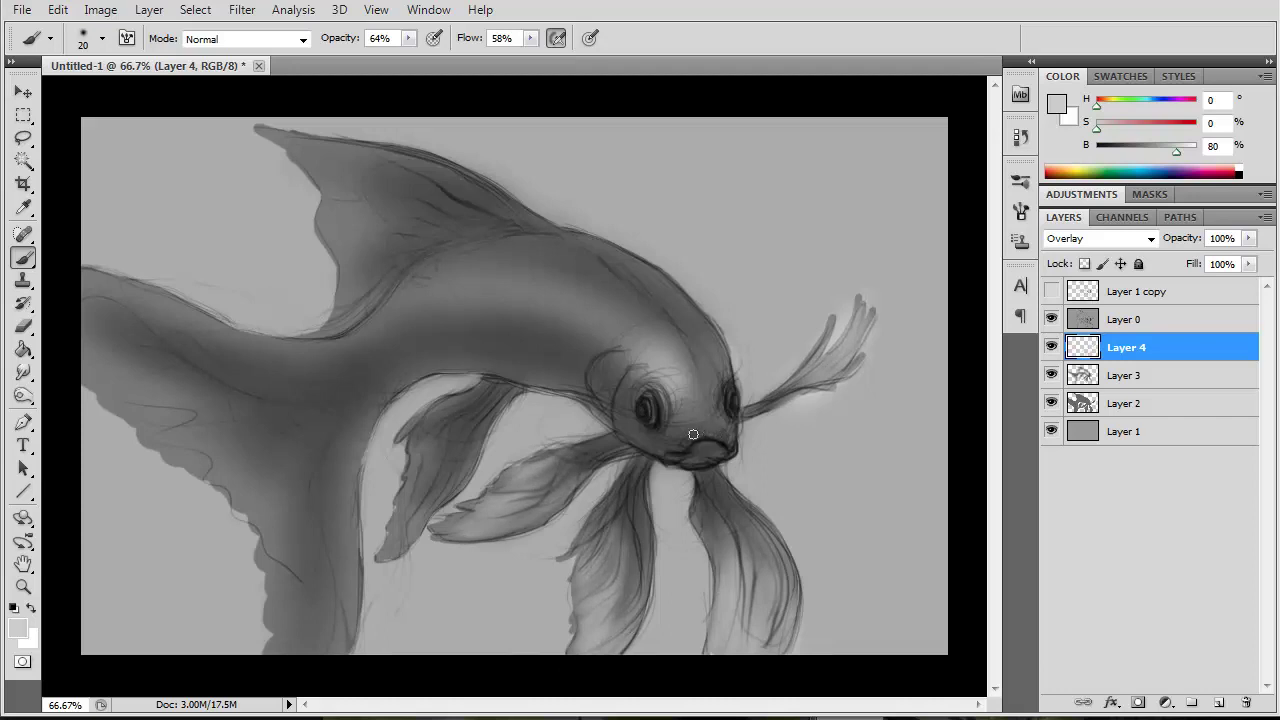
pyautogui.moveTo(424, 409)
pyautogui.mouseDown()
pyautogui.moveTo(445, 460)
pyautogui.moveTo(410, 528)
pyautogui.mouseUp()
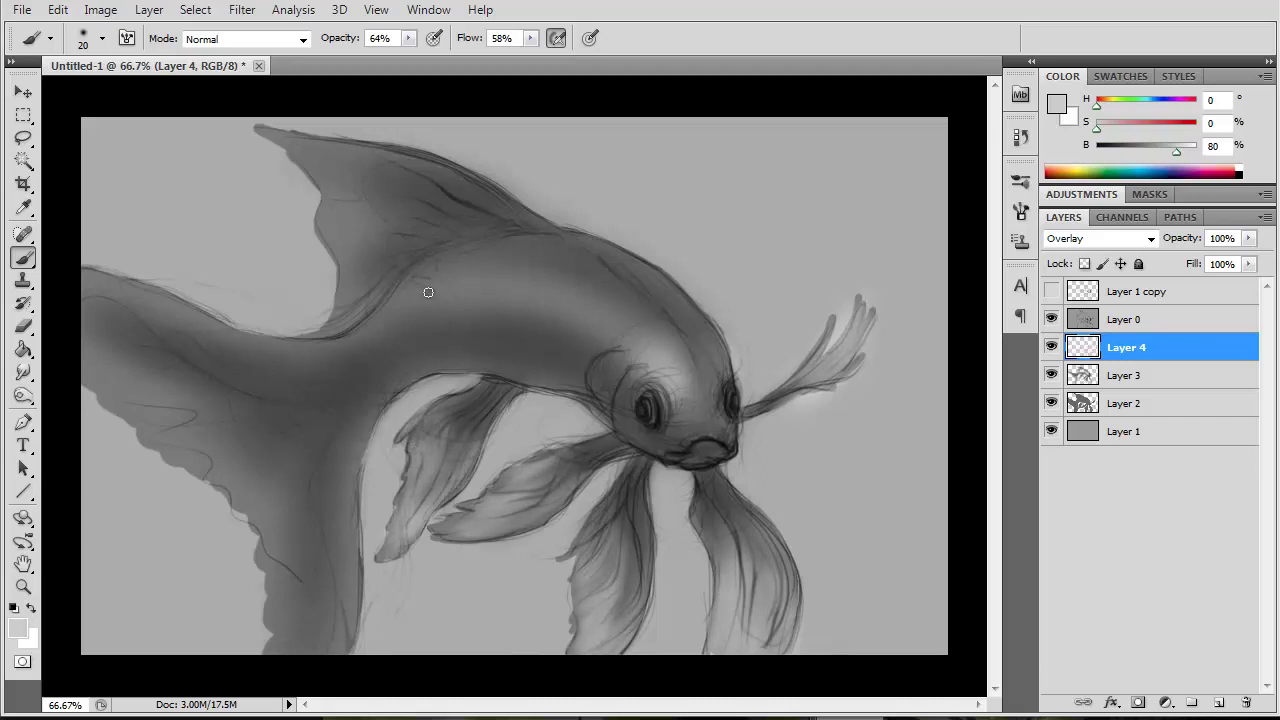
# - Highlight the back, tail, tail-edge fin rays and dorsal fin with a smaller brush
pyautogui.press('[')
pyautogui.moveTo(308, 377)
pyautogui.mouseDown()
pyautogui.moveTo(443, 320)
pyautogui.moveTo(555, 300)
pyautogui.moveTo(645, 317)
pyautogui.moveTo(525, 300)
pyautogui.mouseUp()
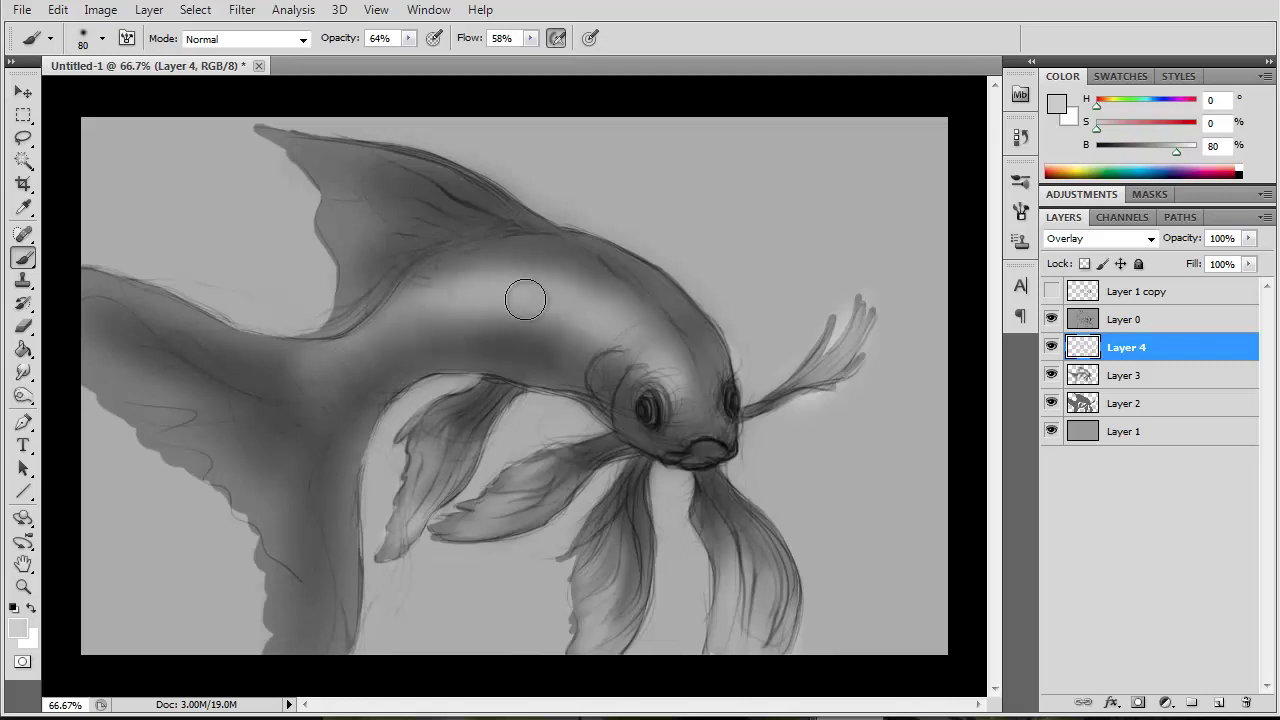
pyautogui.moveTo(340, 345)
pyautogui.mouseDown()
pyautogui.moveTo(169, 417)
pyautogui.moveTo(314, 509)
pyautogui.moveTo(309, 444)
pyautogui.mouseUp()
pyautogui.press('[')
pyautogui.press('[')
pyautogui.press('[')
pyautogui.moveTo(257, 412)
pyautogui.mouseDown()
pyautogui.moveTo(200, 490)
pyautogui.moveTo(354, 464)
pyautogui.mouseUp()
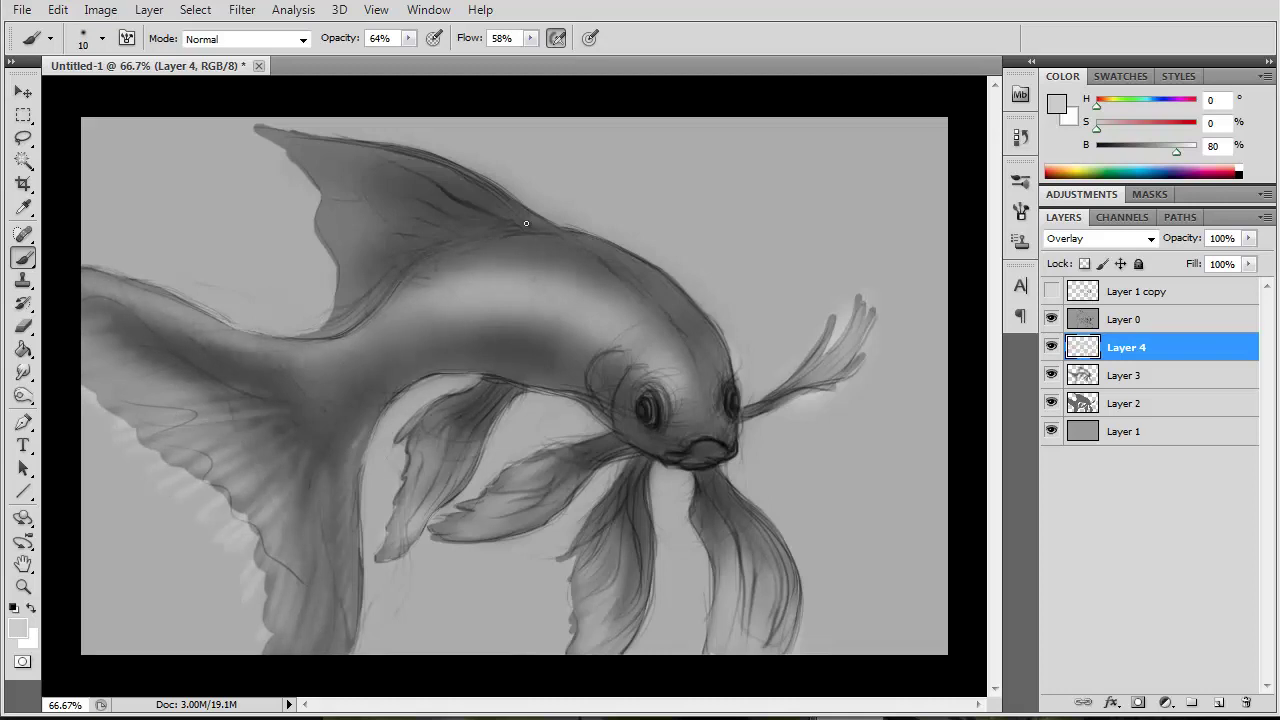
pyautogui.press('[')
pyautogui.press('[')
pyautogui.press('[')
pyautogui.moveTo(302, 150); pyautogui.dragTo(392, 190)
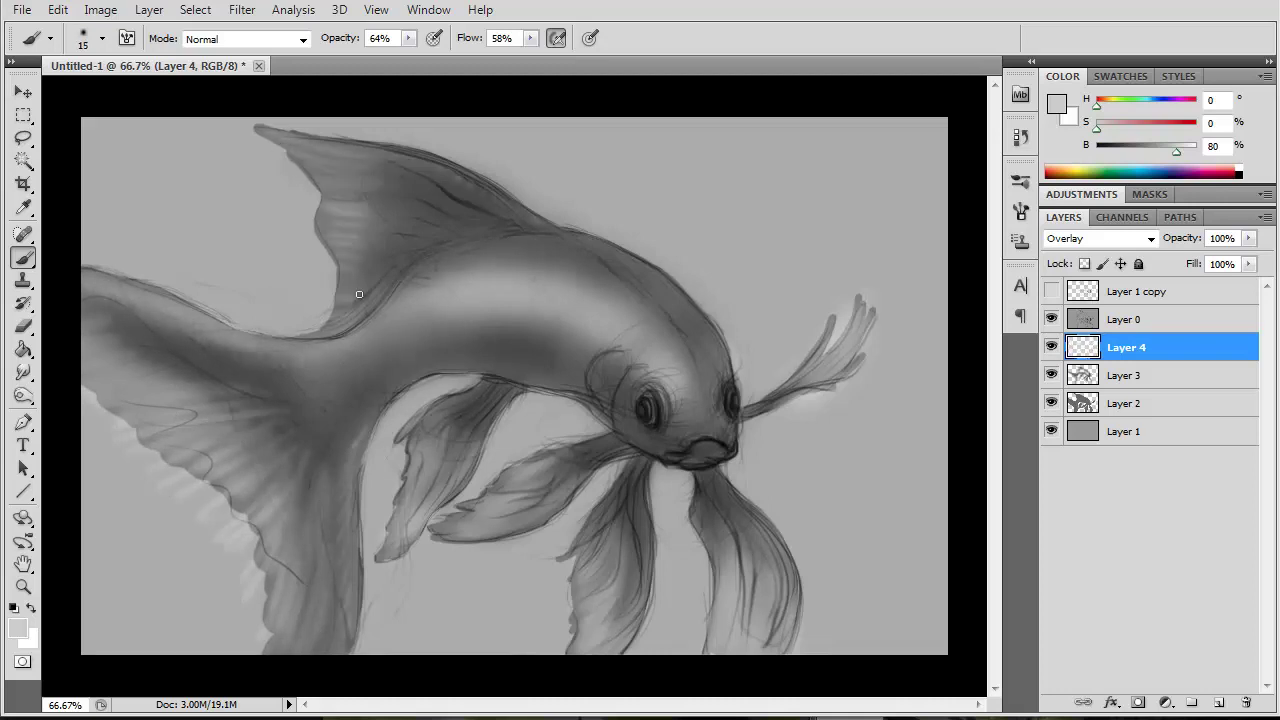
pyautogui.moveTo(360, 274); pyautogui.dragTo(533, 264)
# - Add an Overlay layer and paint dark grey shading on the fins, dorsal area and body band
pyautogui.click(1135, 392)
pyautogui.hotkey('ctrl', 'shift', 'alt', 'n')
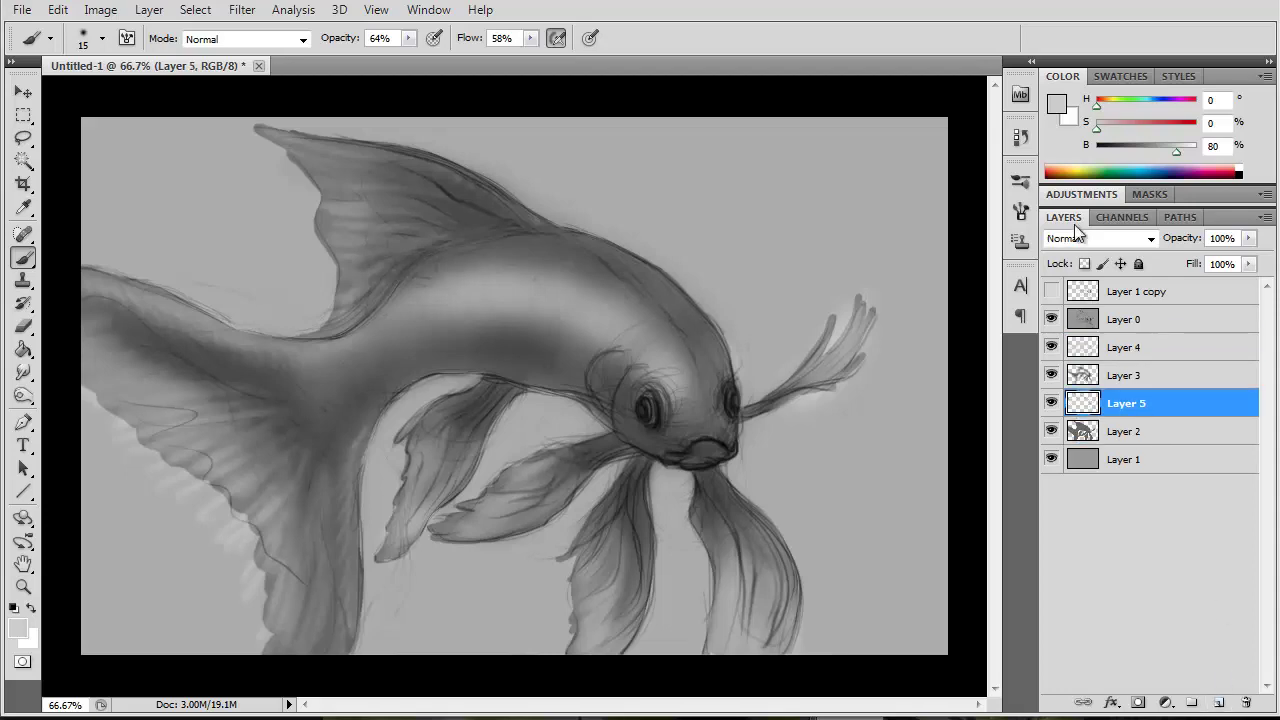
pyautogui.click(1100, 238)
pyautogui.click(1100, 498)
pyautogui.click(17, 628)
pyautogui.click(1223, 226)
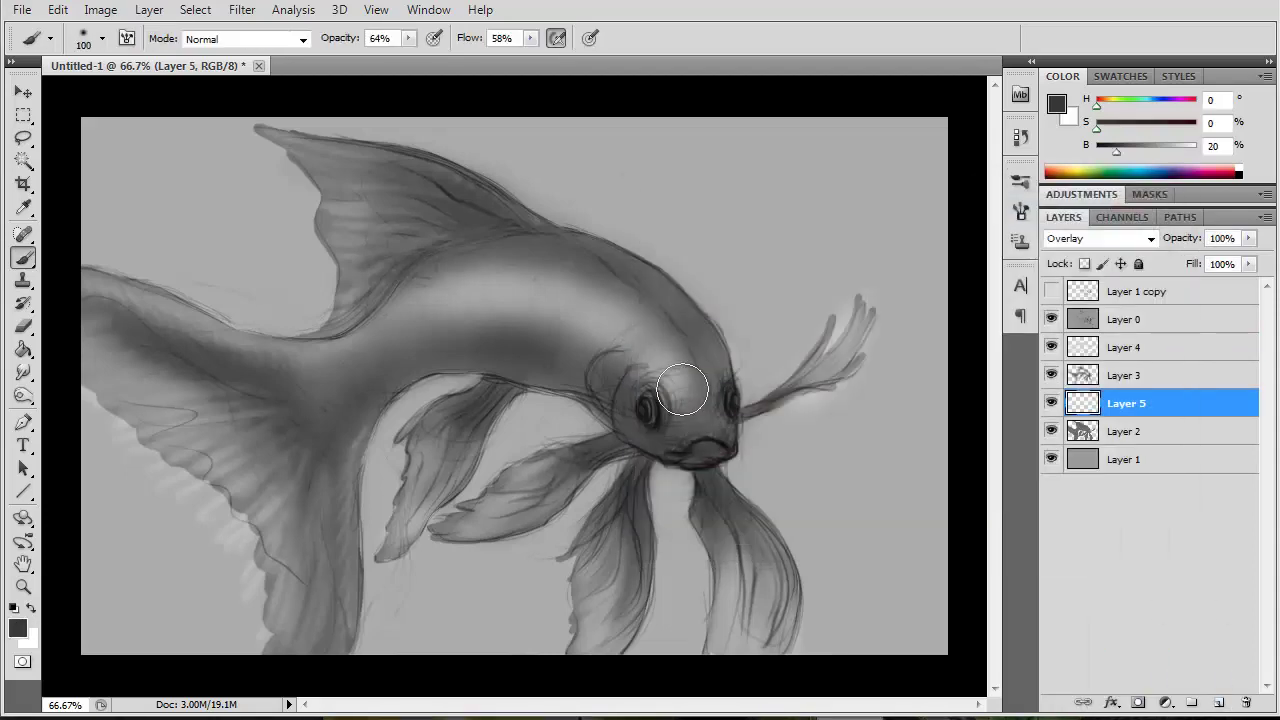
pyautogui.moveTo(765, 548); pyautogui.dragTo(754, 615)
pyautogui.moveTo(617, 526); pyautogui.dragTo(625, 645)
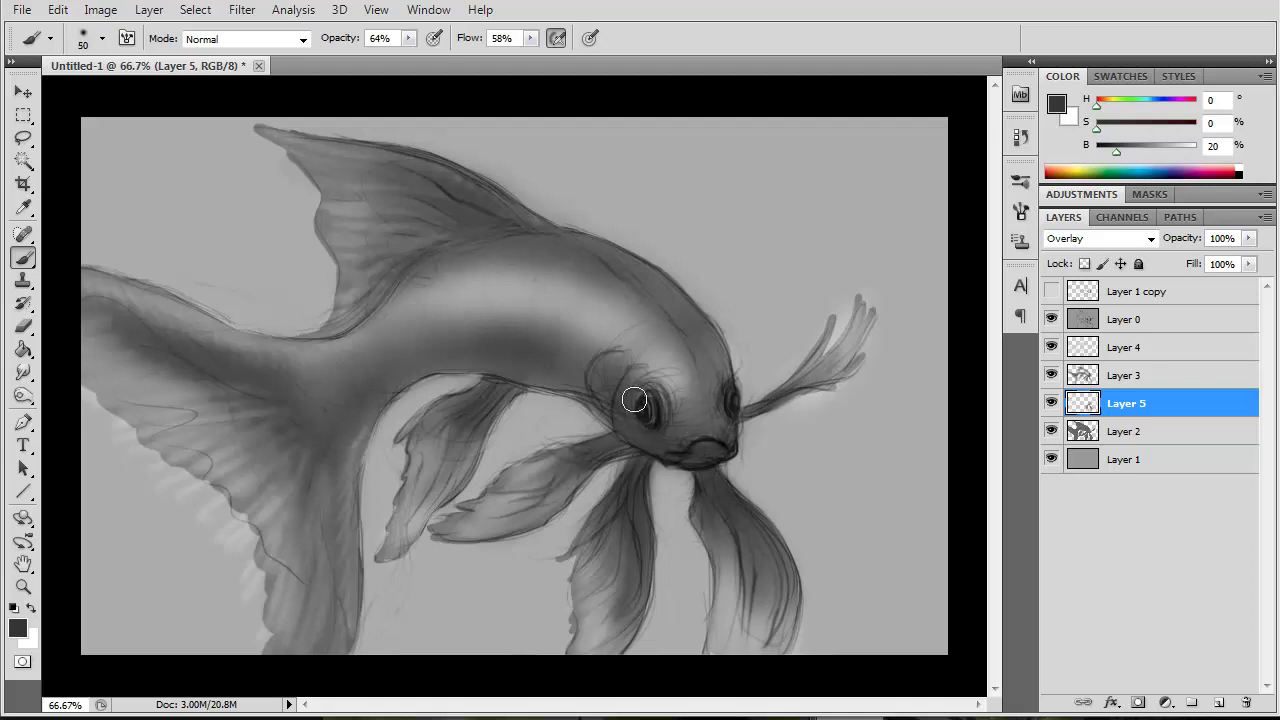
pyautogui.moveTo(388, 170); pyautogui.dragTo(501, 230)
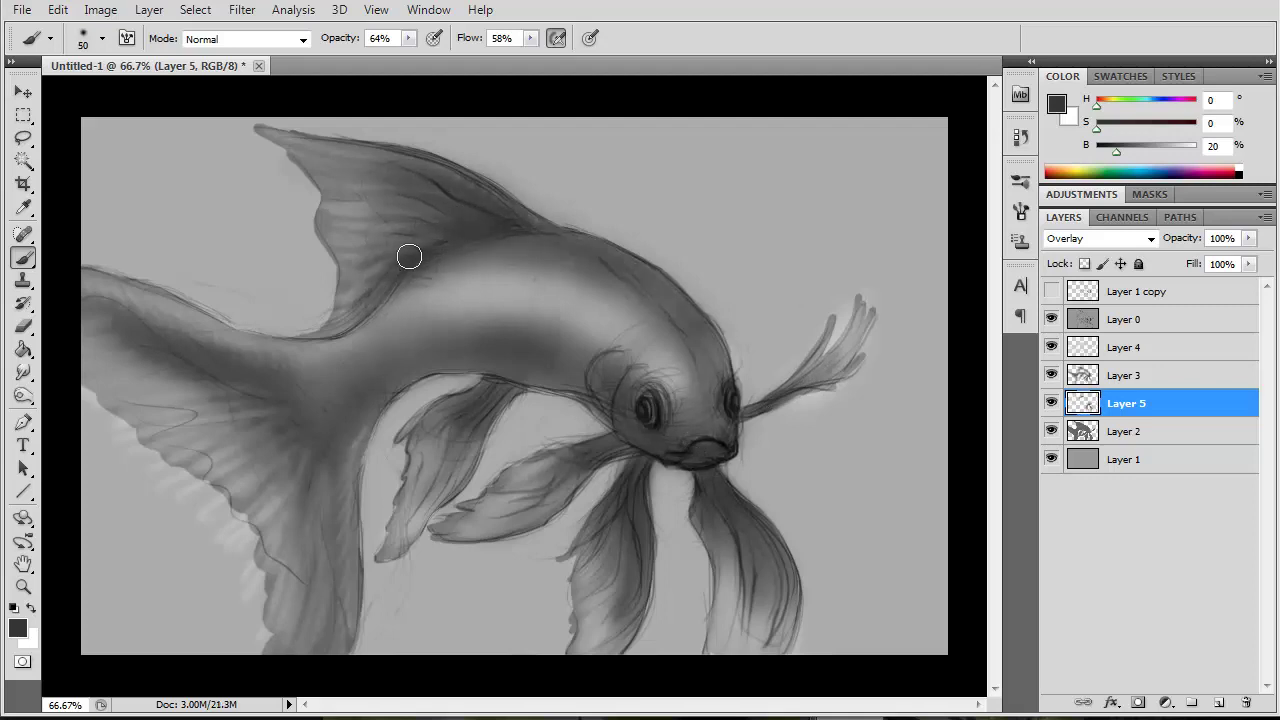
pyautogui.moveTo(434, 429)
pyautogui.mouseDown()
pyautogui.moveTo(449, 491)
pyautogui.moveTo(580, 343)
pyautogui.moveTo(381, 355)
pyautogui.mouseUp()
pyautogui.press(']')
pyautogui.press(']')
pyautogui.press(']')
pyautogui.moveTo(480, 314)
pyautogui.mouseDown()
pyautogui.moveTo(314, 414)
pyautogui.moveTo(314, 491)
pyautogui.moveTo(275, 470)
pyautogui.moveTo(269, 388)
pyautogui.moveTo(286, 443)
pyautogui.moveTo(200, 429)
pyautogui.moveTo(109, 377)
pyautogui.moveTo(480, 214)
pyautogui.moveTo(371, 283)
pyautogui.moveTo(520, 243)
pyautogui.moveTo(568, 363)
pyautogui.moveTo(455, 321)
pyautogui.mouseUp()
# - Add a second Overlay layer and paint 80% grey highlights on the head, back, dorsal fin and tail
pyautogui.click(1218, 703)
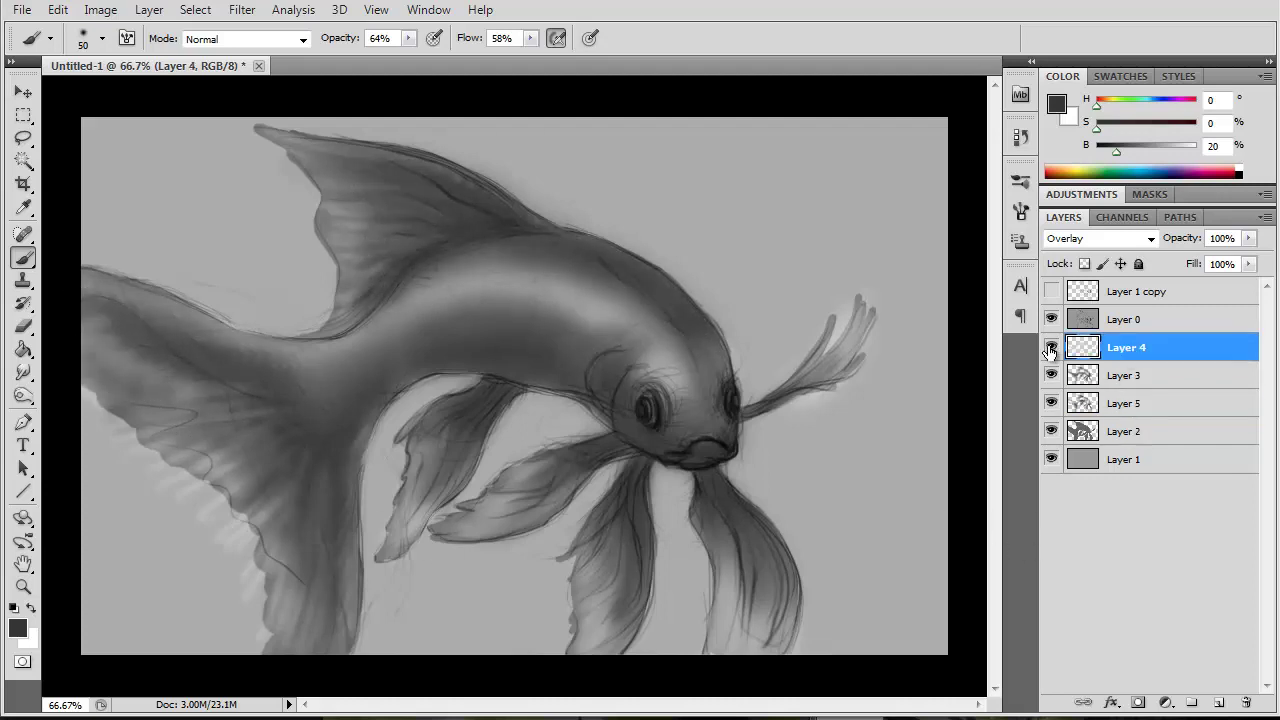
pyautogui.click(1100, 238)
pyautogui.click(1088, 517)
pyautogui.click(17, 627)
pyautogui.click(659, 328)
pyautogui.press('Return')
pyautogui.press('b')
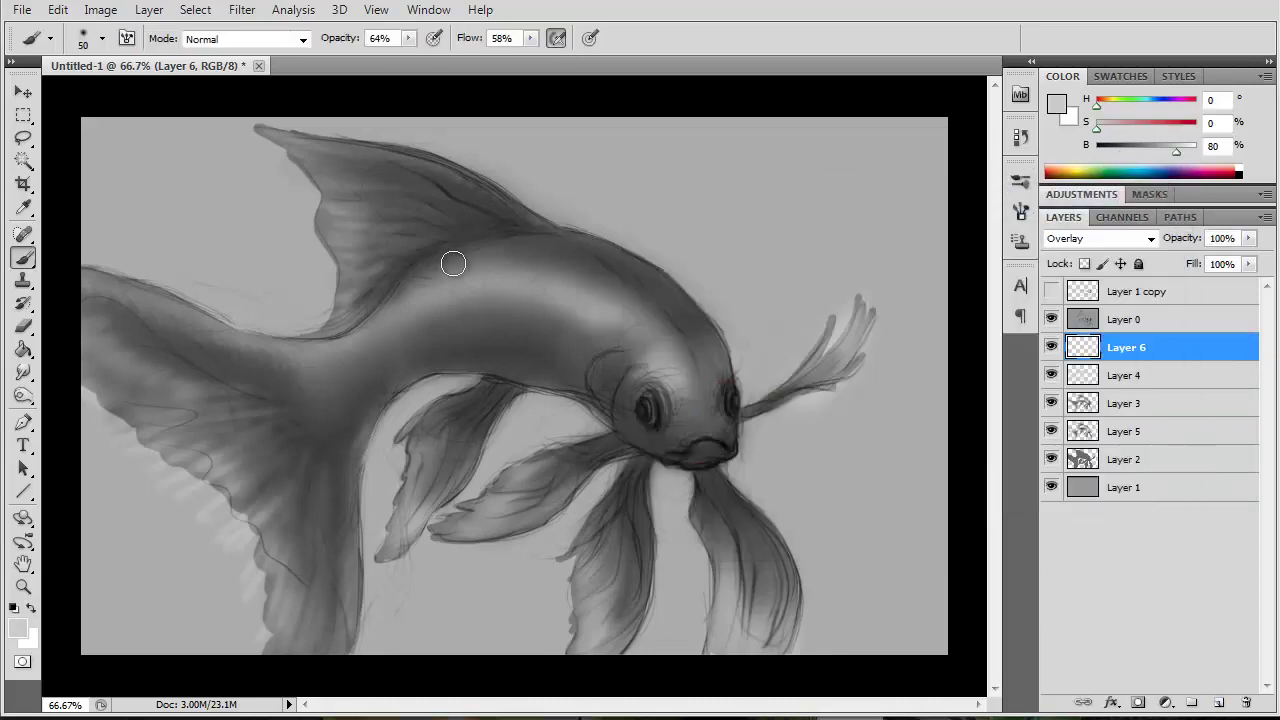
pyautogui.moveTo(677, 303)
pyautogui.mouseDown()
pyautogui.moveTo(651, 366)
pyautogui.moveTo(707, 411)
pyautogui.mouseUp()
pyautogui.press('[')
pyautogui.press('[')
pyautogui.press('[')
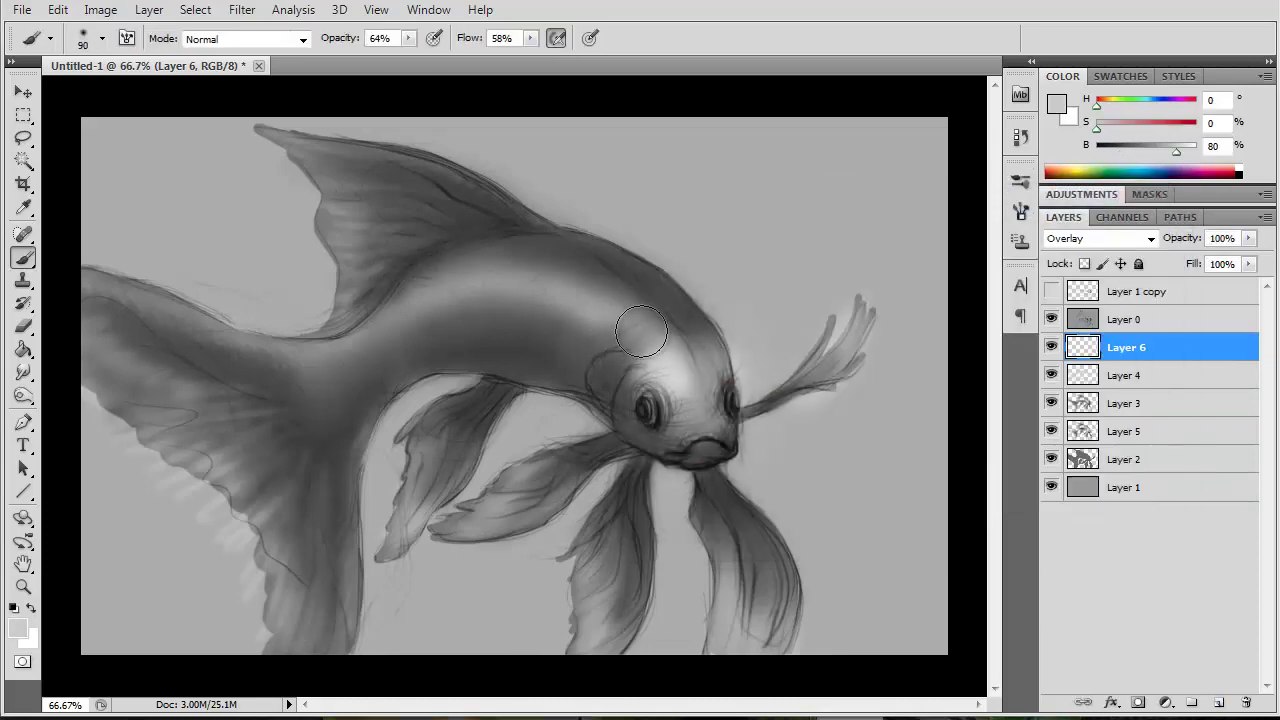
pyautogui.moveTo(660, 320)
pyautogui.mouseDown()
pyautogui.moveTo(344, 348)
pyautogui.moveTo(429, 271)
pyautogui.moveTo(263, 374)
pyautogui.moveTo(412, 451)
pyautogui.moveTo(520, 480)
pyautogui.moveTo(600, 680)
pyautogui.moveTo(740, 540)
pyautogui.moveTo(820, 370)
pyautogui.mouseUp()
pyautogui.moveTo(331, 320)
pyautogui.mouseDown()
pyautogui.moveTo(370, 180)
pyautogui.moveTo(109, 354)
pyautogui.moveTo(206, 569)
pyautogui.moveTo(288, 409)
pyautogui.moveTo(110, 330)
pyautogui.mouseUp()
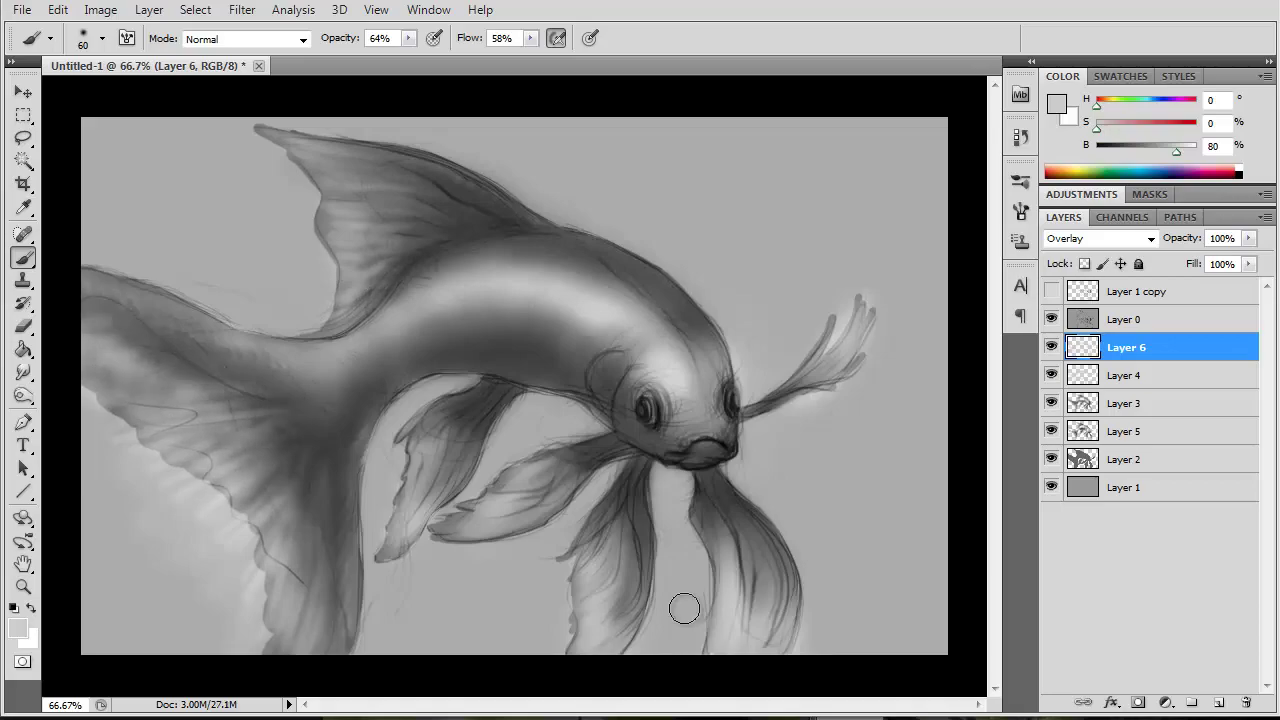
# - Load the fish selection on a new layer, invert it, and fill the background dark grey
pyautogui.keyDown('ctrl'); pyautogui.click(1083, 459); pyautogui.keyUp('ctrl')
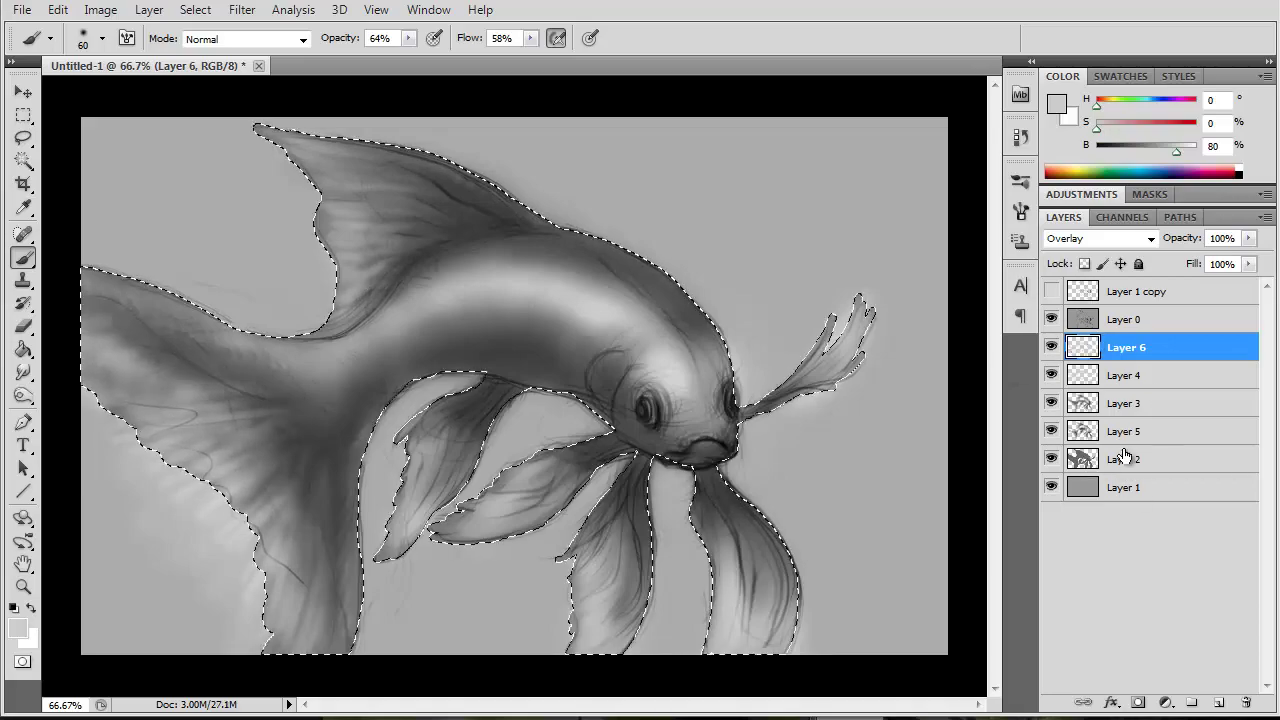
pyautogui.hotkey('ctrl', 'shift', 'alt', 'n')
pyautogui.click(16, 626)
pyautogui.press('Return')
pyautogui.press('b')
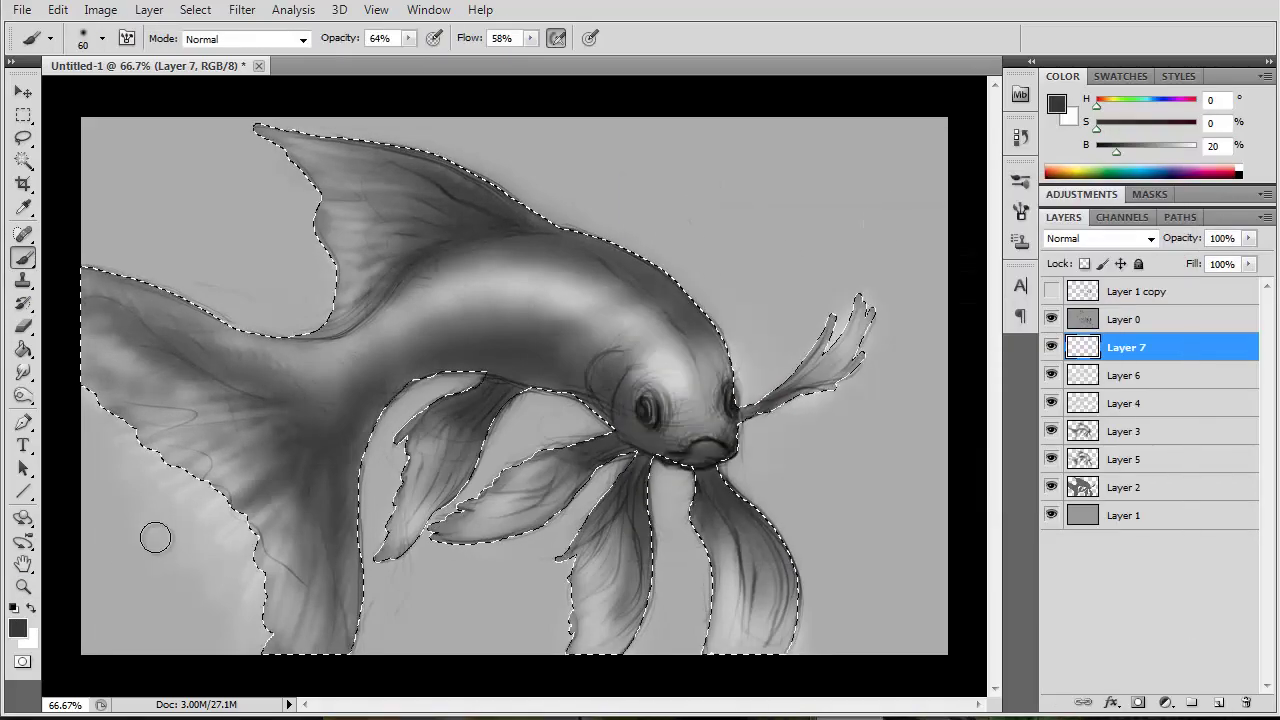
pyautogui.click(195, 9)
pyautogui.click(254, 96)
pyautogui.press('g')
pyautogui.click(186, 214)
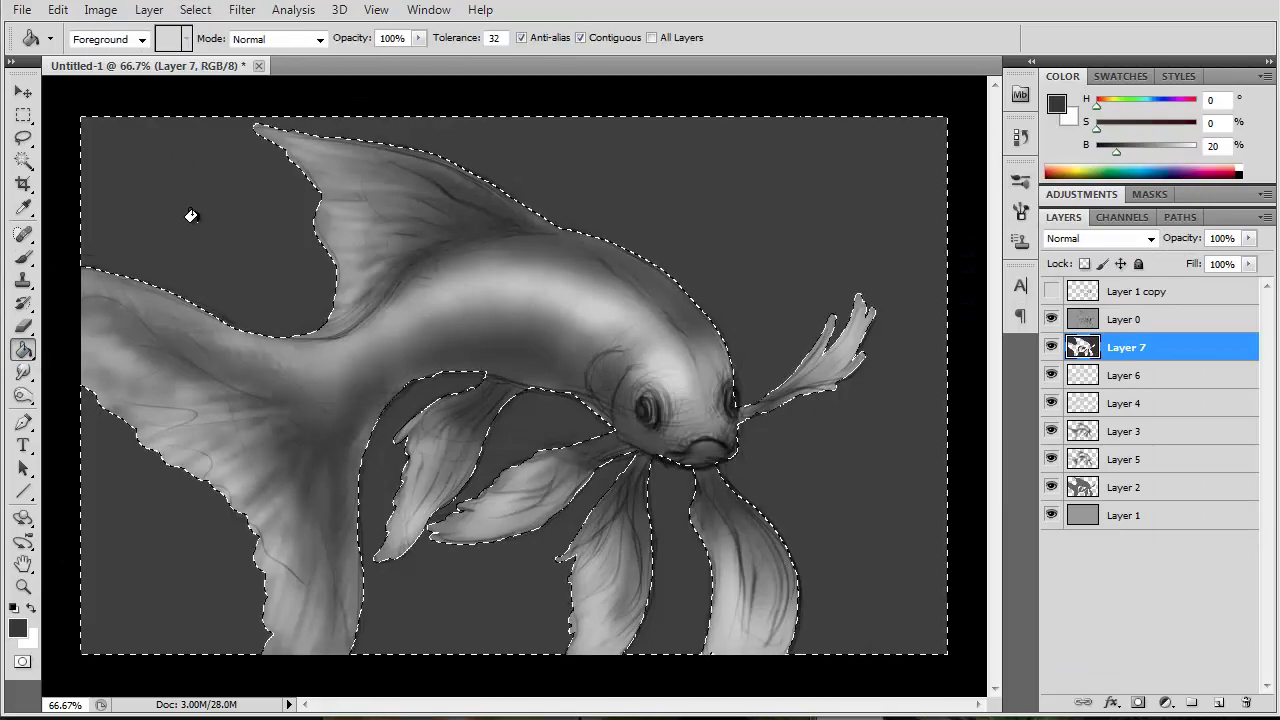
# - Feather the selection 2 px, deselect, and add a new layer clipped to the dark fill
pyautogui.click(195, 9)
pyautogui.click(414, 304)
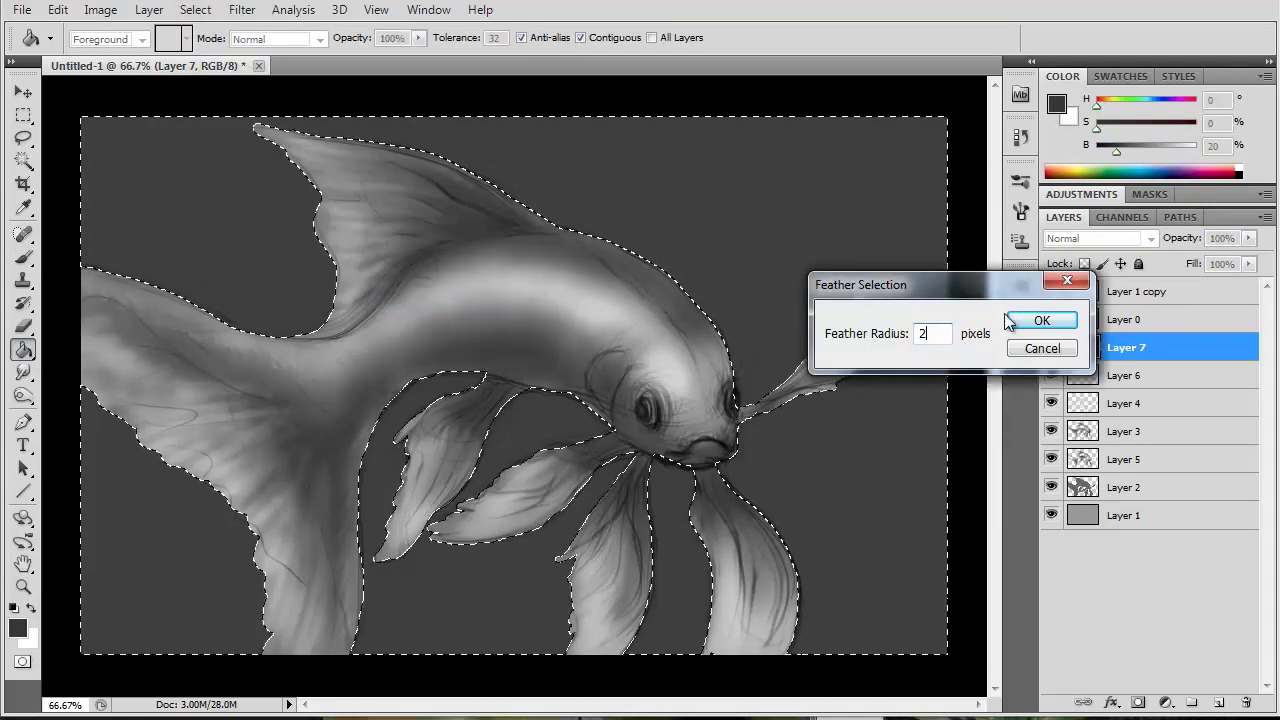
pyautogui.click(1044, 322)
pyautogui.click(195, 9)
pyautogui.click(211, 50)
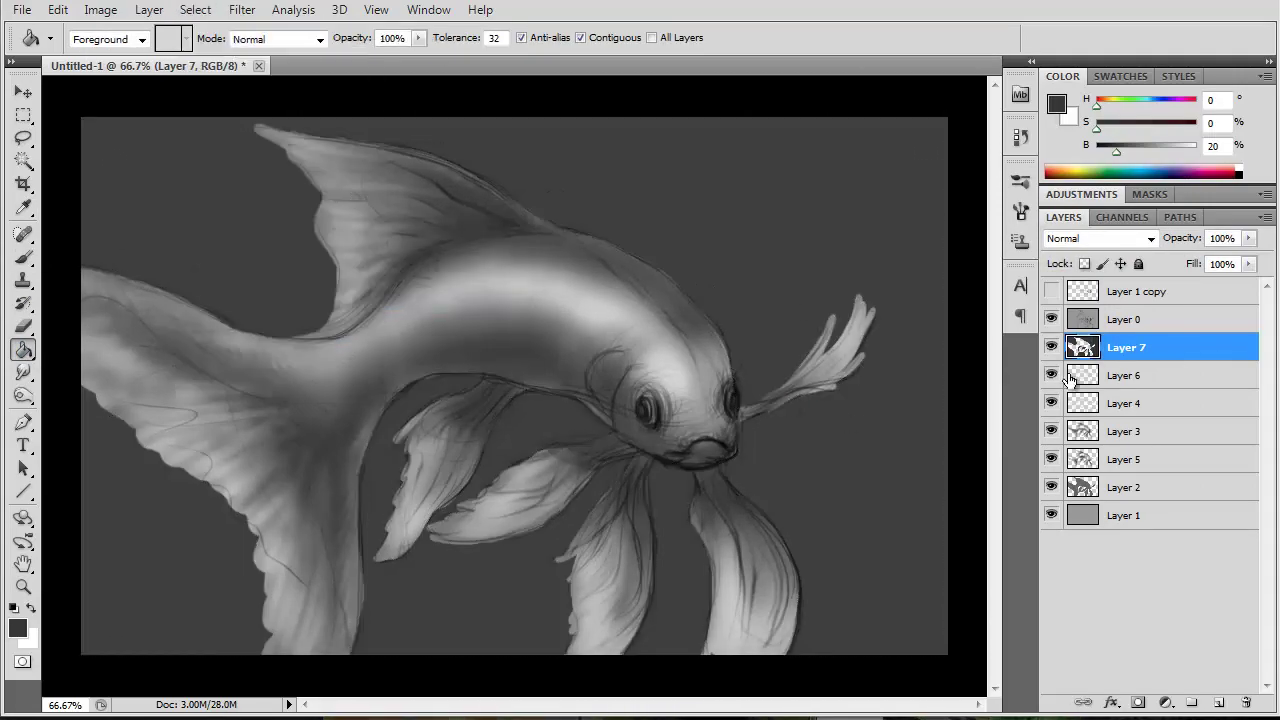
pyautogui.click(1218, 702)
pyautogui.keyDown('alt'); pyautogui.click(1118, 362); pyautogui.keyUp('alt')
# - Set the brush colour to black and paint dark vertical streaks right of the fish
pyautogui.click(23, 259)
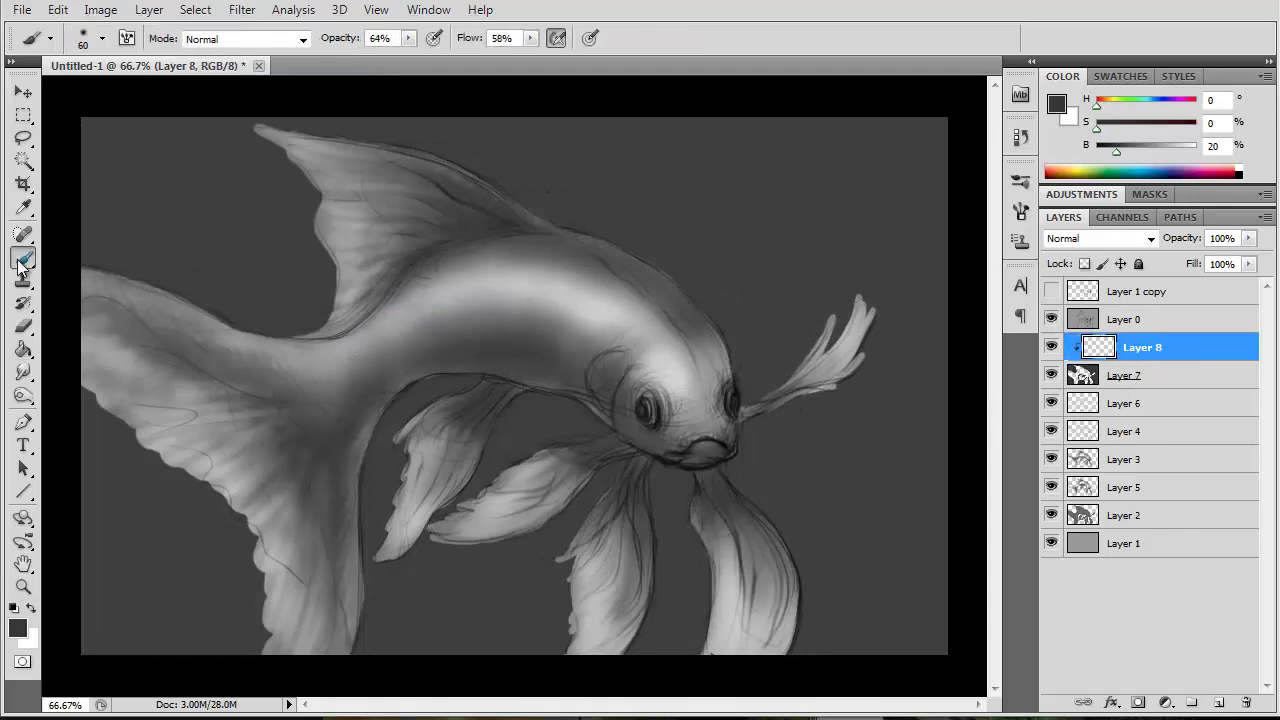
pyautogui.click(17, 628)
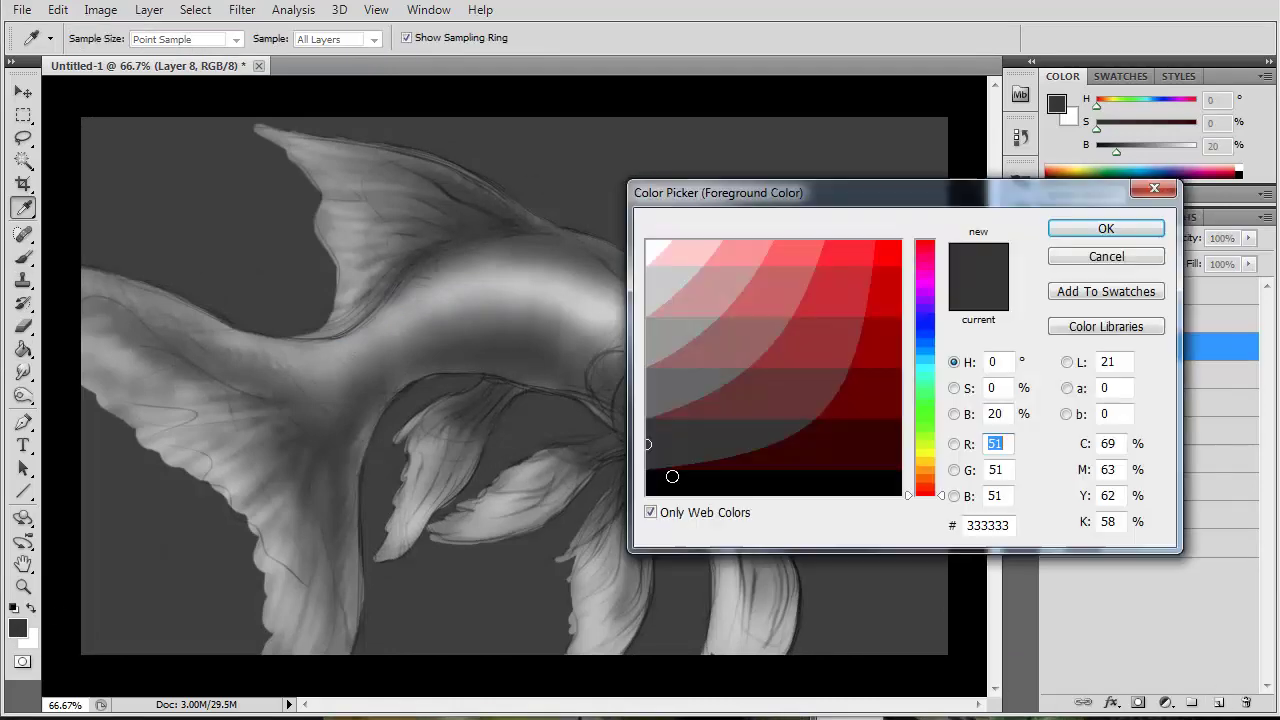
pyautogui.write('0')
pyautogui.press('Return')
pyautogui.moveTo(843, 229); pyautogui.dragTo(822, 645)
pyautogui.moveTo(920, 295); pyautogui.dragTo(866, 590)
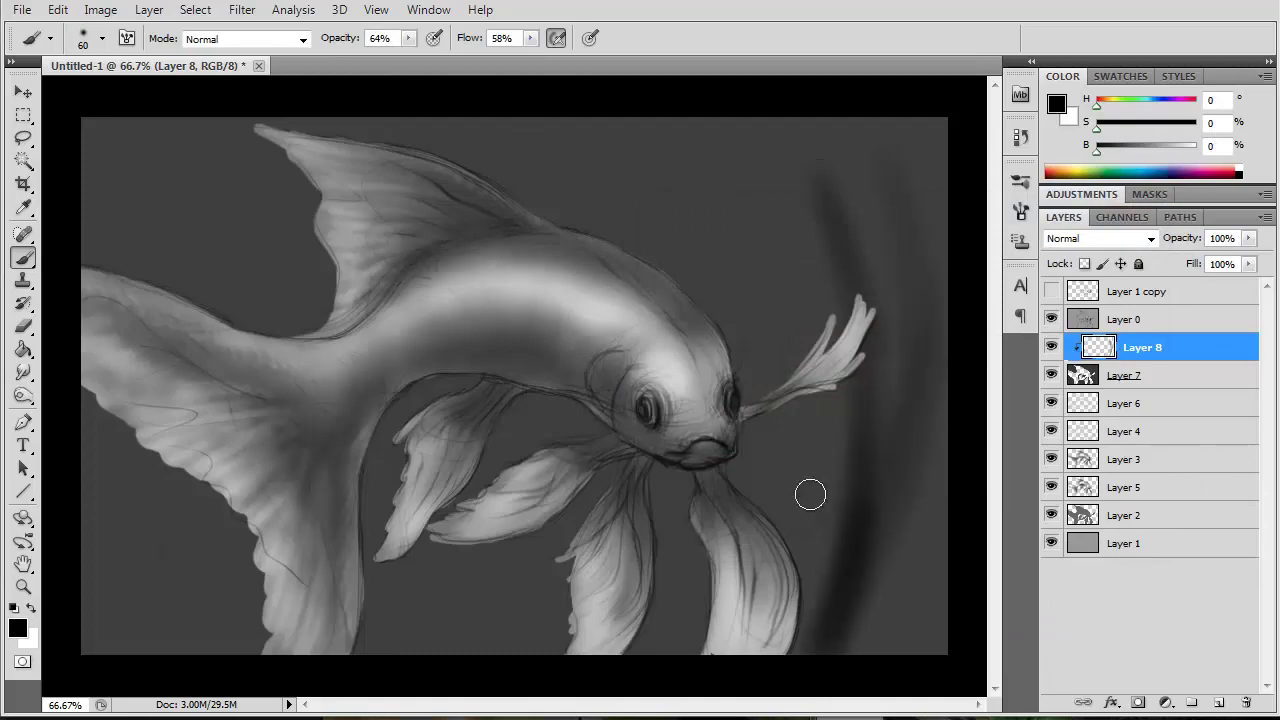
pyautogui.moveTo(755, 300); pyautogui.dragTo(800, 530)
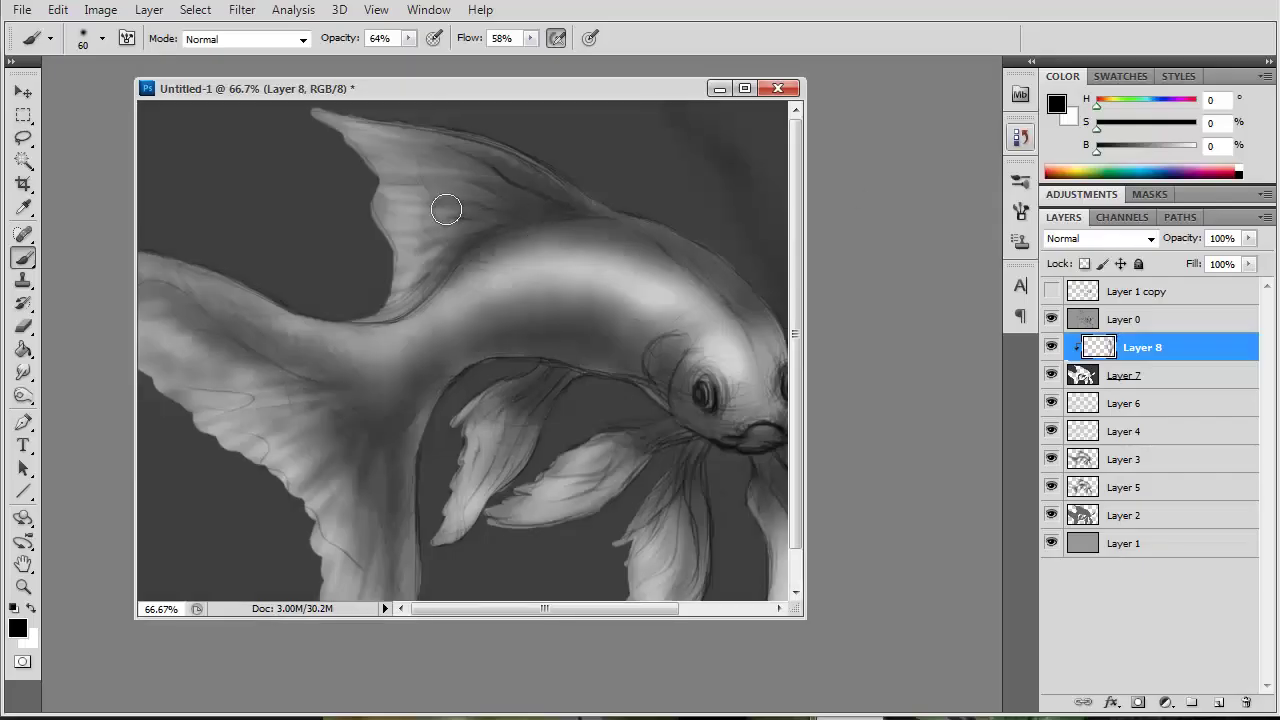
# - Redock the document window and paint dark streaks between the lower fins and at upper left
pyautogui.moveTo(310, 93); pyautogui.dragTo(198, 82)
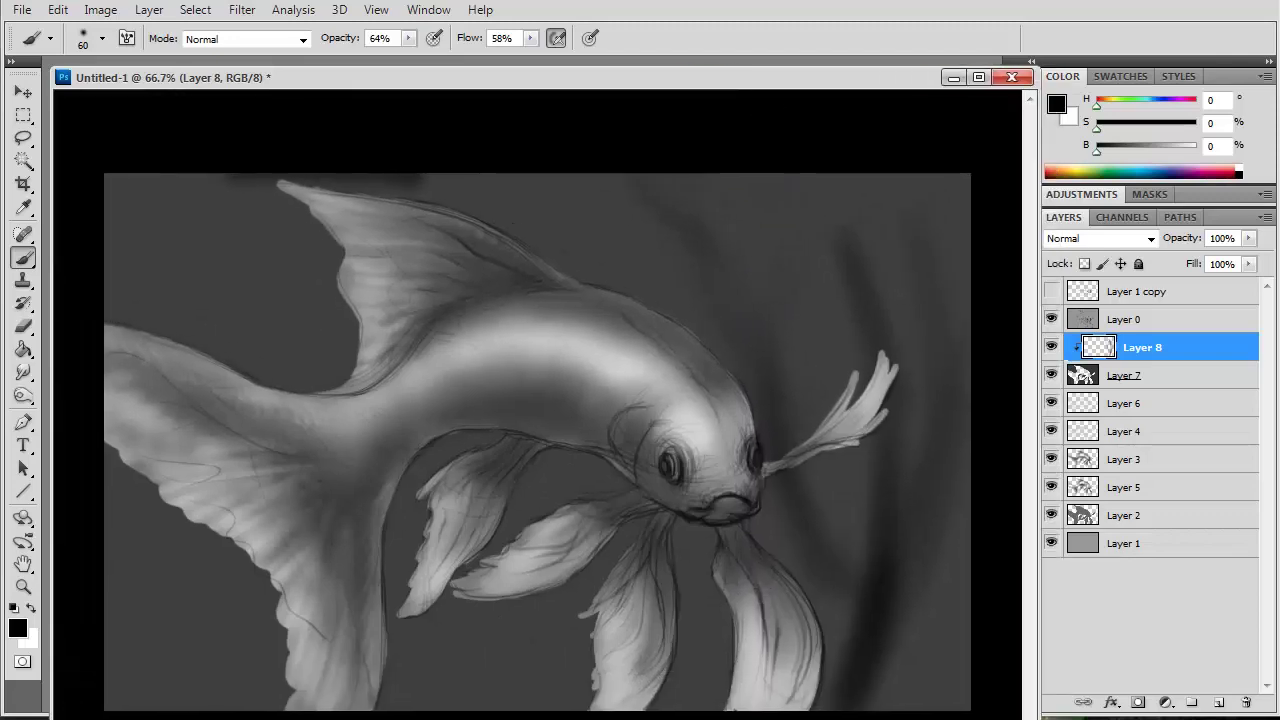
pyautogui.moveTo(680, 80); pyautogui.dragTo(674, 65)
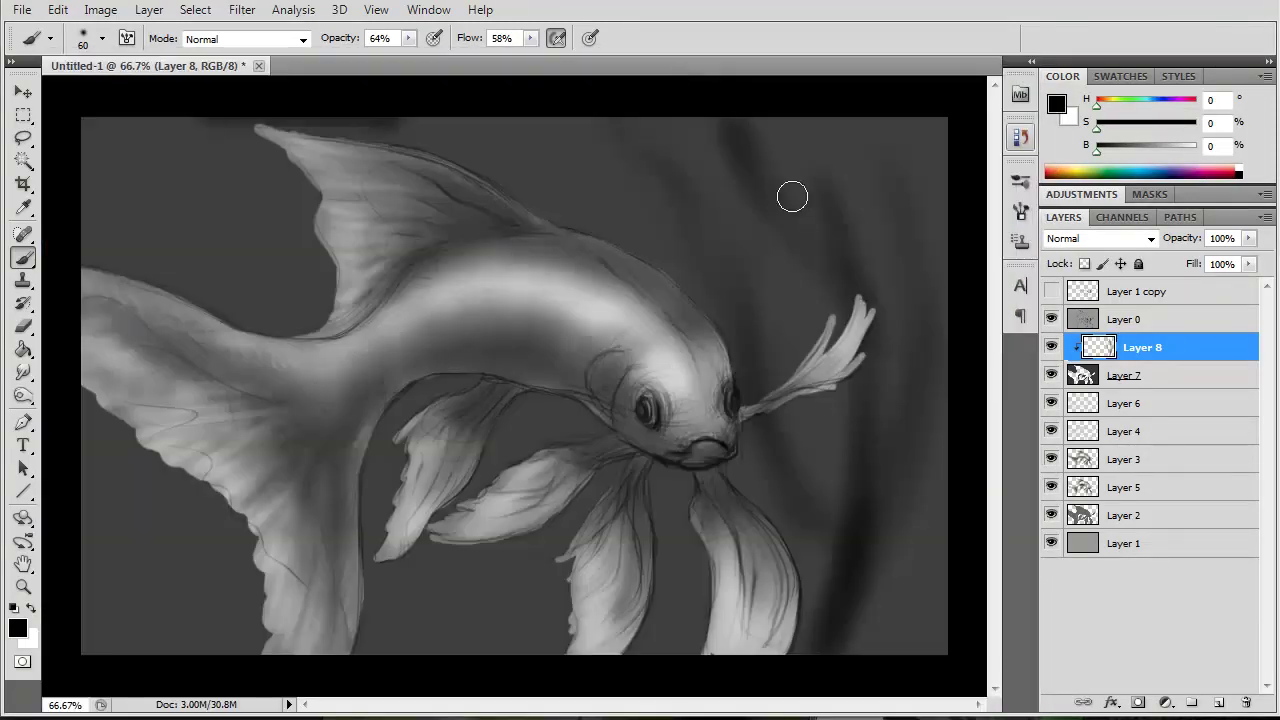
pyautogui.press('[')
pyautogui.press('[')
pyautogui.press('[')
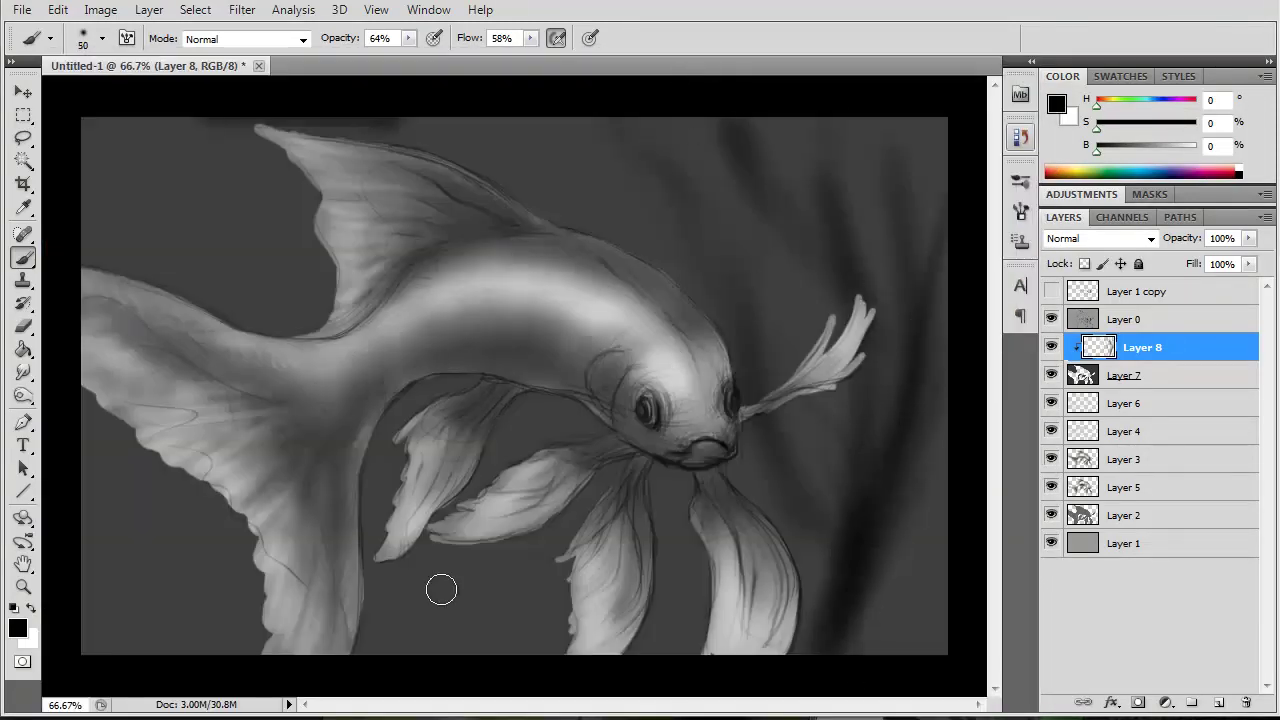
pyautogui.press(']')
pyautogui.press(']')
pyautogui.press(']')
pyautogui.moveTo(441, 590); pyautogui.dragTo(500, 560)
pyautogui.moveTo(530, 400); pyautogui.dragTo(480, 500)
pyautogui.moveTo(449, 646); pyautogui.dragTo(410, 560)
pyautogui.moveTo(200, 300); pyautogui.dragTo(104, 115)
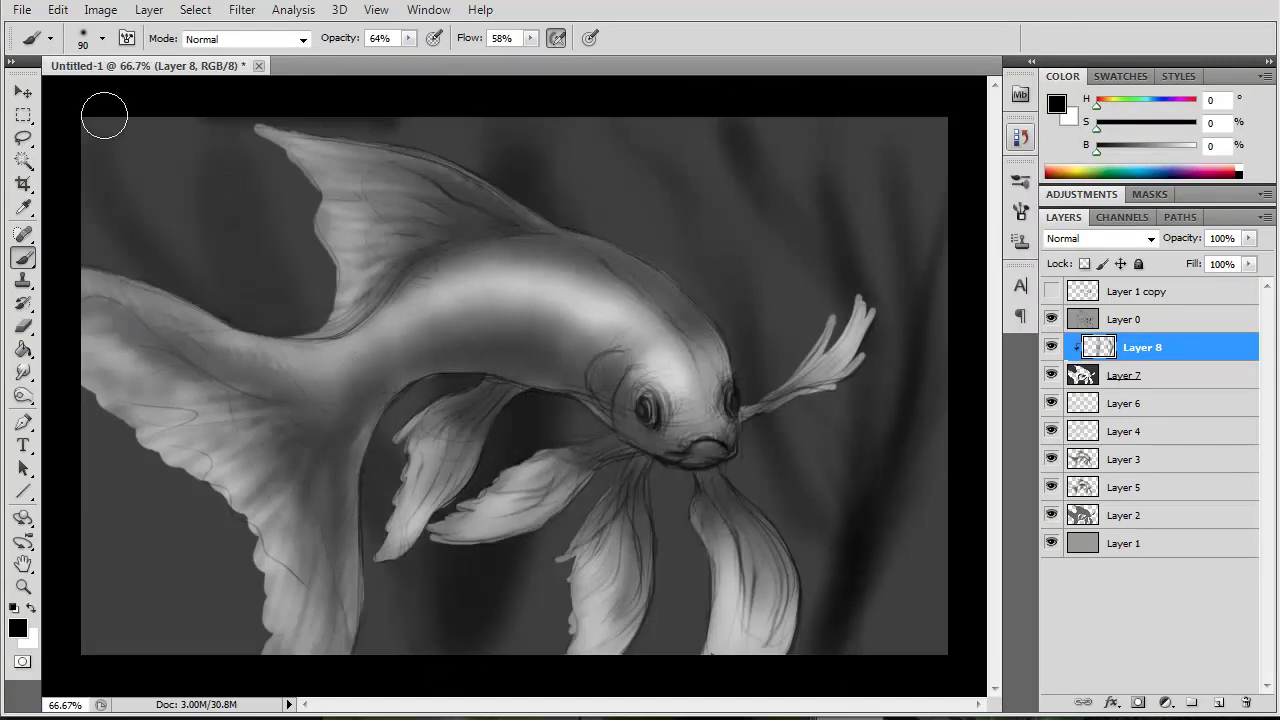
# - With a smaller brush, darken the upper-left, lower-left and between-fin background with fainter streaks
pyautogui.moveTo(226, 130); pyautogui.dragTo(277, 289)
pyautogui.moveTo(390, 410); pyautogui.dragTo(390, 610)
pyautogui.press('[')
pyautogui.press('[')
pyautogui.press('[')
pyautogui.moveTo(180, 490)
pyautogui.mouseDown()
pyautogui.moveTo(126, 674)
pyautogui.moveTo(110, 430)
pyautogui.mouseUp()
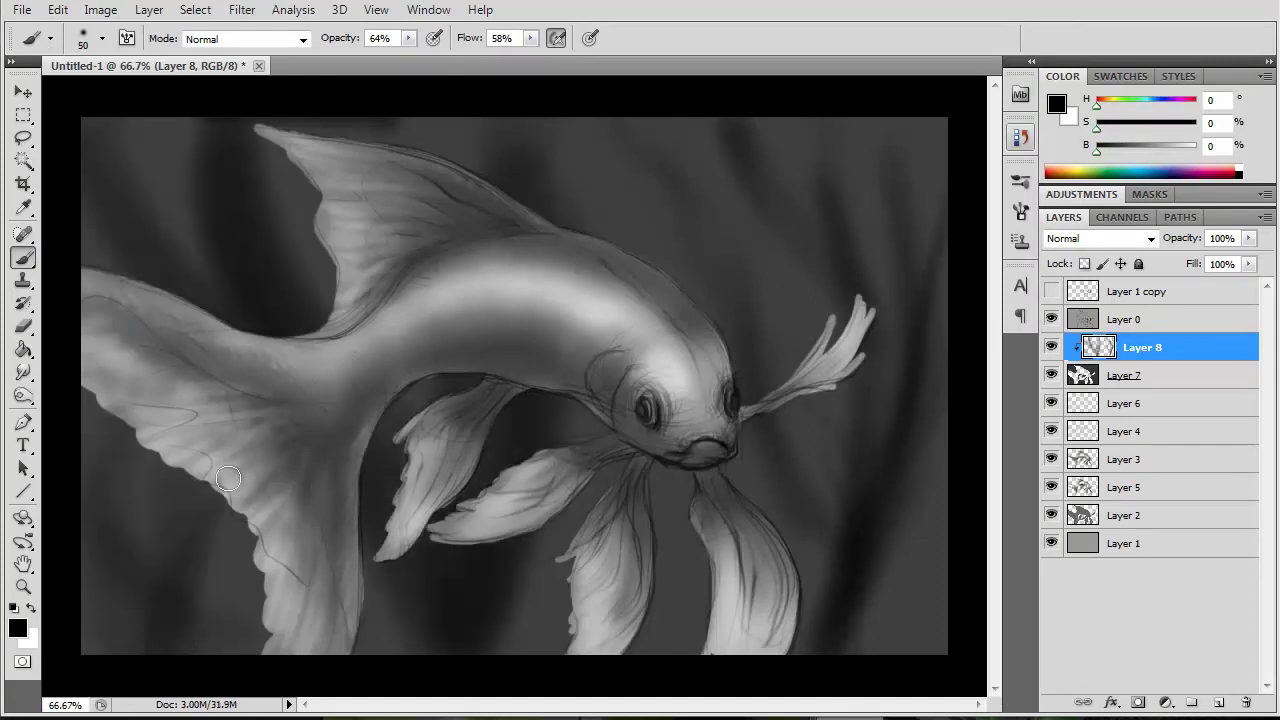
pyautogui.press('[')
pyautogui.press('[')
pyautogui.moveTo(186, 120); pyautogui.dragTo(196, 266)
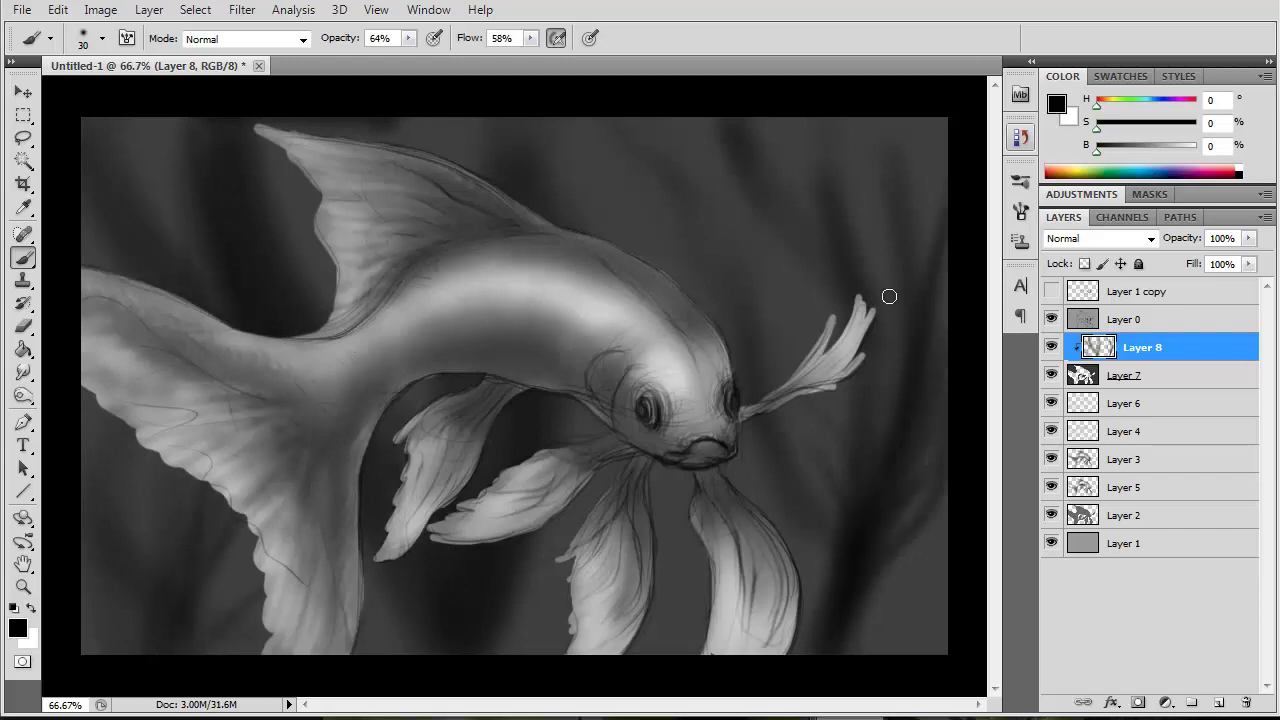
# - On a new clipped layer, brush 60% grey strokes left of the dorsal fin
pyautogui.click(1219, 700)
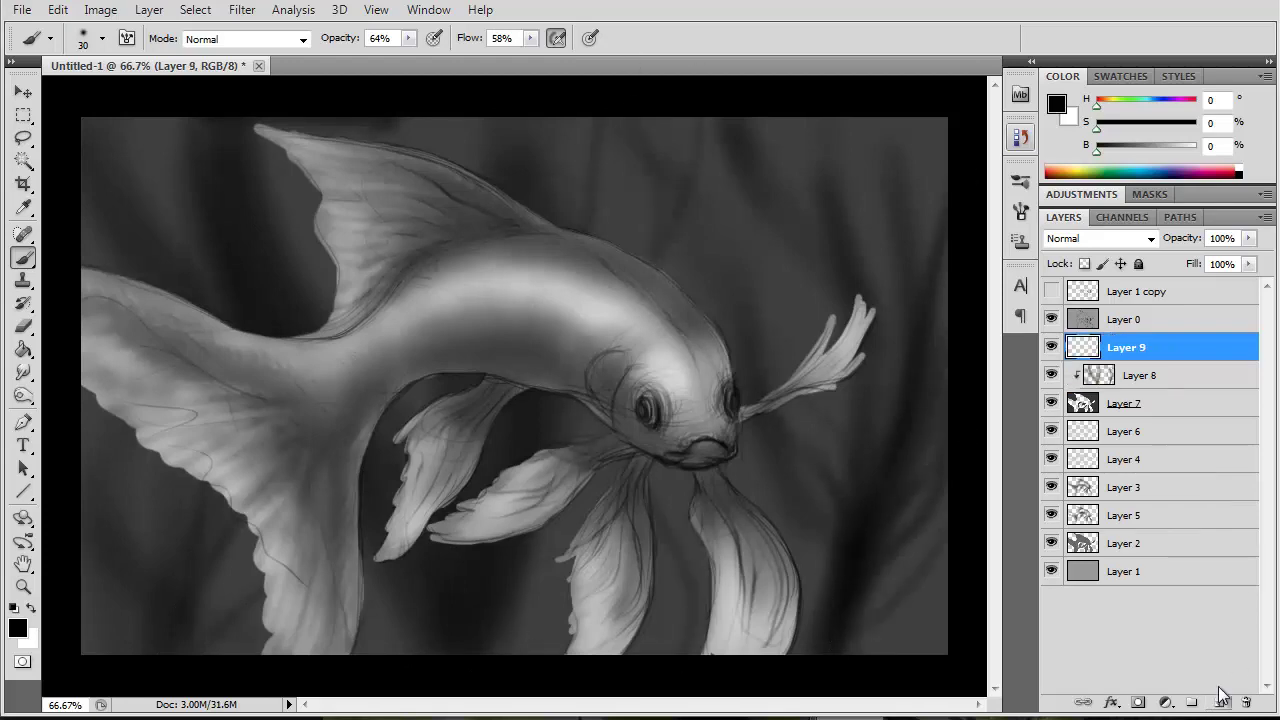
pyautogui.keyDown('alt'); pyautogui.click(1152, 360); pyautogui.keyUp('alt')
pyautogui.keyDown('alt'); pyautogui.click(807, 140); pyautogui.keyUp('alt')
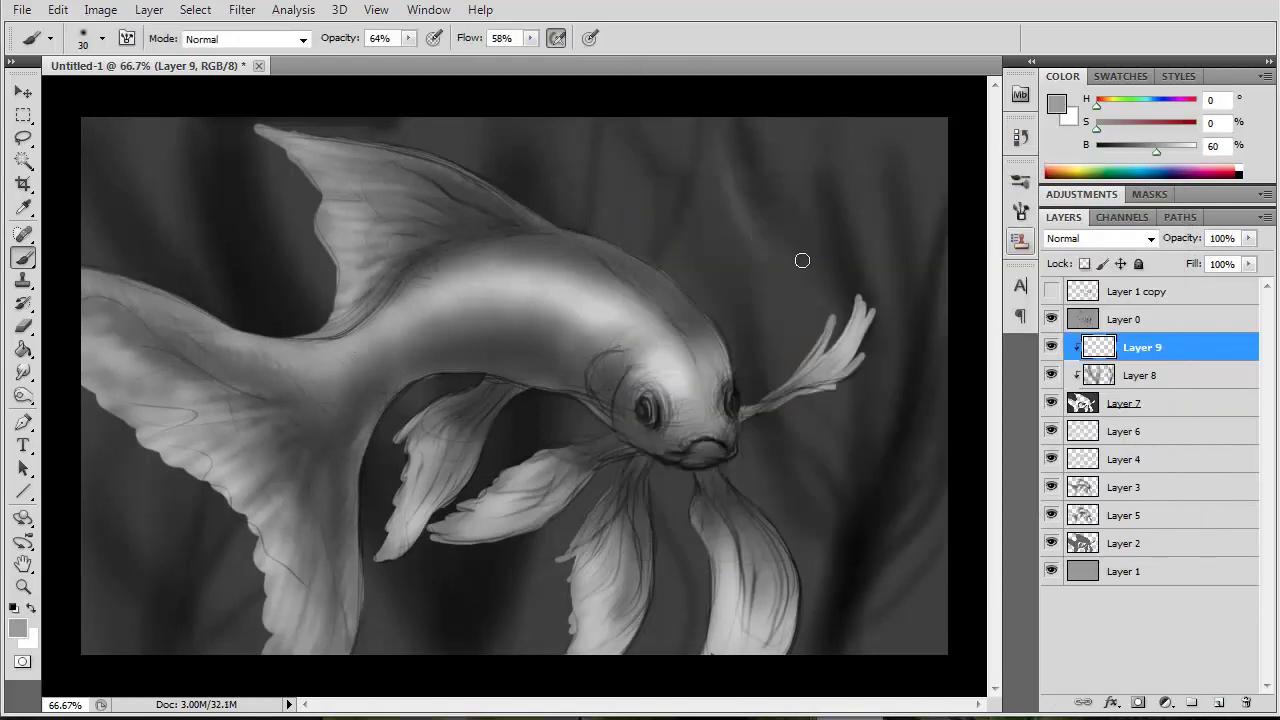
pyautogui.click(57, 9)
pyautogui.click(70, 70)
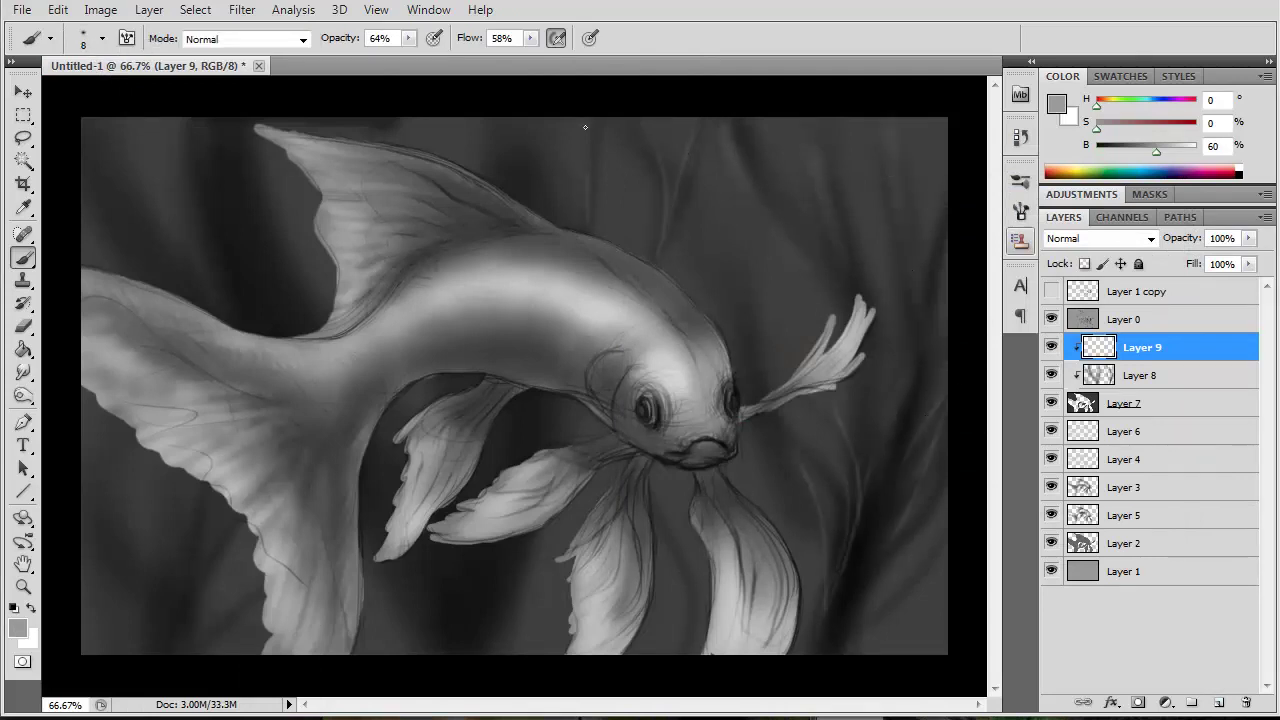
pyautogui.press(']')
pyautogui.press(']')
pyautogui.press(']')
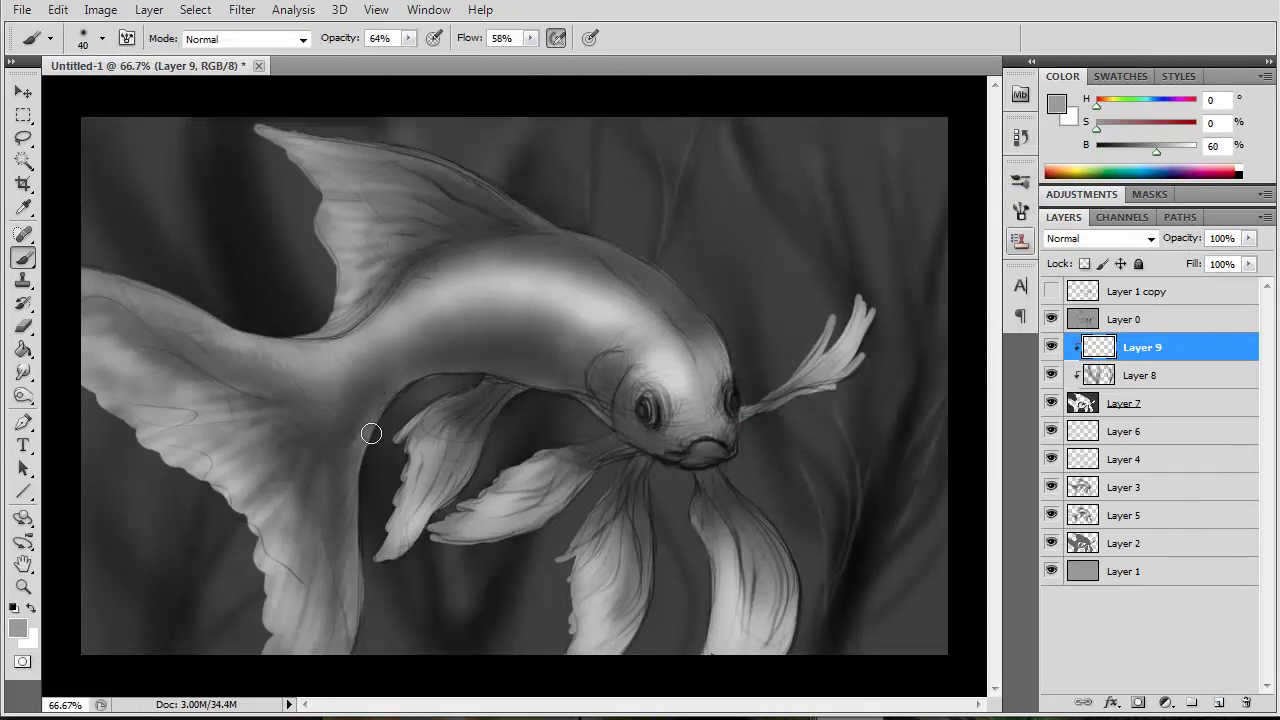
pyautogui.moveTo(300, 130); pyautogui.dragTo(165, 231)
# - Add another new layer clipped to the layers below
pyautogui.click(242, 9)
pyautogui.moveTo(253, 191)
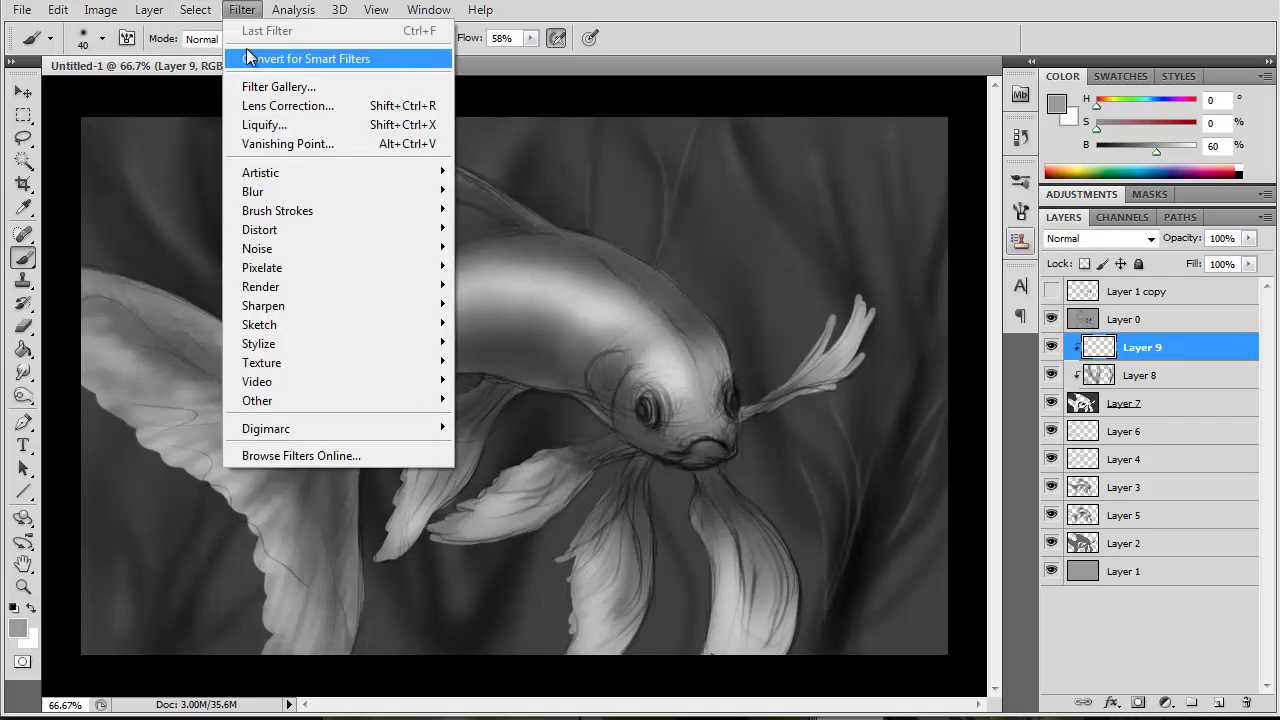
pyautogui.click(580, 274)
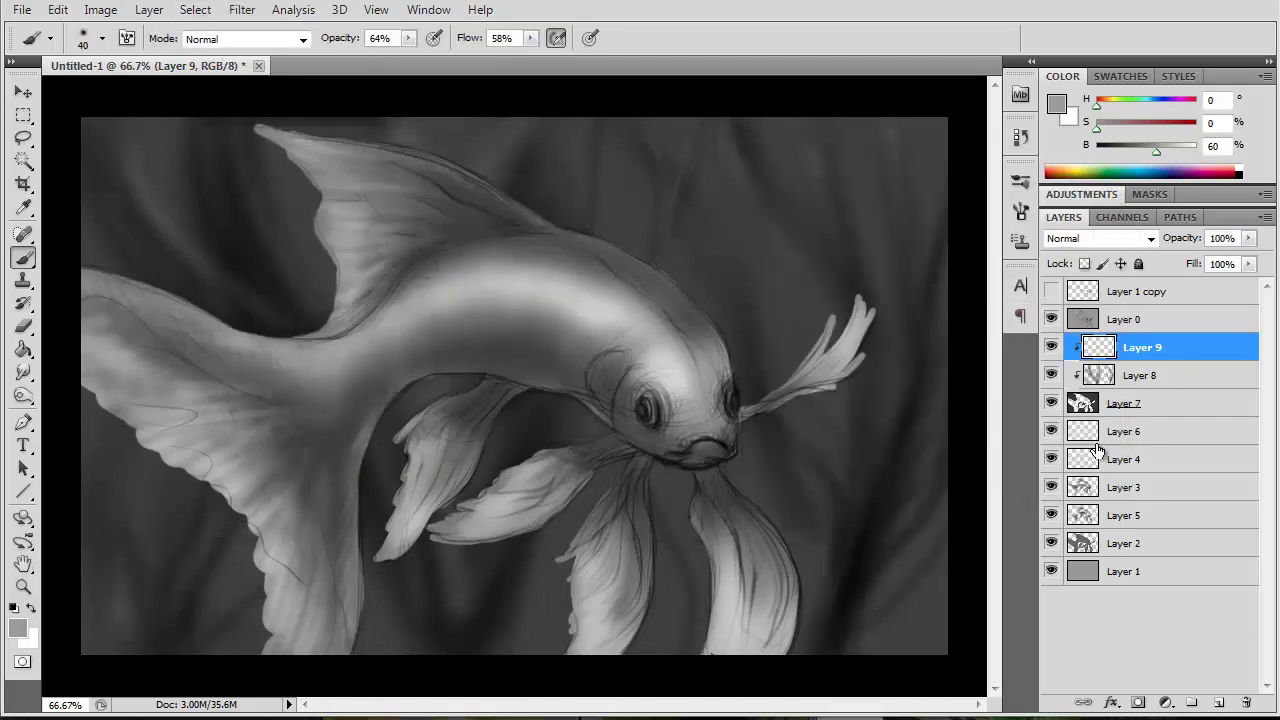
pyautogui.click(1218, 702)
pyautogui.keyDown('alt'); pyautogui.click(1150, 360); pyautogui.keyUp('alt')
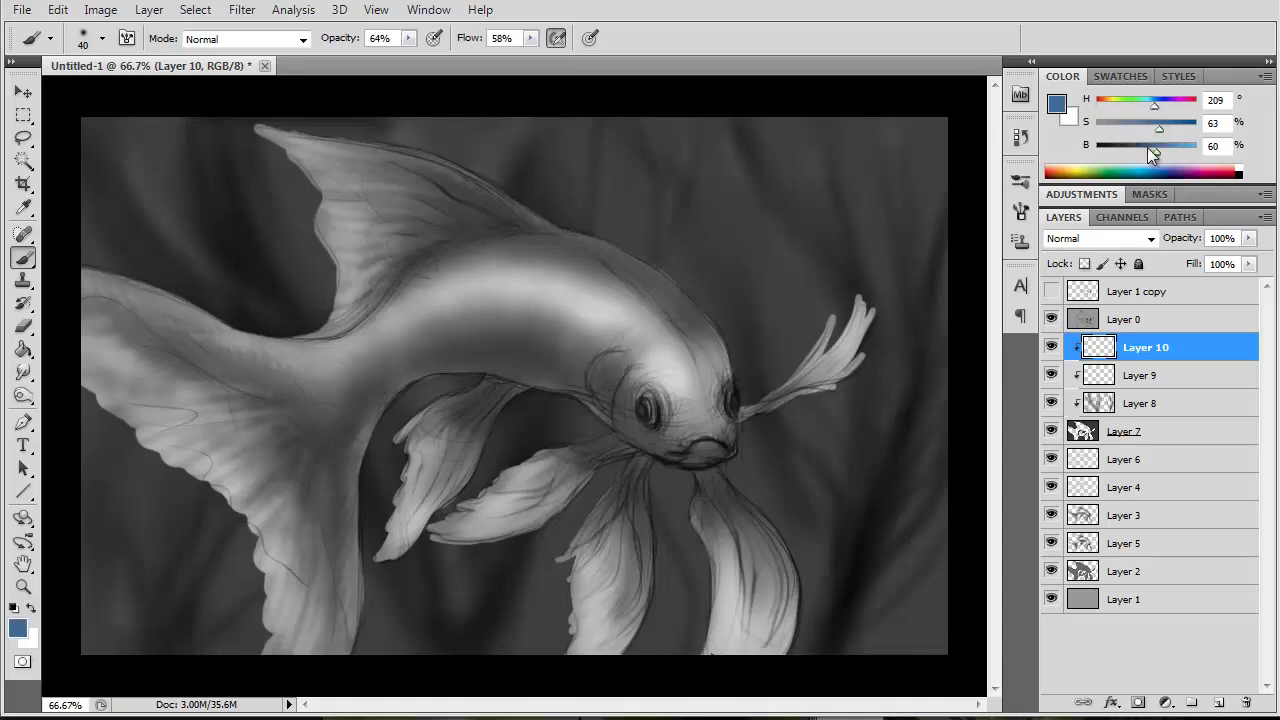
# - Fill clipped Layer 10 with a lighter, desaturated blue in Overlay mode
pyautogui.moveTo(1155, 145); pyautogui.dragTo(1171, 145)
pyautogui.moveTo(1159, 122); pyautogui.dragTo(1141, 122)
pyautogui.press('g')
pyautogui.click(509, 229)
pyautogui.click(1100, 238)
pyautogui.click(1070, 503)
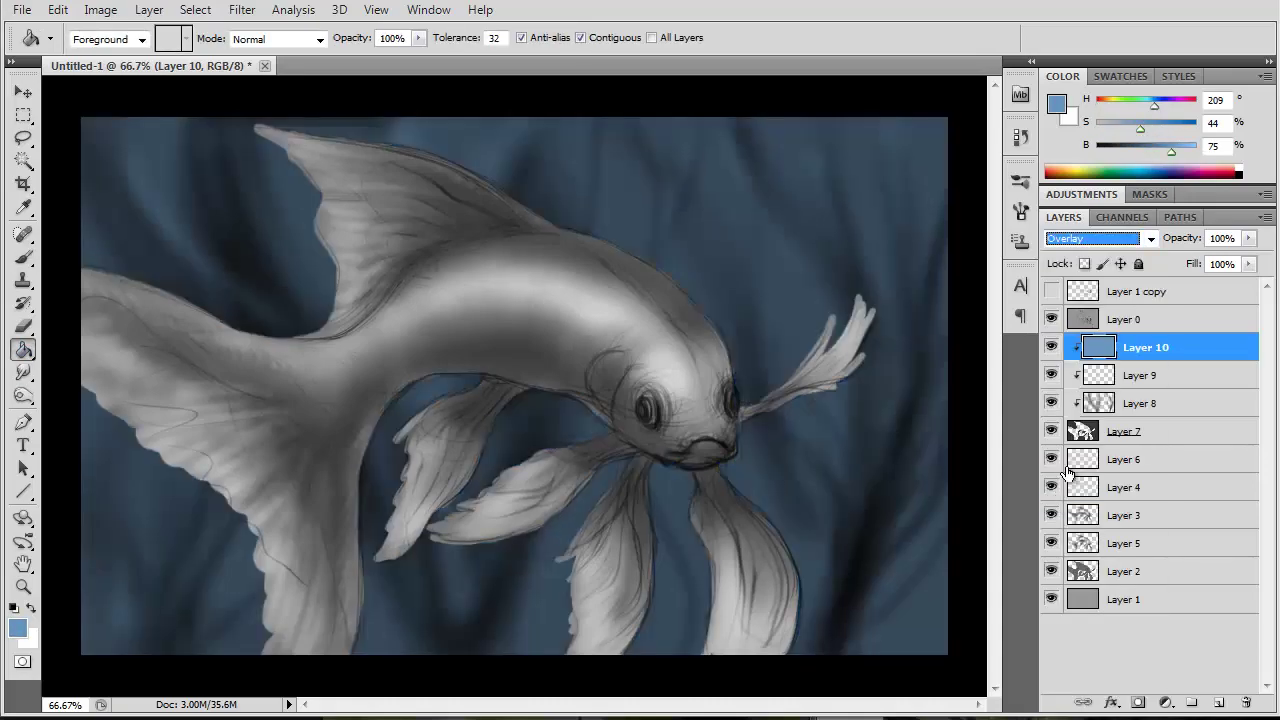
# - Load the fish selection on a new layer and fill only the fish with orange
pyautogui.keyDown('ctrl'); pyautogui.click(1085, 431); pyautogui.keyUp('ctrl')
pyautogui.hotkey('ctrl', 'shift', 'i')
pyautogui.click(1123, 319)
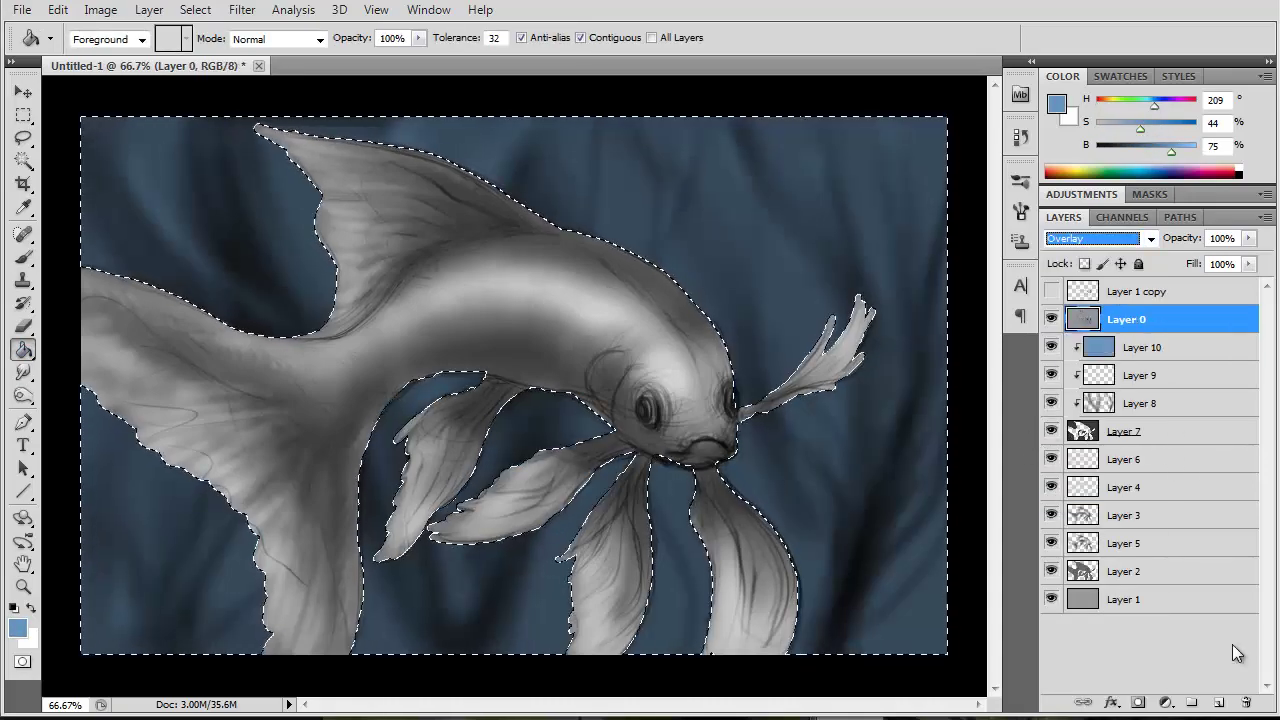
pyautogui.click(1218, 702)
pyautogui.click(1078, 172)
pyautogui.click(359, 337)
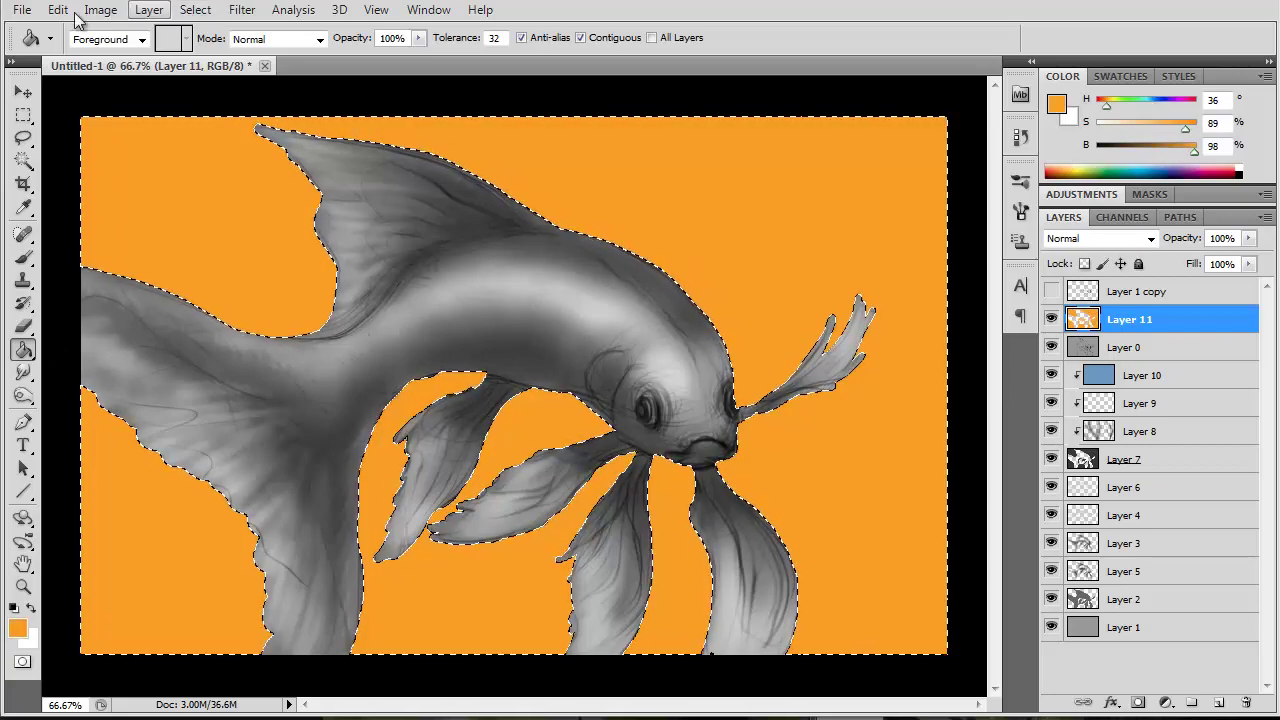
pyautogui.hotkey('ctrl', 'z')
pyautogui.click(195, 9)
pyautogui.click(211, 87)
pyautogui.click(366, 206)
pyautogui.click(195, 9)
pyautogui.click(213, 50)
# - Set the orange layer to Overlay and colorize it copper with saturation 52, lightness -30
pyautogui.click(1100, 238)
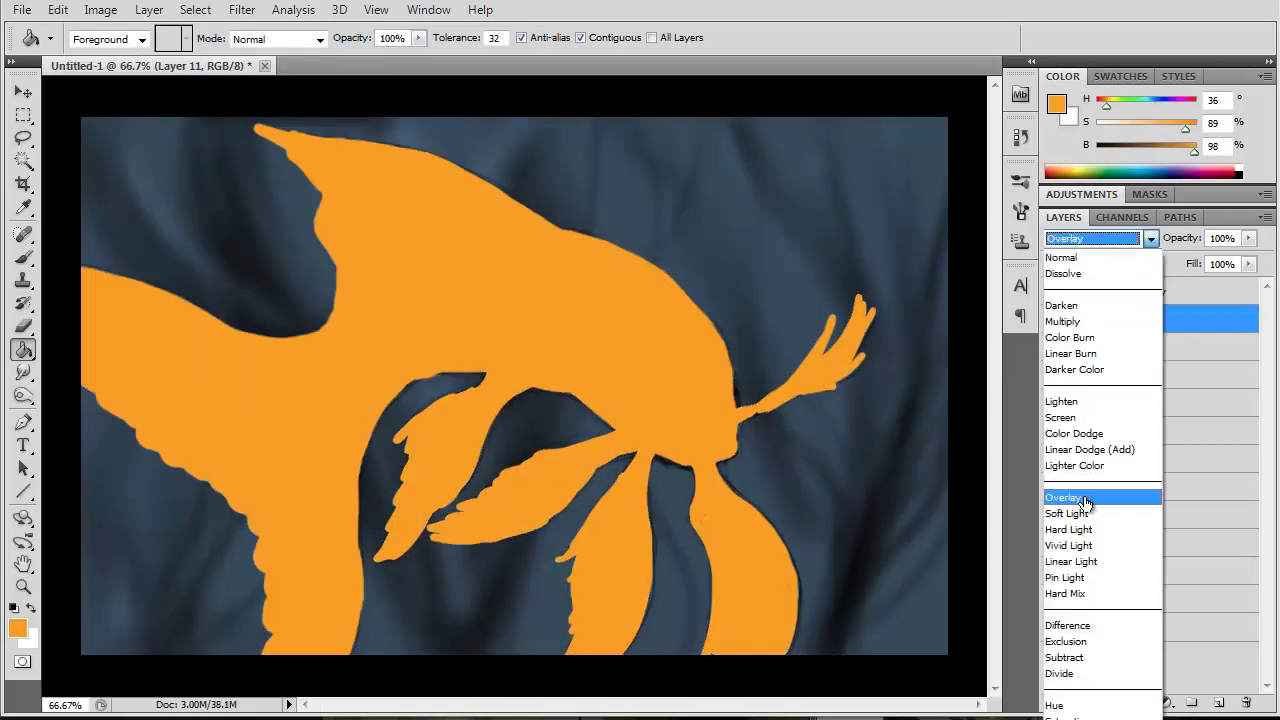
pyautogui.click(1085, 494)
pyautogui.hotkey('ctrl', 'u')
pyautogui.click(1077, 471)
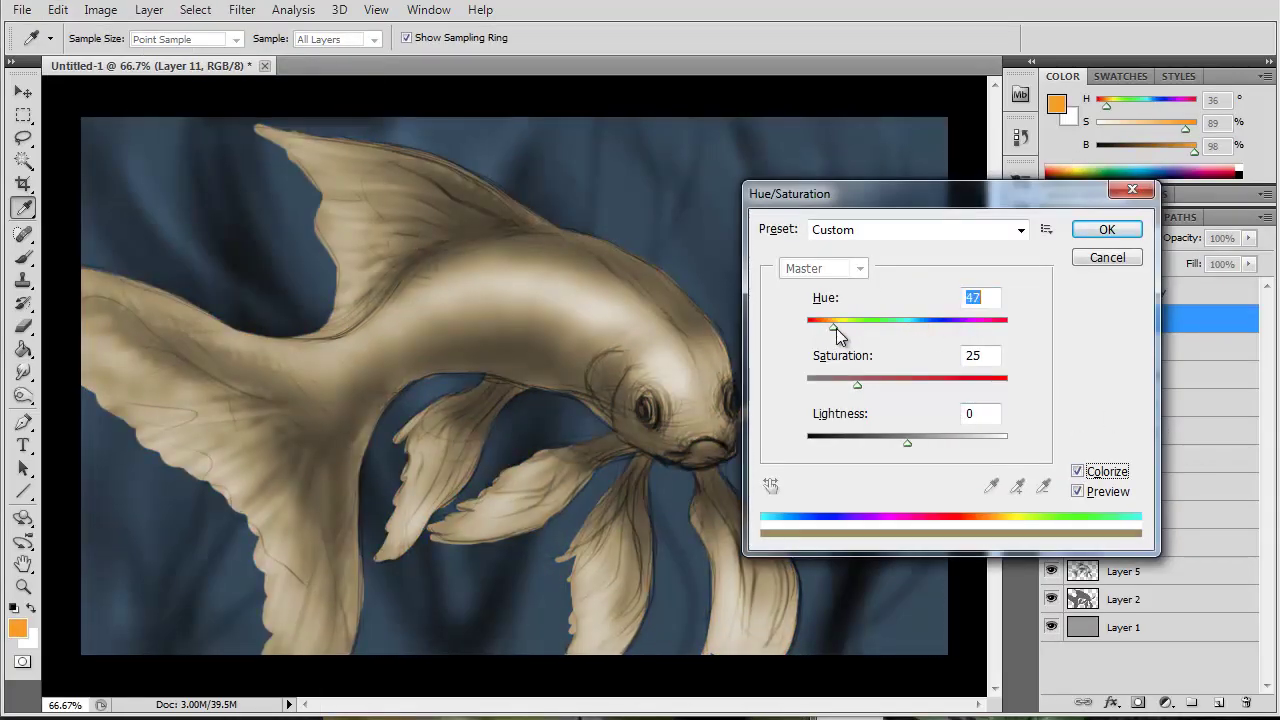
pyautogui.moveTo(834, 327); pyautogui.dragTo(818, 325)
pyautogui.moveTo(869, 386); pyautogui.dragTo(911, 384)
pyautogui.moveTo(860, 440); pyautogui.dragTo(877, 440)
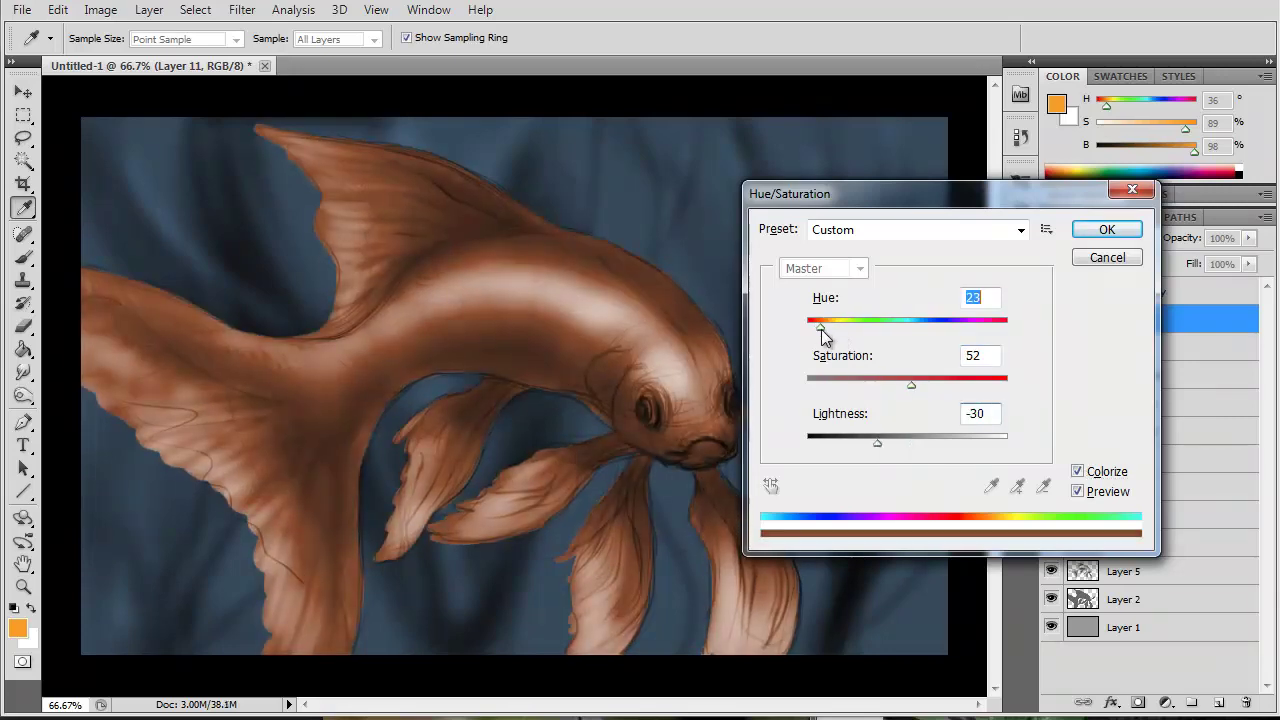
pyautogui.click(1107, 229)
# - Duplicate the orange fish layer and lower the copy's opacity to 35%
pyautogui.rightClick(1130, 317)
pyautogui.click(1056, 300)
pyautogui.click(1128, 289)
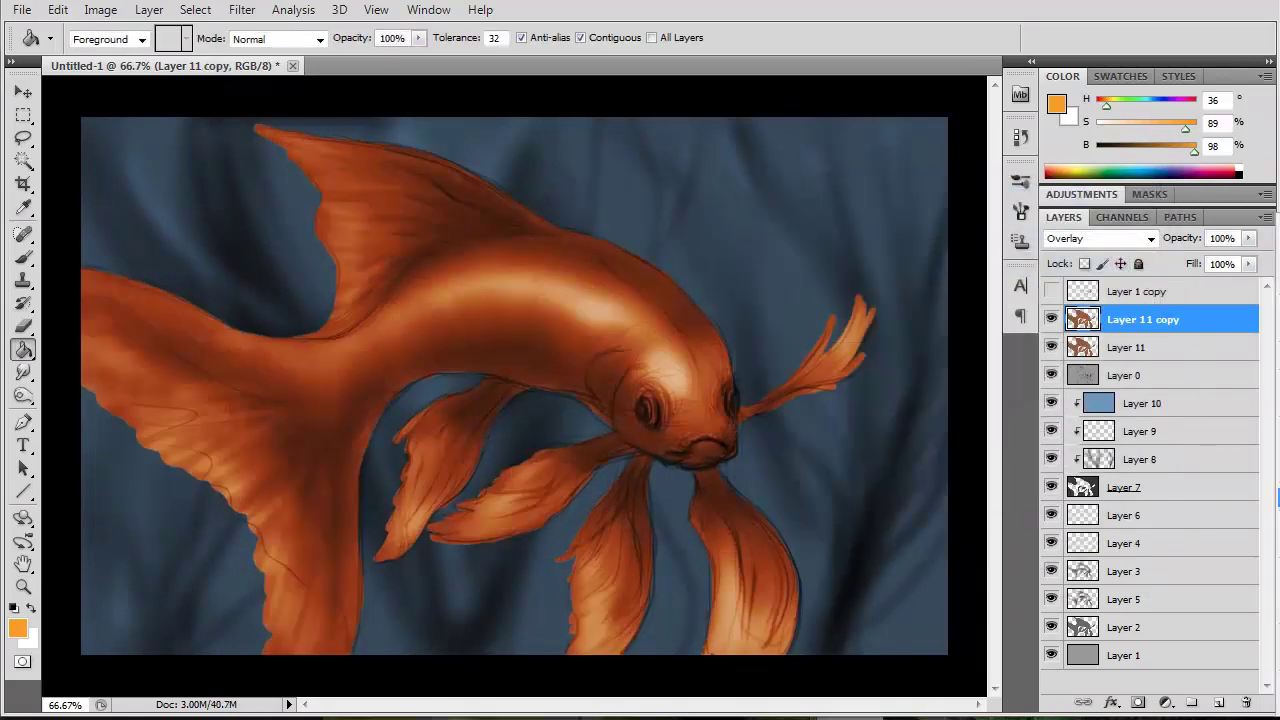
pyautogui.moveTo(1248, 238); pyautogui.dragTo(1180, 262)
# - Try several blend modes on Layer 11 copy and settle on Color Dodge
pyautogui.click(1151, 238)
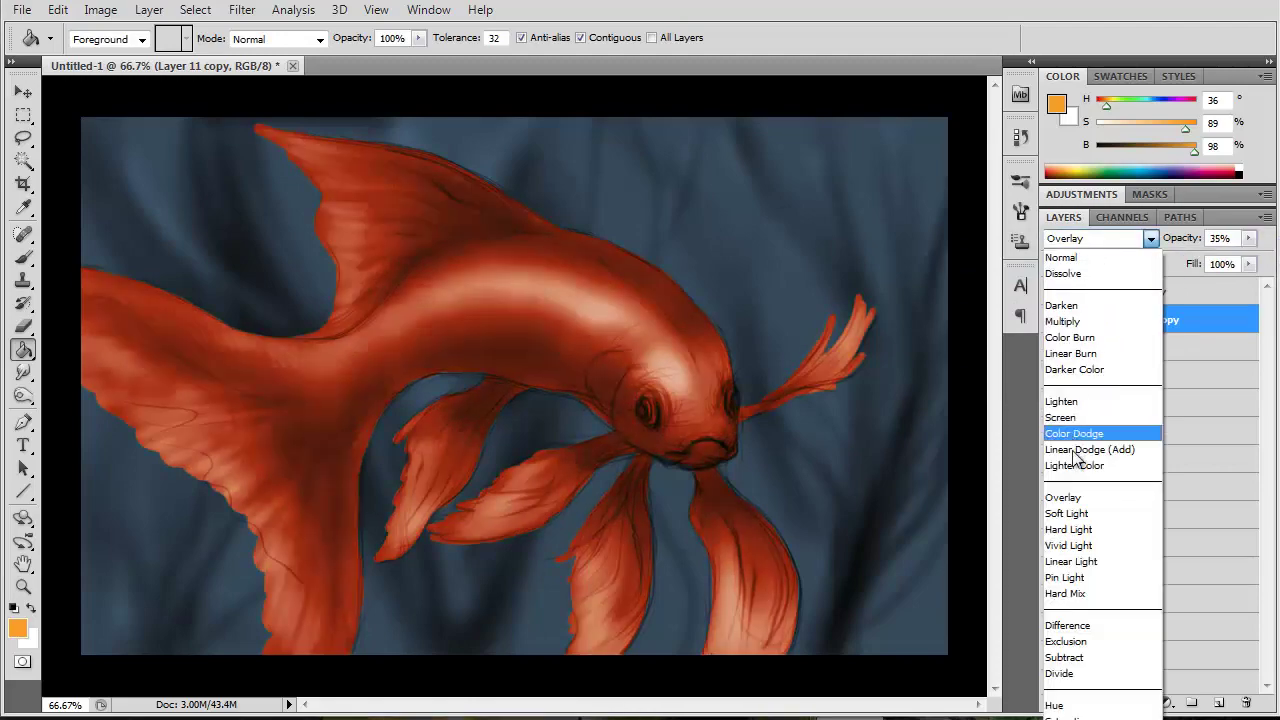
pyautogui.click(1075, 457)
pyautogui.press('Down')
pyautogui.press('Down')
pyautogui.press('Down')
pyautogui.press('Down')
pyautogui.press('Up')
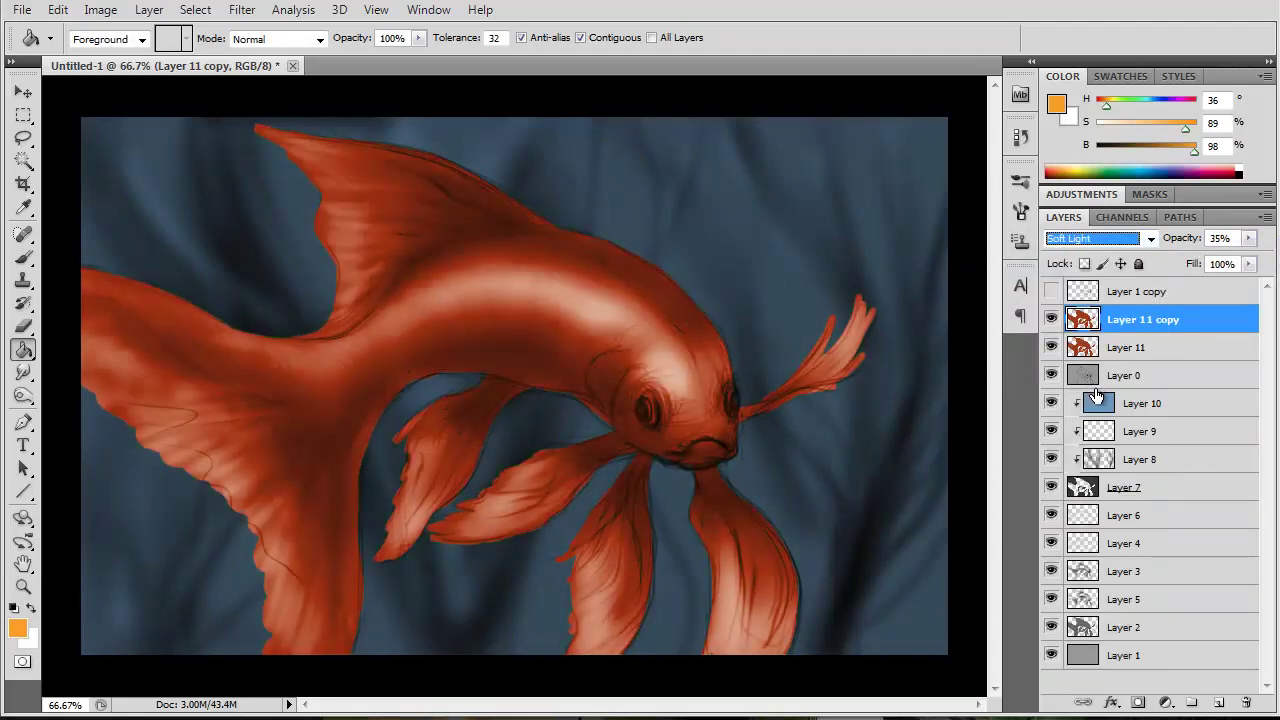
pyautogui.press('Up')
pyautogui.press('Up')
pyautogui.press('Up')
pyautogui.press('Up')
pyautogui.press('Up')
pyautogui.press('Up')
pyautogui.press('Up')
pyautogui.press('Up')
pyautogui.press('Up')
pyautogui.click(1151, 238)
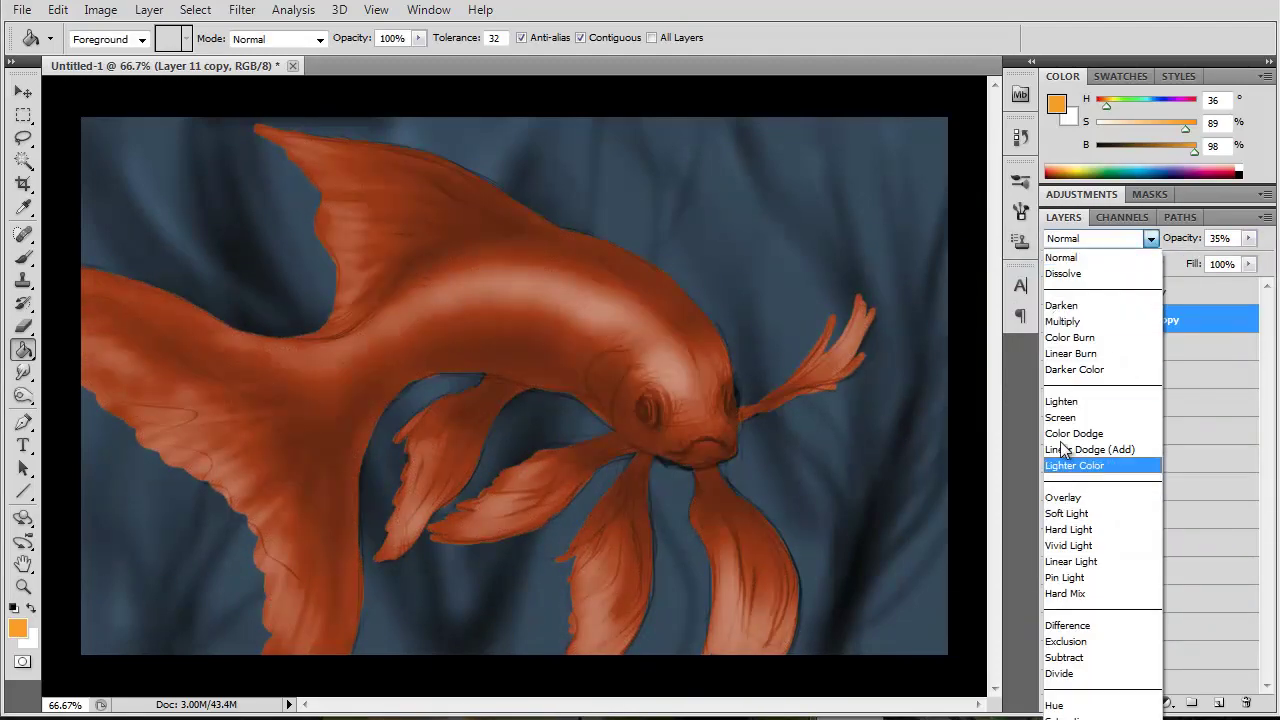
pyautogui.click(1062, 434)
# - Erase some glow from the tail and dorsal fin with a soft round eraser, then start duplicating Layer 10
pyautogui.press('b')
pyautogui.click(102, 39)
pyautogui.click(107, 174)
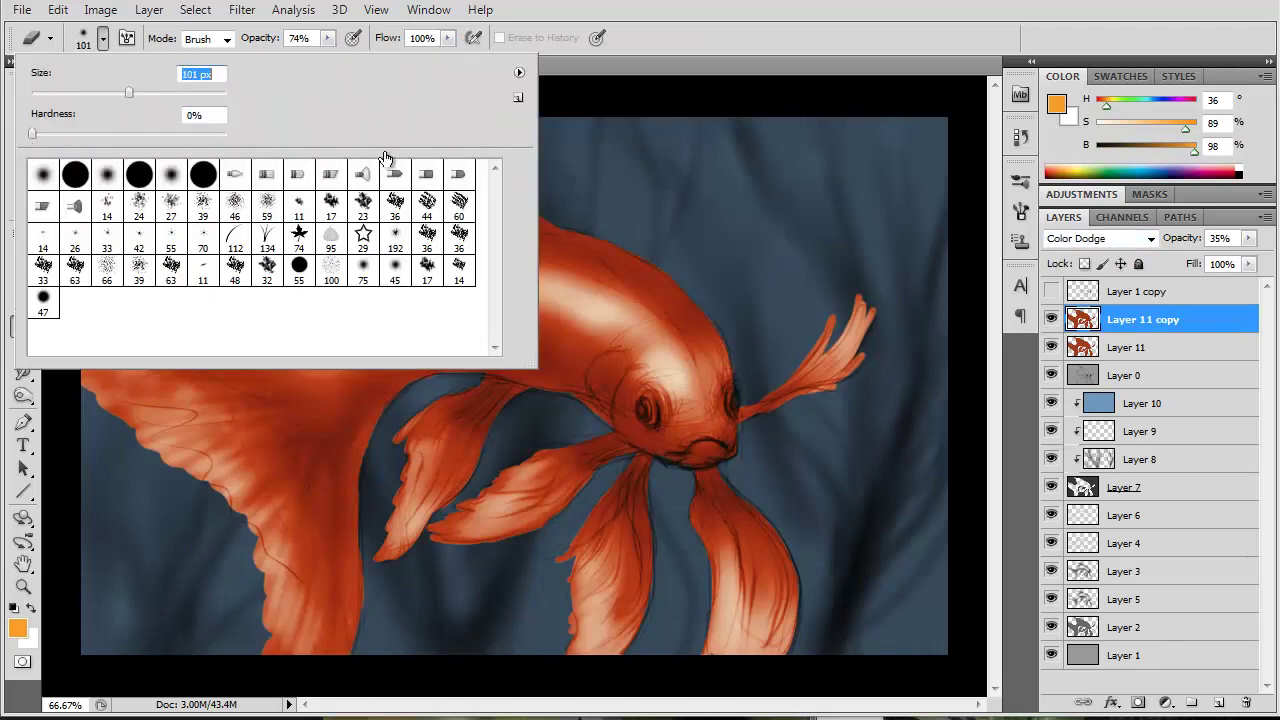
pyautogui.press('F5')
pyautogui.press('F5')
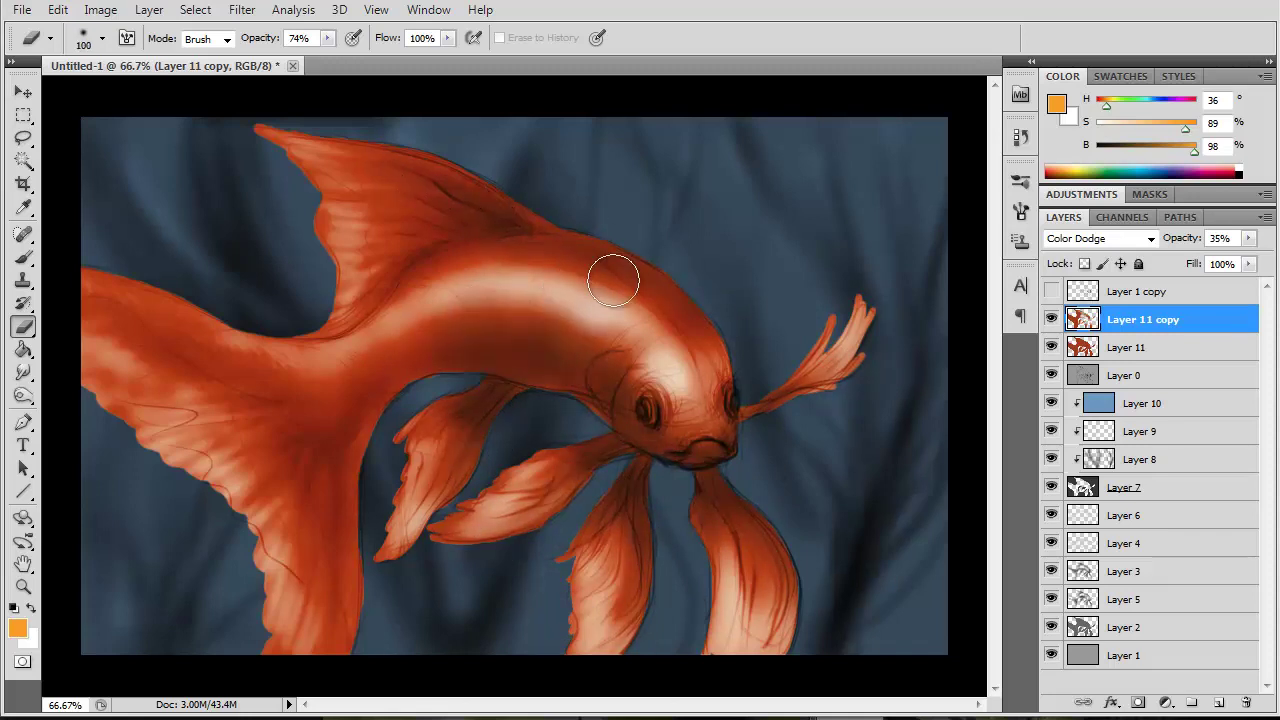
pyautogui.moveTo(366, 380); pyautogui.dragTo(277, 457)
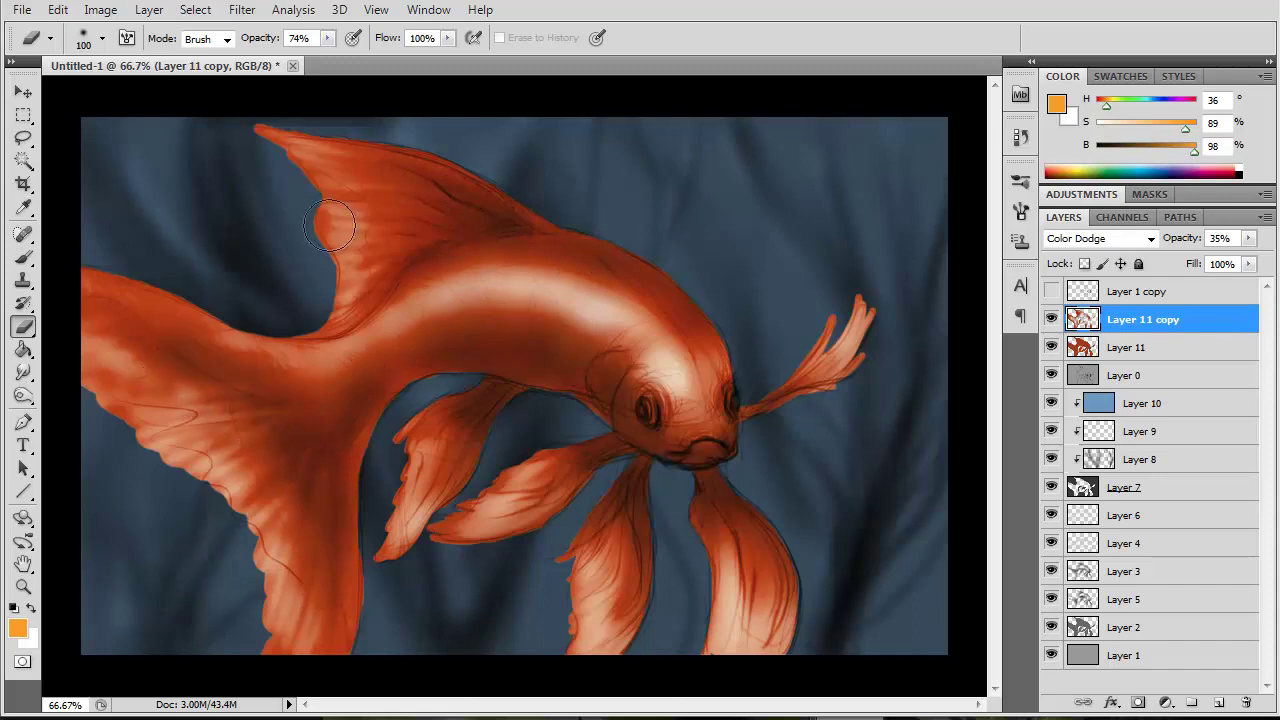
pyautogui.moveTo(330, 228); pyautogui.dragTo(350, 160)
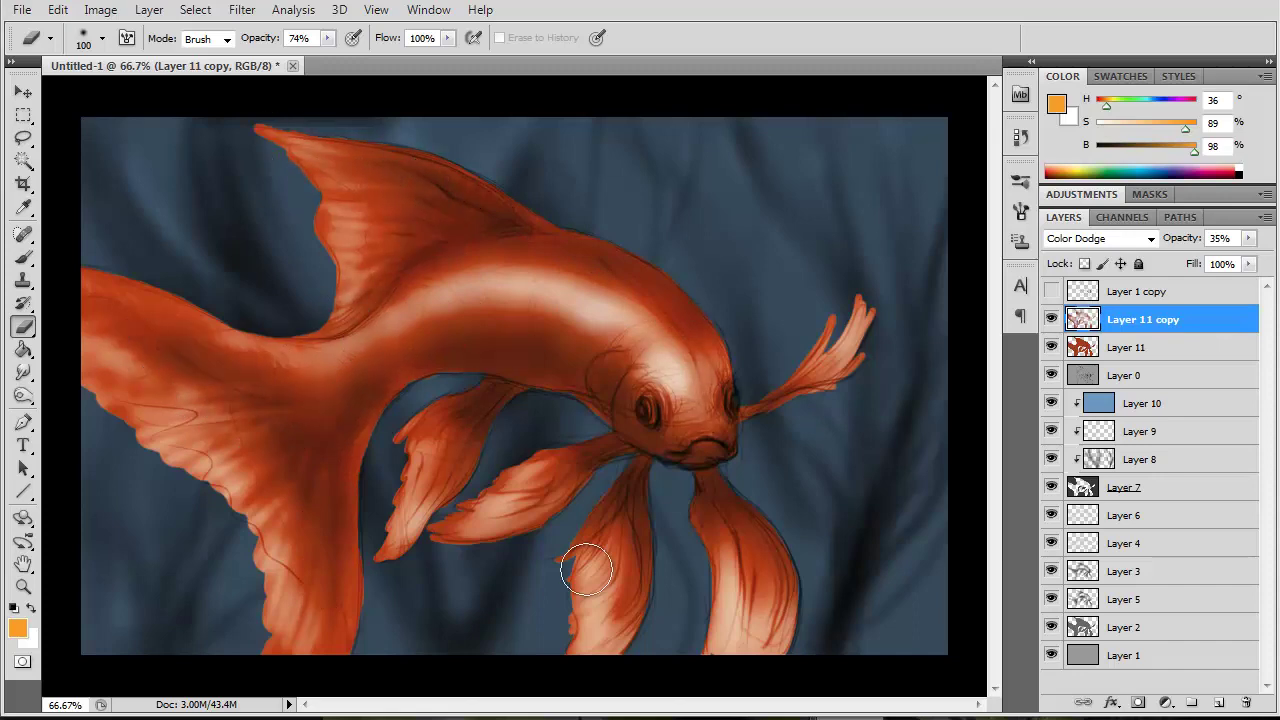
pyautogui.rightClick(1150, 405)
pyautogui.click(1034, 268)
# - Duplicate Layer 10 and colorize the copy light green with Hue/Saturation
pyautogui.press('Return')
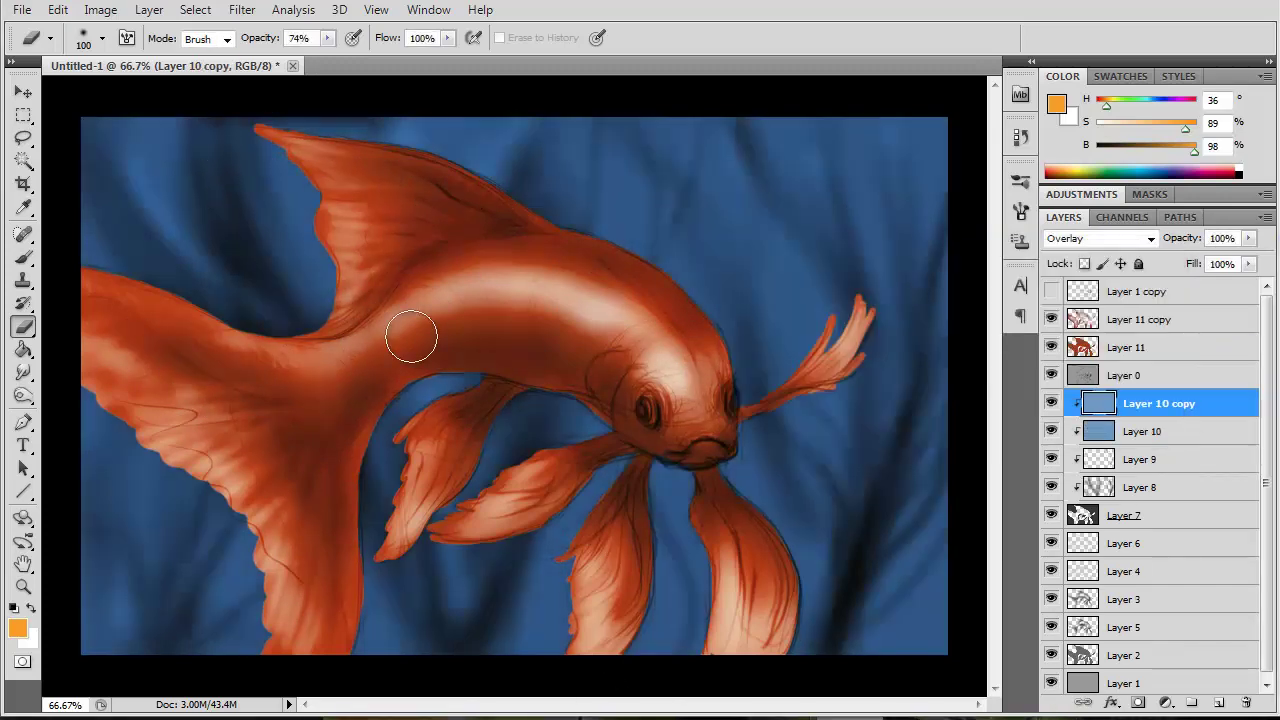
pyautogui.hotkey('ctrl', 'u')
pyautogui.moveTo(907, 327)
pyautogui.mouseDown()
pyautogui.moveTo(873, 327)
pyautogui.moveTo(910, 327)
pyautogui.mouseUp()
pyautogui.click(1077, 471)
pyautogui.moveTo(907, 443); pyautogui.dragTo(948, 443)
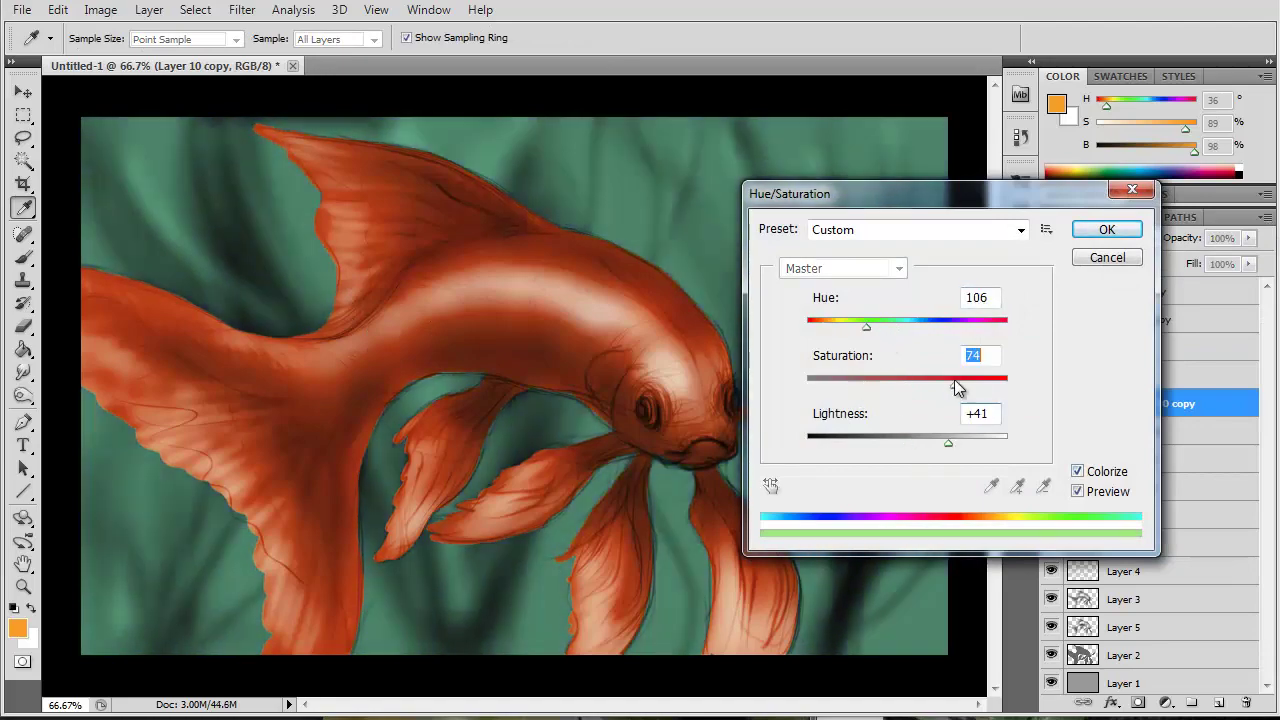
pyautogui.click(1107, 229)
# - Set the green copy to Soft Light, add a layer mask, and choose a reversed gradient
pyautogui.press('Down')
pyautogui.press('Down')
pyautogui.press('Down')
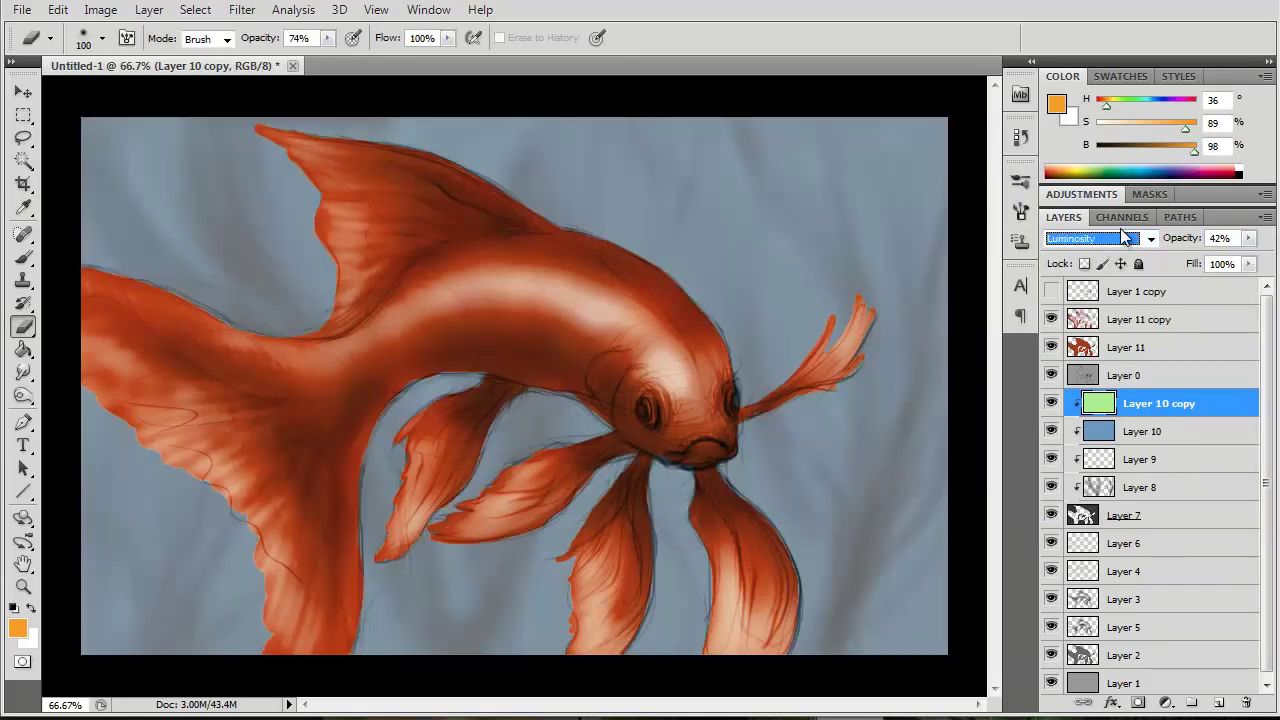
pyautogui.press('Down')
pyautogui.press('Down')
pyautogui.press('Down')
pyautogui.press('Up')
pyautogui.press('Up')
pyautogui.press('Up')
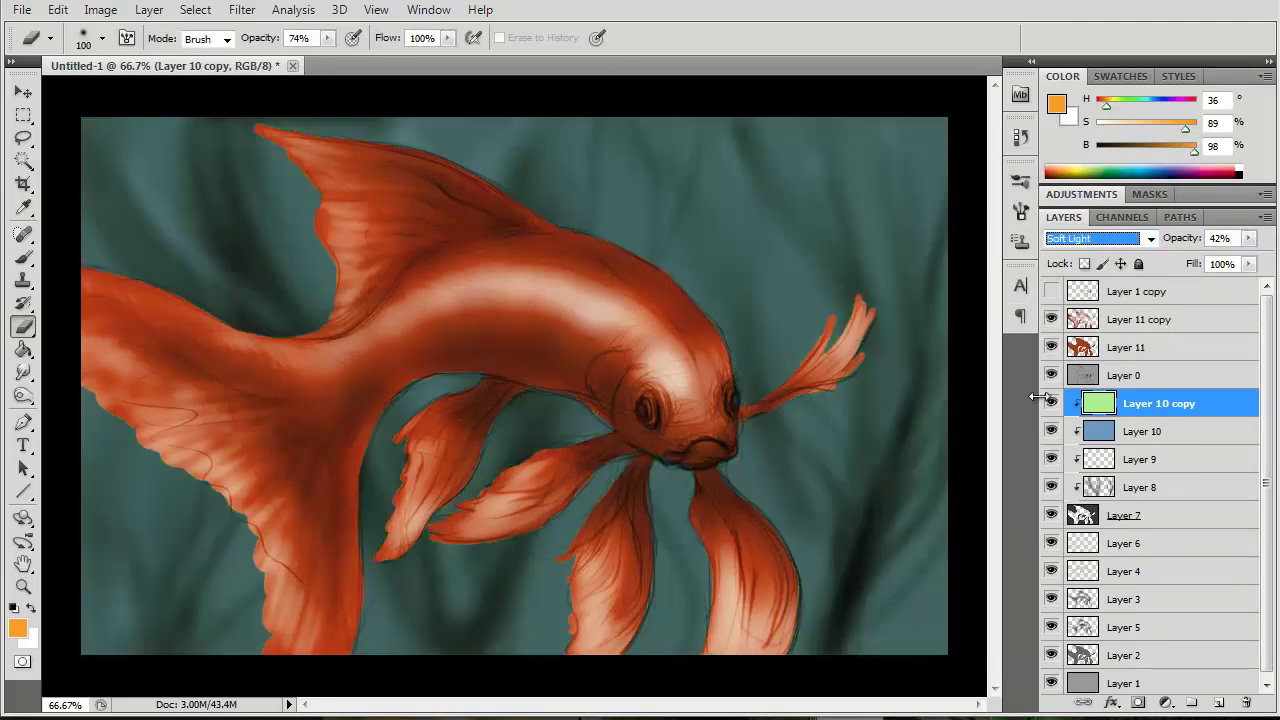
pyautogui.press('Up')
pyautogui.press('Up')
pyautogui.click(1138, 703)
pyautogui.press('g')
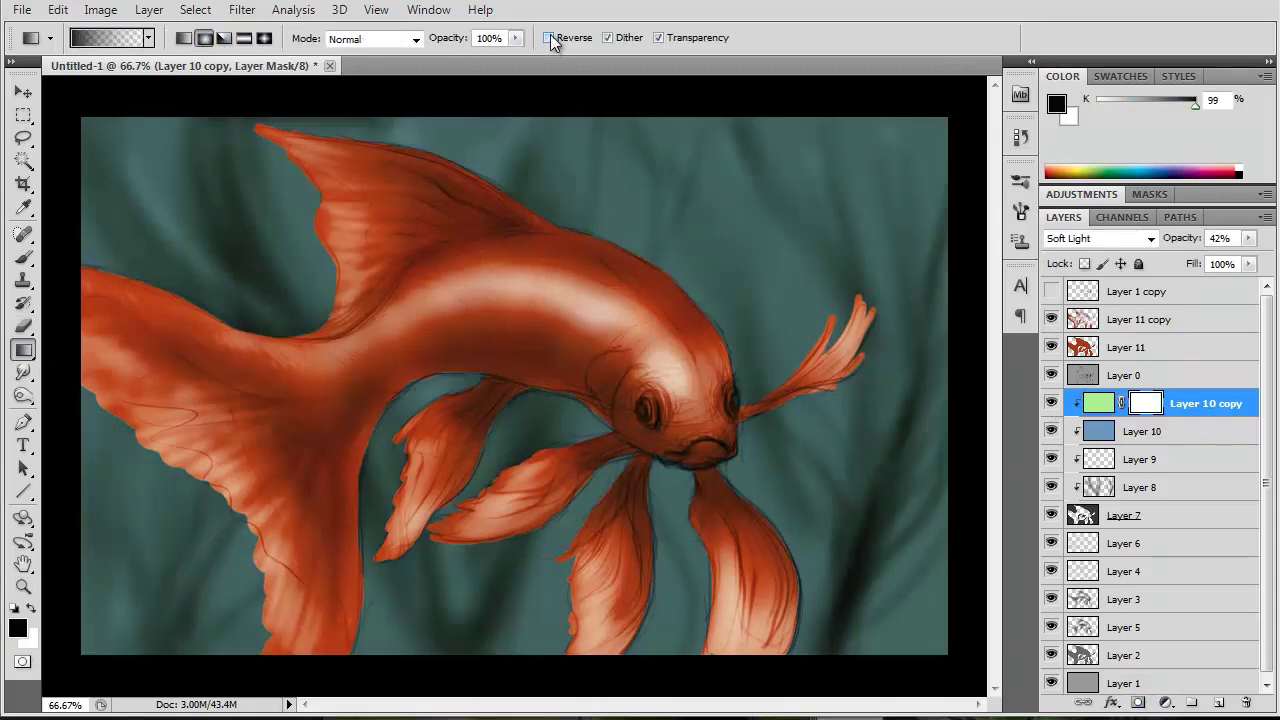
pyautogui.click(549, 38)
# - Draw the mask gradient, redoing it until the top of the background stays bluer
pyautogui.moveTo(533, 462); pyautogui.dragTo(570, 112)
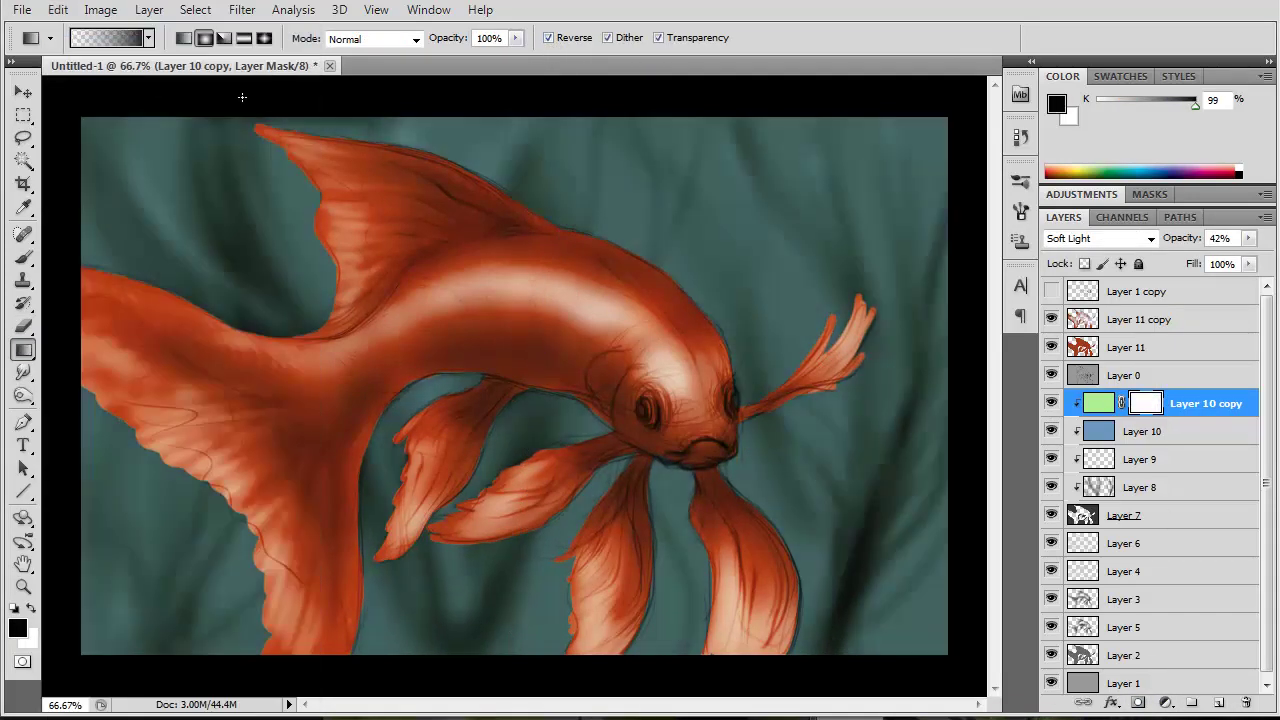
pyautogui.moveTo(418, 612); pyautogui.dragTo(640, 360)
pyautogui.click(58, 9)
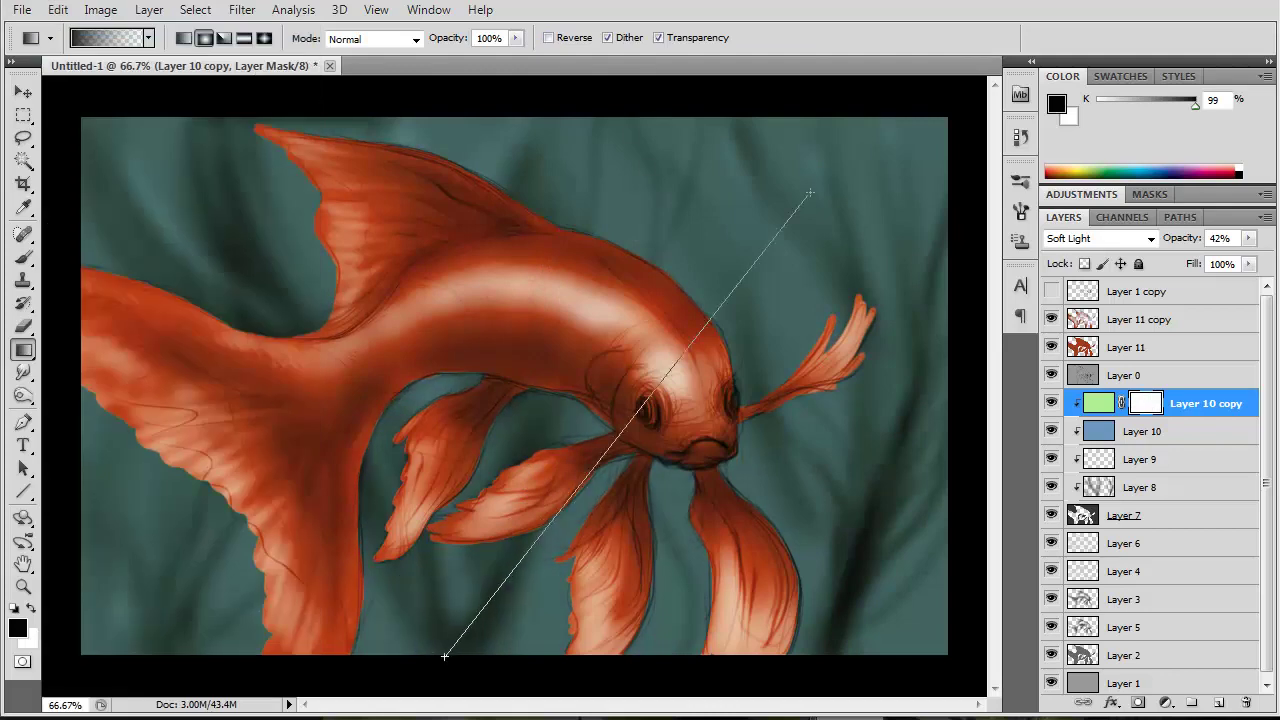
pyautogui.moveTo(443, 657); pyautogui.dragTo(871, 129)
pyautogui.click(58, 9)
pyautogui.click(72, 23)
pyautogui.moveTo(250, 160); pyautogui.dragTo(899, 466)
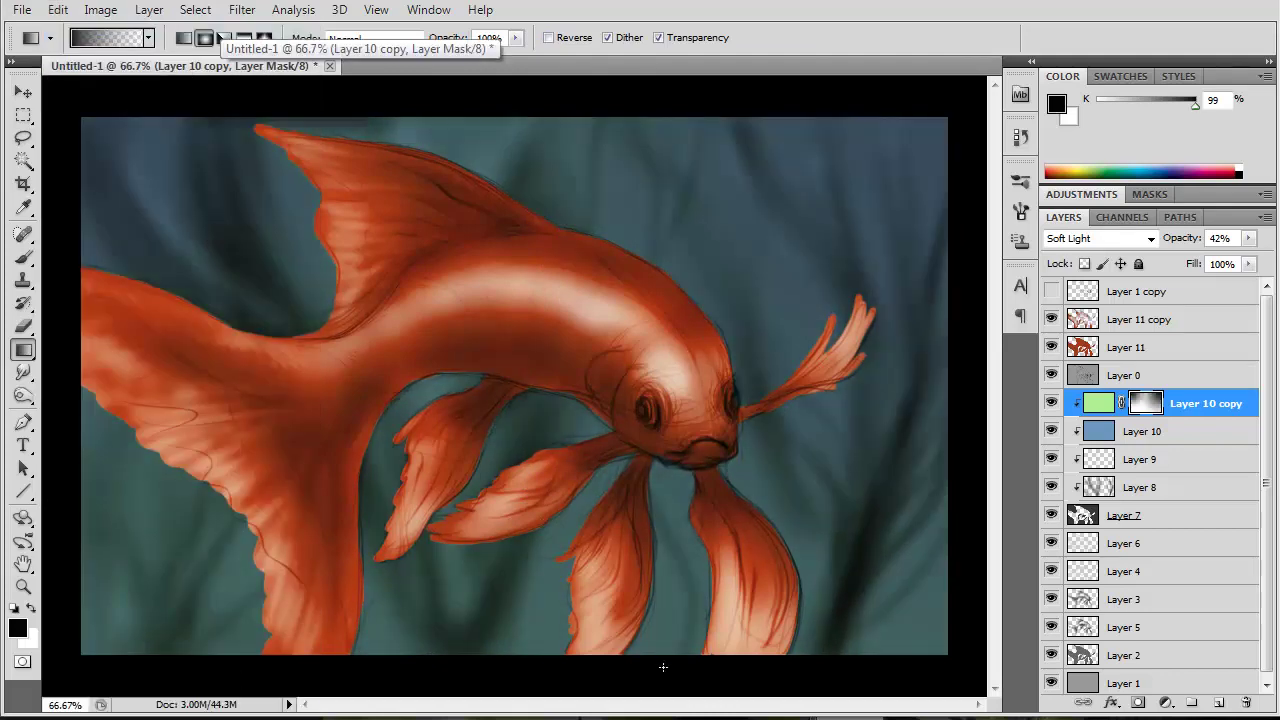
# - Add Layer 12 in Overlay mode and brush dark red blotches along the fish's back
pyautogui.click(1146, 313)
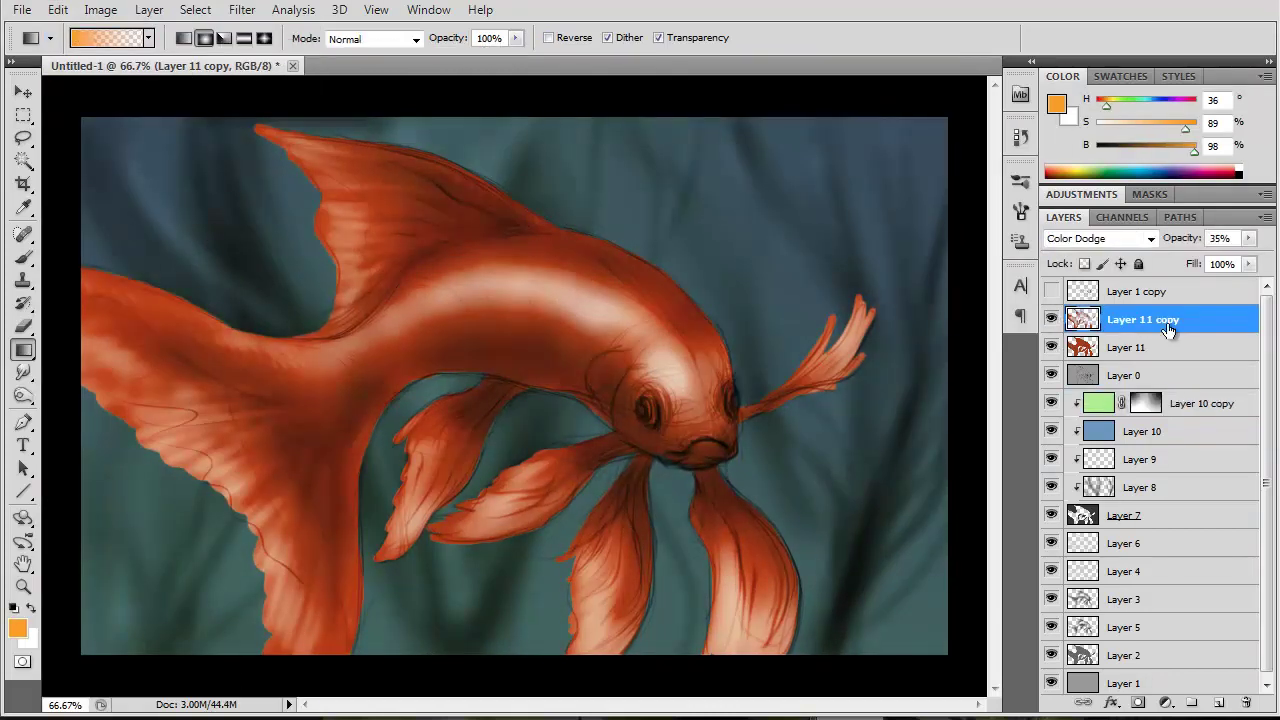
pyautogui.click(1219, 703)
pyautogui.click(1100, 238)
pyautogui.press('b')
pyautogui.press('F5')
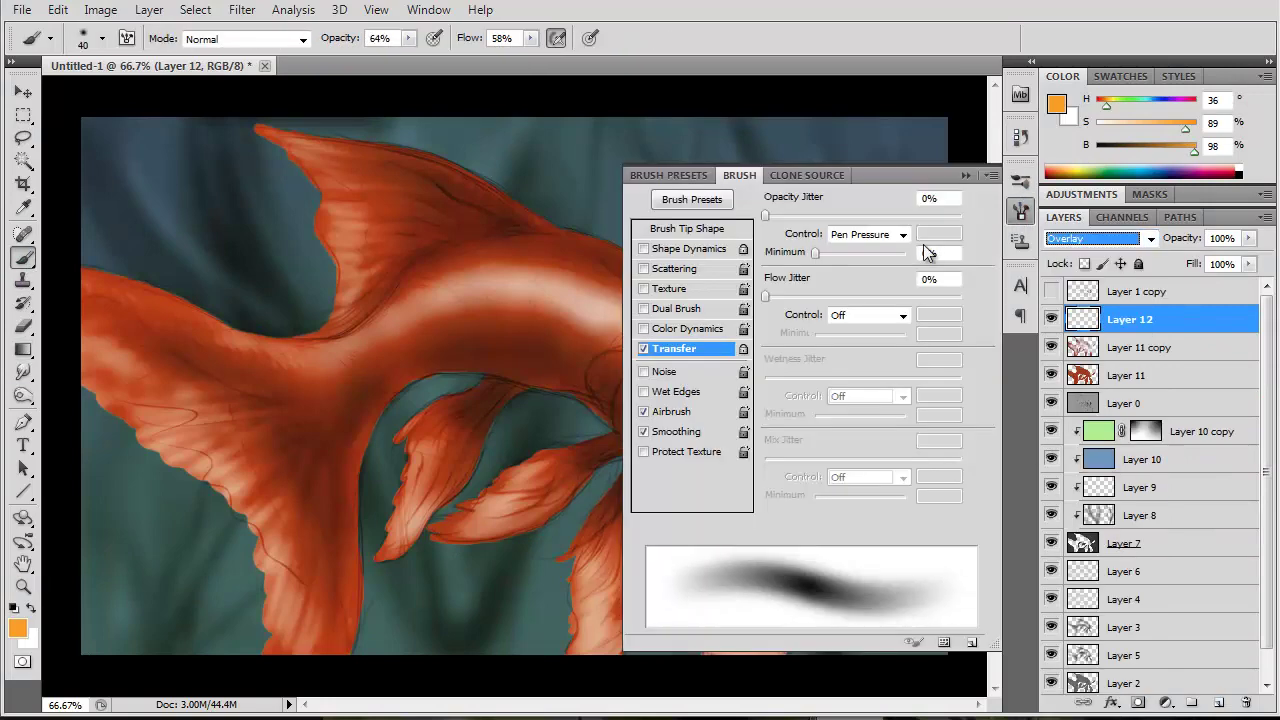
pyautogui.click(964, 175)
pyautogui.click(1056, 103)
pyautogui.click(843, 457)
pyautogui.click(1063, 226)
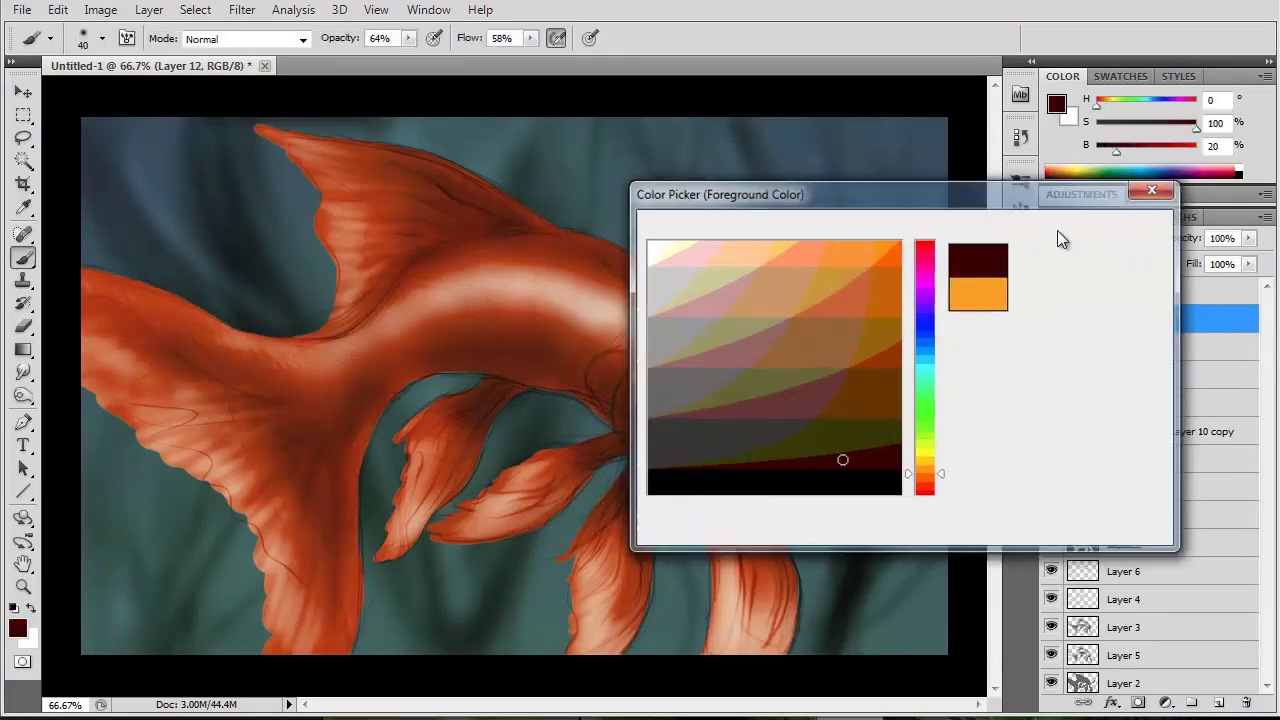
pyautogui.press(']')
pyautogui.press(']')
pyautogui.press(']')
pyautogui.moveTo(583, 345)
pyautogui.mouseDown()
pyautogui.moveTo(677, 306)
pyautogui.moveTo(632, 329)
pyautogui.mouseUp()
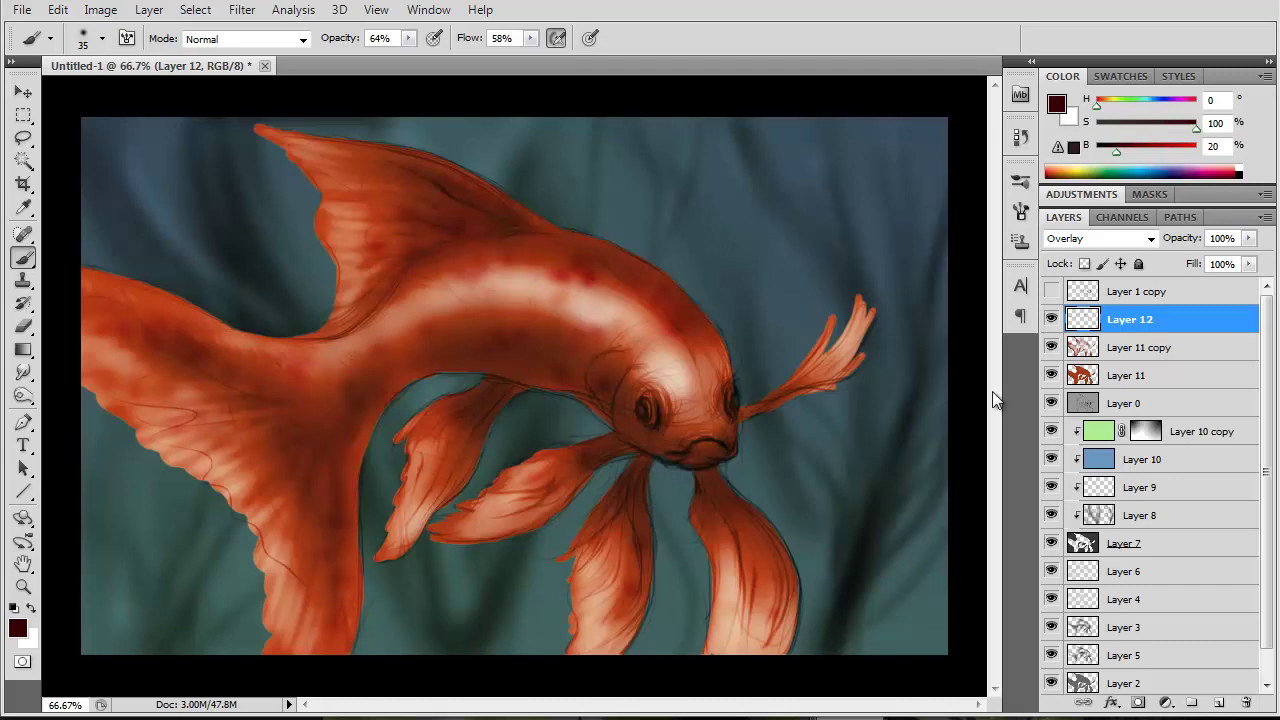
# - Add Layer 13 with pale peach speckles at 55% opacity, duplicate the blotch layer, and create Layer 14
pyautogui.click(1219, 703)
pyautogui.keyDown('alt'); pyautogui.click(671, 281); pyautogui.keyUp('alt')
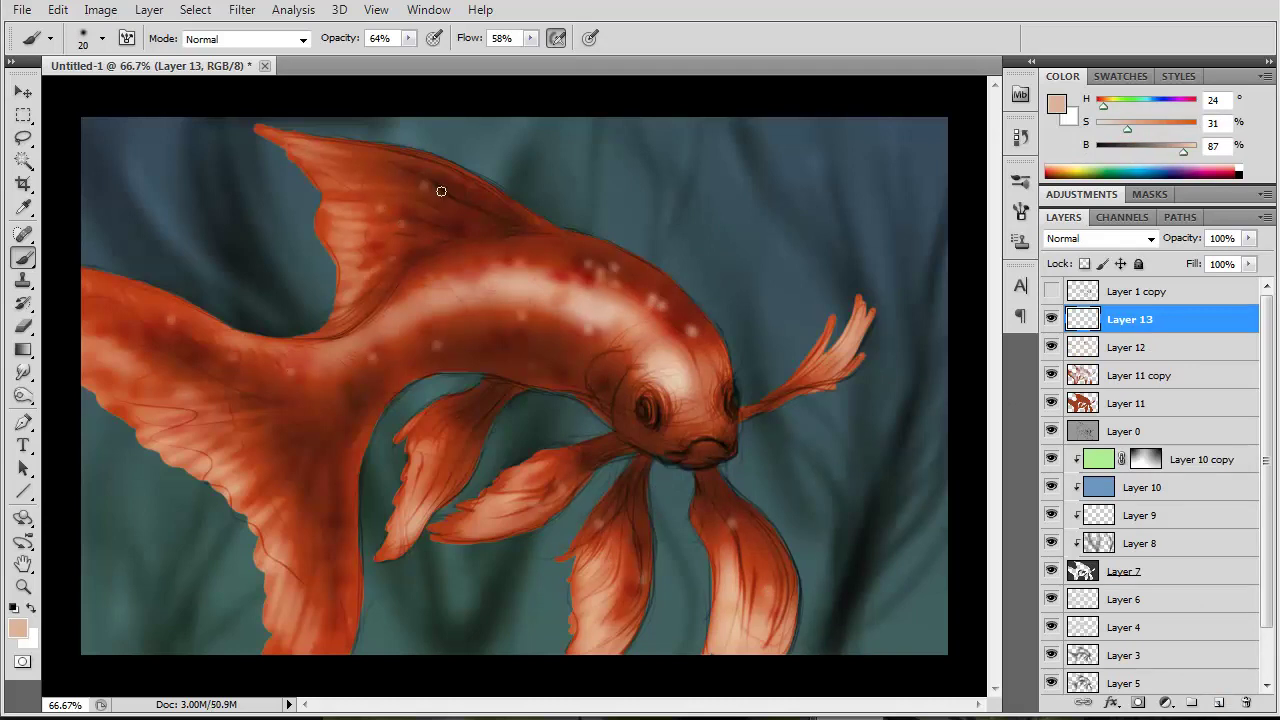
pyautogui.hotkey('alt', '[')
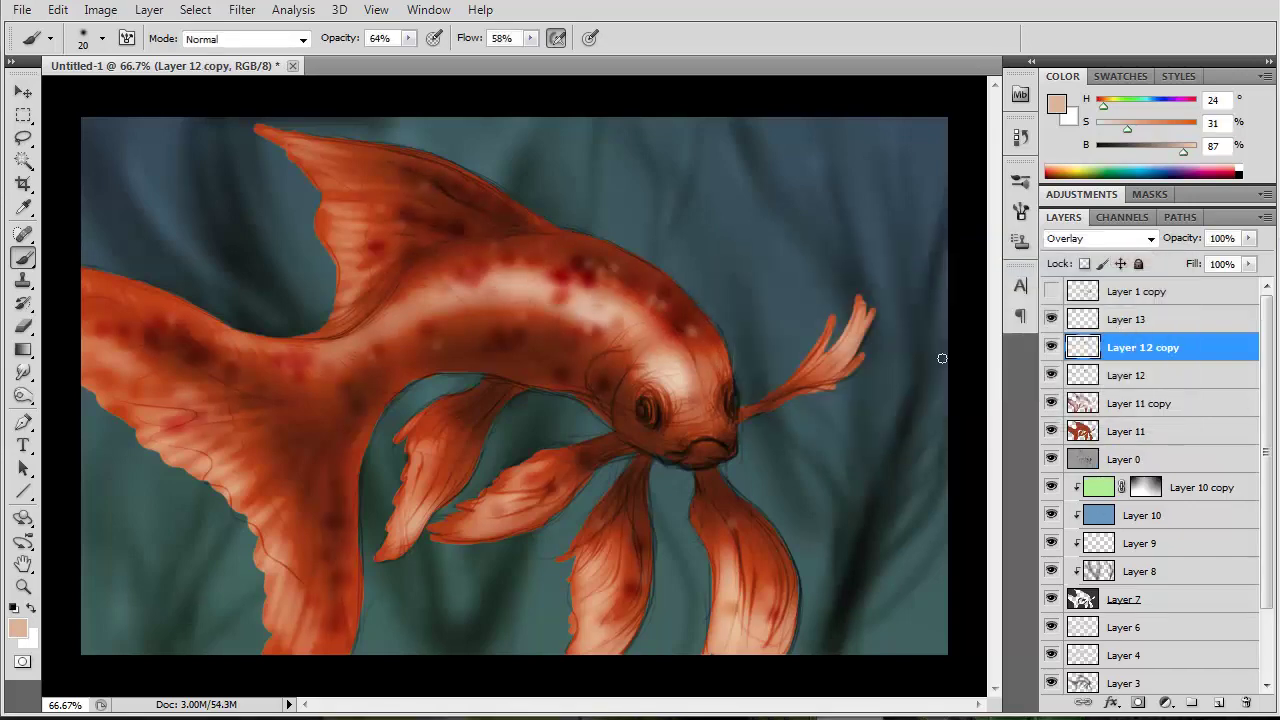
pyautogui.moveTo(1182, 238); pyautogui.dragTo(1195, 252)
pyautogui.hotkey('ctrl', 'shift', 'alt', 'n')
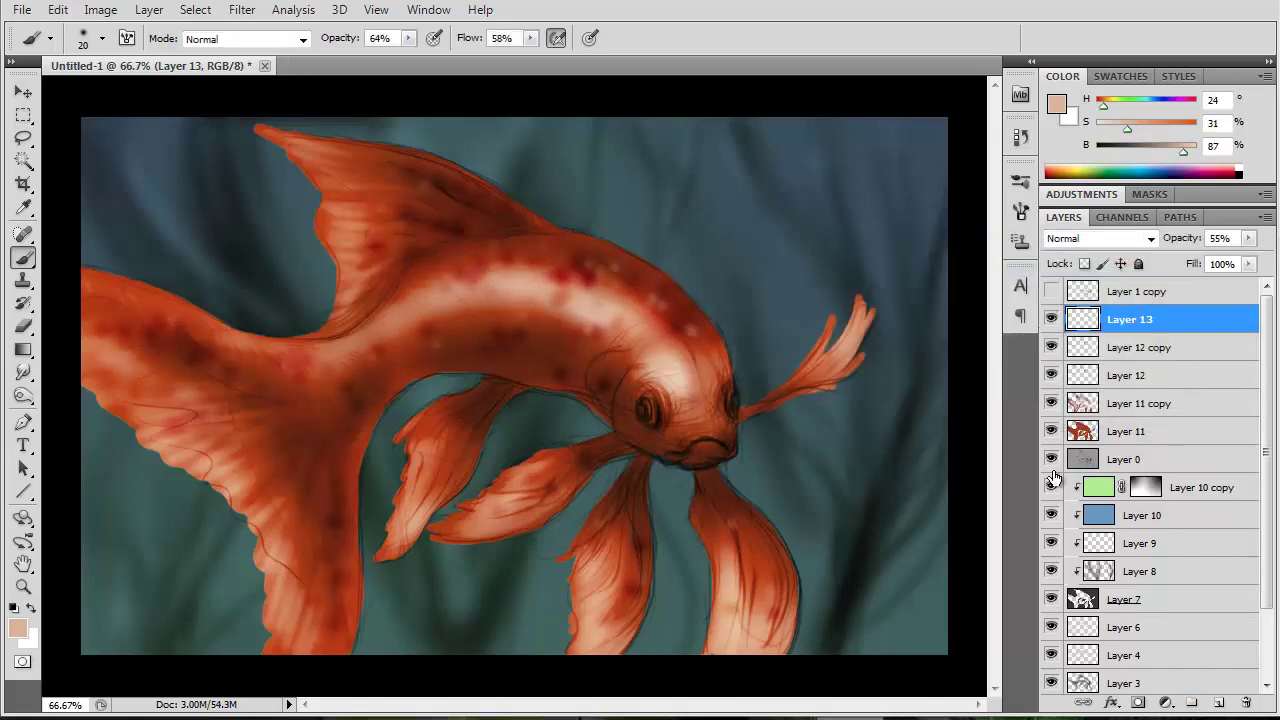
pyautogui.click(1051, 459)
# - Add new Layer 14 and zoom in closely on the fish's head
pyautogui.click(1218, 703)
pyautogui.press('z')
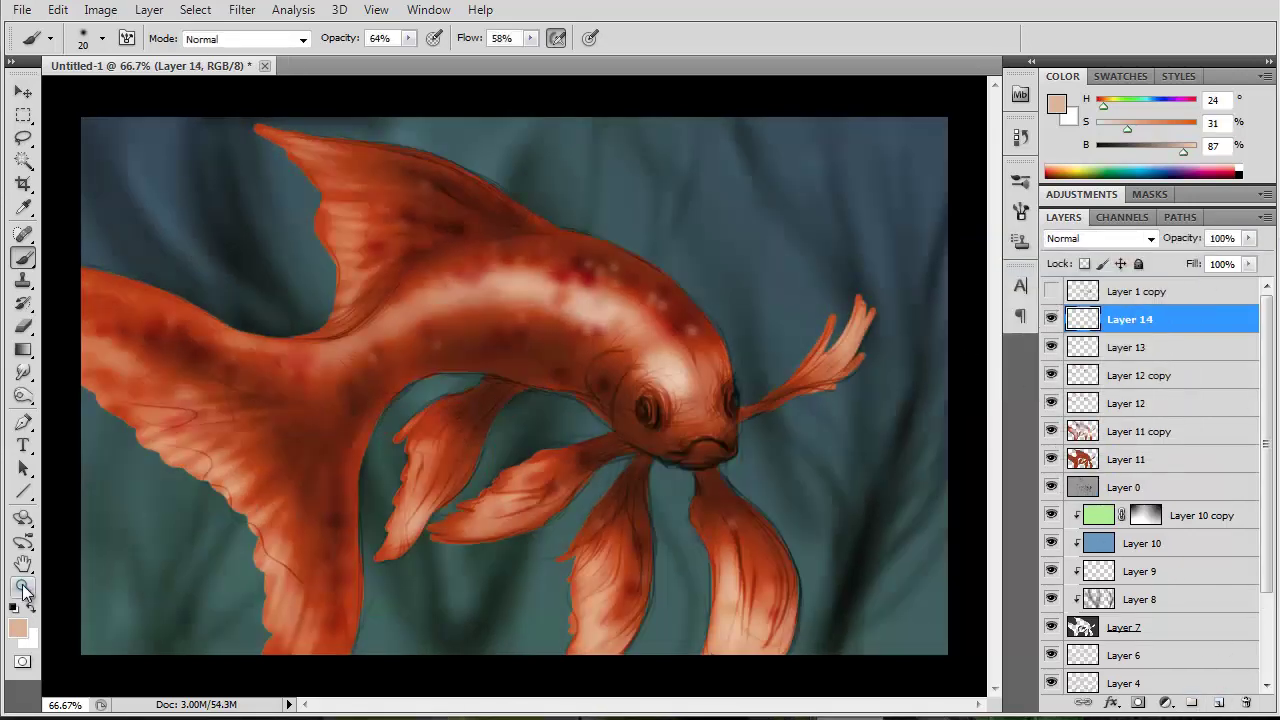
pyautogui.click(723, 420)
pyautogui.click(1126, 487)
pyautogui.hotkey('shift', 'alt', 'o')
pyautogui.moveTo(1248, 238); pyautogui.dragTo(1200, 262)
pyautogui.click(1130, 319)
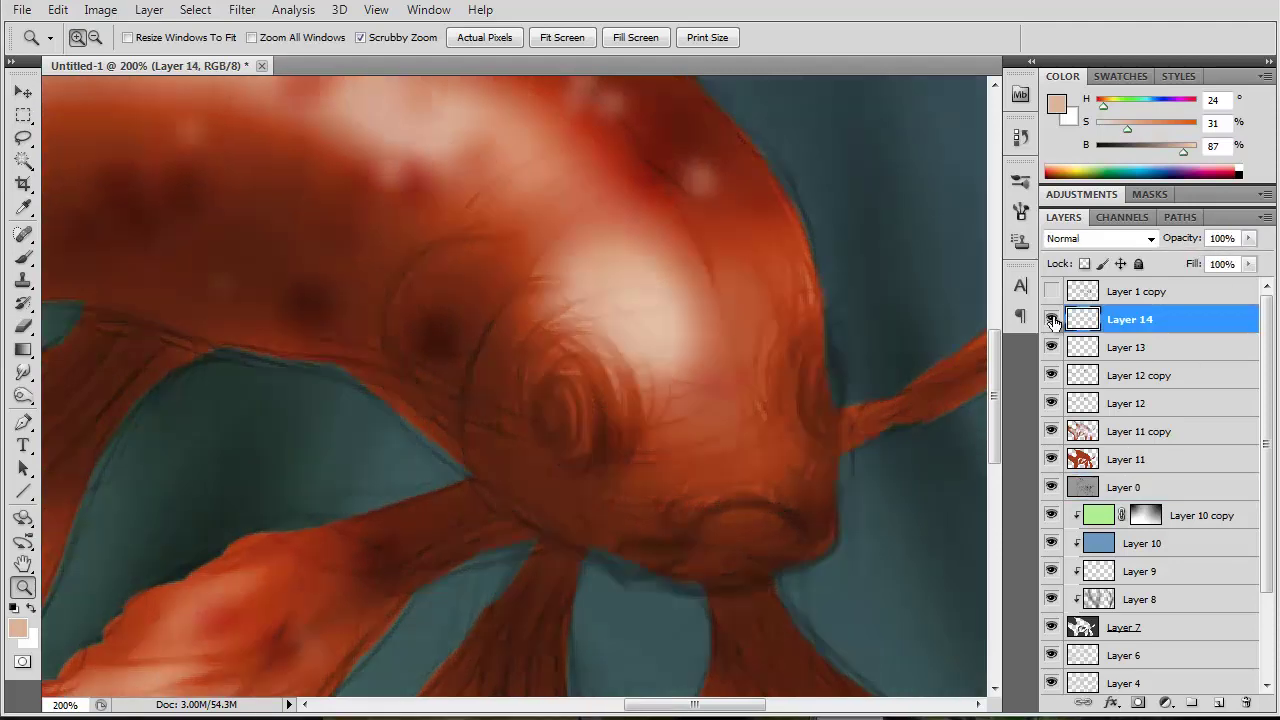
# - Set the brush to 73% opacity and 74% flow with a smaller tip
pyautogui.press('b')
pyautogui.click(101, 38)
pyautogui.click(408, 38)
pyautogui.moveTo(408, 58); pyautogui.dragTo(418, 58)
pyautogui.click(530, 38)
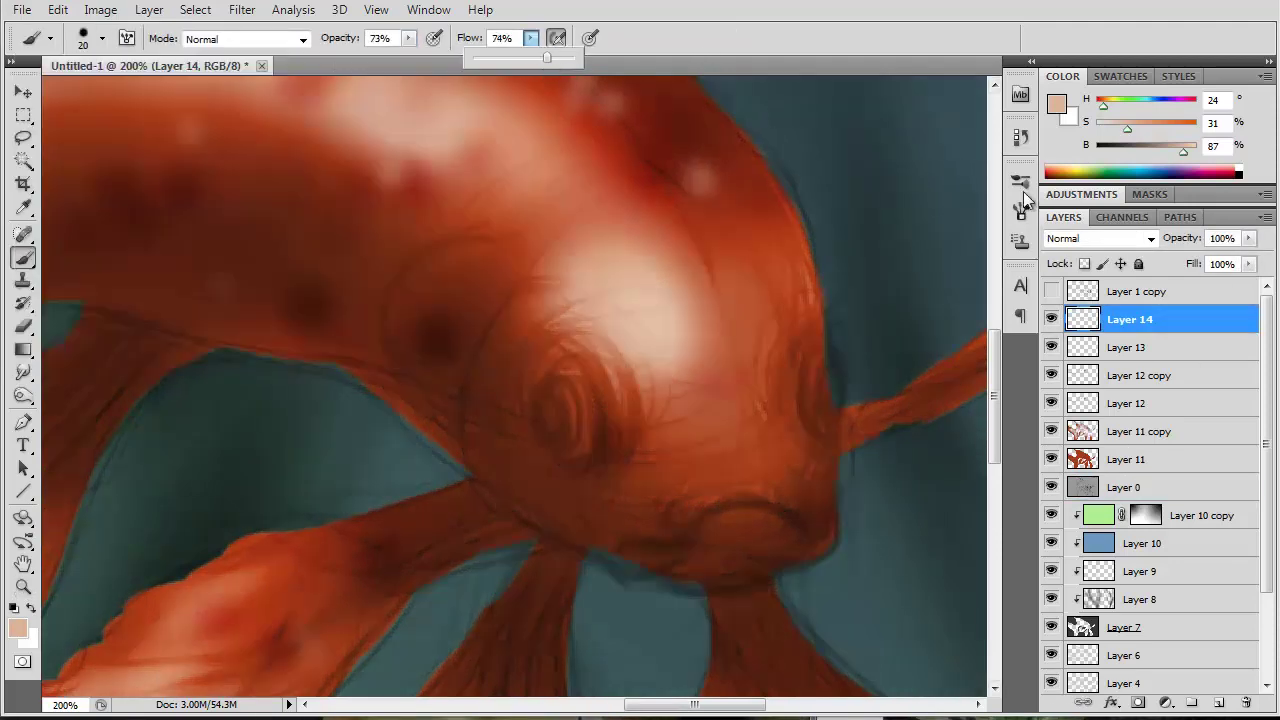
pyautogui.moveTo(534, 58); pyautogui.dragTo(552, 58)
pyautogui.click(1020, 211)
pyautogui.click(838, 275)
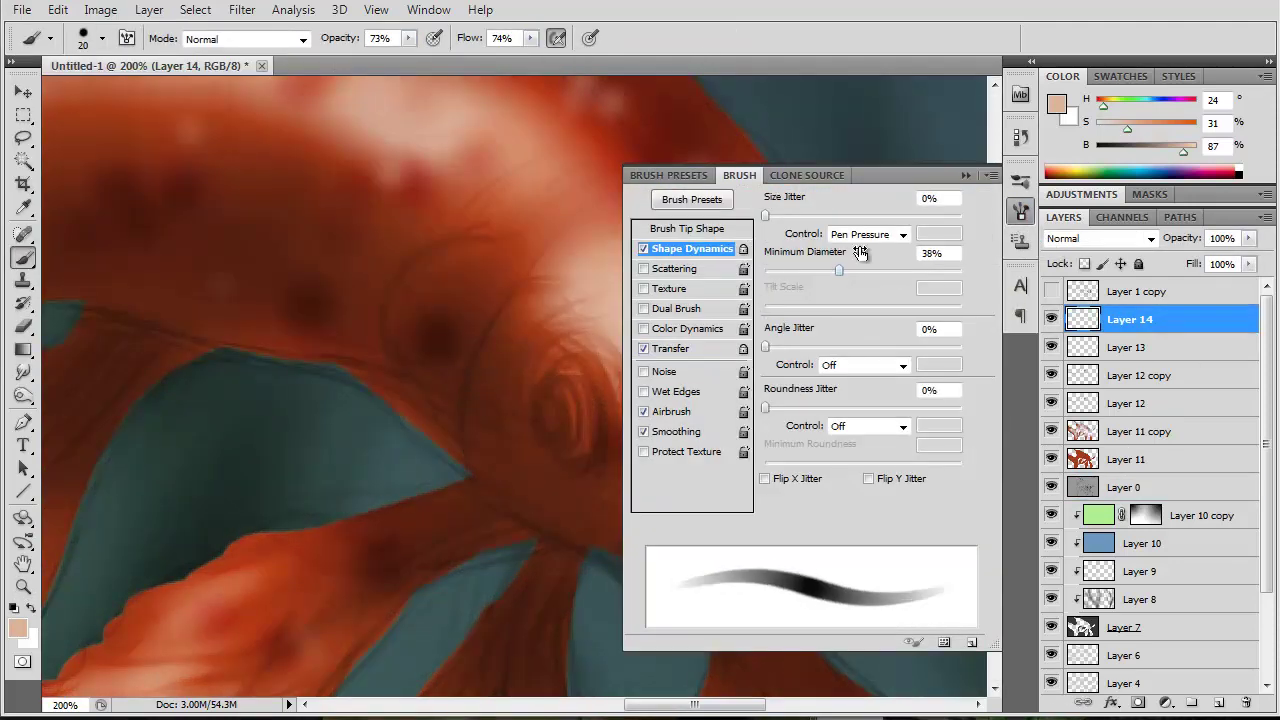
pyautogui.press('F5')
pyautogui.press('[')
pyautogui.press('[')
# - Paint dark red outlines and shading into the left eye and the far right eye
pyautogui.click(1057, 103)
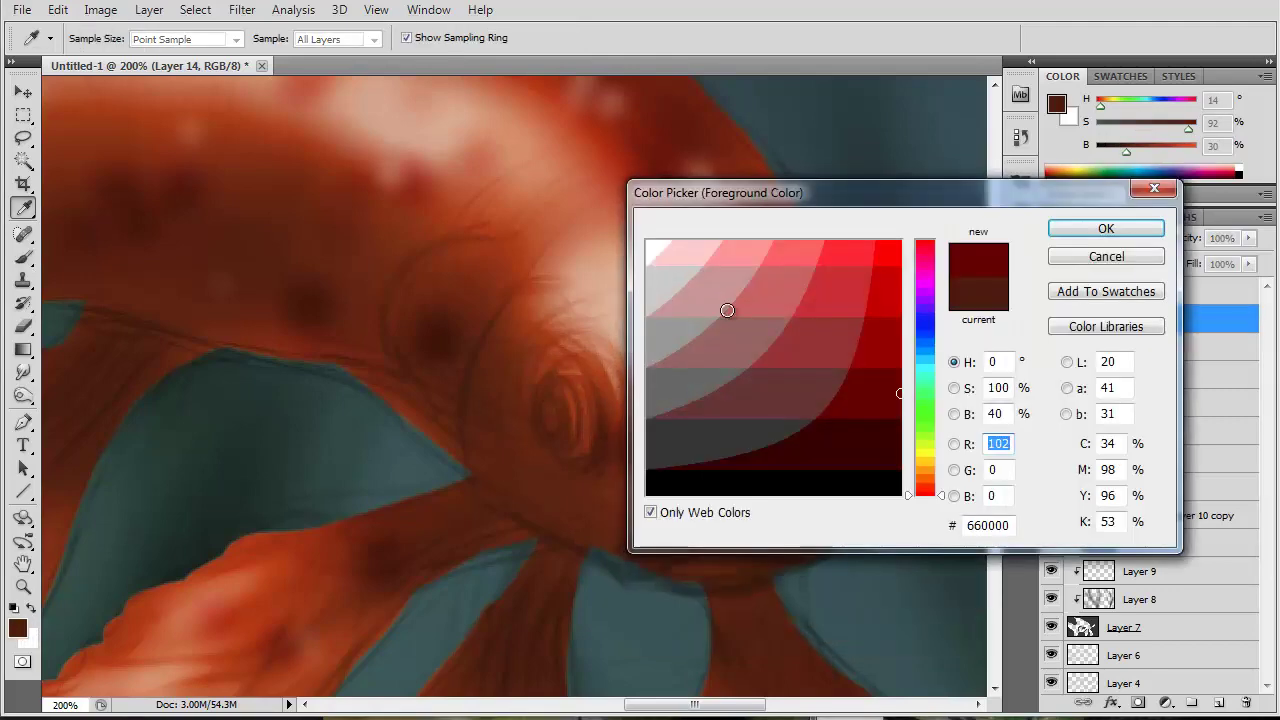
pyautogui.click(880, 455)
pyautogui.click(1063, 226)
pyautogui.moveTo(583, 375)
pyautogui.mouseDown()
pyautogui.moveTo(580, 439)
pyautogui.moveTo(562, 392)
pyautogui.mouseUp()
pyautogui.moveTo(550, 440)
pyautogui.mouseDown()
pyautogui.moveTo(557, 403)
pyautogui.moveTo(590, 446)
pyautogui.mouseUp()
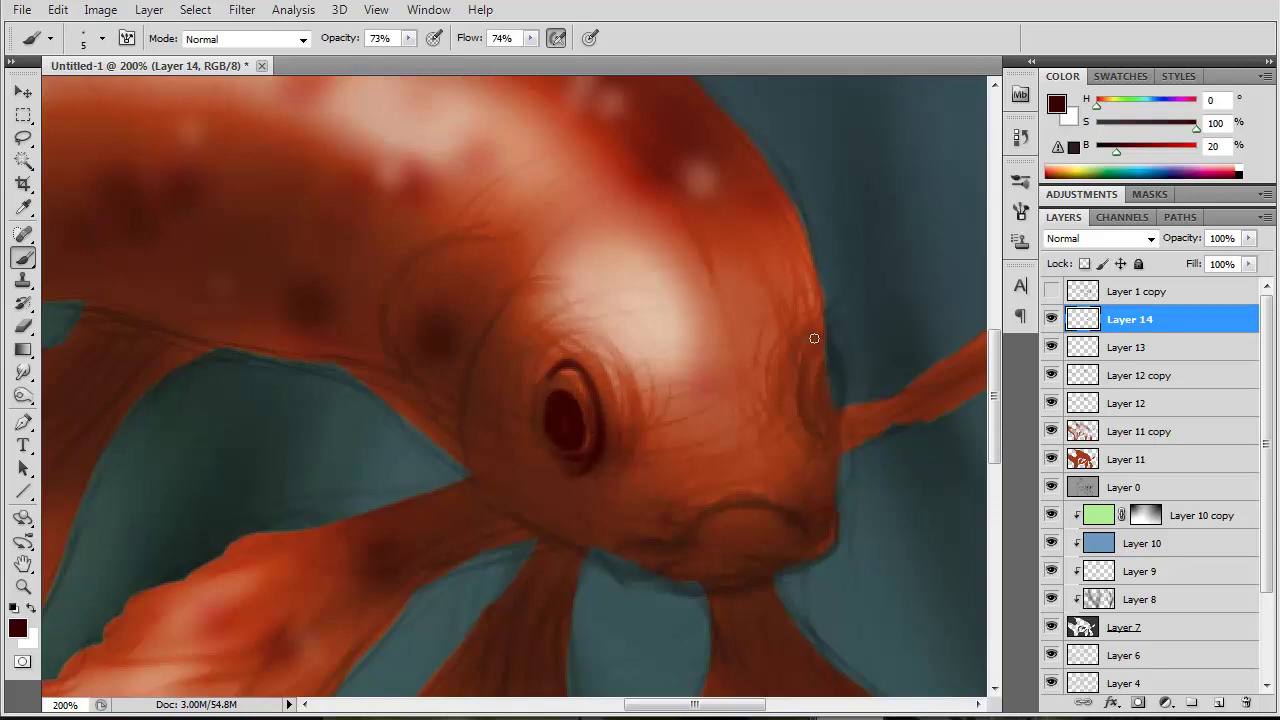
pyautogui.moveTo(828, 363)
pyautogui.mouseDown()
pyautogui.moveTo(820, 380)
pyautogui.moveTo(806, 262)
pyautogui.mouseUp()
# - Change the foreground colour to a desaturated dark grey, then to black
pyautogui.click(17, 628)
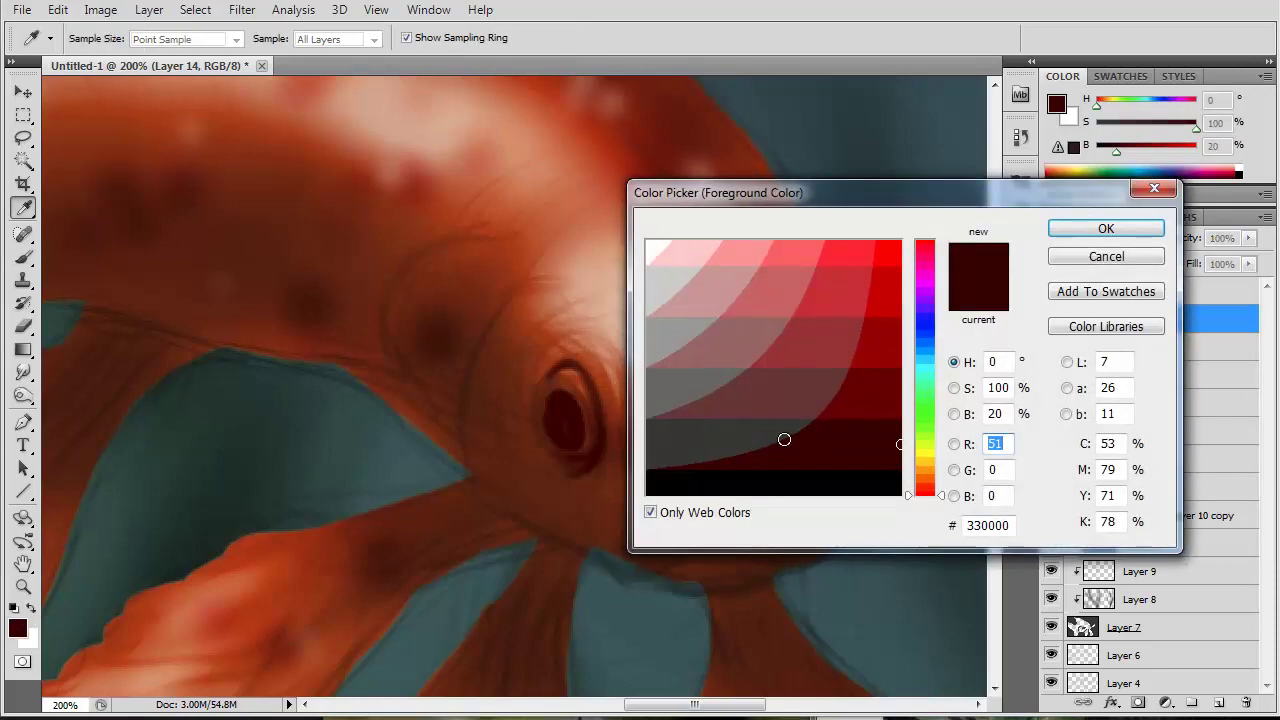
pyautogui.write('0')
pyautogui.press('Return')
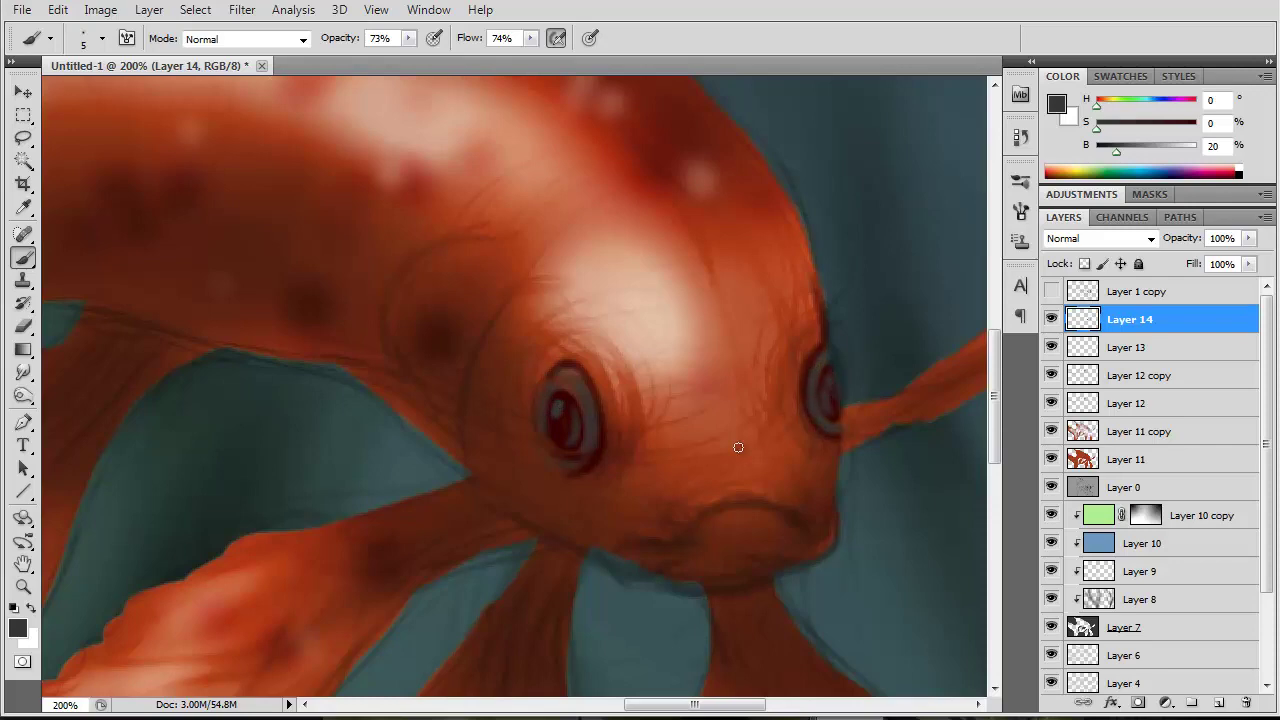
pyautogui.click(17, 628)
pyautogui.write('0')
pyautogui.press('Return')
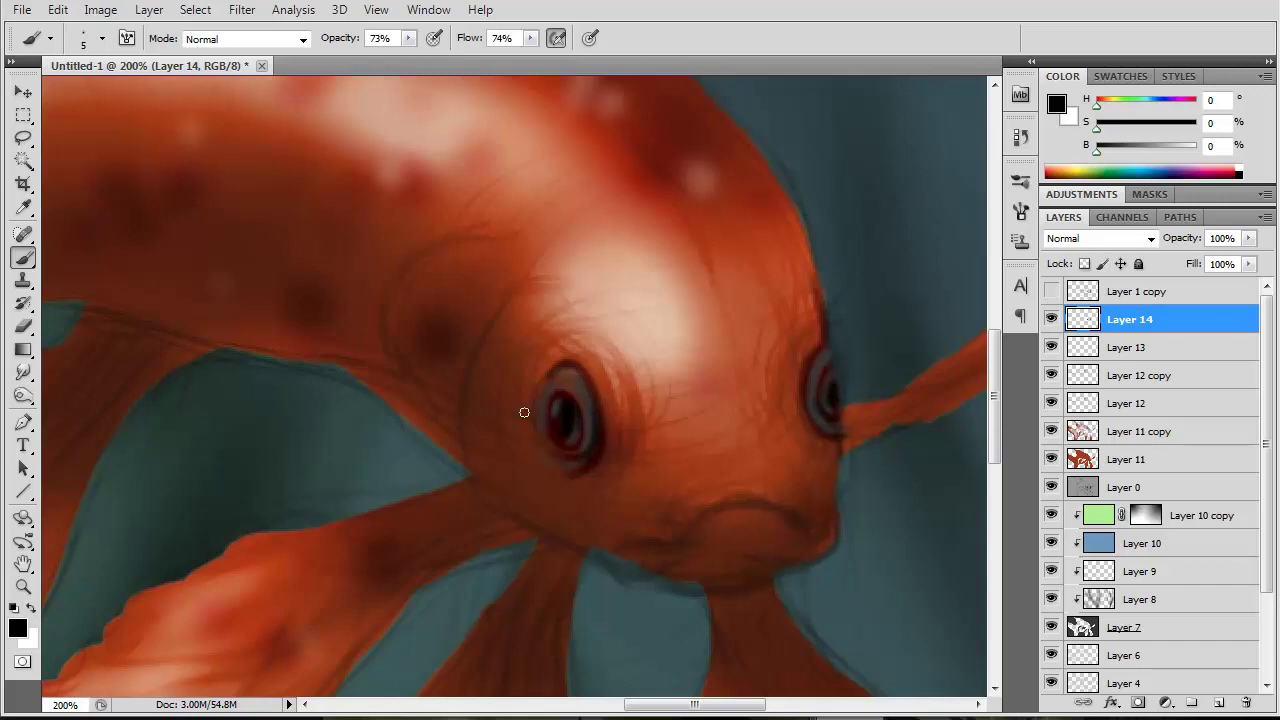
# - Highlight the left eye's upper-left and lower-right rims in light pink, then sample dark browns
pyautogui.keyDown('alt'); pyautogui.click(623, 300); pyautogui.keyUp('alt')
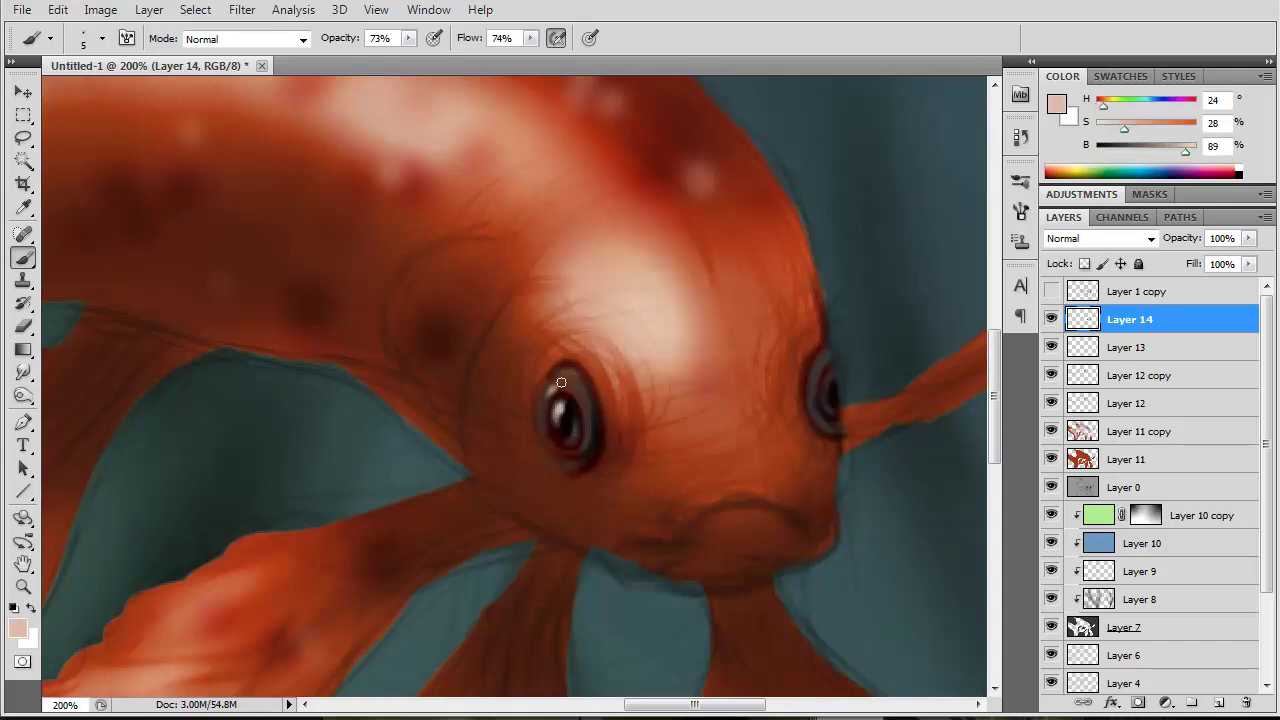
pyautogui.moveTo(556, 362); pyautogui.dragTo(538, 398)
pyautogui.moveTo(626, 440); pyautogui.dragTo(580, 496)
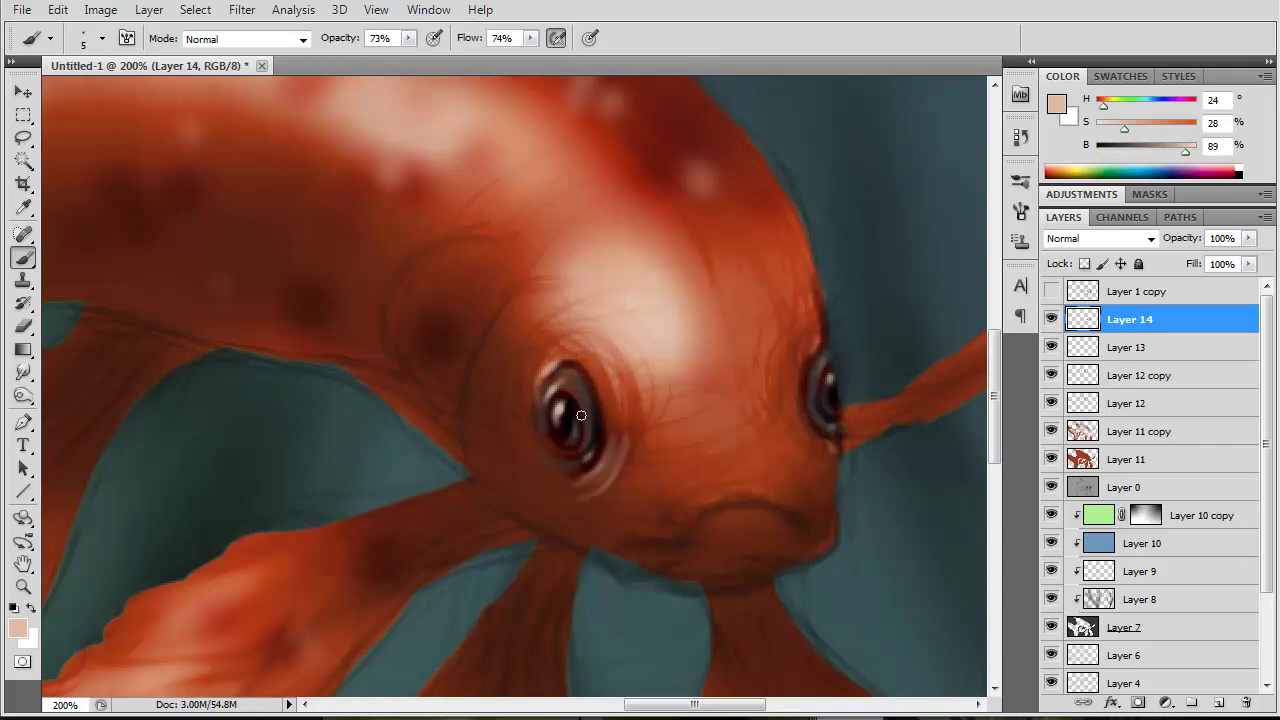
pyautogui.keyDown('alt'); pyautogui.click(557, 446); pyautogui.keyUp('alt')
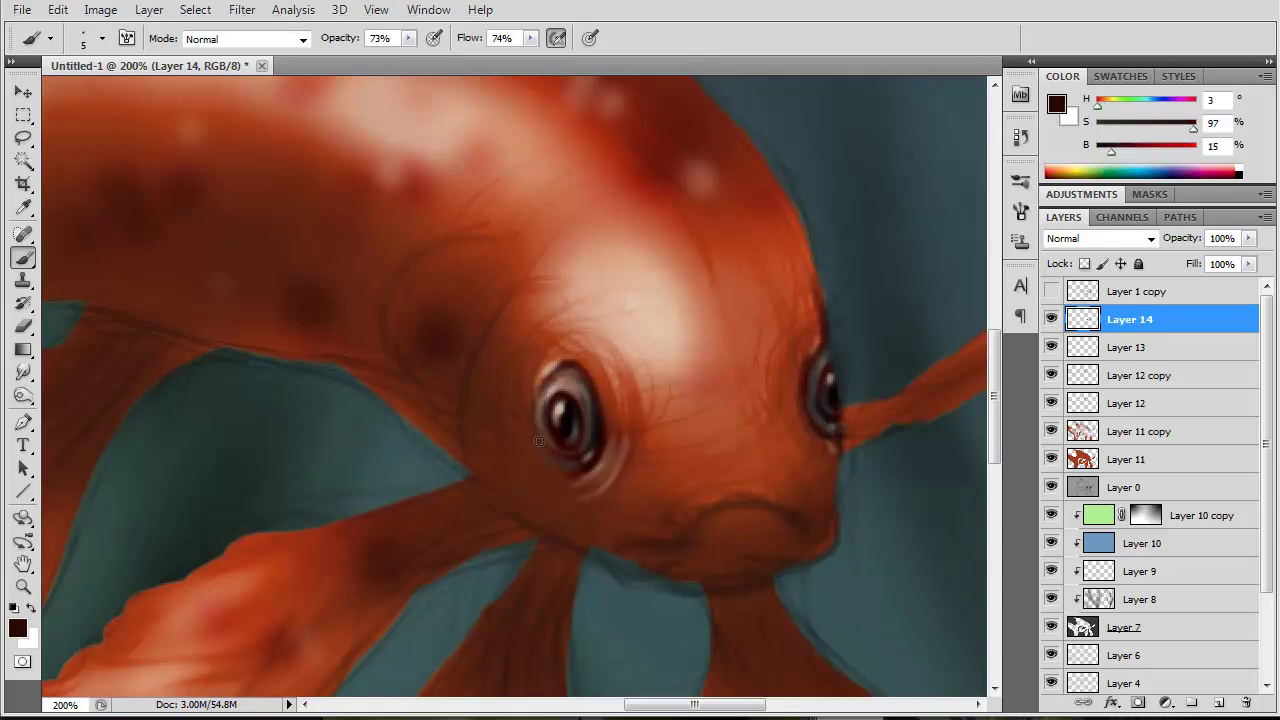
pyautogui.keyDown('alt'); pyautogui.click(588, 431); pyautogui.keyUp('alt')
# - Paint a light orange-brown curved rim around the fish's left eye
pyautogui.keyDown('alt'); pyautogui.click(575, 388); pyautogui.keyUp('alt')
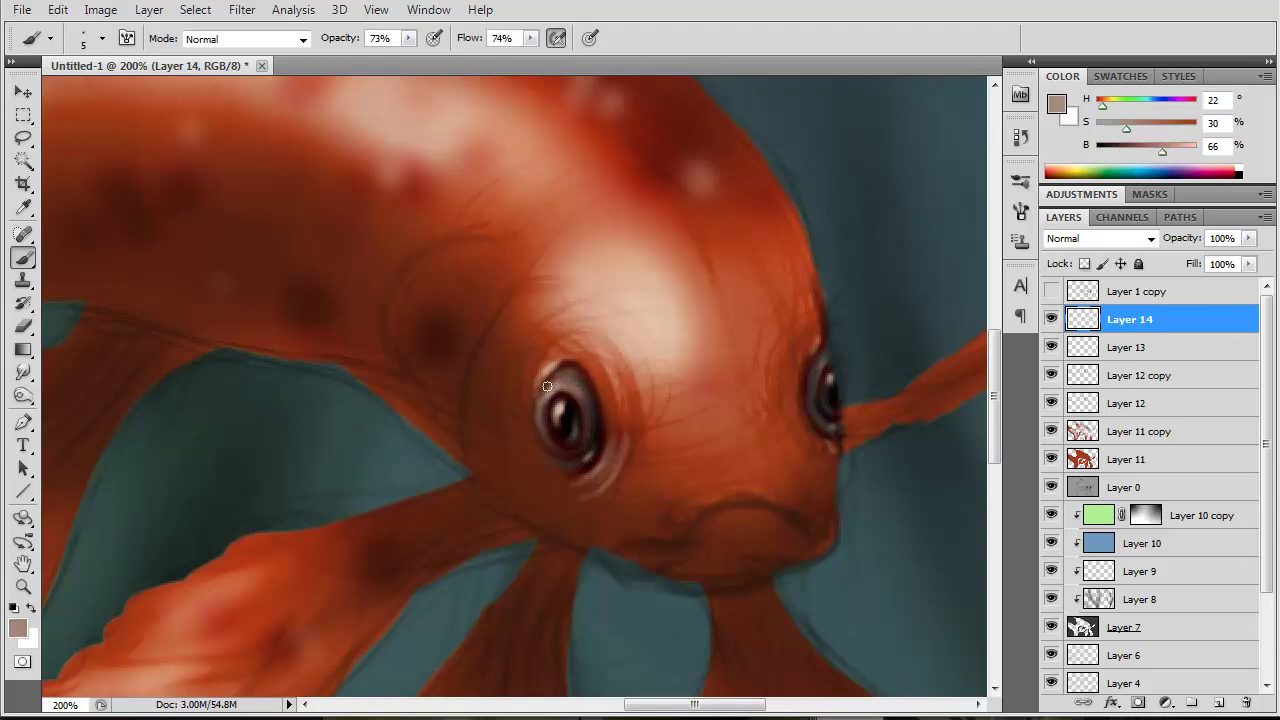
pyautogui.moveTo(555, 358); pyautogui.dragTo(528, 405)
pyautogui.moveTo(505, 302); pyautogui.dragTo(468, 385)
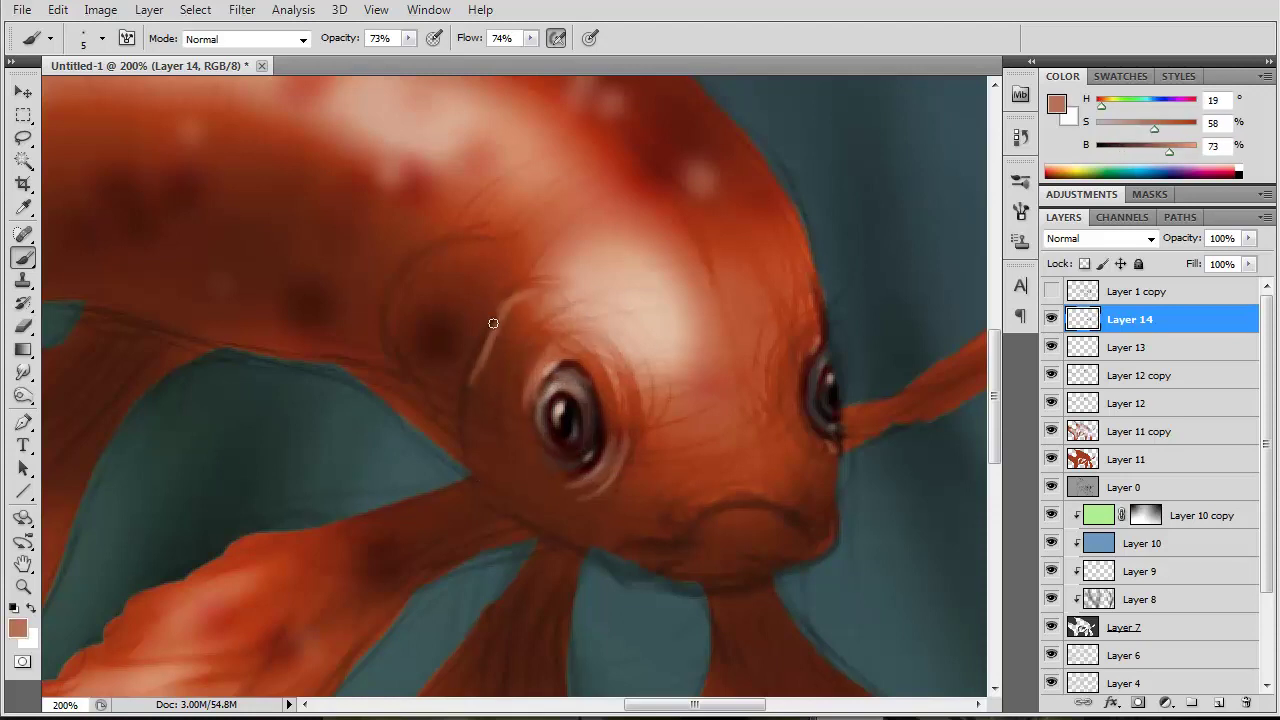
pyautogui.moveTo(500, 308); pyautogui.dragTo(476, 430)
pyautogui.moveTo(478, 345)
pyautogui.mouseDown()
pyautogui.moveTo(502, 500)
pyautogui.moveTo(566, 542)
pyautogui.mouseUp()
pyautogui.keyDown('alt'); pyautogui.click(491, 451); pyautogui.keyUp('alt')
# - Enlarge the brush to size 9 and blend the rim strokes with sampled tan tones
pyautogui.press('F5')
pyautogui.press('F5')
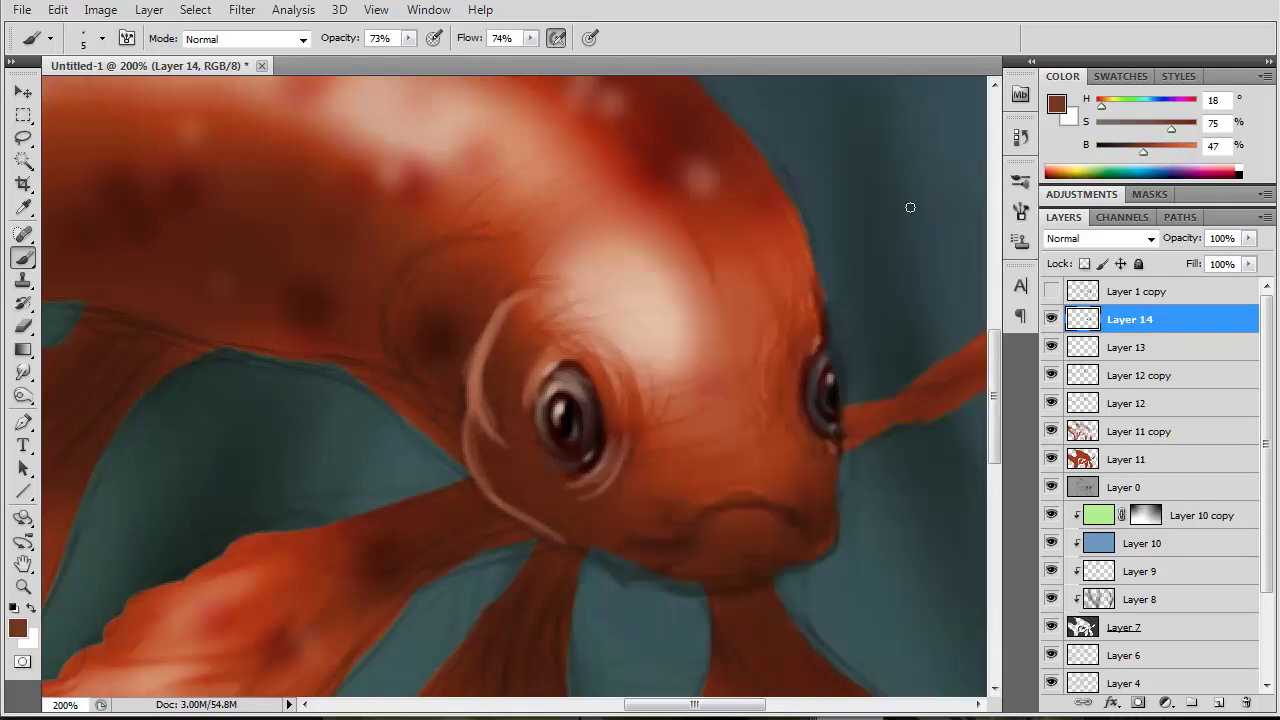
pyautogui.press('F5')
pyautogui.press('F5')
pyautogui.press(']')
pyautogui.press(']')
pyautogui.press(']')
pyautogui.keyDown('alt'); pyautogui.click(466, 429); pyautogui.keyUp('alt')
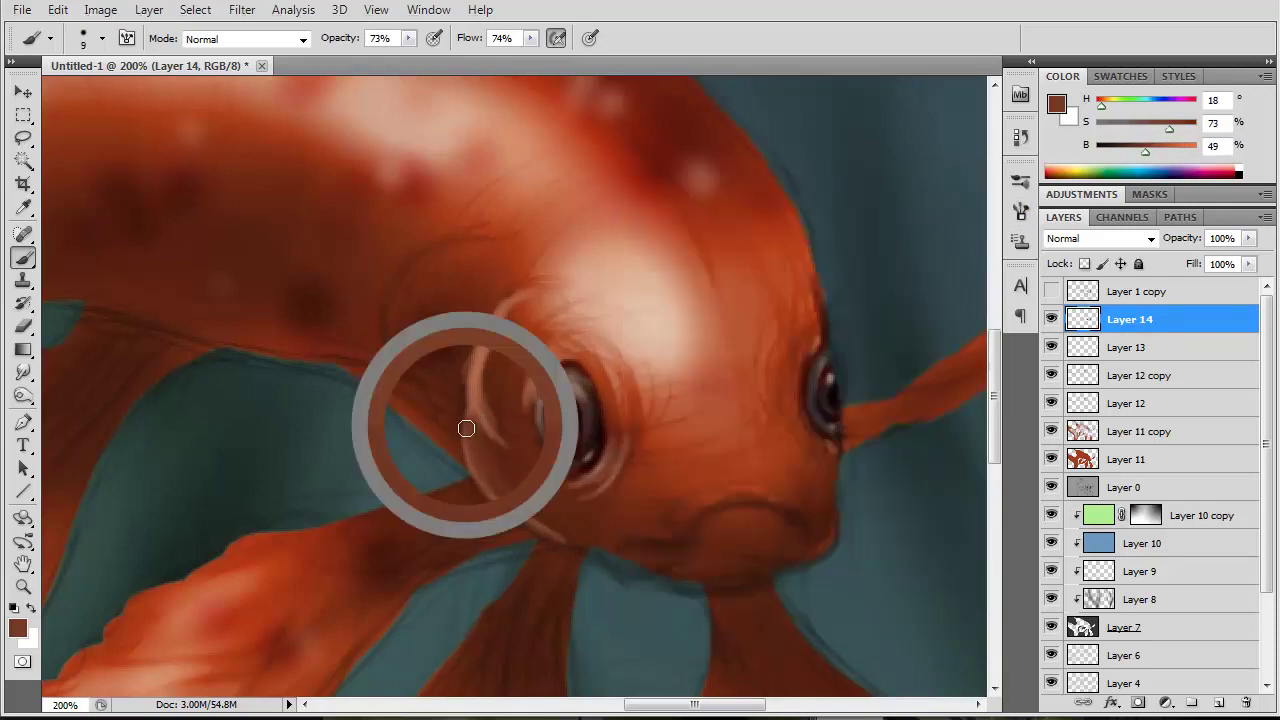
pyautogui.moveTo(470, 438); pyautogui.dragTo(534, 503)
pyautogui.moveTo(520, 300)
pyautogui.mouseDown()
pyautogui.moveTo(491, 366)
pyautogui.moveTo(505, 312)
pyautogui.moveTo(494, 429)
pyautogui.moveTo(543, 294)
pyautogui.moveTo(540, 380)
pyautogui.moveTo(500, 390)
pyautogui.moveTo(525, 400)
pyautogui.moveTo(500, 351)
pyautogui.moveTo(466, 357)
pyautogui.moveTo(463, 394)
pyautogui.mouseUp()
pyautogui.keyDown('alt'); pyautogui.click(494, 429); pyautogui.keyUp('alt')
pyautogui.keyDown('alt'); pyautogui.click(534, 320); pyautogui.keyUp('alt')
# - Lower the brush to 60% opacity and 61% flow and repaint around the eye's left rim
pyautogui.keyDown('alt'); pyautogui.click(550, 362); pyautogui.keyUp('alt')
pyautogui.press('6')
pyautogui.hotkey('shift', '6')
pyautogui.hotkey('shift', '1')
pyautogui.keyDown('alt'); pyautogui.click(466, 357); pyautogui.keyUp('alt')
pyautogui.keyDown('alt'); pyautogui.click(448, 439); pyautogui.keyUp('alt')
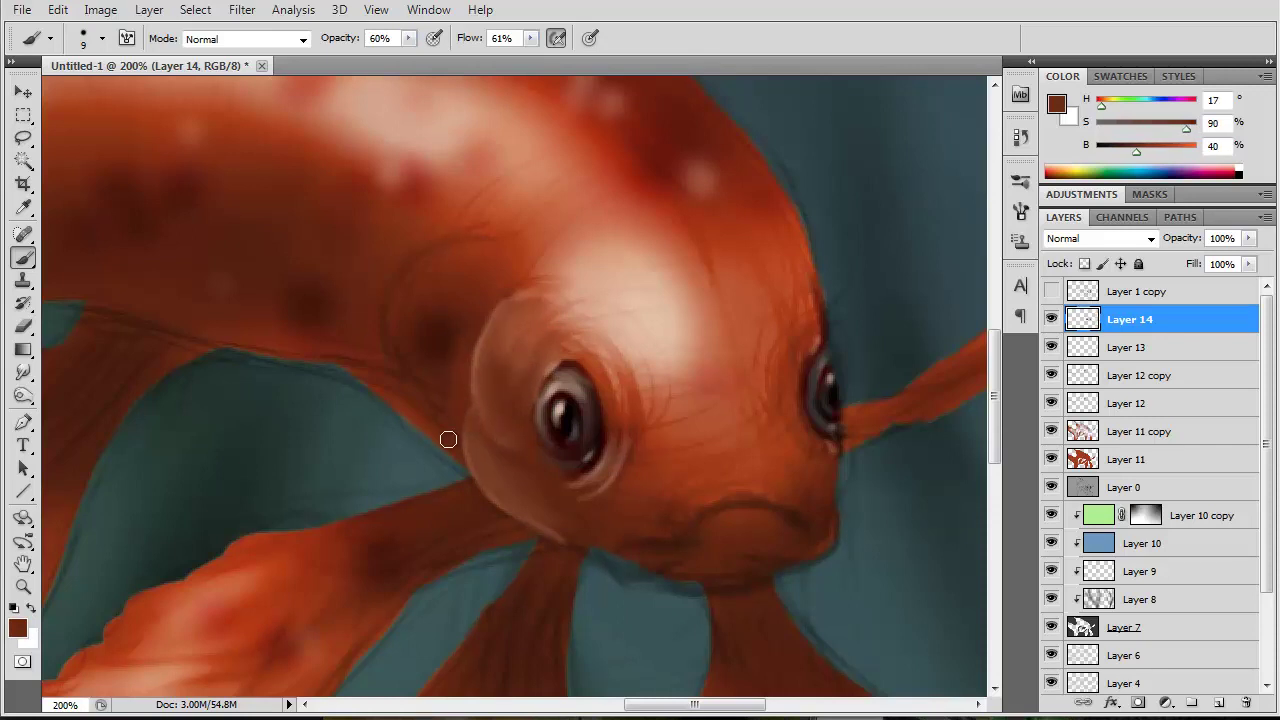
pyautogui.keyDown('alt'); pyautogui.click(413, 265); pyautogui.keyUp('alt')
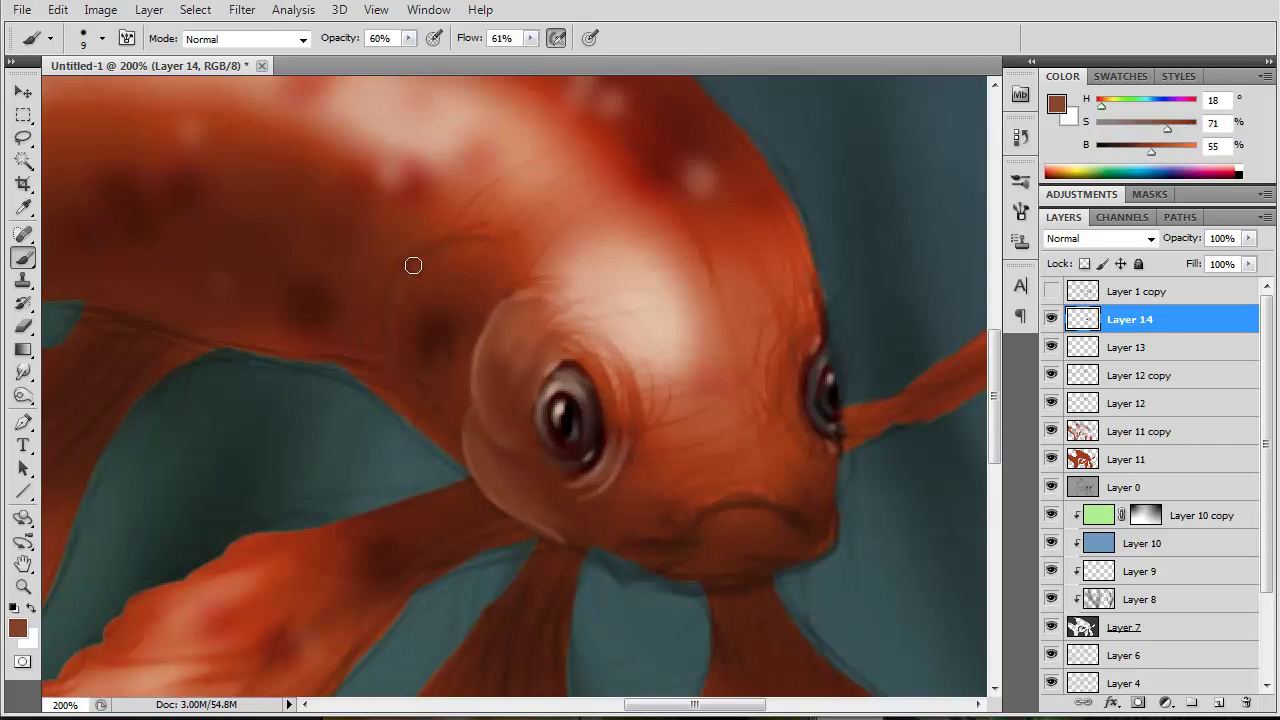
pyautogui.keyDown('alt'); pyautogui.click(473, 401); pyautogui.keyUp('alt')
# - With a size 7 brush, paint a light rim along the eye's left edge and soften it darker
pyautogui.press('[')
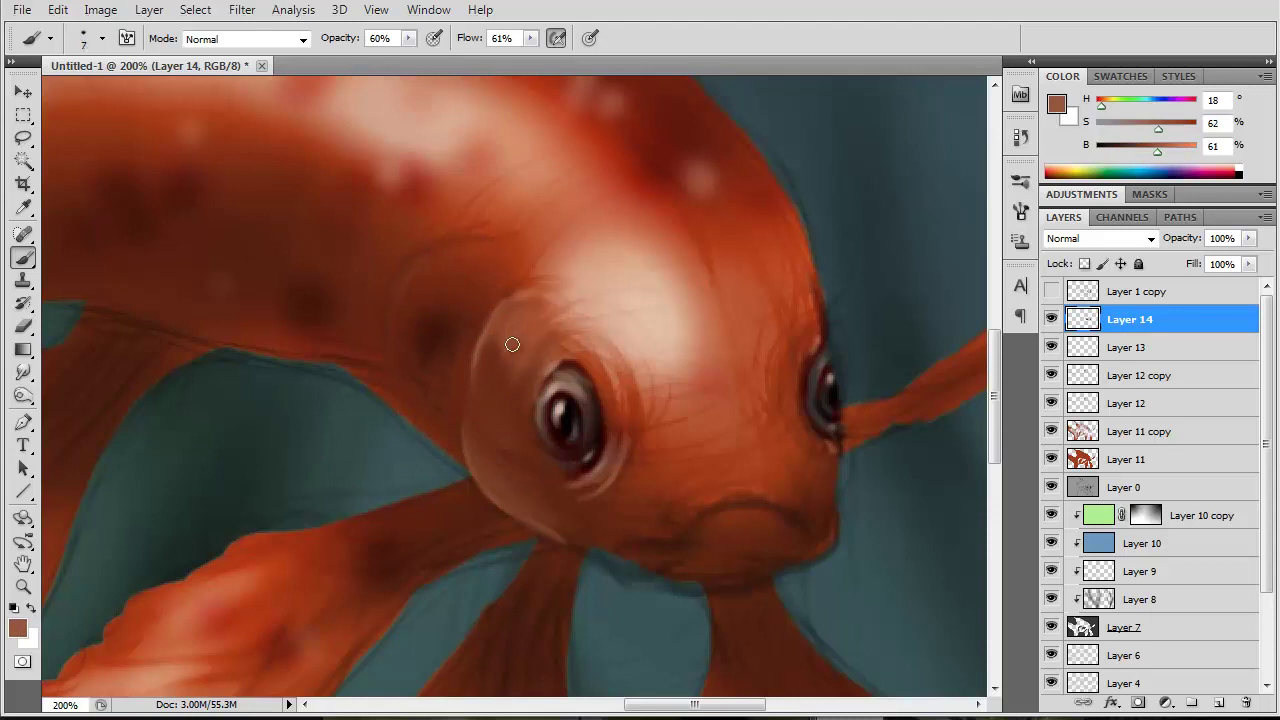
pyautogui.moveTo(509, 343)
pyautogui.mouseDown()
pyautogui.moveTo(477, 423)
pyautogui.moveTo(530, 515)
pyautogui.mouseUp()
pyautogui.keyDown('alt'); pyautogui.click(488, 427); pyautogui.keyUp('alt')
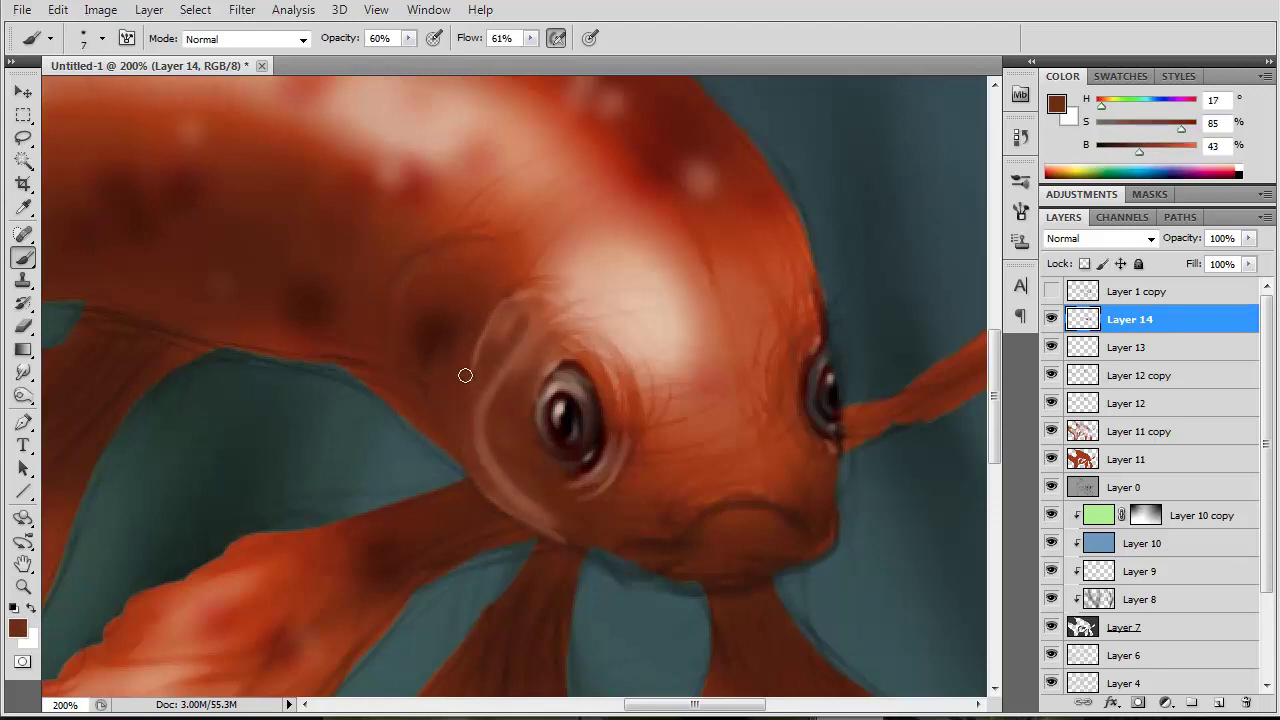
pyautogui.moveTo(463, 371); pyautogui.dragTo(526, 483)
pyautogui.moveTo(520, 345); pyautogui.dragTo(489, 426)
pyautogui.keyDown('alt'); pyautogui.click(530, 490); pyautogui.keyUp('alt')
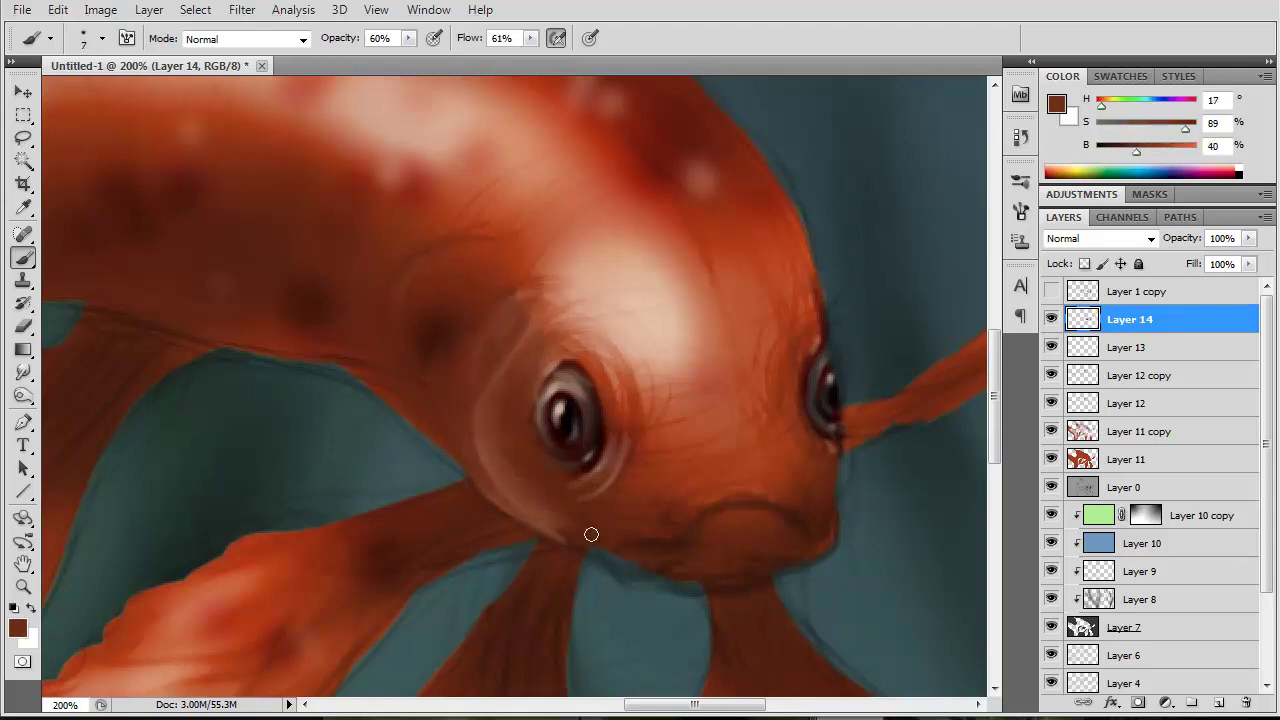
pyautogui.moveTo(589, 534)
pyautogui.mouseDown()
pyautogui.moveTo(500, 466)
pyautogui.moveTo(441, 392)
pyautogui.mouseUp()
# - Sample dark red, mid red and light pink tones from the head and resize the brush
pyautogui.keyDown('alt'); pyautogui.click(500, 466); pyautogui.keyUp('alt')
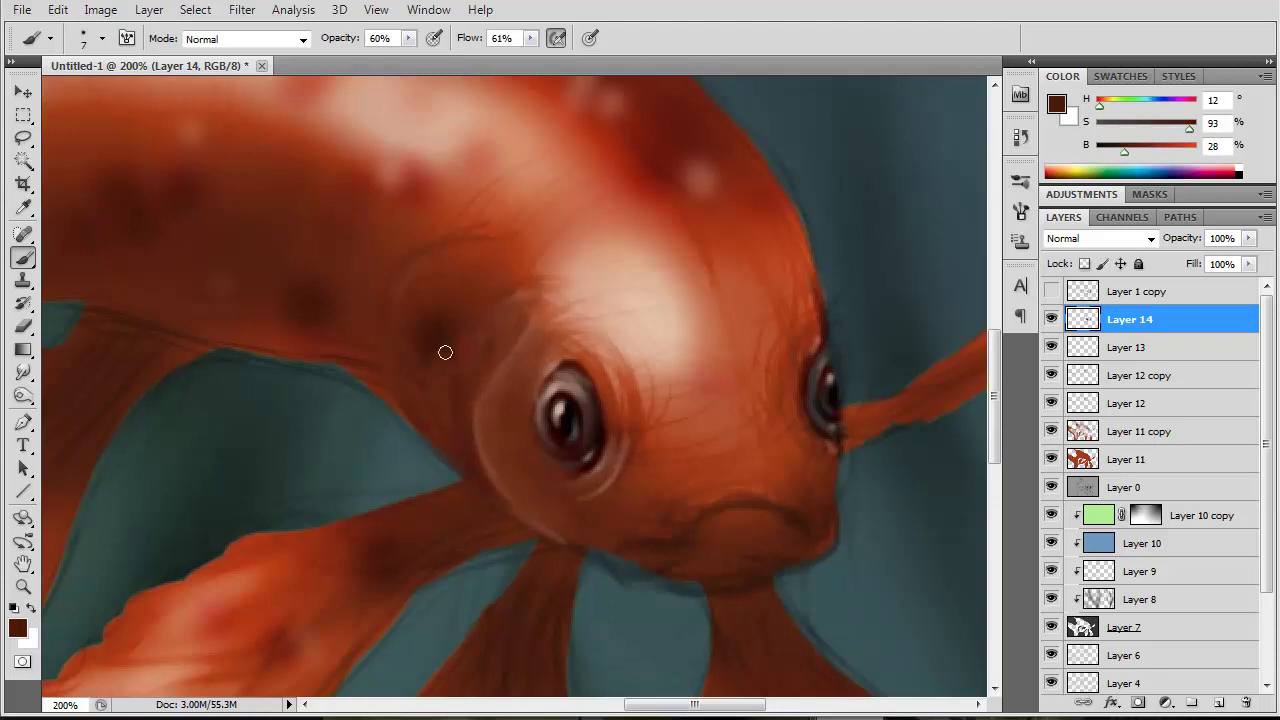
pyautogui.keyDown('alt'); pyautogui.click(283, 339); pyautogui.keyUp('alt')
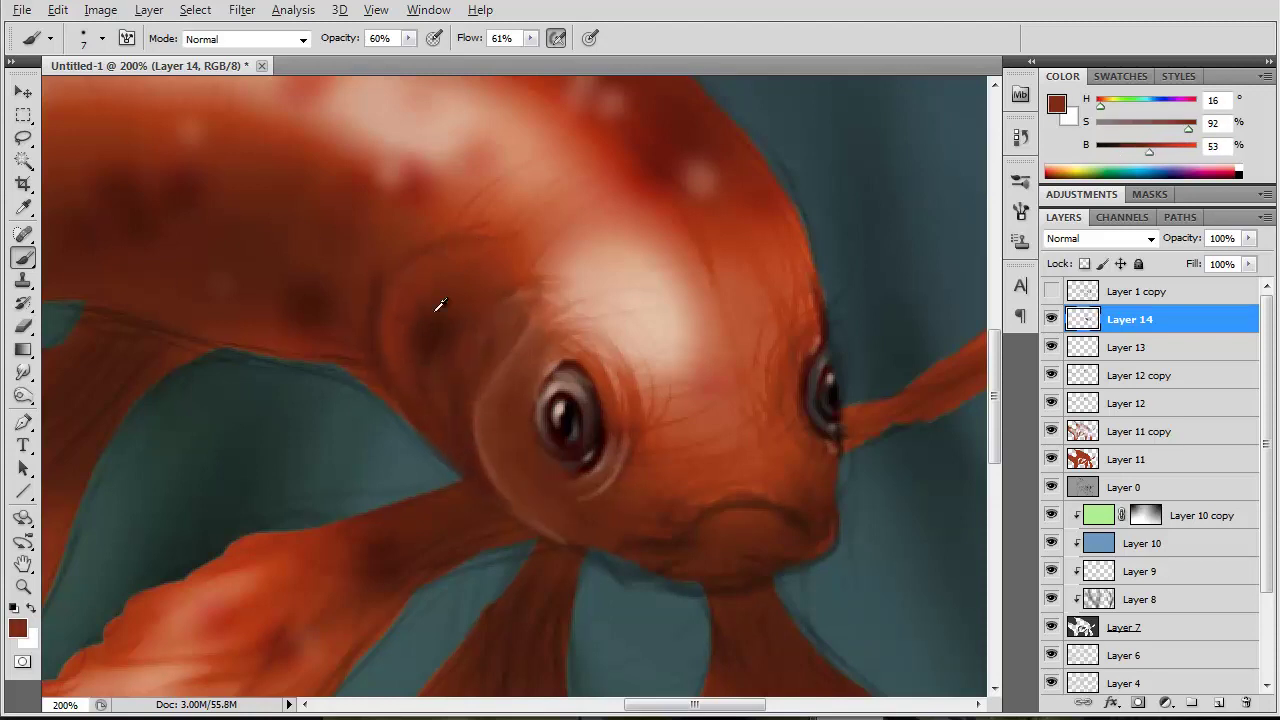
pyautogui.keyDown('alt'); pyautogui.click(408, 277); pyautogui.keyUp('alt')
pyautogui.keyDown('alt'); pyautogui.click(398, 252); pyautogui.keyUp('alt')
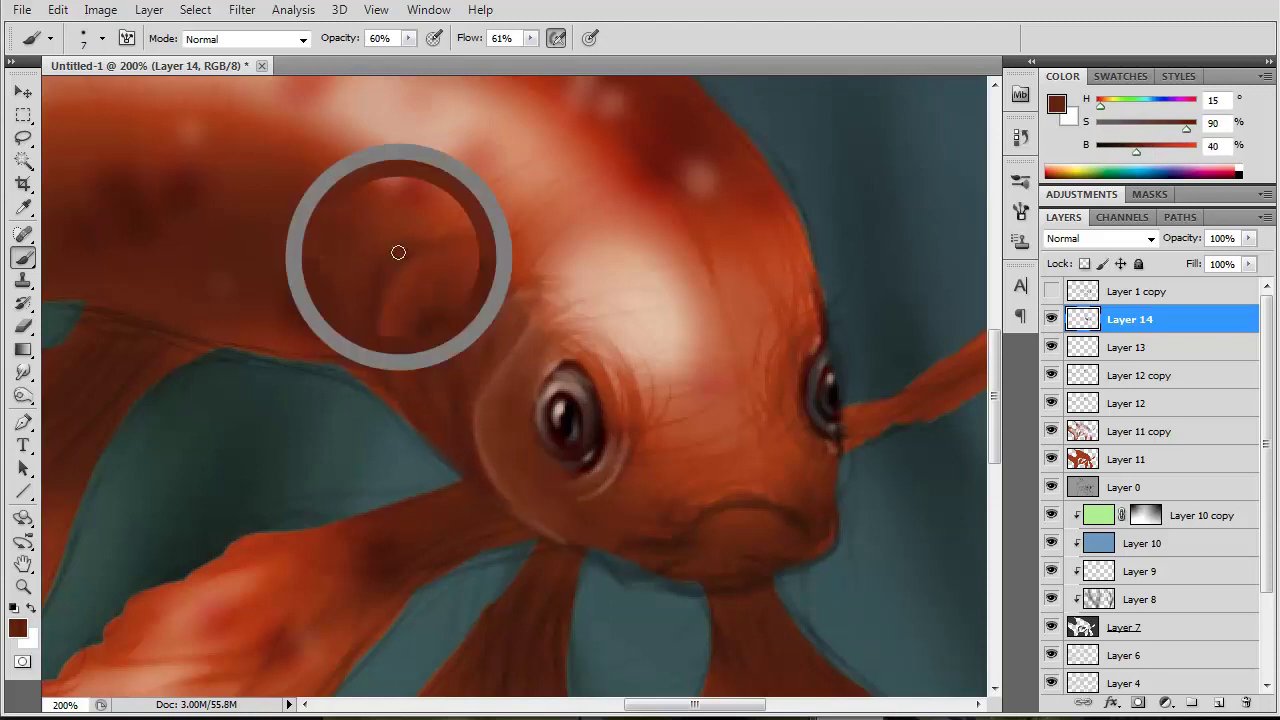
pyautogui.keyDown('alt'); pyautogui.click(580, 265); pyautogui.keyUp('alt')
pyautogui.press('[')
pyautogui.press('[')
pyautogui.press('[')
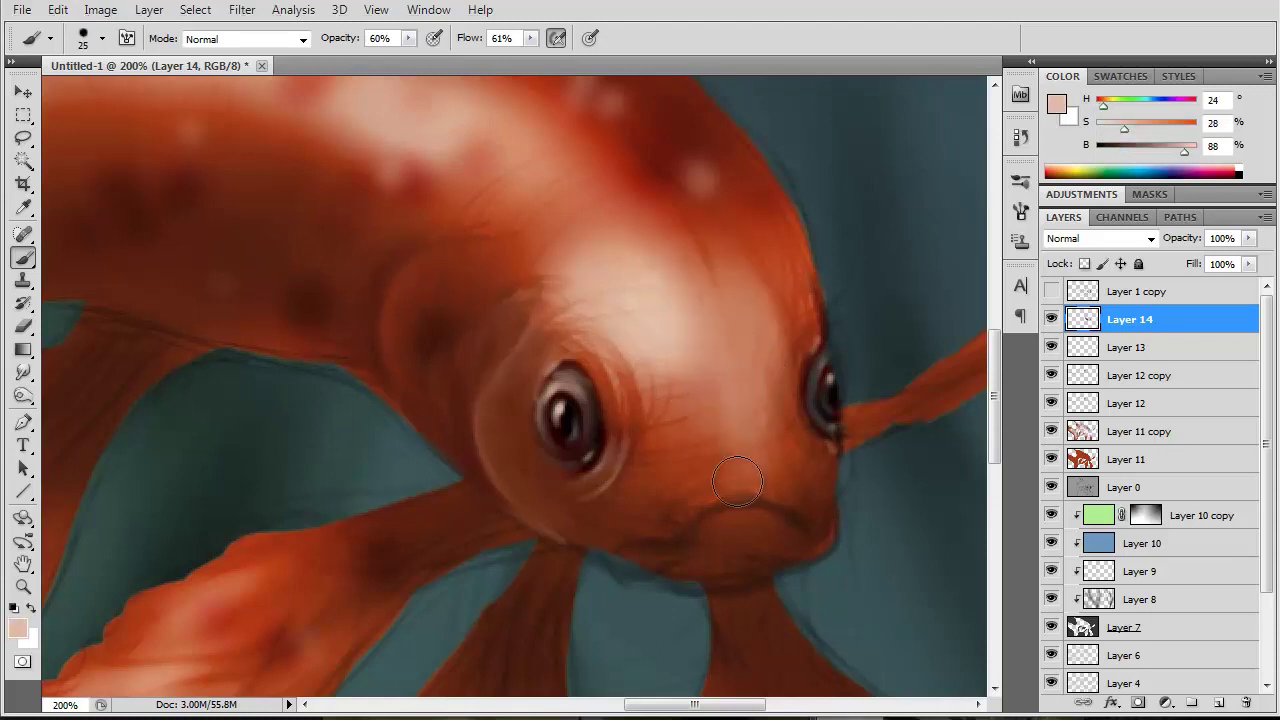
# - Smooth the chin and mouth area with a sampled bright red, covering the old mouth line
pyautogui.keyDown('alt'); pyautogui.click(654, 187); pyautogui.keyUp('alt')
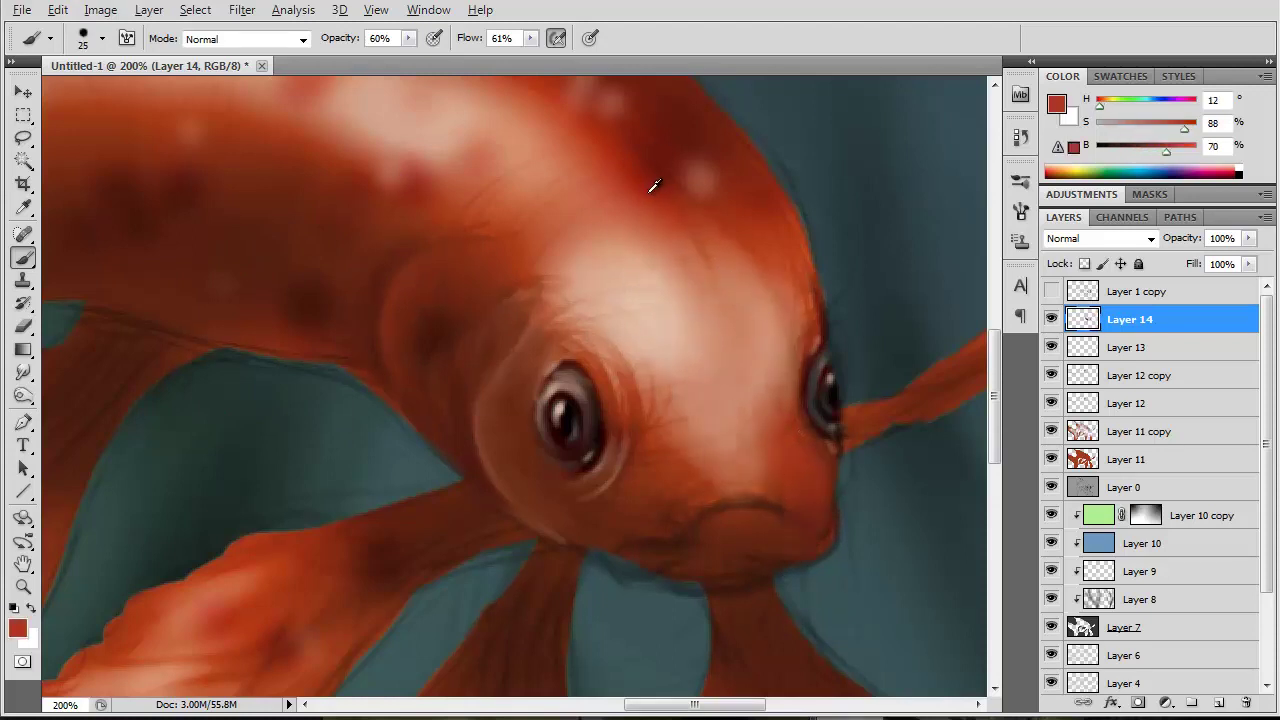
pyautogui.keyDown('alt'); pyautogui.click(620, 511); pyautogui.keyUp('alt')
pyautogui.moveTo(706, 569)
pyautogui.mouseDown()
pyautogui.moveTo(730, 570)
pyautogui.moveTo(594, 517)
pyautogui.moveTo(746, 497)
pyautogui.moveTo(751, 529)
pyautogui.moveTo(734, 563)
pyautogui.moveTo(783, 539)
pyautogui.mouseUp()
pyautogui.keyDown('alt'); pyautogui.click(623, 408); pyautogui.keyUp('alt')
pyautogui.keyDown('alt'); pyautogui.click(746, 497); pyautogui.keyUp('alt')
pyautogui.keyDown('alt'); pyautogui.click(757, 486); pyautogui.keyUp('alt')
pyautogui.keyDown('alt'); pyautogui.click(751, 529); pyautogui.keyUp('alt')
# - Paint a dark mouth line under the chin with a size 5 brush
pyautogui.press('[')
pyautogui.press('[')
pyautogui.keyDown('alt'); pyautogui.click(434, 323); pyautogui.keyUp('alt')
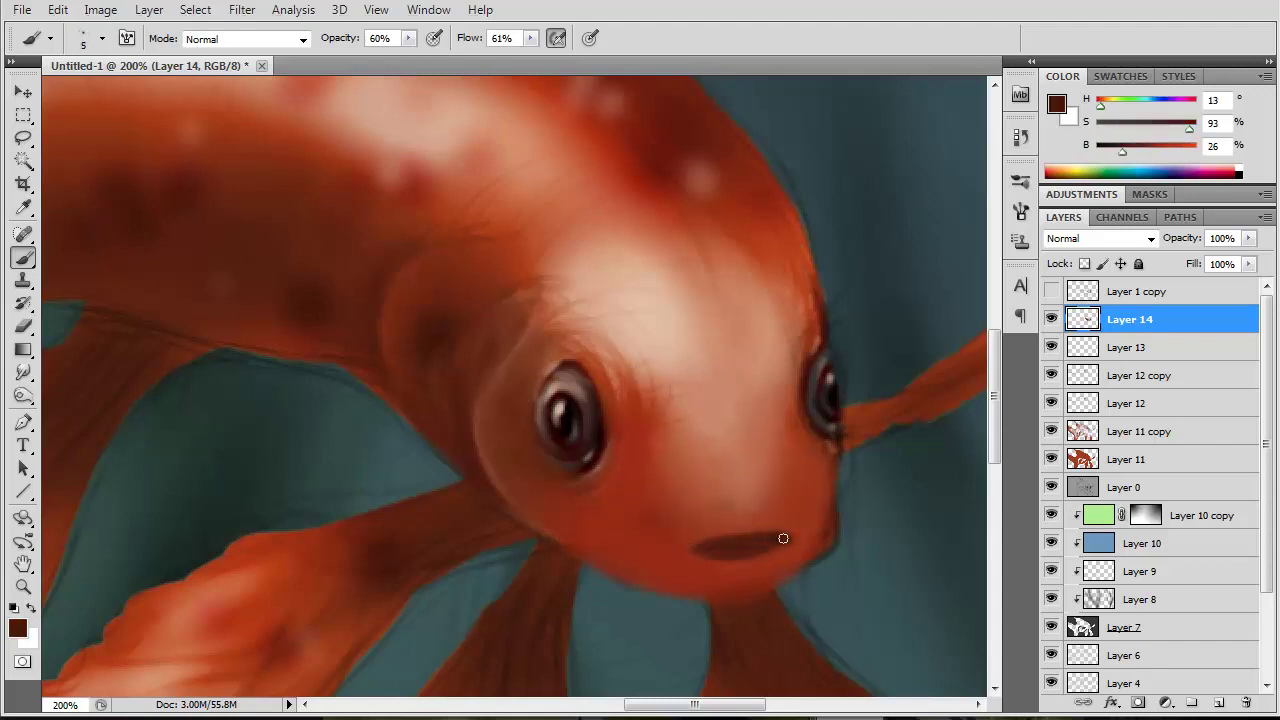
pyautogui.moveTo(630, 554); pyautogui.dragTo(724, 554)
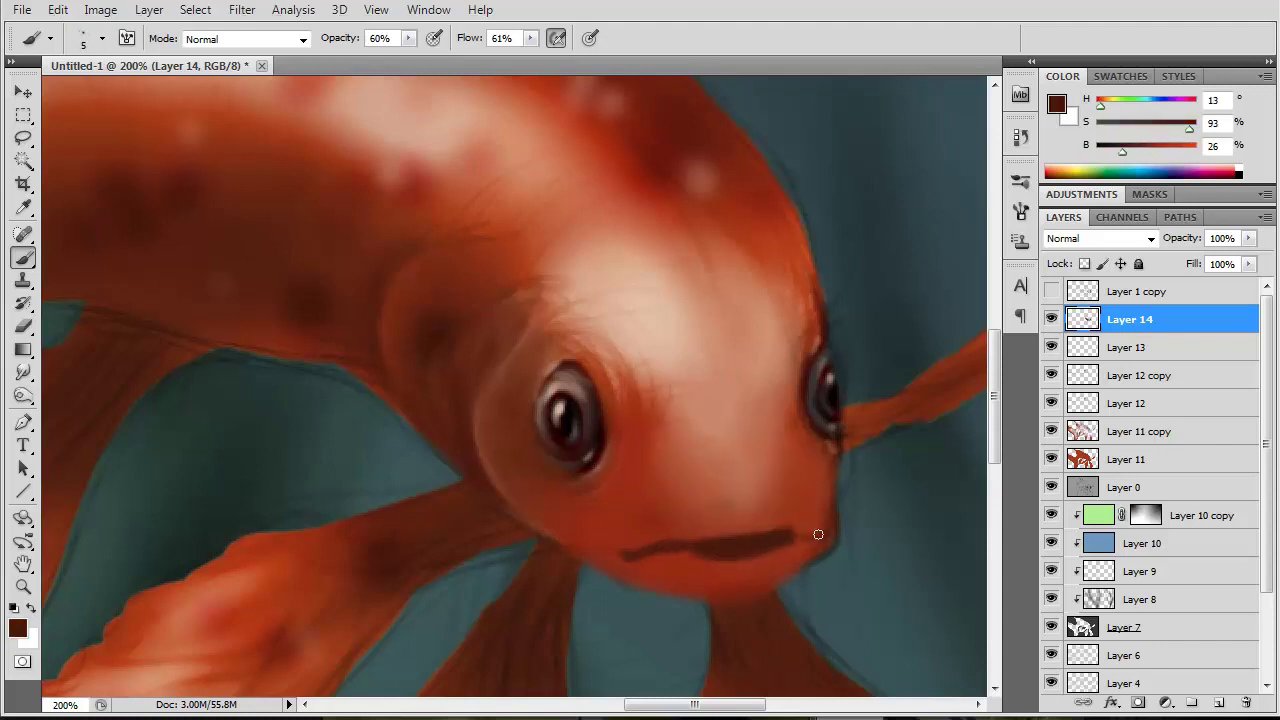
pyautogui.moveTo(818, 535); pyautogui.dragTo(690, 566)
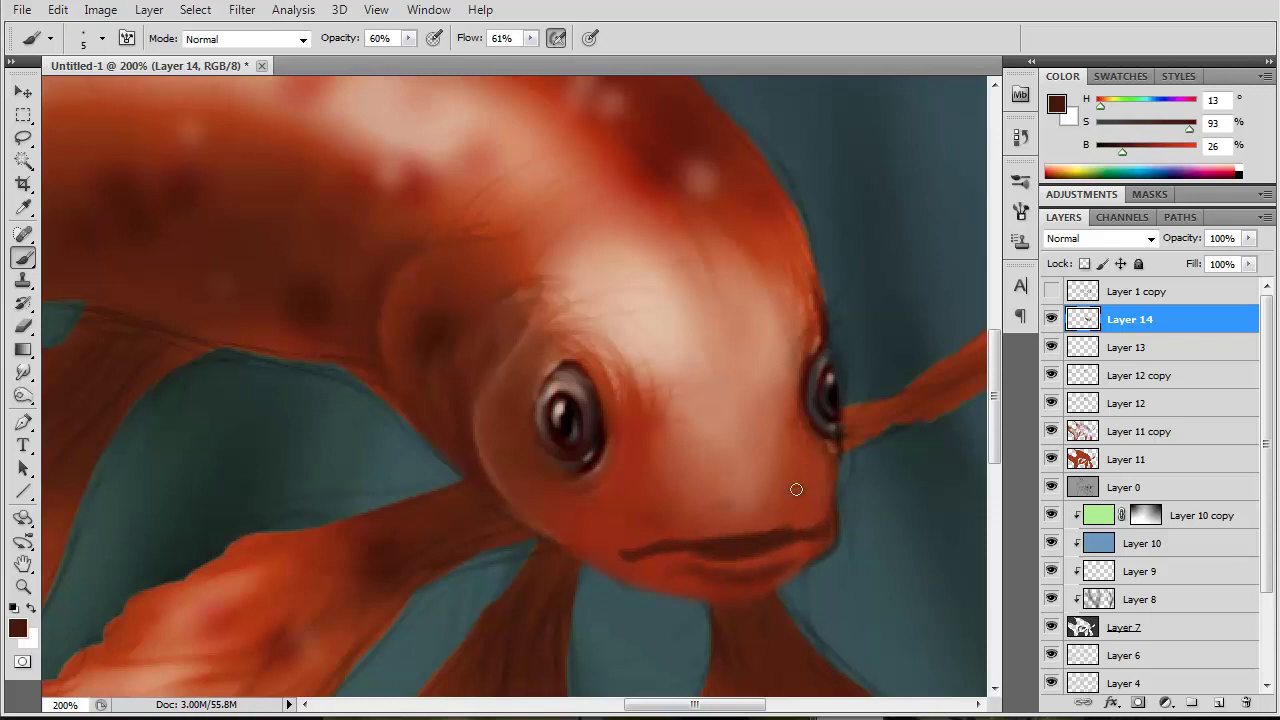
# - Add light pink highlights beside the eye and on the nose with a size 20 brush
pyautogui.press(']')
pyautogui.press(']')
pyautogui.press(']')
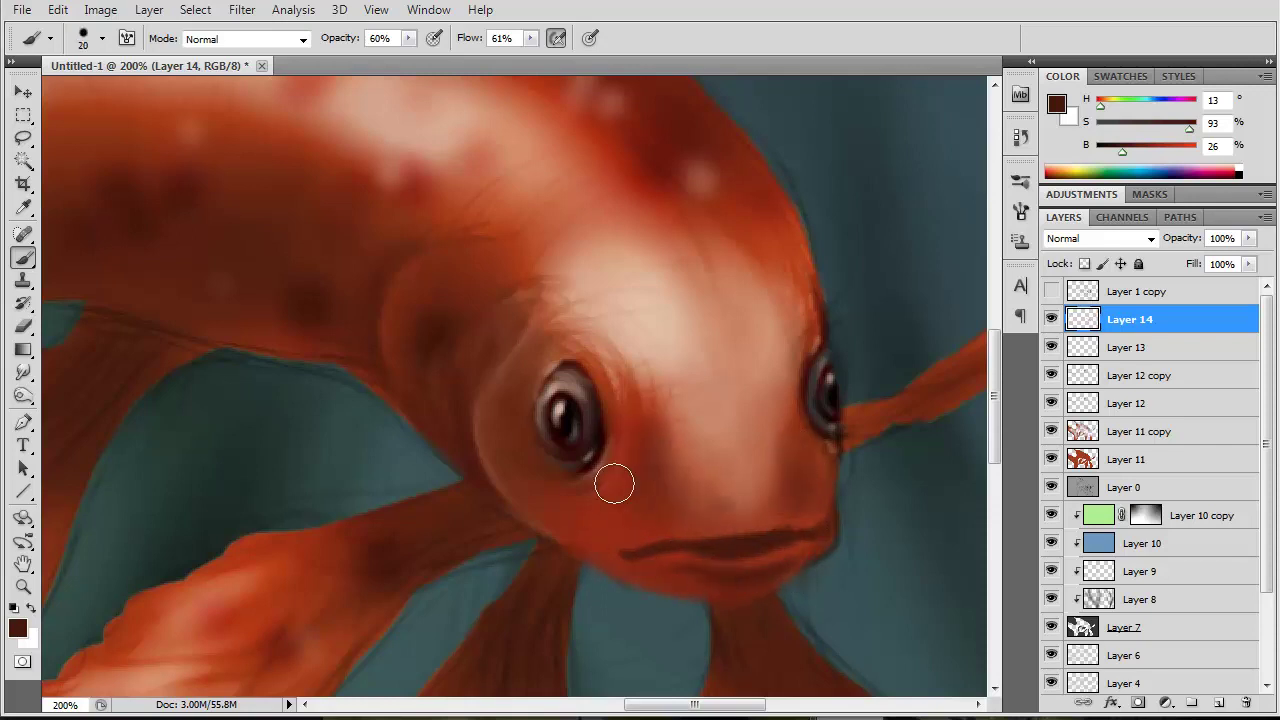
pyautogui.keyDown('alt'); pyautogui.click(650, 445); pyautogui.keyUp('alt')
pyautogui.moveTo(626, 465); pyautogui.dragTo(737, 440)
pyautogui.keyDown('alt'); pyautogui.click(742, 470); pyautogui.keyUp('alt')
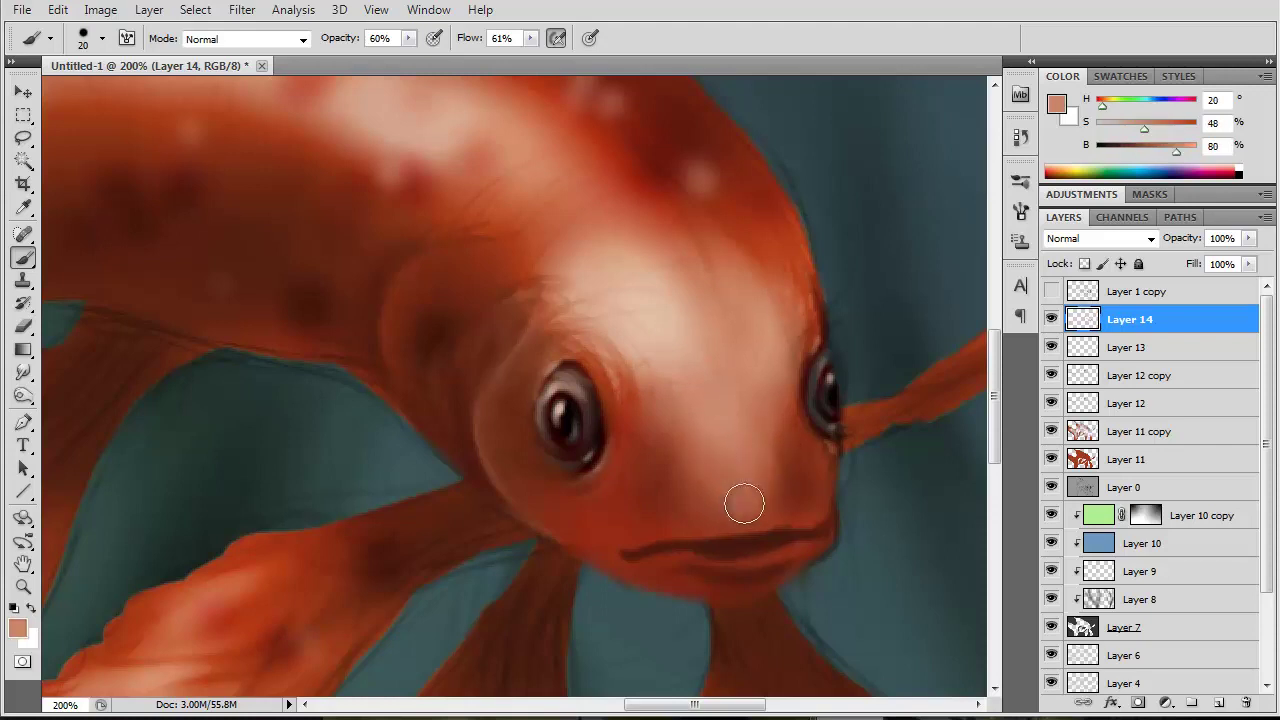
# - Paint a pale lower-lip highlight and soften the left mouth corner and cheek
pyautogui.press('[')
pyautogui.press('[')
pyautogui.press('[')
pyautogui.moveTo(774, 551); pyautogui.dragTo(769, 554)
pyautogui.press(']')
pyautogui.press(']')
pyautogui.press(']')
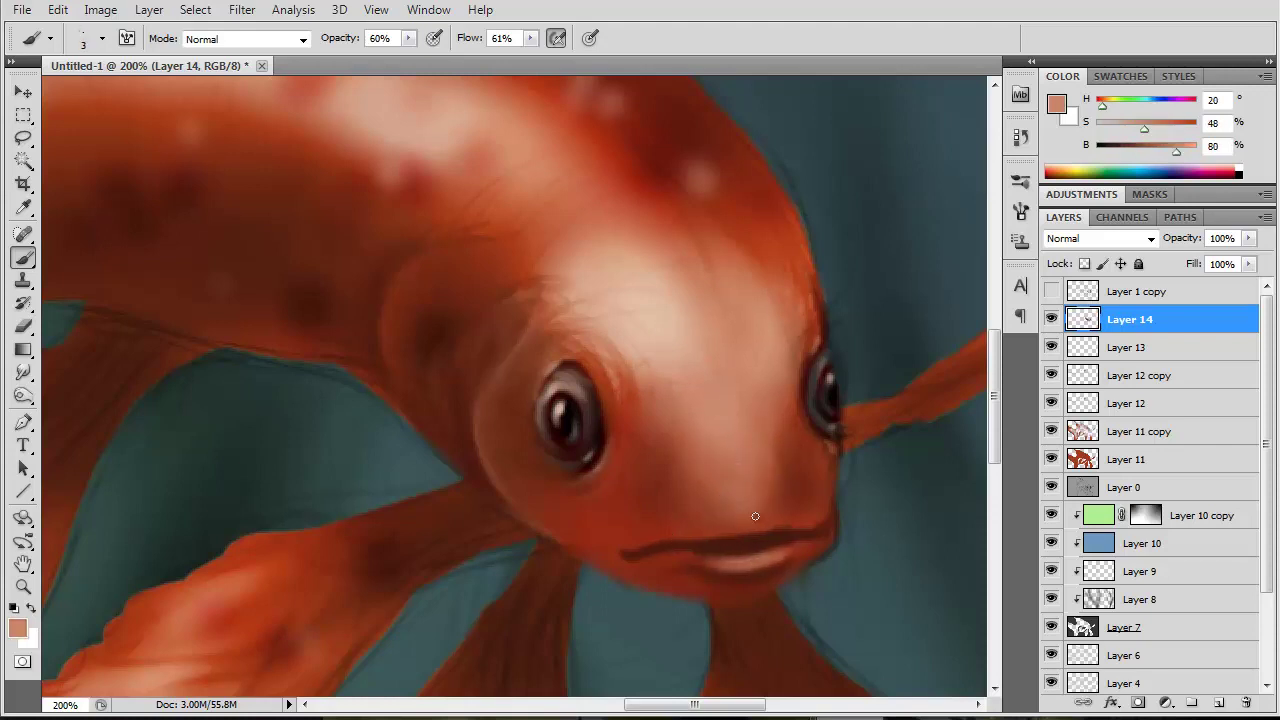
pyautogui.press(']')
pyautogui.press(']')
pyautogui.press(']')
pyautogui.moveTo(655, 553)
pyautogui.mouseDown()
pyautogui.moveTo(608, 543)
pyautogui.moveTo(623, 514)
pyautogui.moveTo(594, 543)
pyautogui.moveTo(630, 512)
pyautogui.mouseUp()
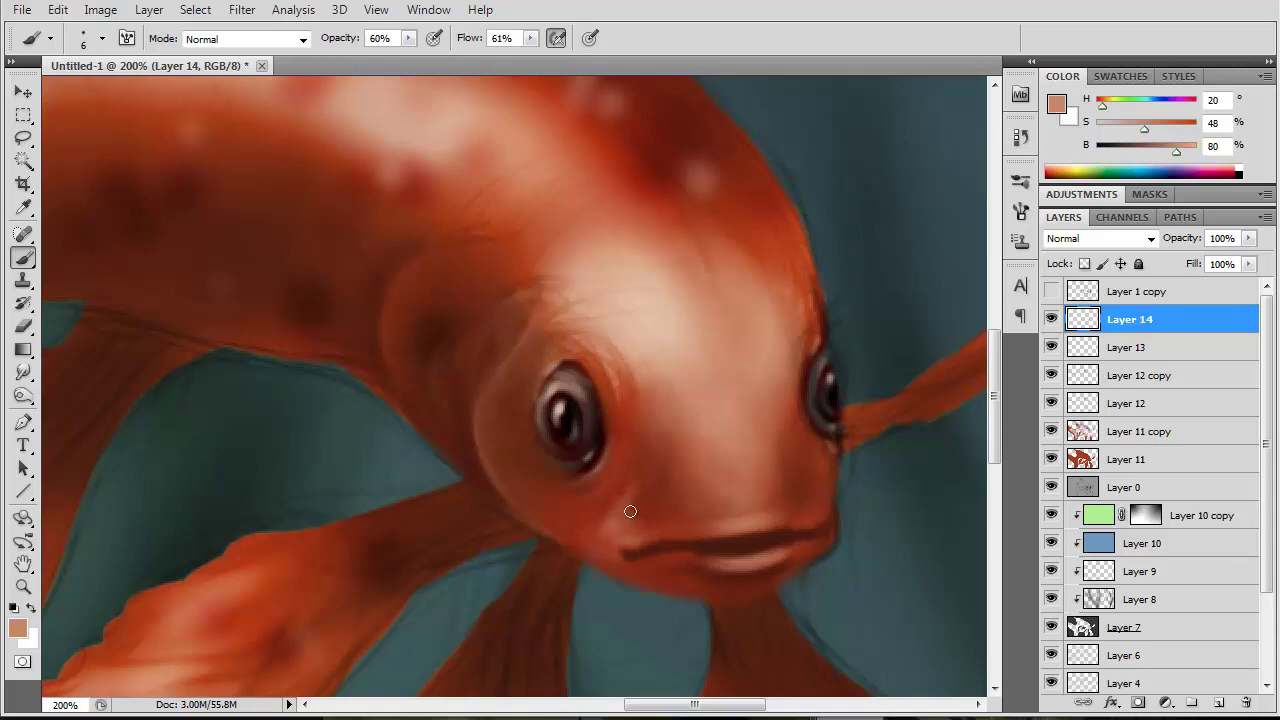
# - Sample near-black from the pupil and paint over the left eye's white highlight
pyautogui.keyDown('alt'); pyautogui.click(828, 518); pyautogui.keyUp('alt')
pyautogui.keyDown('alt'); pyautogui.click(611, 523); pyautogui.keyUp('alt')
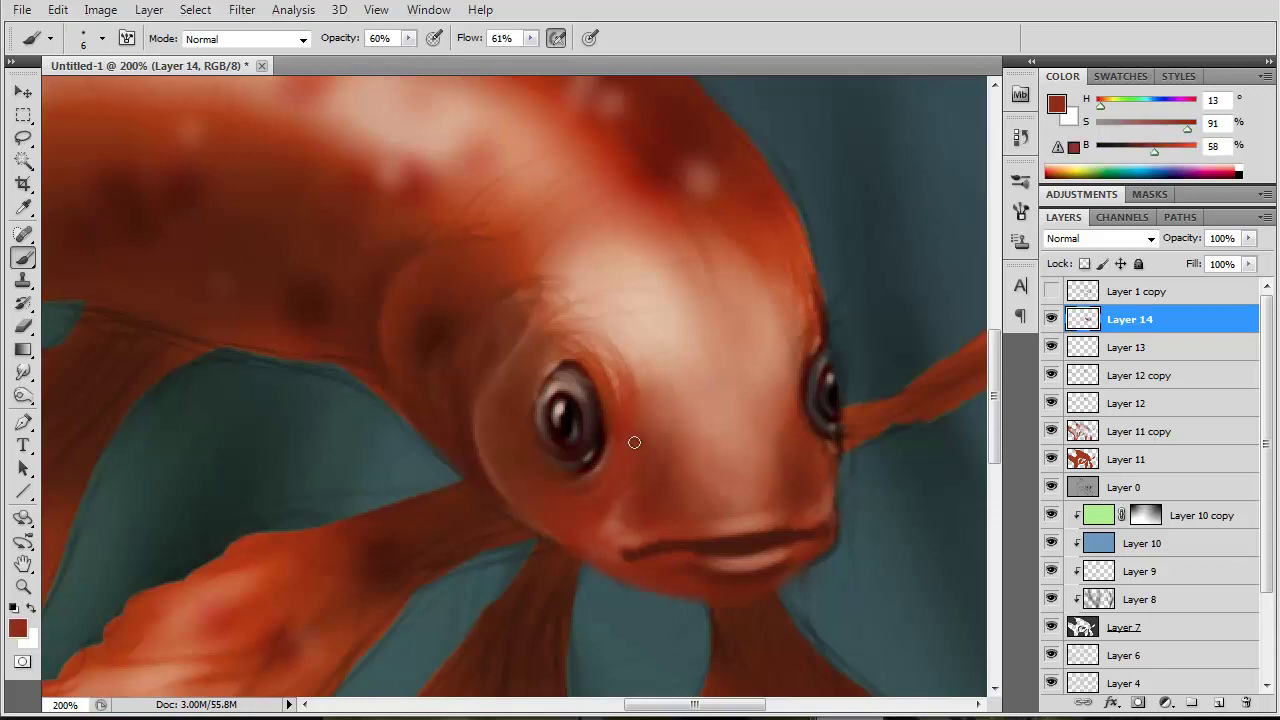
pyautogui.keyDown('alt'); pyautogui.click(570, 541); pyautogui.keyUp('alt')
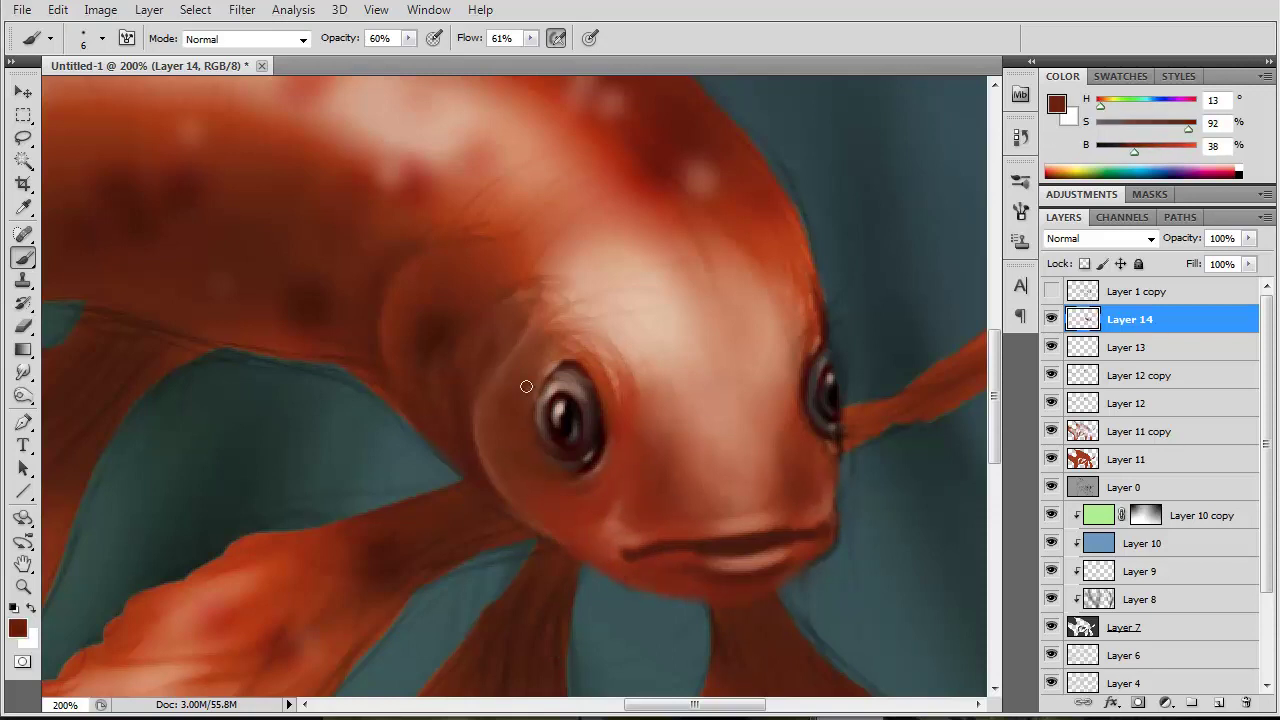
pyautogui.keyDown('alt'); pyautogui.click(566, 366); pyautogui.keyUp('alt')
pyautogui.keyDown('alt'); pyautogui.click(574, 381); pyautogui.keyUp('alt')
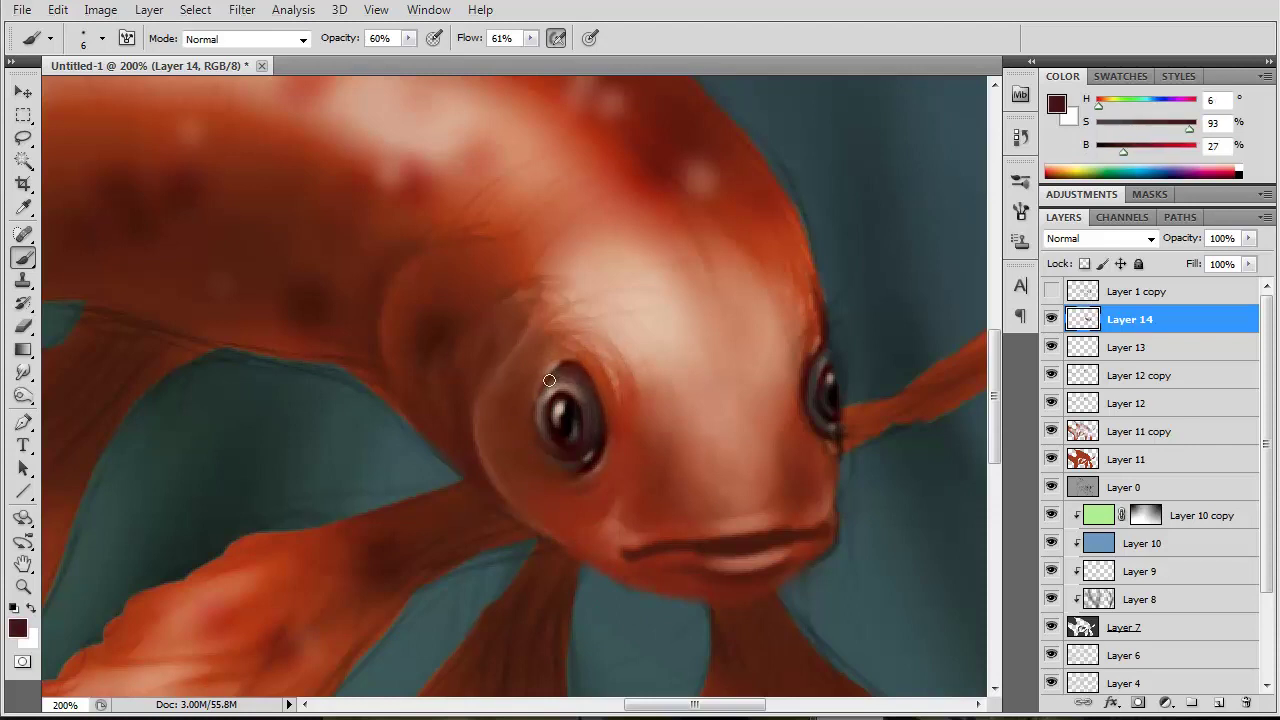
pyautogui.keyDown('alt'); pyautogui.click(551, 405); pyautogui.keyUp('alt')
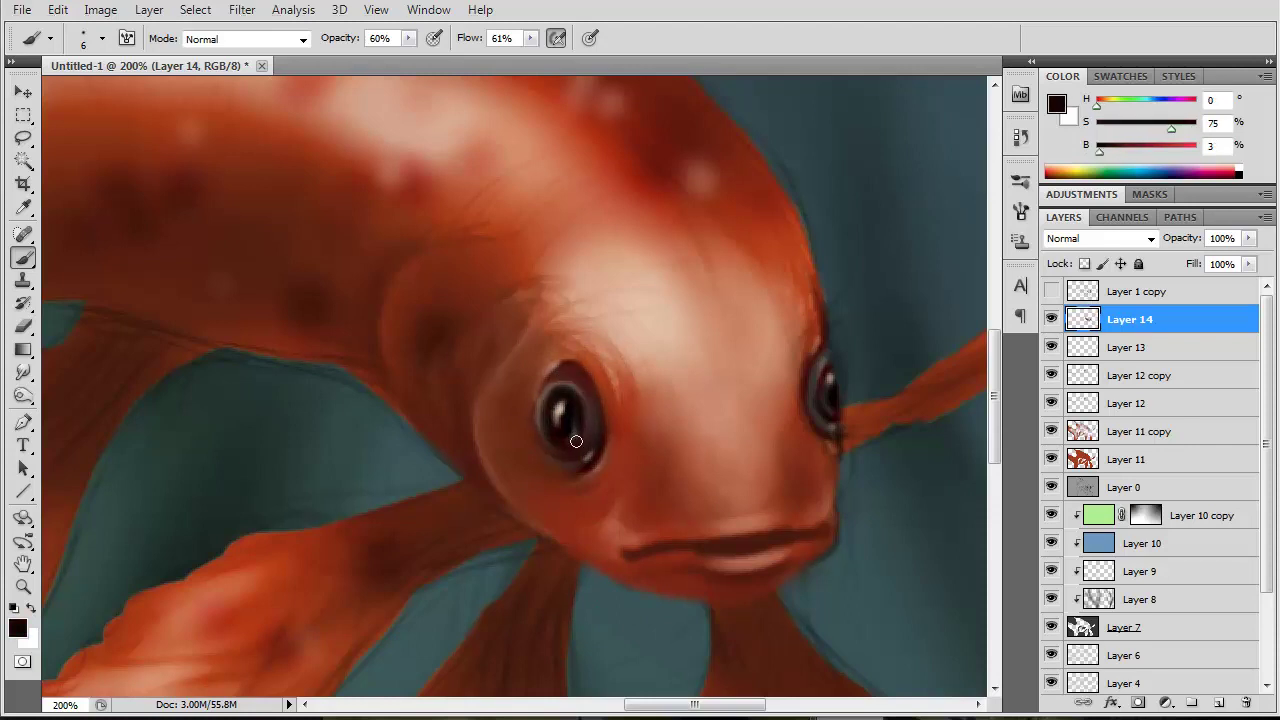
pyautogui.moveTo(576, 441)
pyautogui.mouseDown()
pyautogui.moveTo(558, 427)
pyautogui.moveTo(573, 421)
pyautogui.mouseUp()
# - Switch to a size 3 brush and sample peach, dark red and orange tones for retouching
pyautogui.keyDown('alt'); pyautogui.click(573, 358); pyautogui.keyUp('alt')
pyautogui.press('[')
pyautogui.press('[')
pyautogui.press('[')
pyautogui.press('[')
pyautogui.press('[')
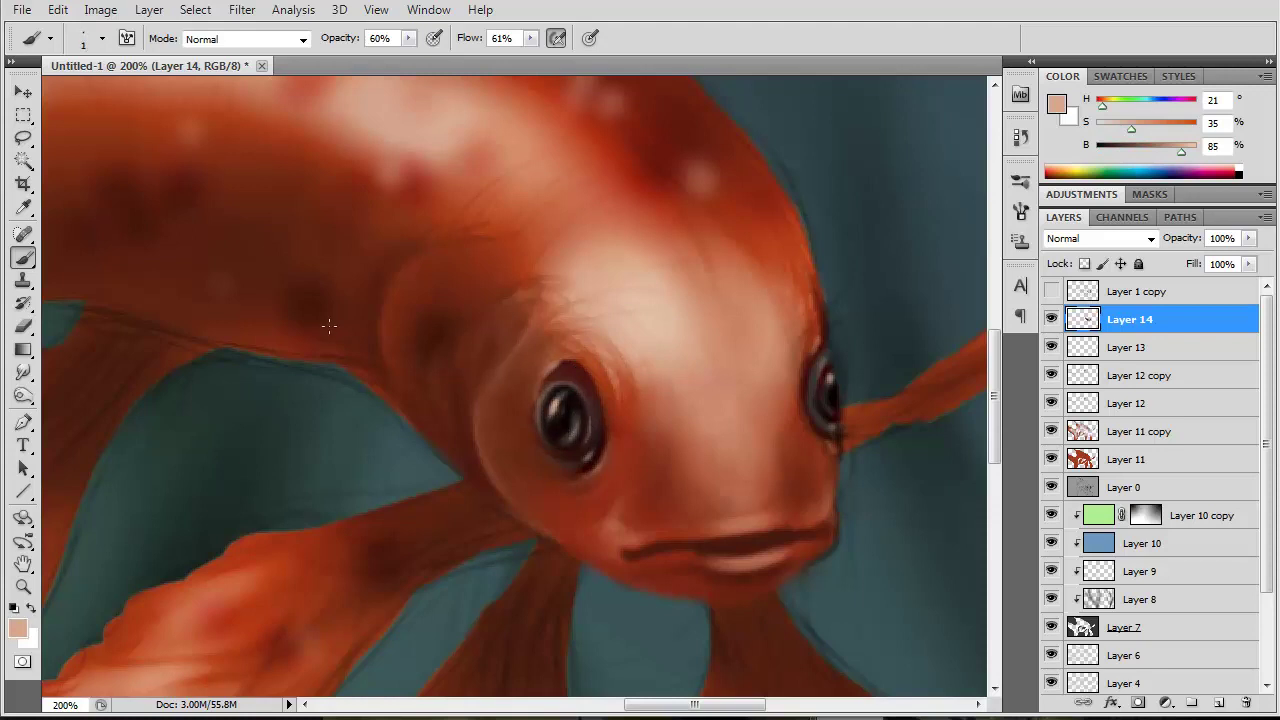
pyautogui.keyDown('alt'); pyautogui.click(583, 418); pyautogui.keyUp('alt')
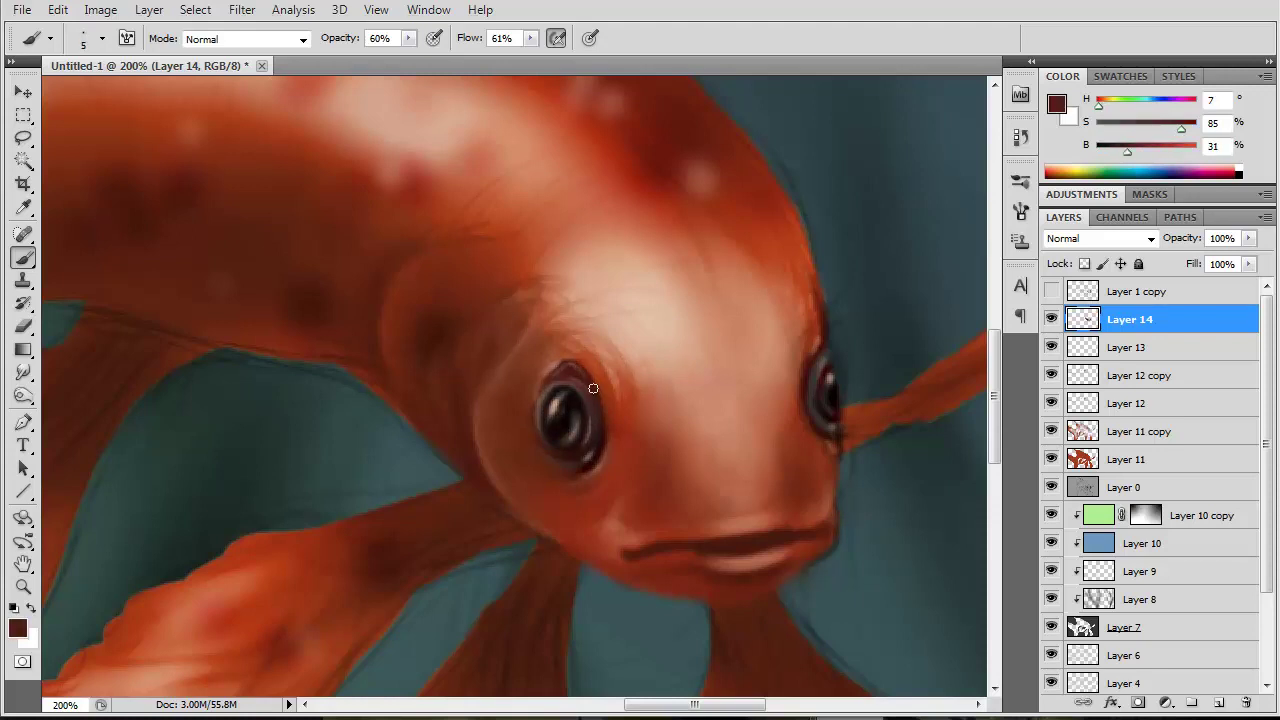
pyautogui.keyDown('alt'); pyautogui.click(633, 430); pyautogui.keyUp('alt')
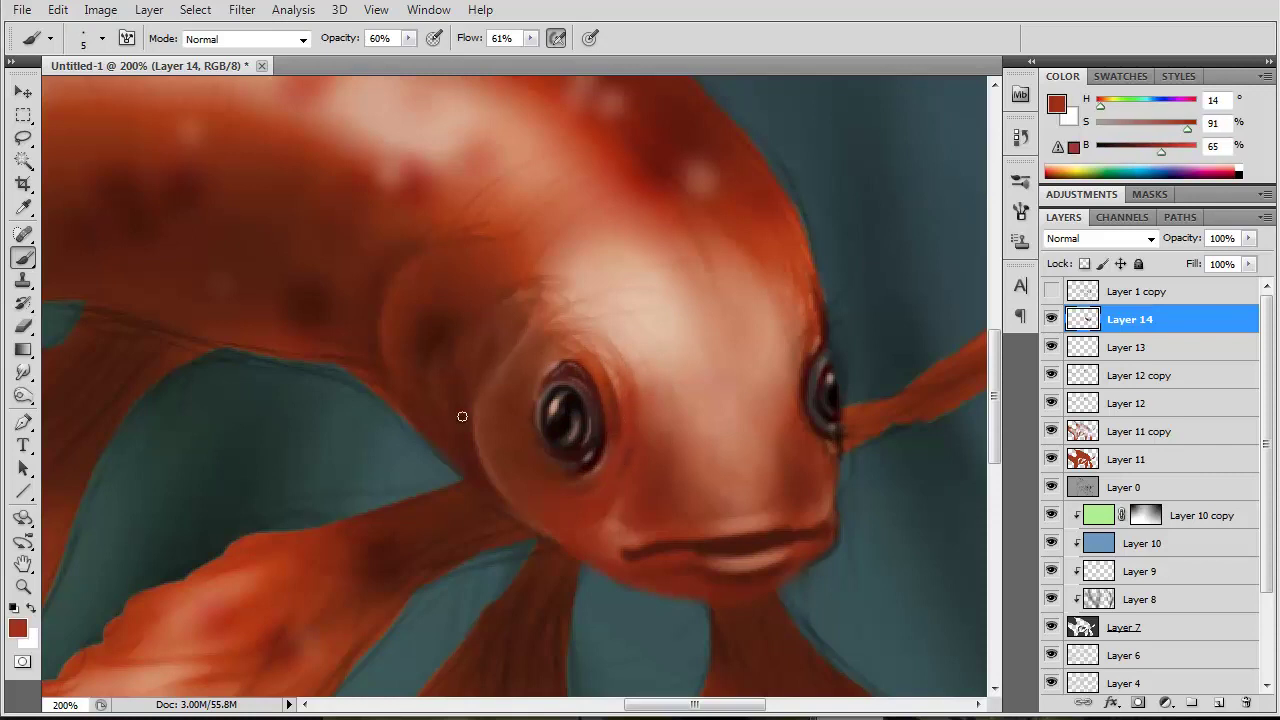
pyautogui.keyDown('alt'); pyautogui.click(575, 339); pyautogui.keyUp('alt')
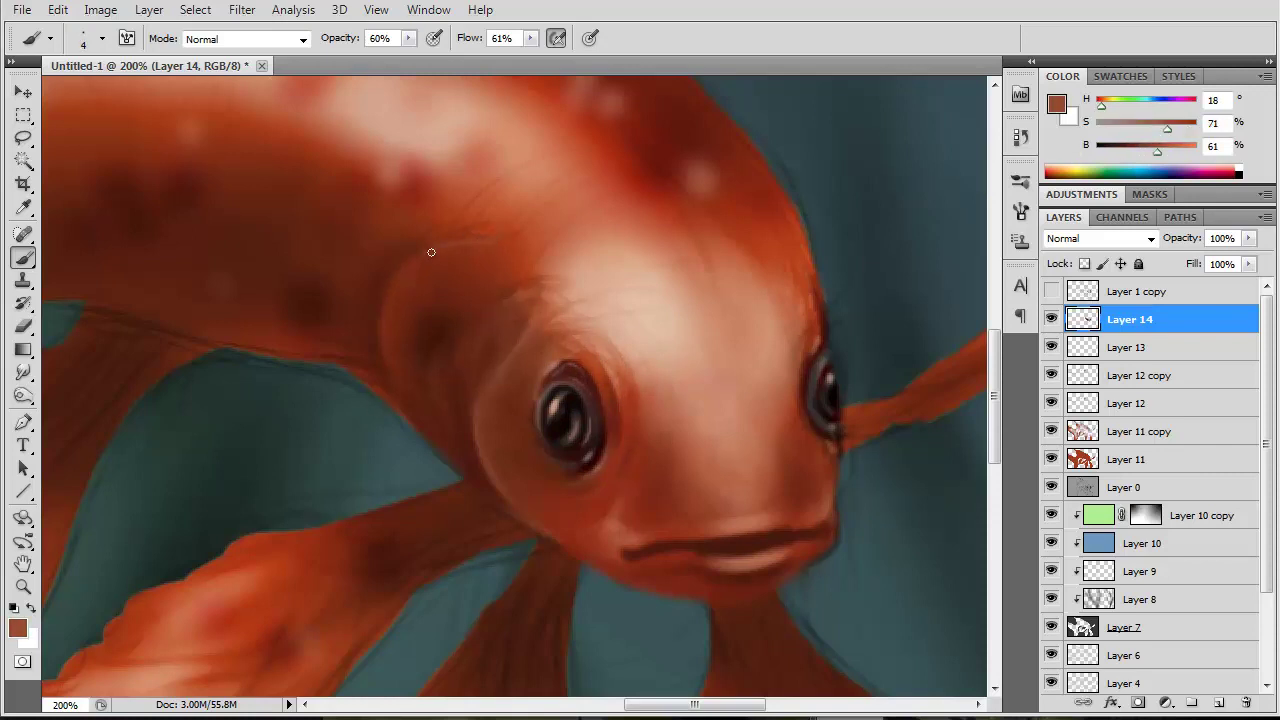
# - Paint a dark red-brown outline along the top of the head's gill curve
pyautogui.keyDown('alt'); pyautogui.click(401, 283); pyautogui.keyUp('alt')
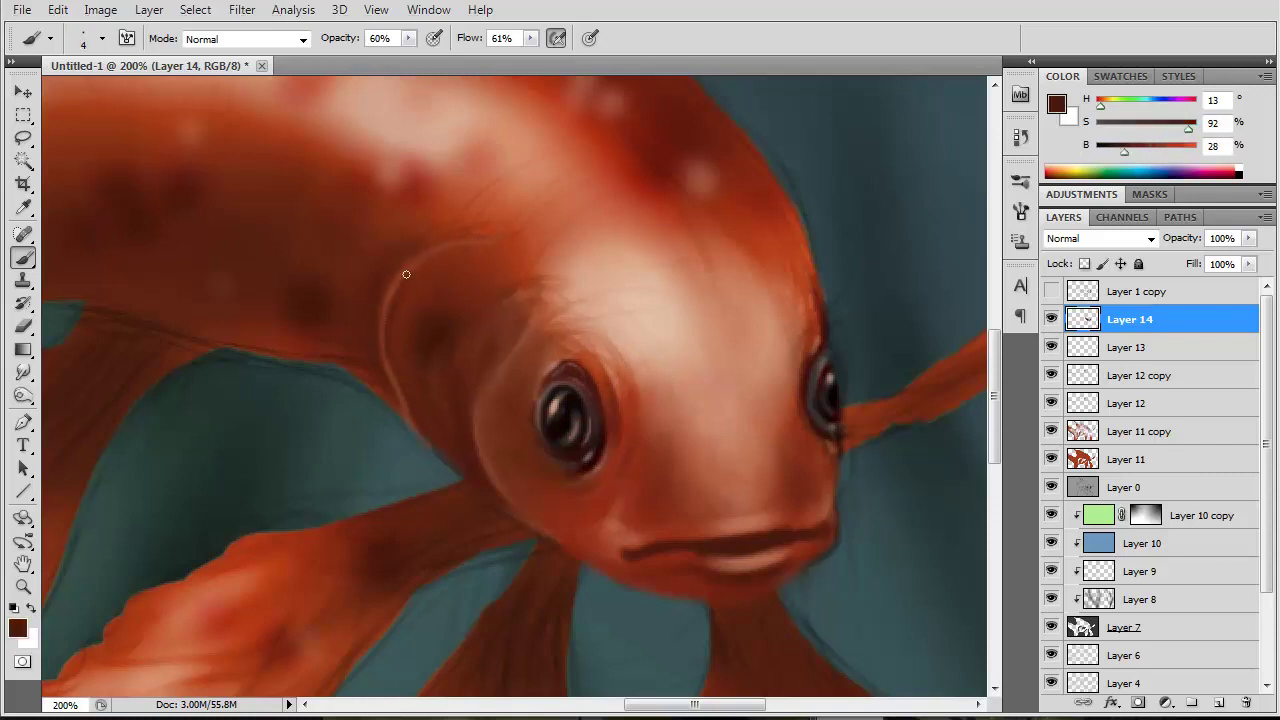
pyautogui.moveTo(406, 274); pyautogui.dragTo(470, 240)
pyautogui.keyDown('alt'); pyautogui.click(443, 304); pyautogui.keyUp('alt')
pyautogui.press(']')
pyautogui.press(']')
pyautogui.press(']')
# - Lighten the area inside the gill curve with brighter orange-brown tones sampled from the head
pyautogui.keyDown('alt'); pyautogui.click(460, 271); pyautogui.keyUp('alt')
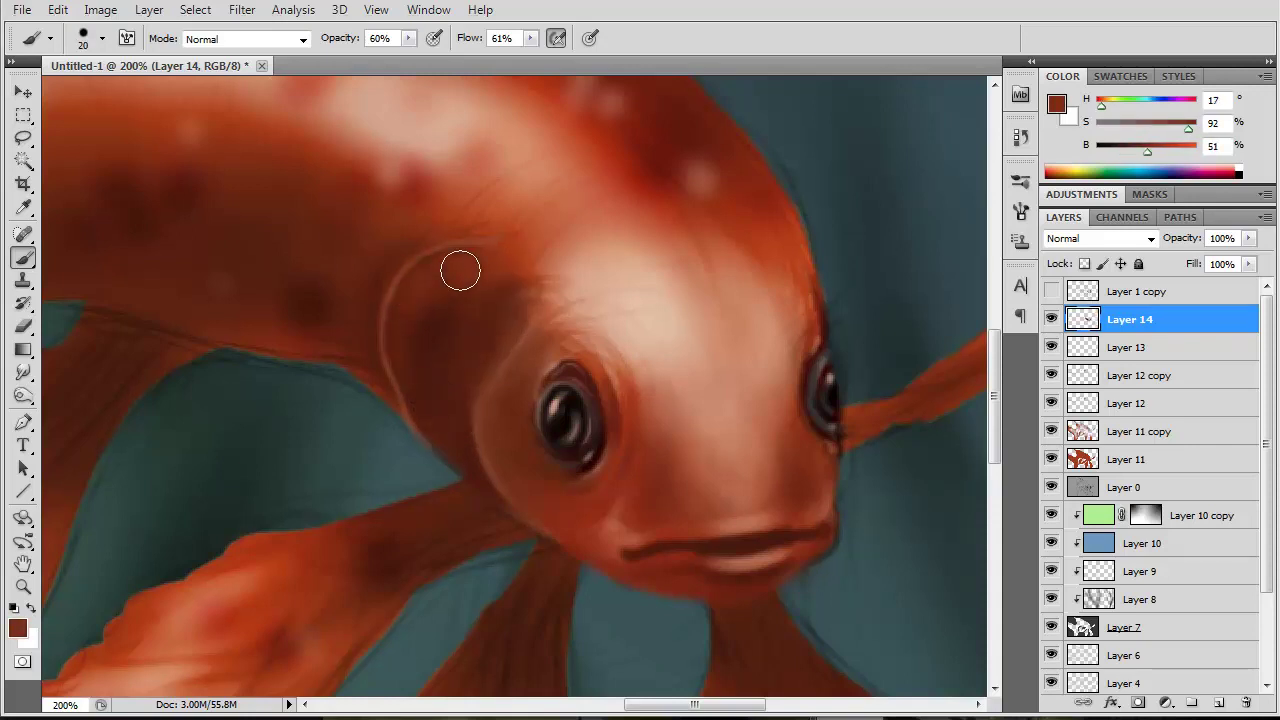
pyautogui.moveTo(460, 271)
pyautogui.mouseDown()
pyautogui.moveTo(409, 334)
pyautogui.moveTo(451, 337)
pyautogui.mouseUp()
pyautogui.keyDown('alt'); pyautogui.click(434, 280); pyautogui.keyUp('alt')
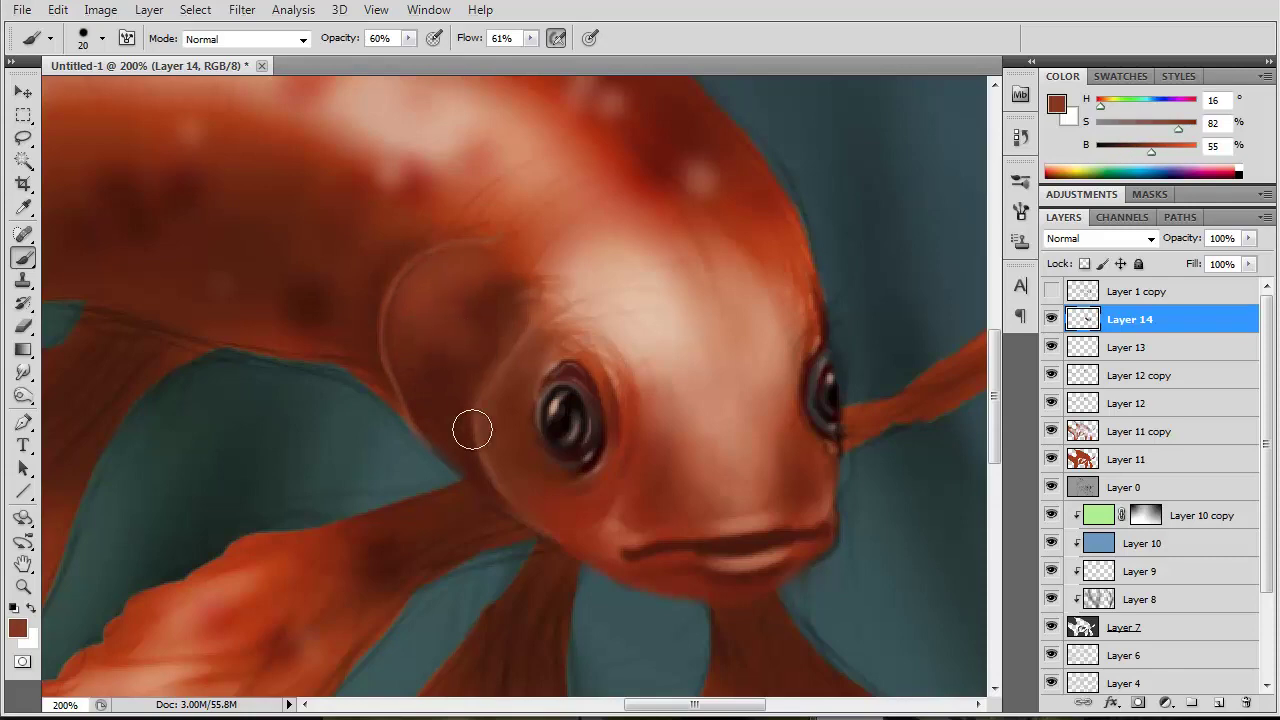
pyautogui.keyDown('alt'); pyautogui.click(429, 331); pyautogui.keyUp('alt')
pyautogui.keyDown('alt'); pyautogui.click(510, 270); pyautogui.keyUp('alt')
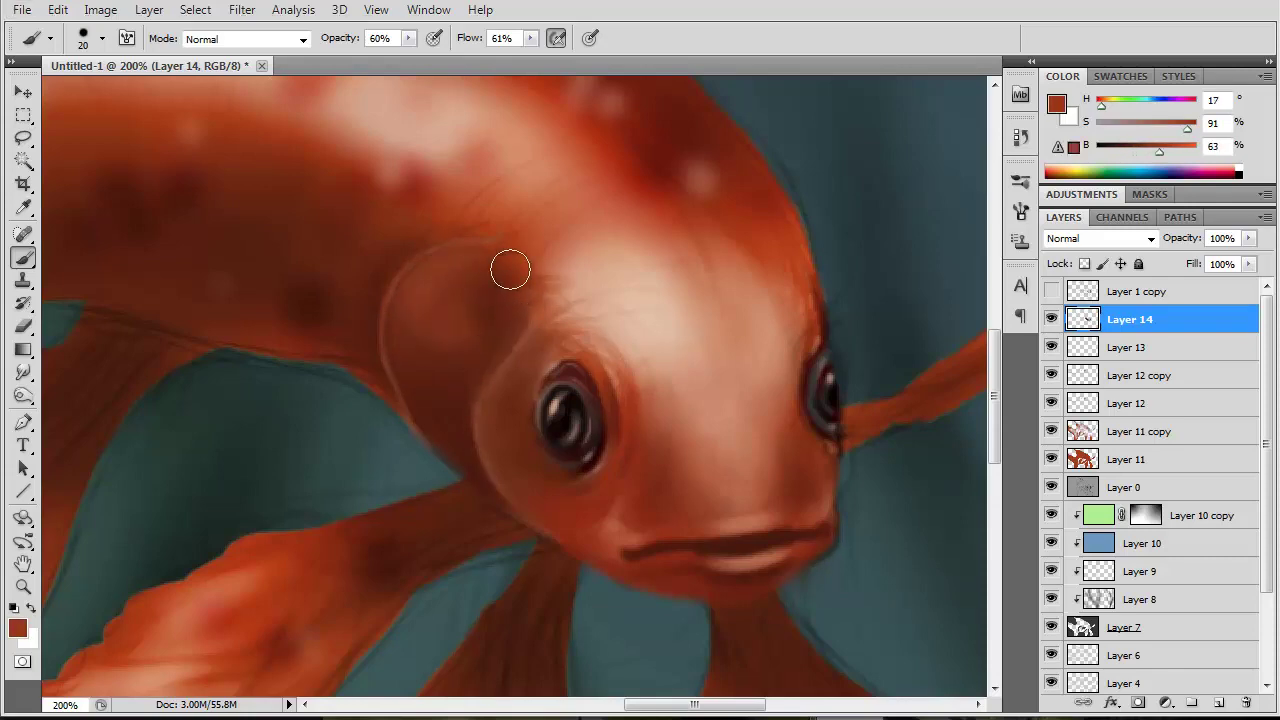
pyautogui.press('[')
pyautogui.press('[')
pyautogui.moveTo(731, 306); pyautogui.dragTo(851, 86)
pyautogui.keyDown('alt'); pyautogui.click(603, 171); pyautogui.keyUp('alt')
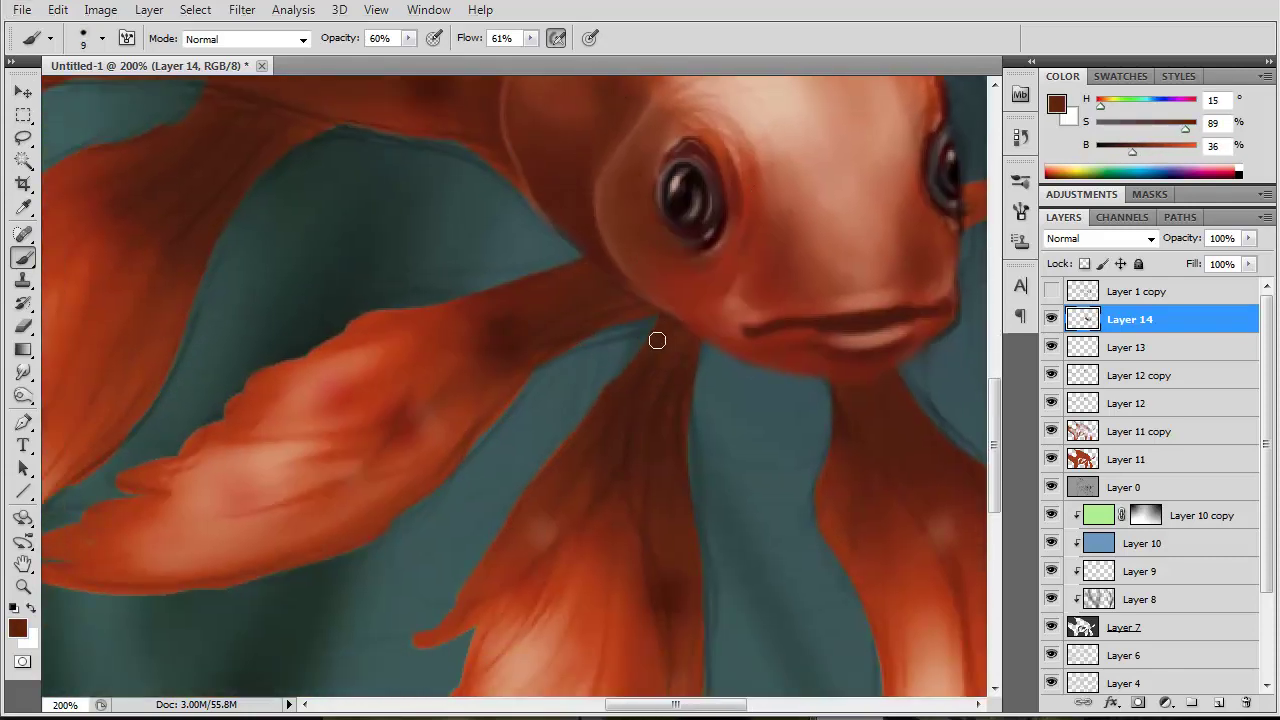
# - Paint dark brown streaks down the lower fins hanging below the mouth
pyautogui.keyDown('alt'); pyautogui.click(656, 400); pyautogui.keyUp('alt')
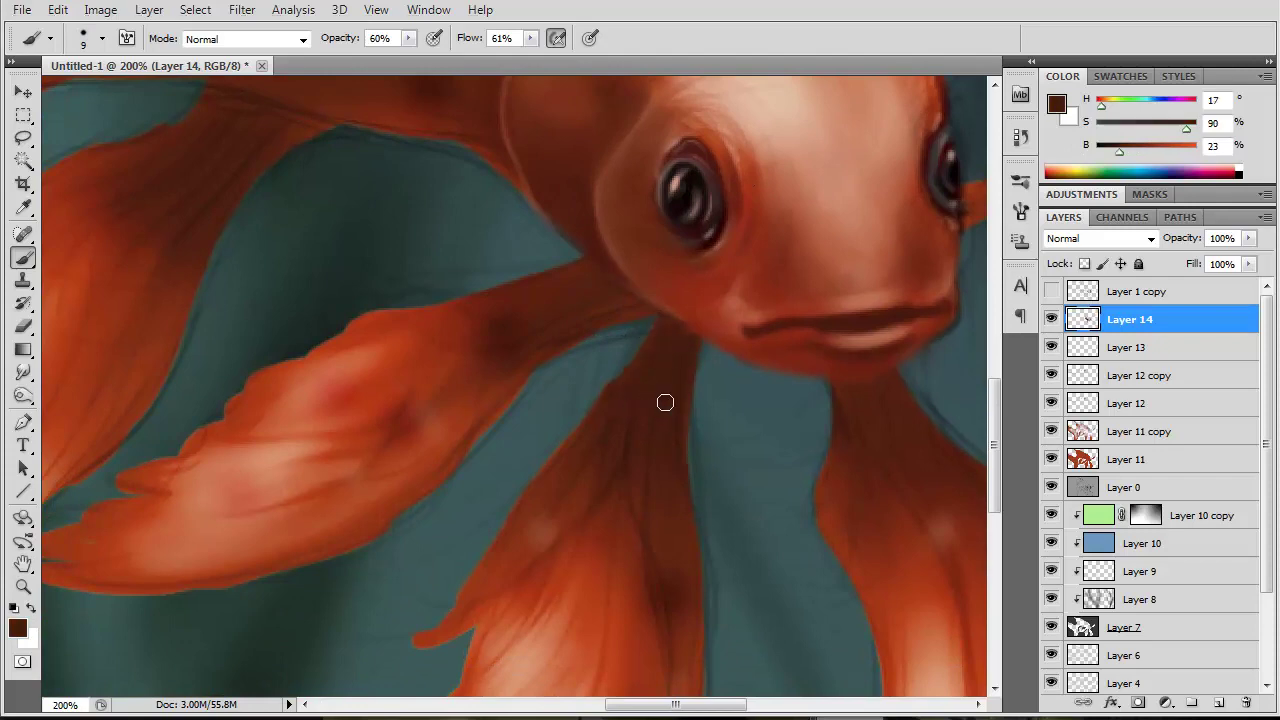
pyautogui.keyDown('alt'); pyautogui.click(563, 531); pyautogui.keyUp('alt')
pyautogui.moveTo(617, 583); pyautogui.dragTo(602, 459)
pyautogui.keyDown('alt'); pyautogui.click(686, 577); pyautogui.keyUp('alt')
pyautogui.moveTo(686, 646)
pyautogui.mouseDown()
pyautogui.moveTo(646, 491)
pyautogui.moveTo(683, 630)
pyautogui.mouseUp()
pyautogui.keyDown('alt'); pyautogui.click(669, 380); pyautogui.keyUp('alt')
pyautogui.moveTo(683, 491); pyautogui.dragTo(568, 316)
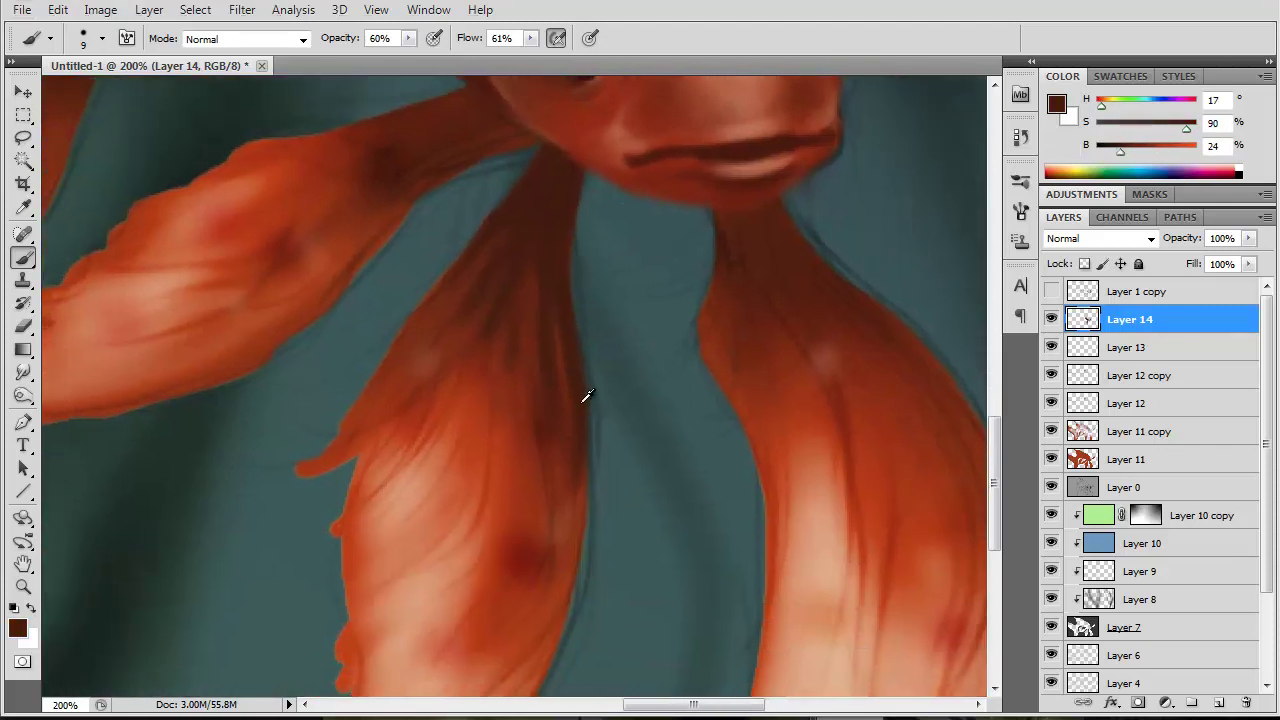
# - With a finer brush, paint thin dark streaks along the left lower fin
pyautogui.keyDown('alt'); pyautogui.click(580, 475); pyautogui.keyUp('alt')
pyautogui.press('[')
pyautogui.press('[')
pyautogui.press('[')
pyautogui.moveTo(558, 632); pyautogui.dragTo(582, 448)
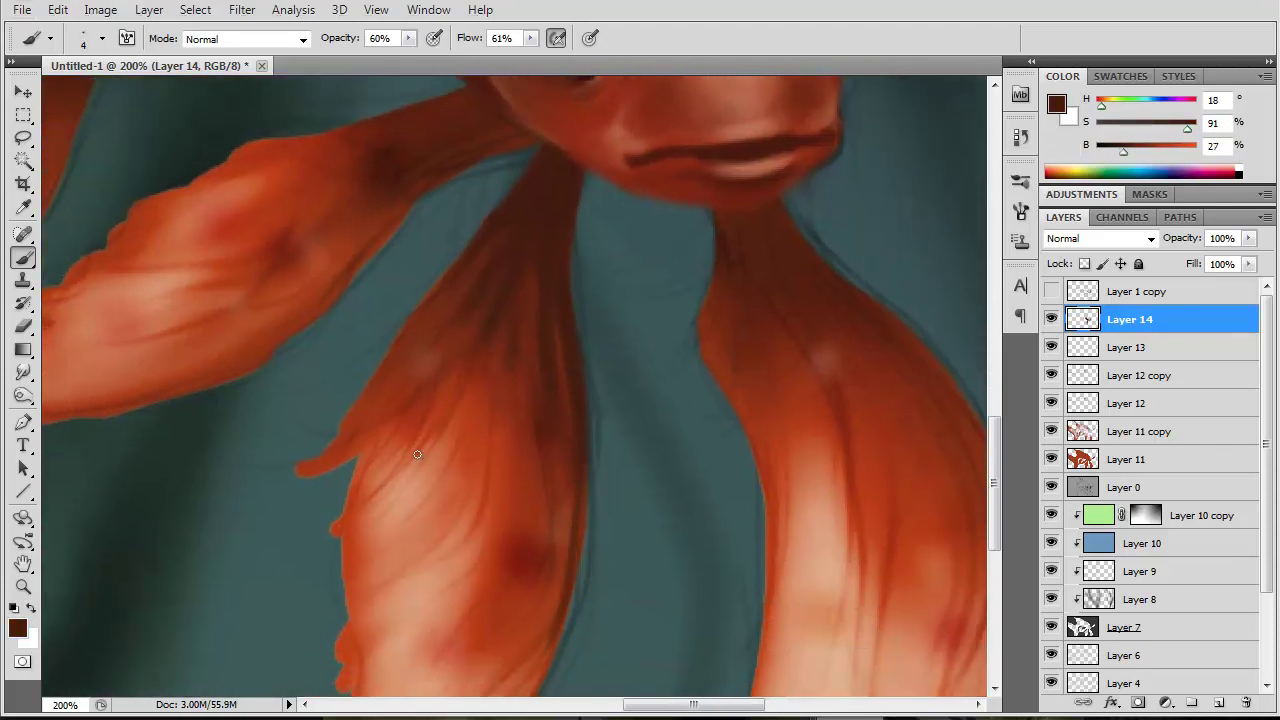
pyautogui.moveTo(472, 532); pyautogui.dragTo(506, 334)
pyautogui.moveTo(456, 570); pyautogui.dragTo(518, 438)
pyautogui.moveTo(522, 526); pyautogui.dragTo(514, 390)
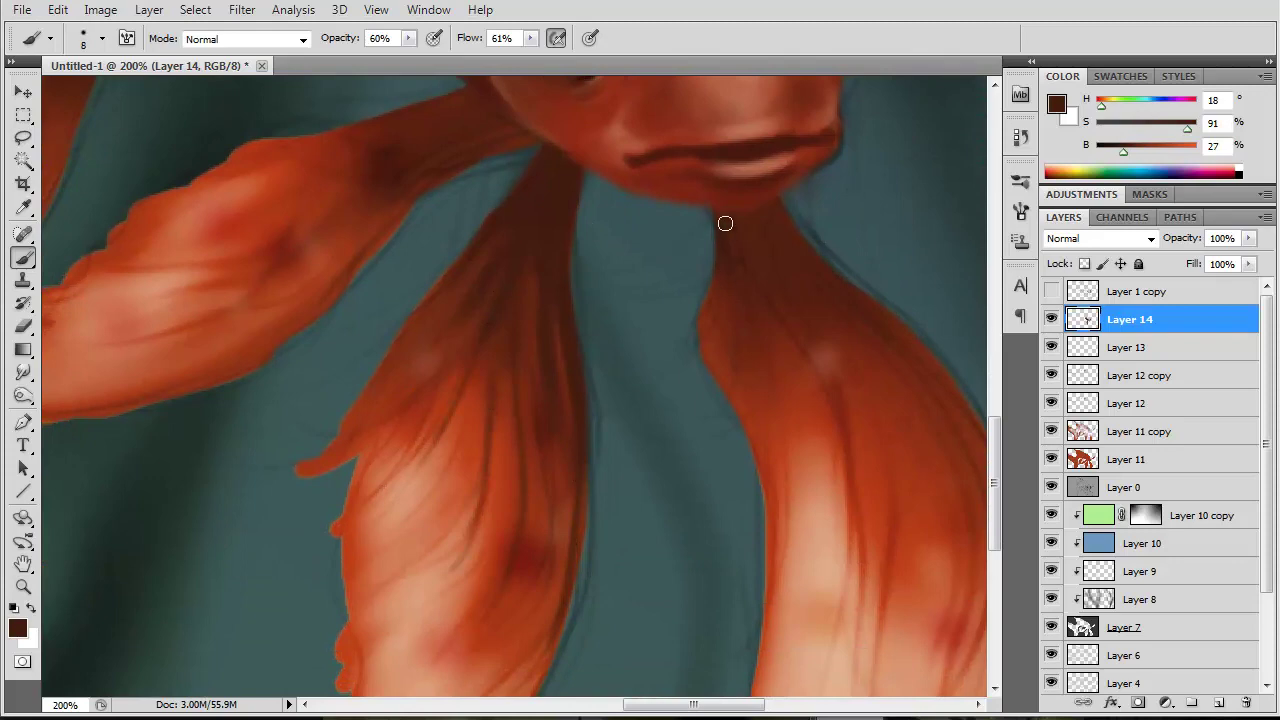
# - Add dark hair-like strokes and light peach streaks to the right lower fin
pyautogui.moveTo(702, 312)
pyautogui.mouseDown()
pyautogui.moveTo(737, 403)
pyautogui.moveTo(737, 349)
pyautogui.moveTo(790, 505)
pyautogui.mouseUp()
pyautogui.moveTo(812, 388); pyautogui.dragTo(868, 570)
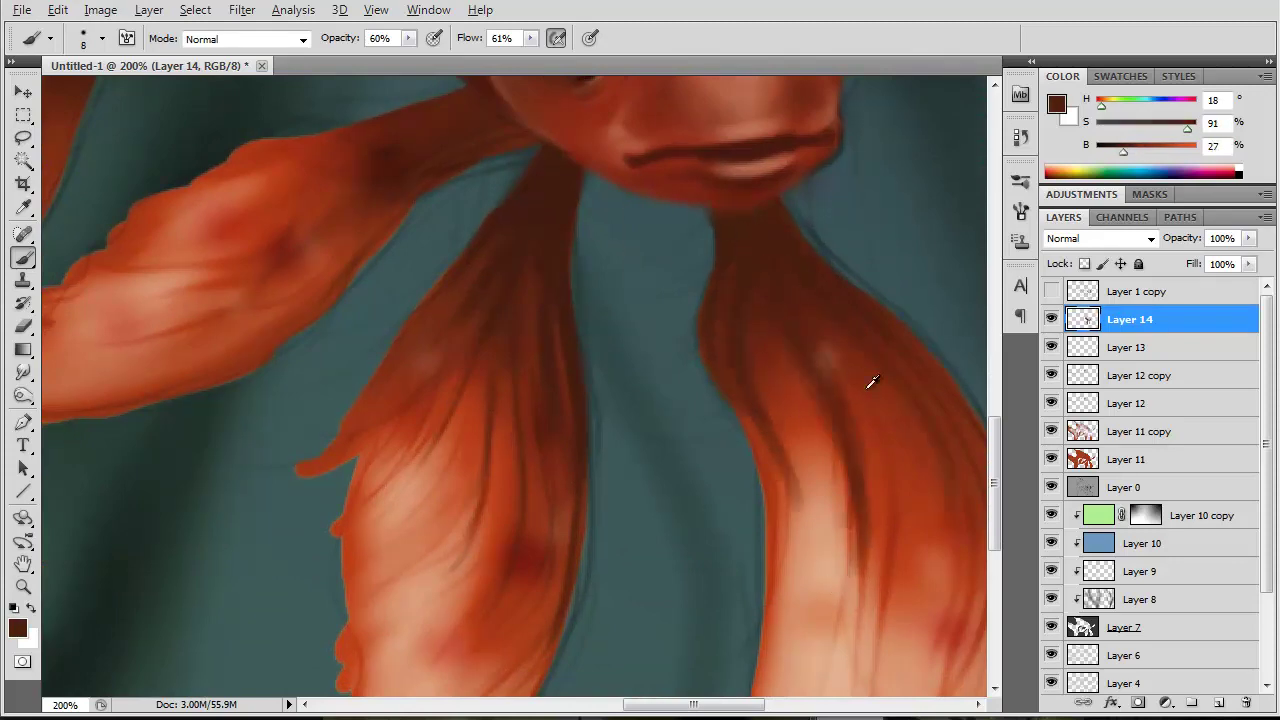
pyautogui.keyDown('alt'); pyautogui.click(815, 500); pyautogui.keyUp('alt')
pyautogui.moveTo(806, 423)
pyautogui.mouseDown()
pyautogui.moveTo(808, 594)
pyautogui.moveTo(840, 410)
pyautogui.moveTo(804, 560)
pyautogui.mouseUp()
pyautogui.keyDown('alt'); pyautogui.click(829, 537); pyautogui.keyUp('alt')
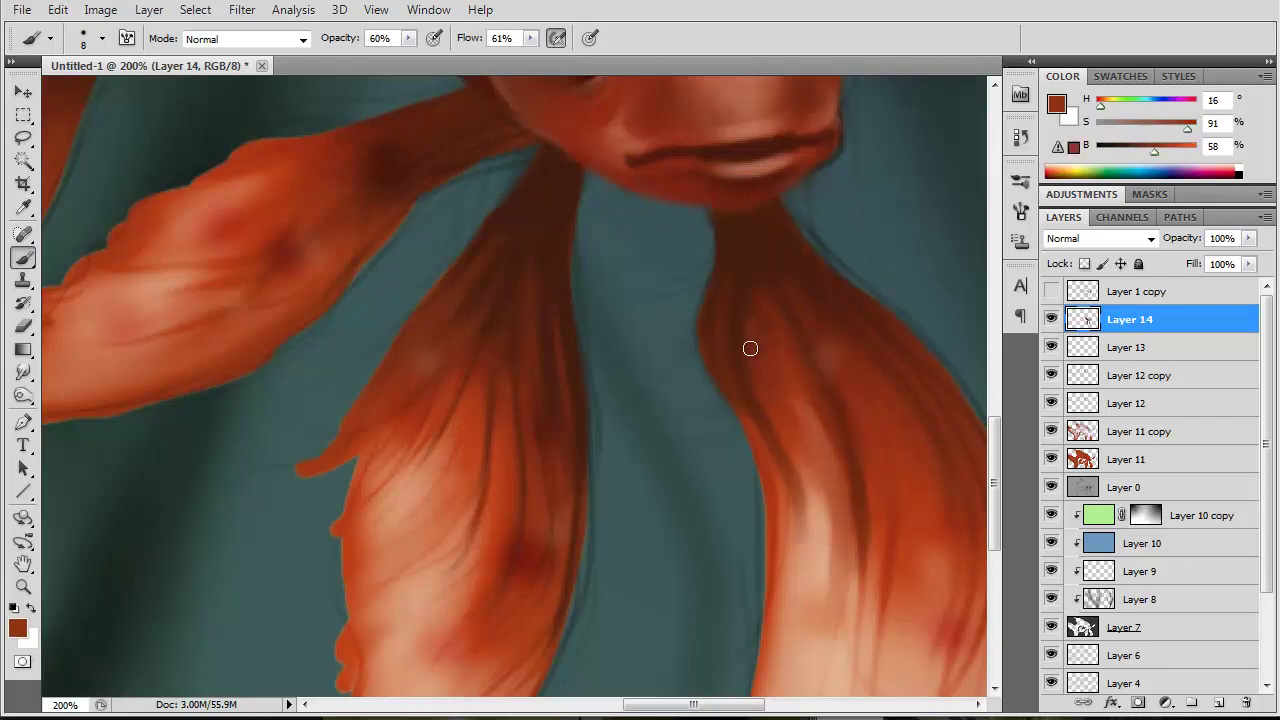
pyautogui.keyDown('alt'); pyautogui.click(749, 349); pyautogui.keyUp('alt')
pyautogui.moveTo(760, 370)
pyautogui.mouseDown()
pyautogui.moveTo(795, 495)
pyautogui.moveTo(802, 462)
pyautogui.mouseUp()
# - Shrink the brush further and zoom out to view the whole fish
pyautogui.moveTo(660, 358); pyautogui.dragTo(737, 314)
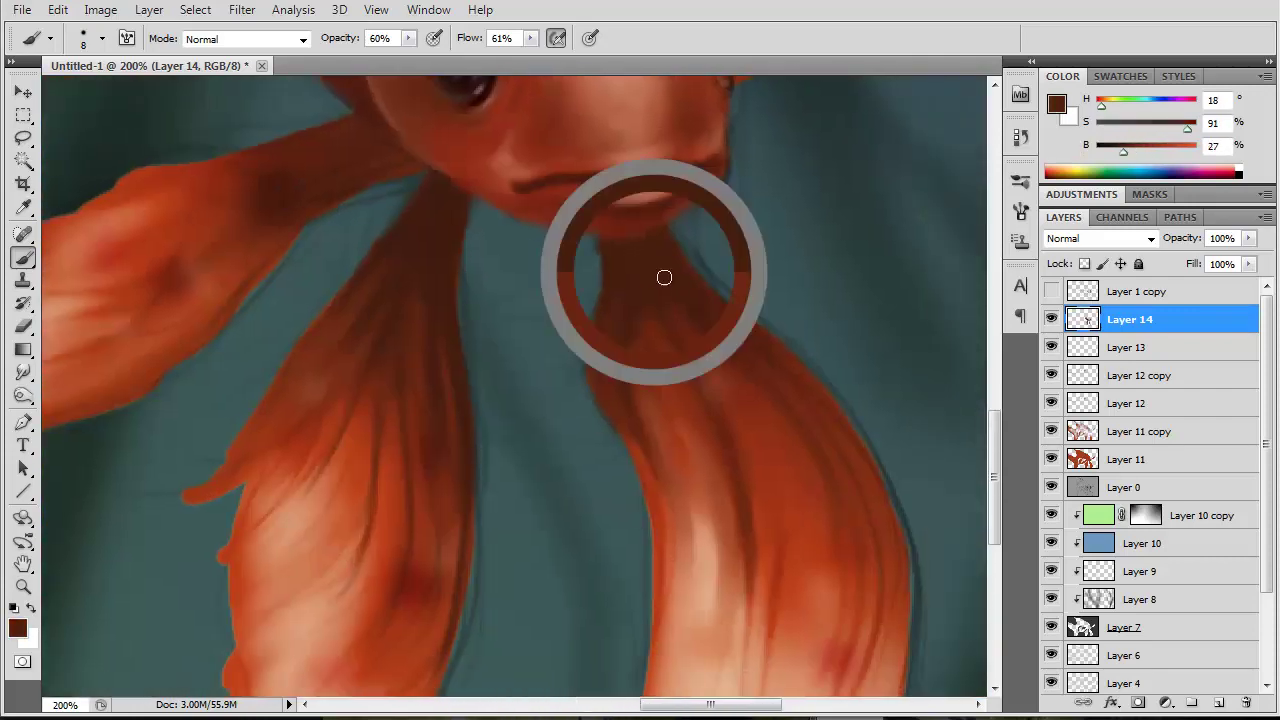
pyautogui.press('[')
pyautogui.press('[')
pyautogui.press('[')
pyautogui.press('z')
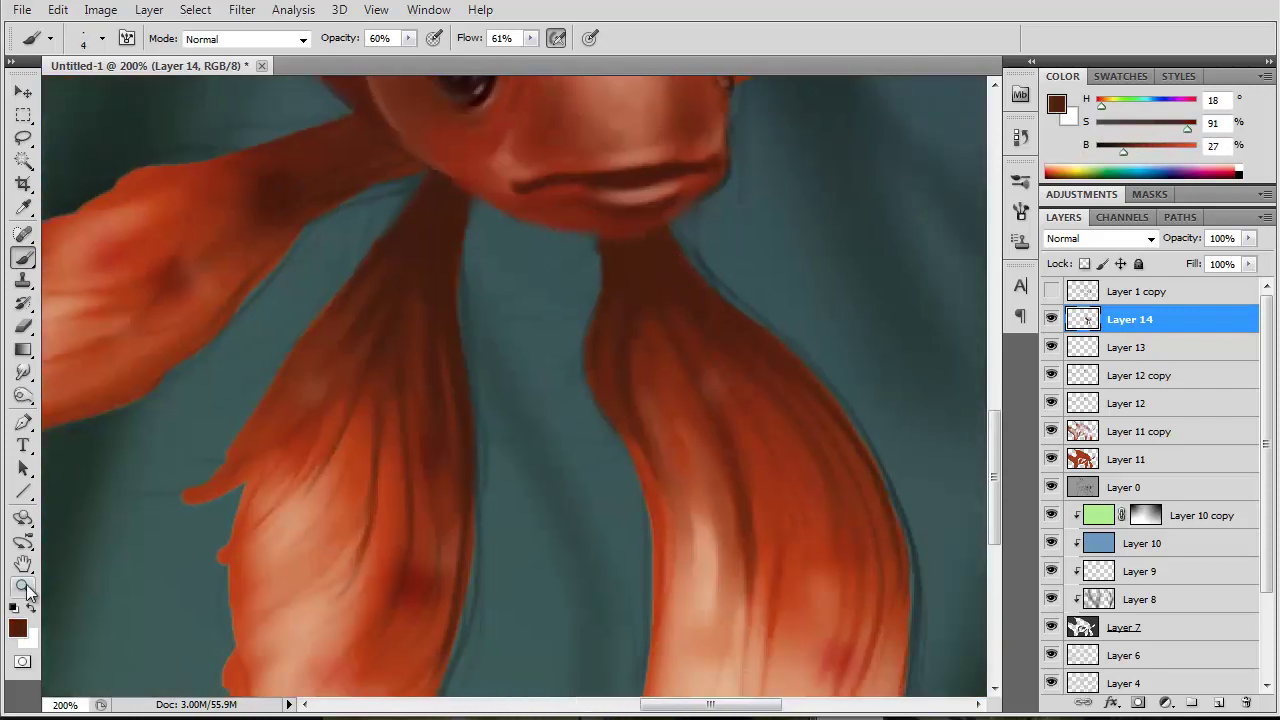
pyautogui.keyDown('alt'); pyautogui.click(658, 320); pyautogui.keyUp('alt')
pyautogui.keyDown('alt'); pyautogui.click(660, 319); pyautogui.keyUp('alt')
# - Paint a dark reddish-brown shadow across the base of the long left fin beneath the eye
pyautogui.click(593, 415)
pyautogui.click(593, 415)
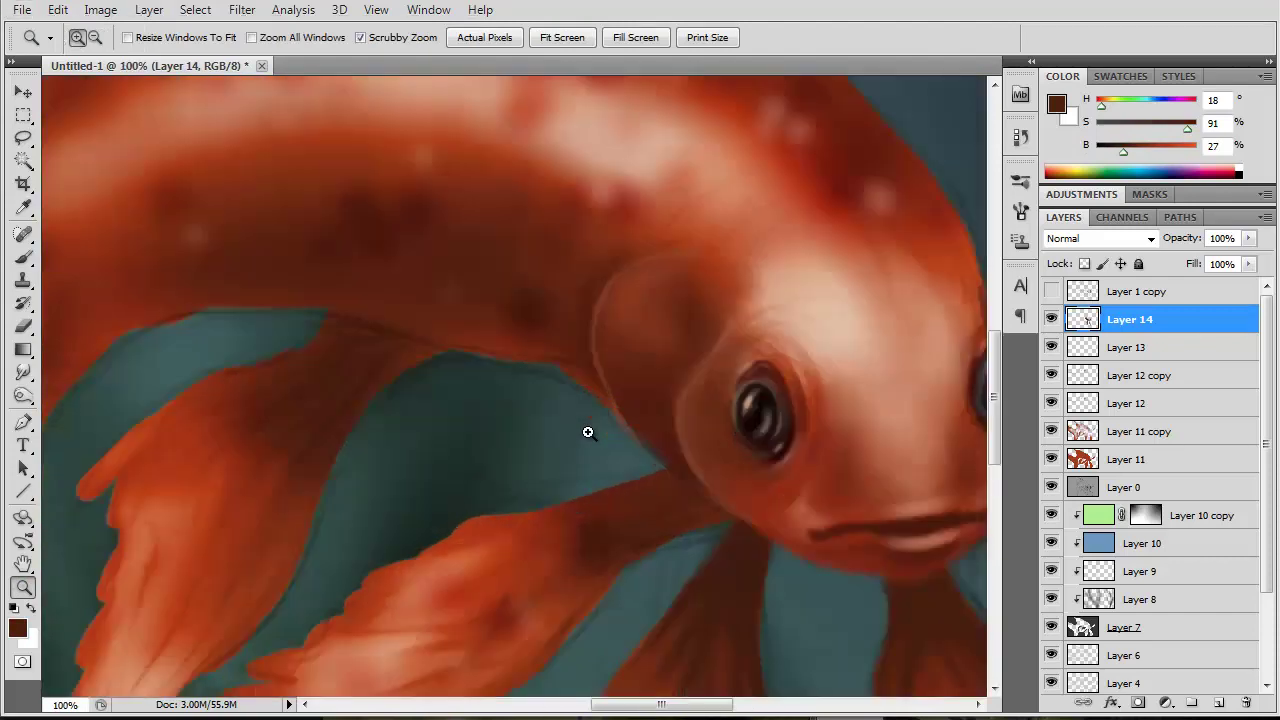
pyautogui.moveTo(586, 431); pyautogui.dragTo(660, 208)
pyautogui.press('b')
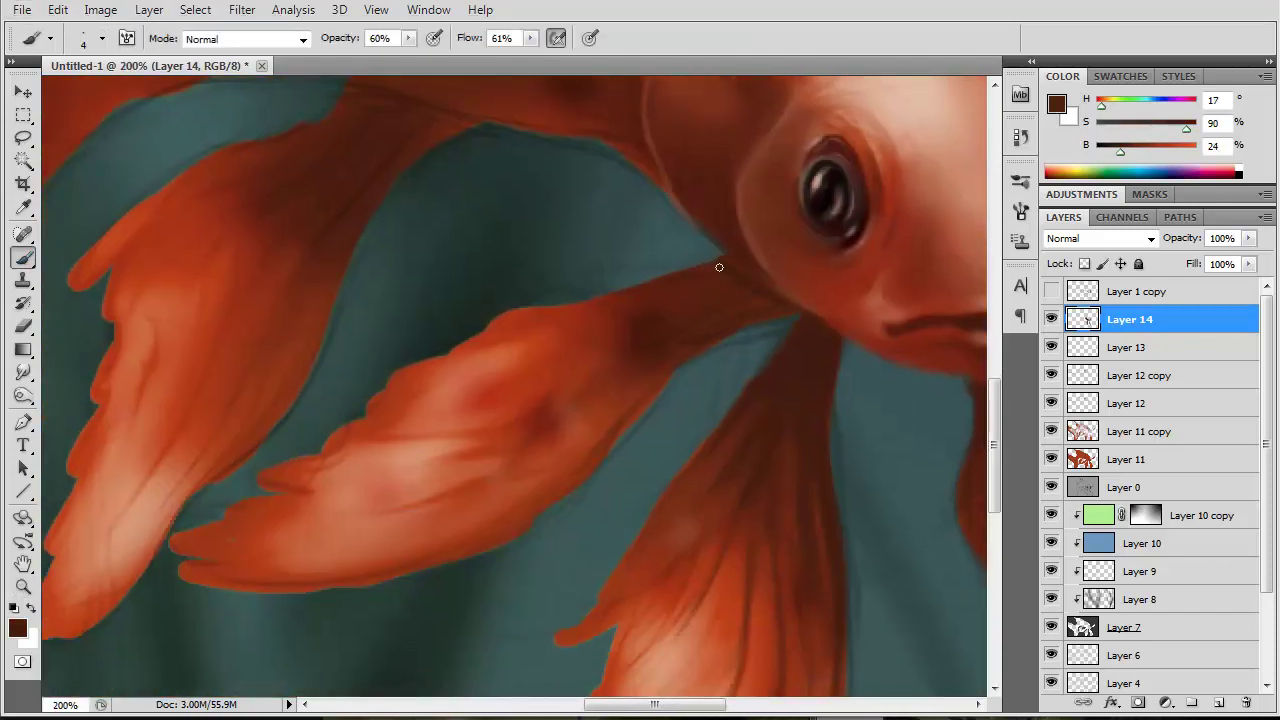
pyautogui.keyDown('alt'); pyautogui.click(737, 317); pyautogui.keyUp('alt')
pyautogui.keyDown('alt'); pyautogui.click(717, 514); pyautogui.keyUp('alt')
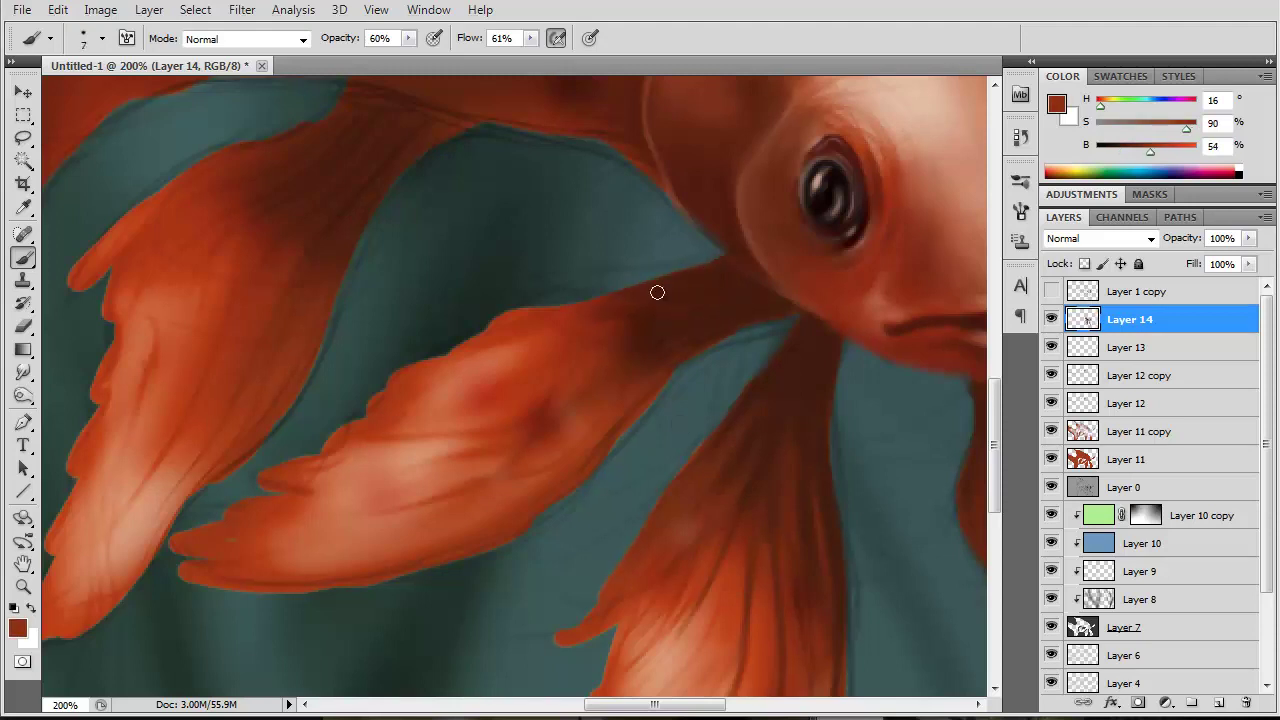
pyautogui.keyDown('alt'); pyautogui.click(575, 322); pyautogui.keyUp('alt')
pyautogui.moveTo(585, 425); pyautogui.dragTo(410, 508)
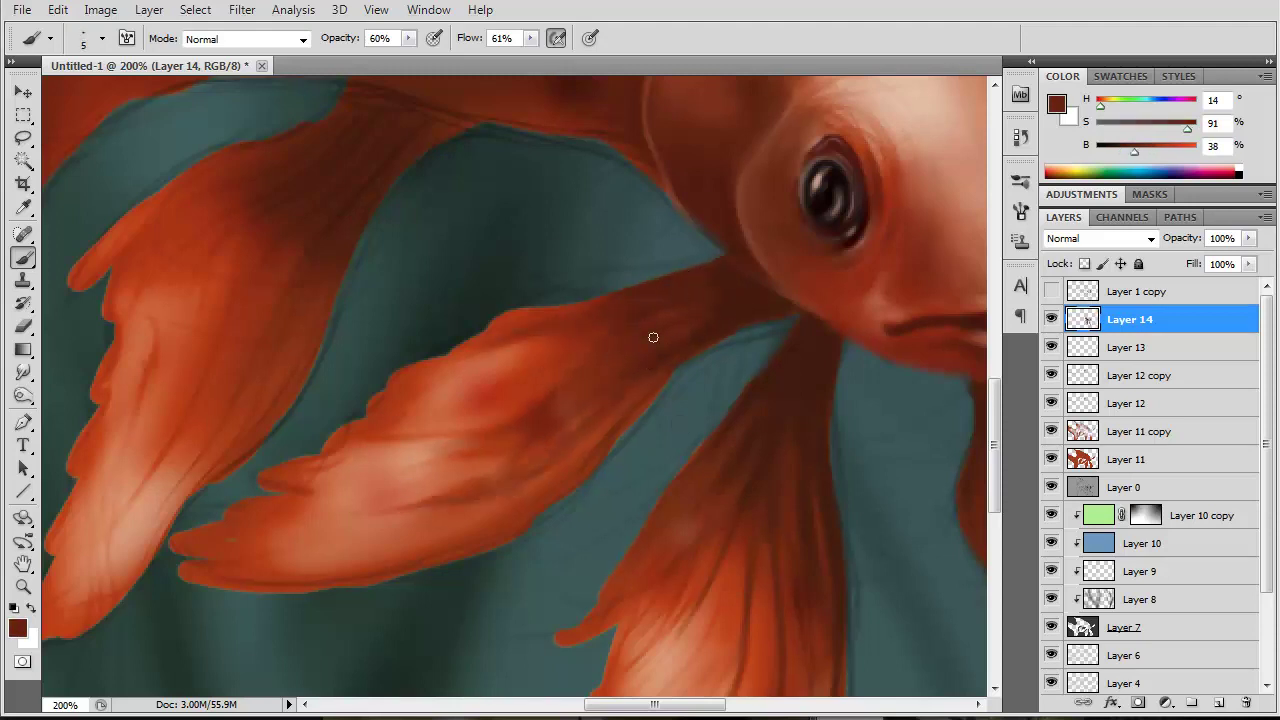
pyautogui.keyDown('alt'); pyautogui.click(484, 396); pyautogui.keyUp('alt')
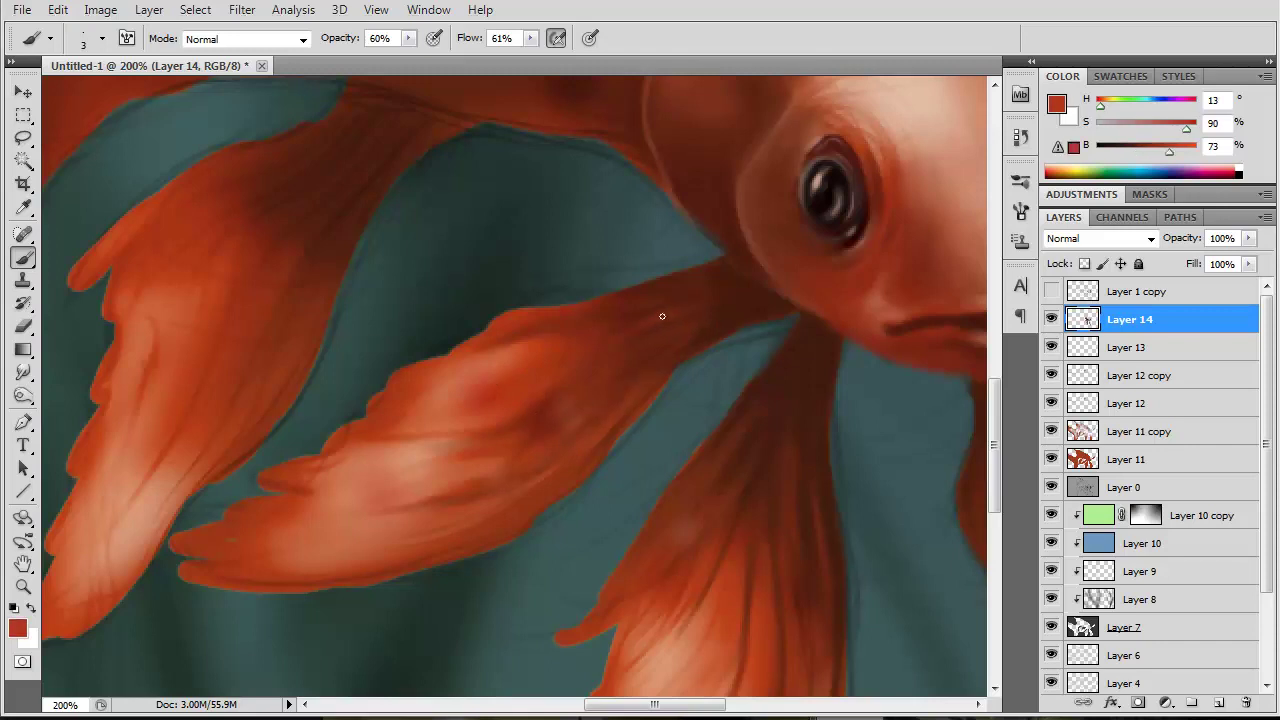
pyautogui.keyDown('alt'); pyautogui.click(759, 288); pyautogui.keyUp('alt')
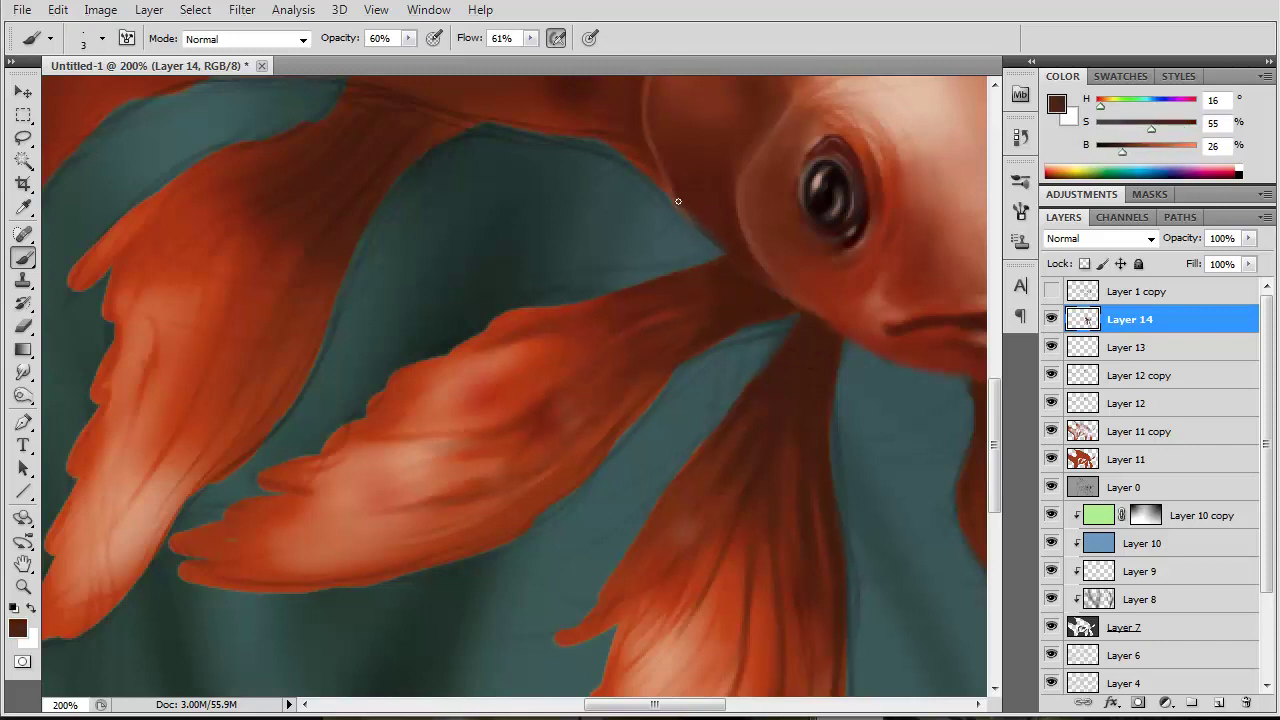
pyautogui.keyDown('alt'); pyautogui.click(737, 255); pyautogui.keyUp('alt')
pyautogui.keyDown('alt'); pyautogui.click(744, 248); pyautogui.keyUp('alt')
pyautogui.moveTo(686, 254); pyautogui.dragTo(662, 457)
# - Paint fine dark rays and pale peach highlight streaks on the fan-shaped fin behind the right eye
pyautogui.moveTo(965, 557); pyautogui.dragTo(568, 527)
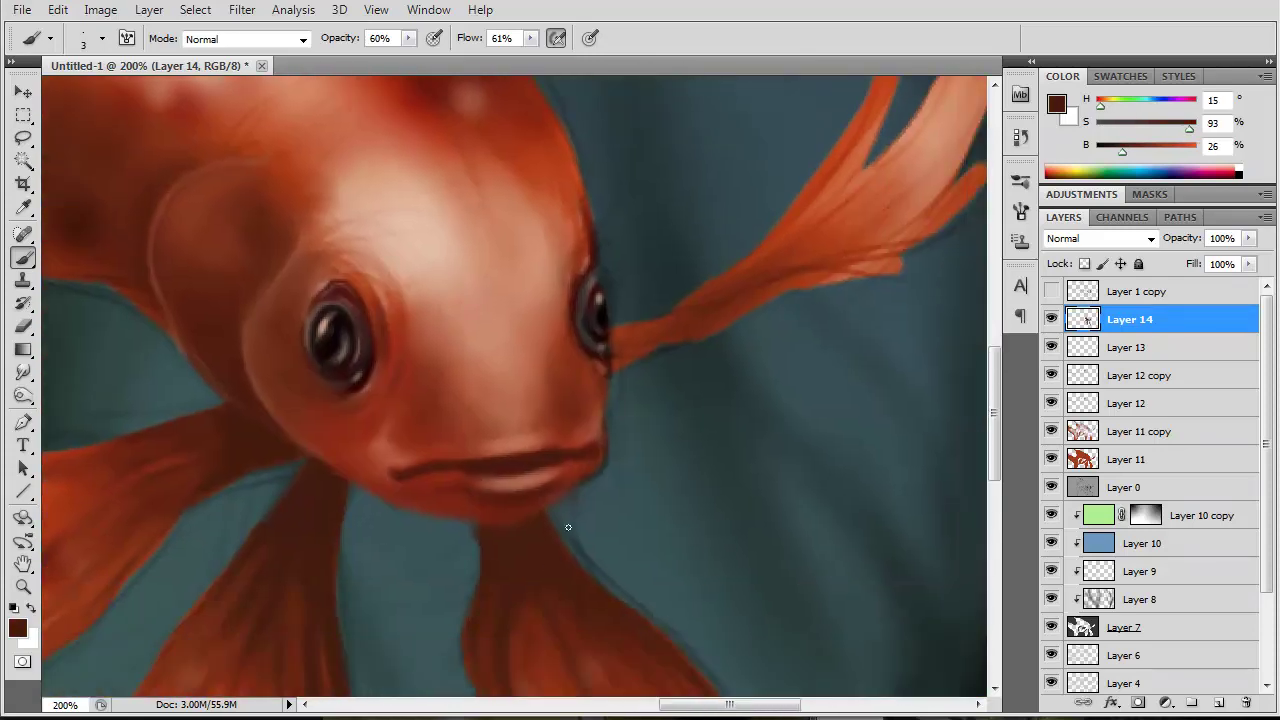
pyautogui.moveTo(642, 347); pyautogui.dragTo(631, 346)
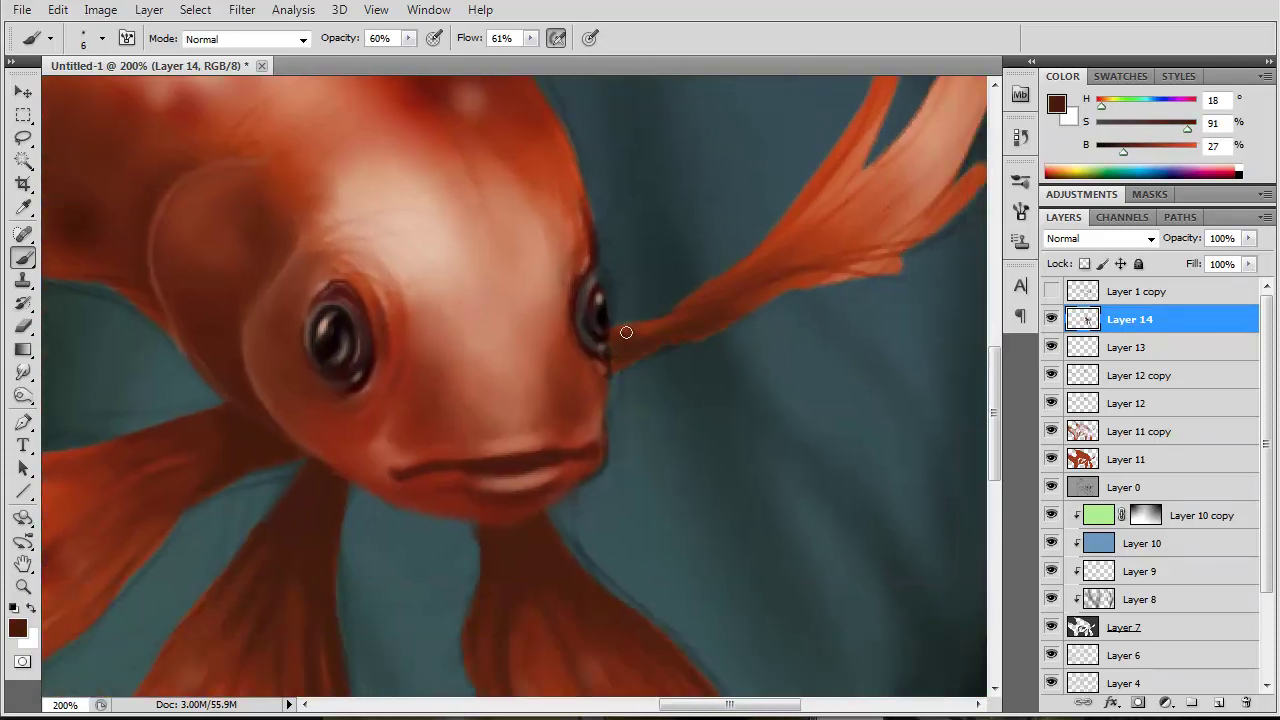
pyautogui.moveTo(762, 267); pyautogui.dragTo(717, 417)
pyautogui.press('[')
pyautogui.press('[')
pyautogui.press('[')
pyautogui.moveTo(809, 386); pyautogui.dragTo(740, 425)
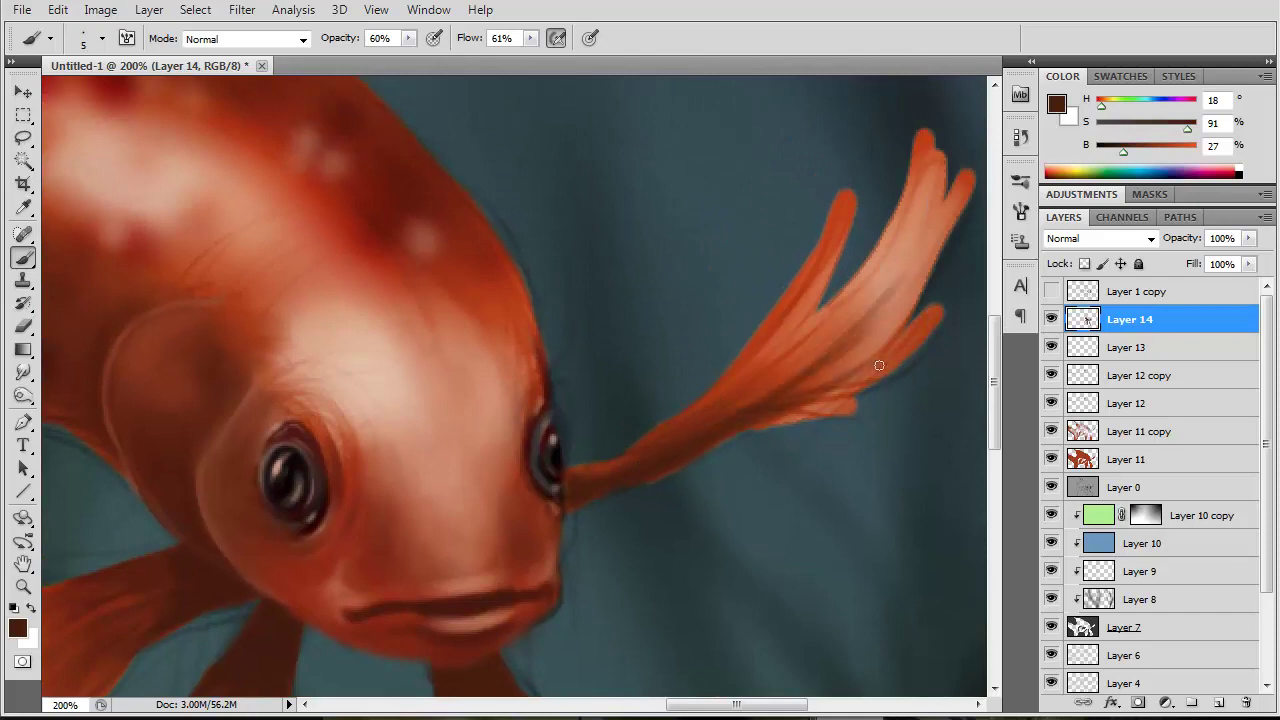
pyautogui.moveTo(890, 290)
pyautogui.mouseDown()
pyautogui.moveTo(822, 300)
pyautogui.moveTo(770, 360)
pyautogui.mouseUp()
pyautogui.keyDown('alt'); pyautogui.click(791, 371); pyautogui.keyUp('alt')
pyautogui.moveTo(850, 308)
pyautogui.mouseDown()
pyautogui.moveTo(790, 390)
pyautogui.moveTo(725, 415)
pyautogui.moveTo(814, 391)
pyautogui.moveTo(814, 357)
pyautogui.moveTo(560, 291)
pyautogui.mouseUp()
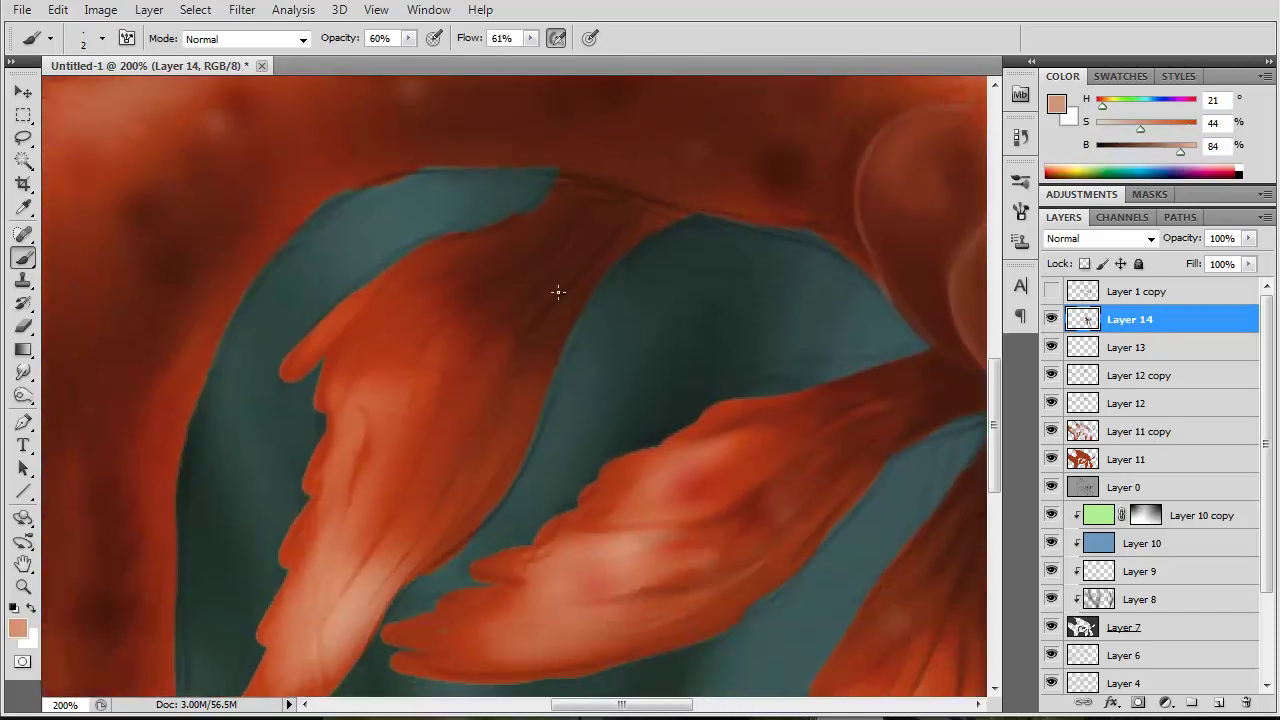
# - Paint dark brown ray strokes along the upper fin's right edge and centre
pyautogui.press(']')
pyautogui.press(']')
pyautogui.press(']')
pyautogui.keyDown('alt'); pyautogui.click(567, 198); pyautogui.keyUp('alt')
pyautogui.keyDown('alt'); pyautogui.click(600, 182); pyautogui.keyUp('alt')
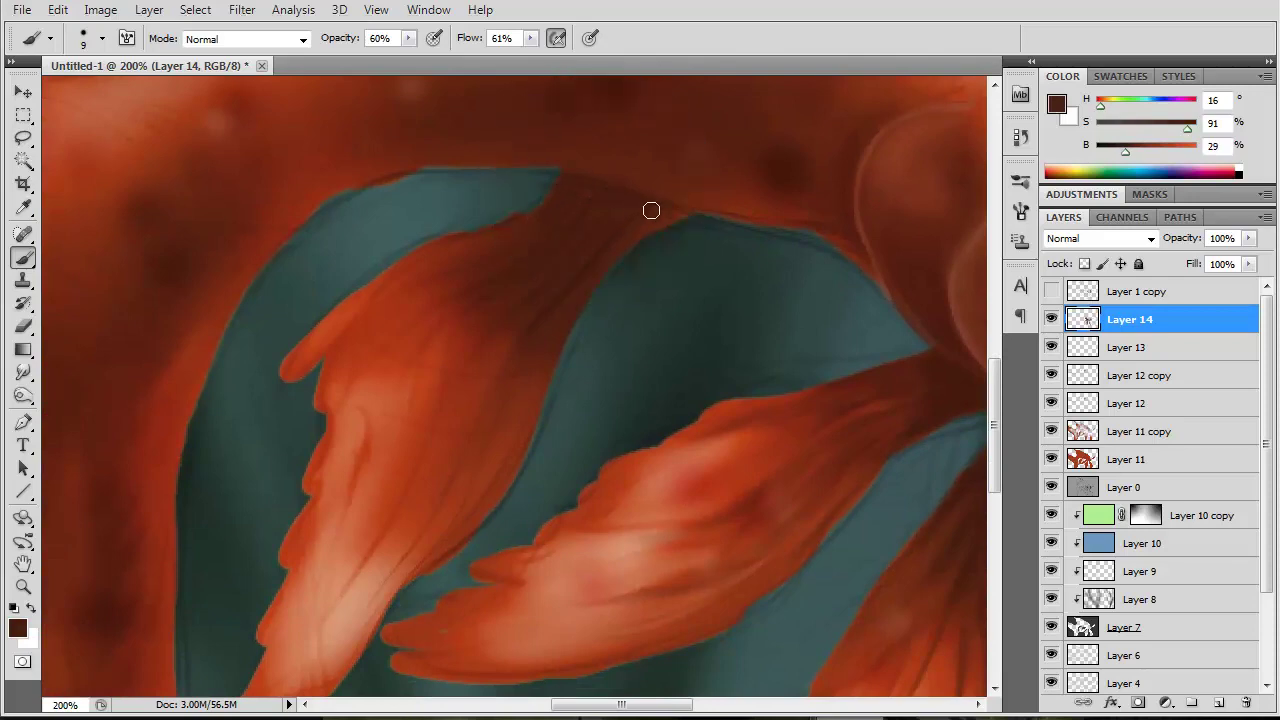
pyautogui.keyDown('alt'); pyautogui.click(628, 234); pyautogui.keyUp('alt')
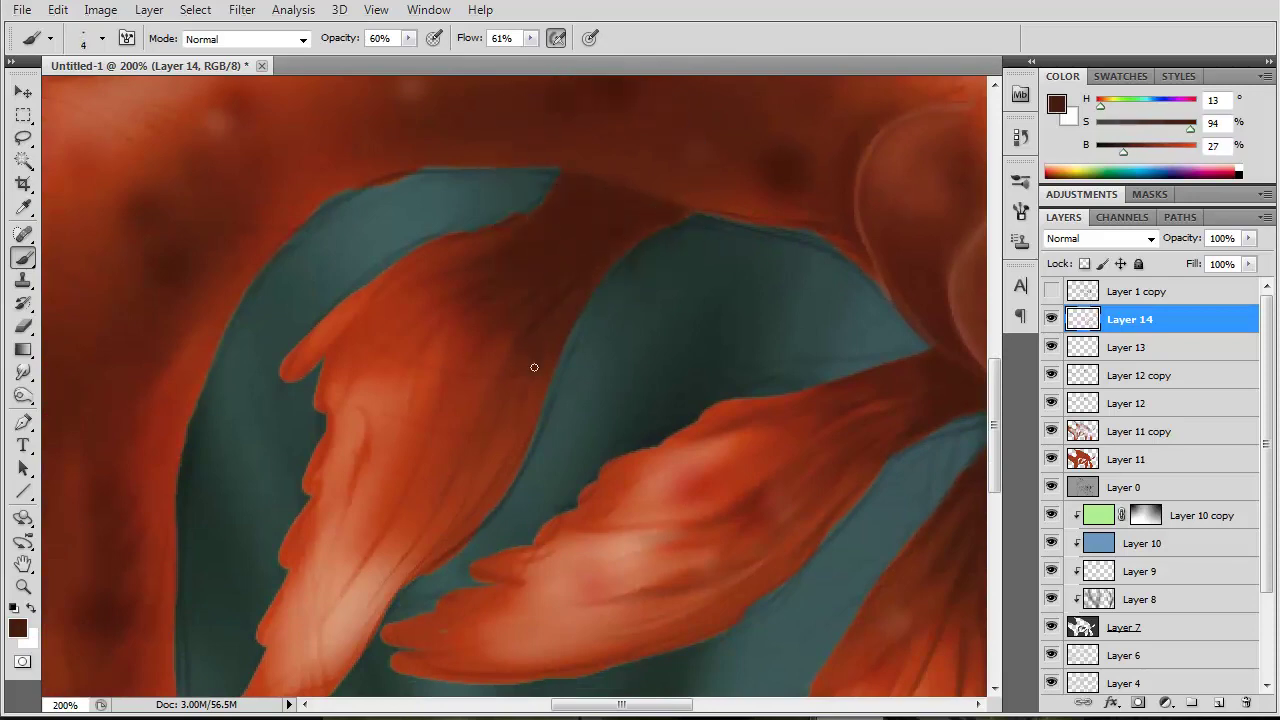
pyautogui.moveTo(540, 398); pyautogui.dragTo(480, 522)
pyautogui.moveTo(440, 376); pyautogui.dragTo(402, 486)
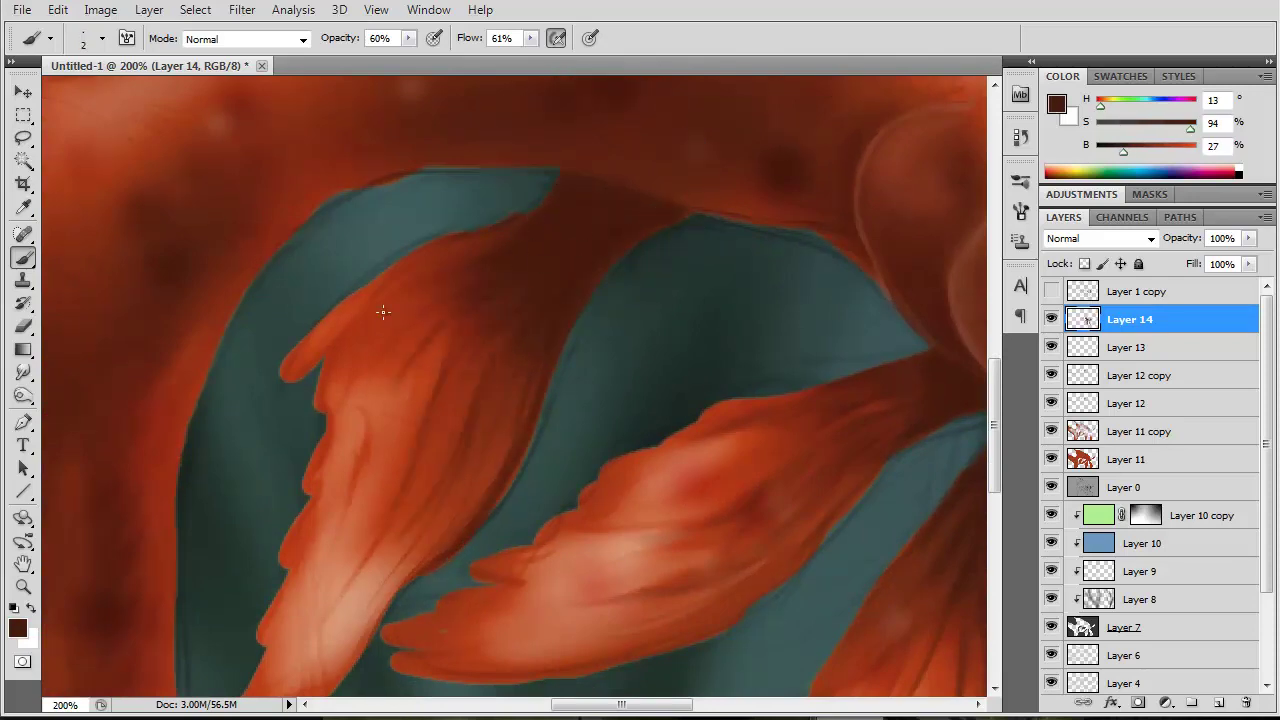
pyautogui.keyDown('alt'); pyautogui.click(581, 261); pyautogui.keyUp('alt')
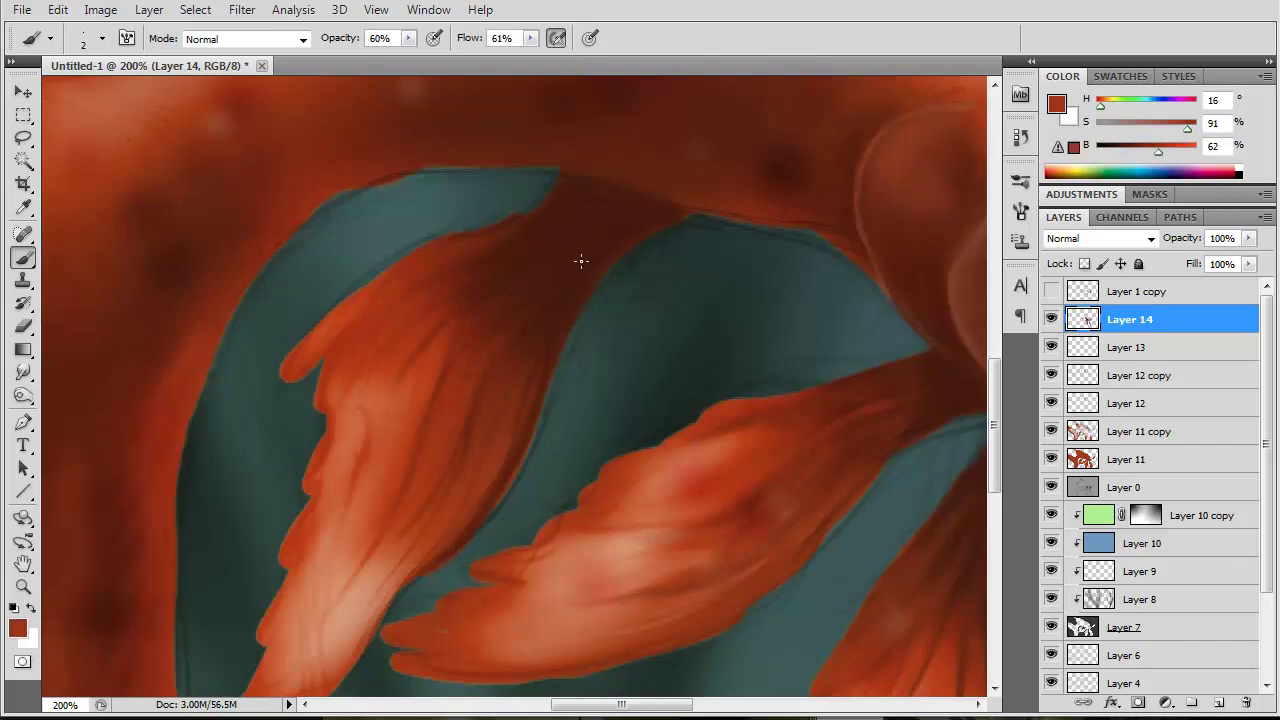
pyautogui.keyDown('alt'); pyautogui.click(331, 473); pyautogui.keyUp('alt')
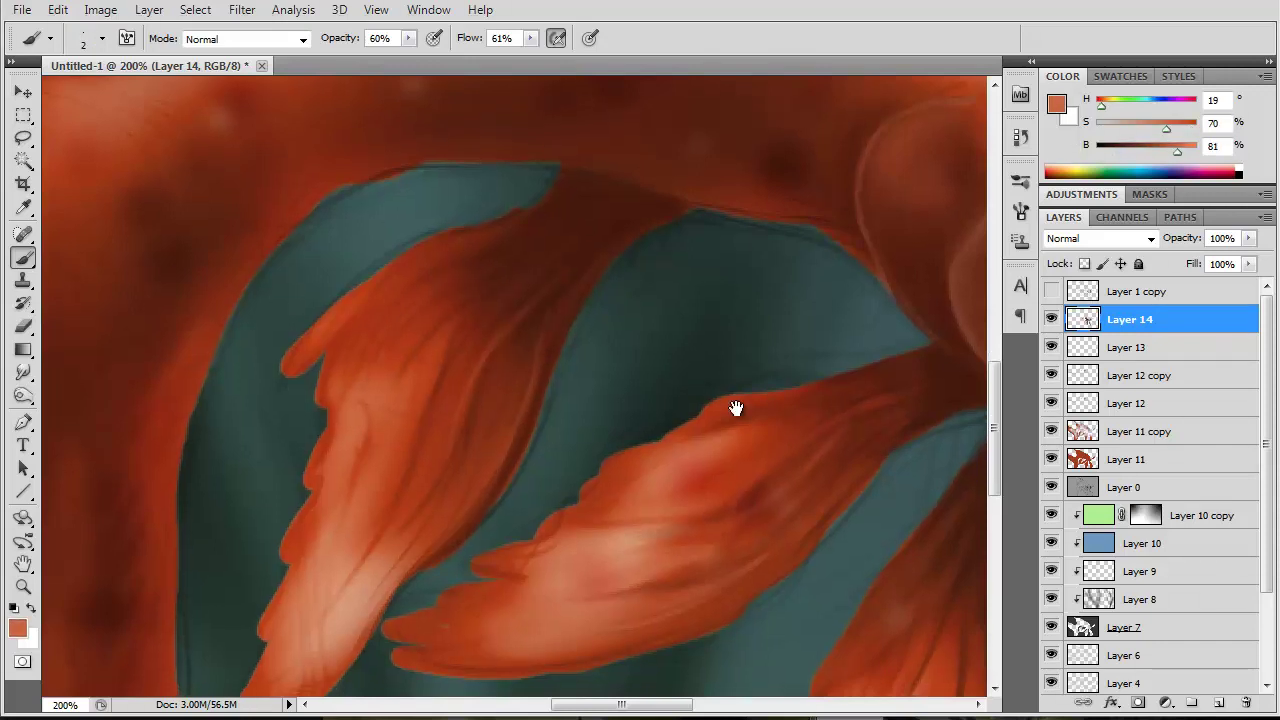
# - Brighten the upper fin's top edge with a lighter orange stroke
pyautogui.moveTo(737, 409); pyautogui.dragTo(617, 119)
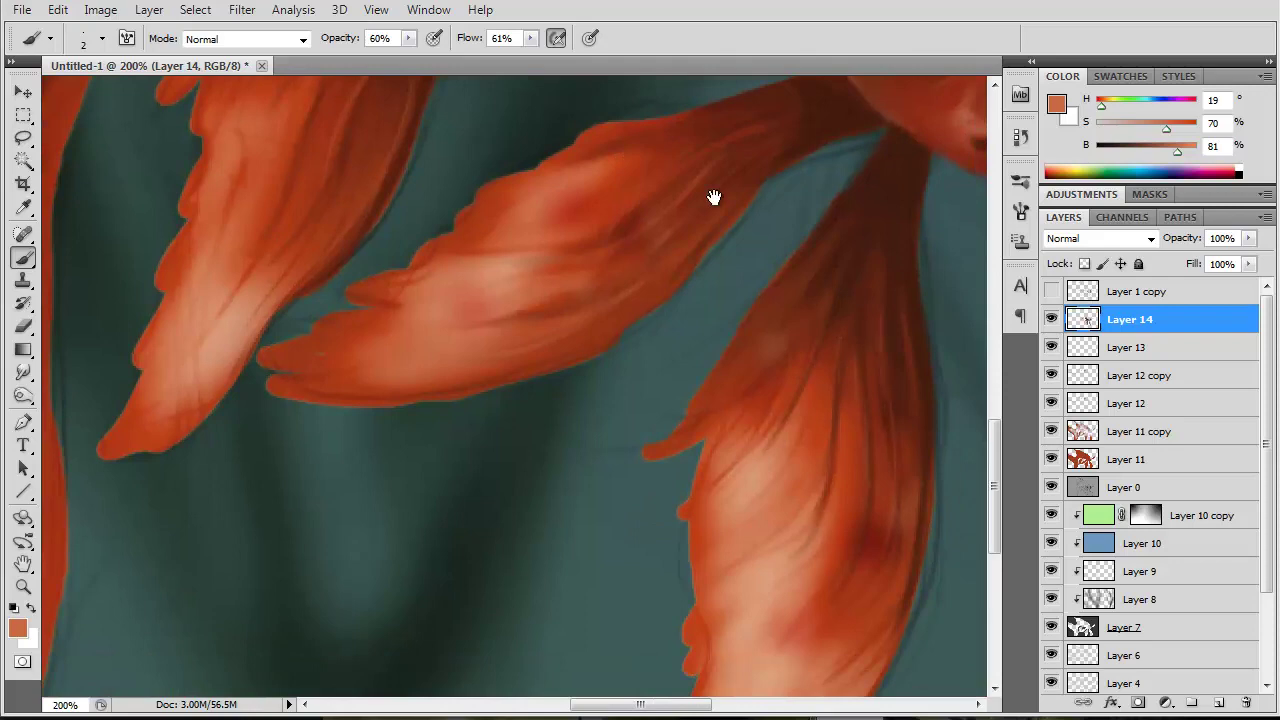
pyautogui.moveTo(713, 197)
pyautogui.mouseDown()
pyautogui.moveTo(603, 306)
pyautogui.moveTo(626, 214)
pyautogui.mouseUp()
pyautogui.keyDown('alt'); pyautogui.click(670, 345); pyautogui.keyUp('alt')
pyautogui.press(']')
pyautogui.press(']')
pyautogui.press(']')
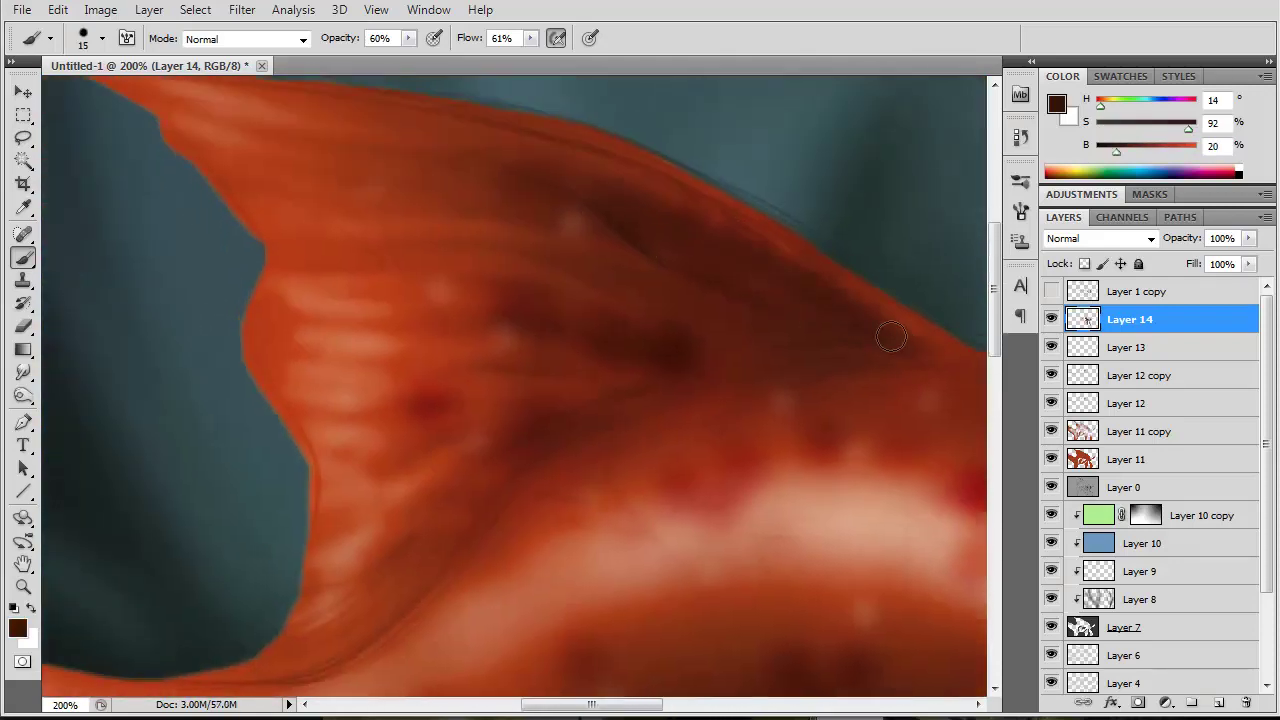
pyautogui.moveTo(780, 290); pyautogui.dragTo(651, 262)
pyautogui.keyDown('alt'); pyautogui.click(836, 325); pyautogui.keyUp('alt')
pyautogui.press('[')
pyautogui.press('[')
pyautogui.press('[')
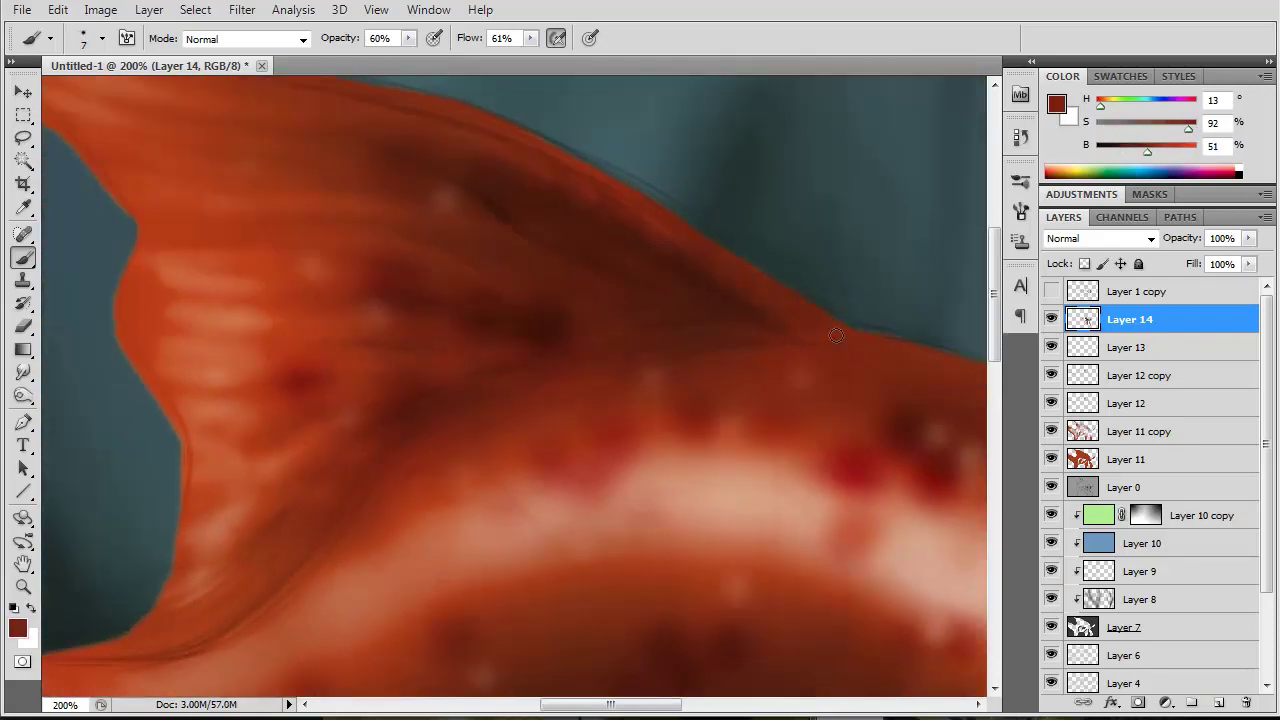
pyautogui.keyDown('alt'); pyautogui.click(805, 320); pyautogui.keyUp('alt')
pyautogui.press(']')
pyautogui.press(']')
pyautogui.press(']')
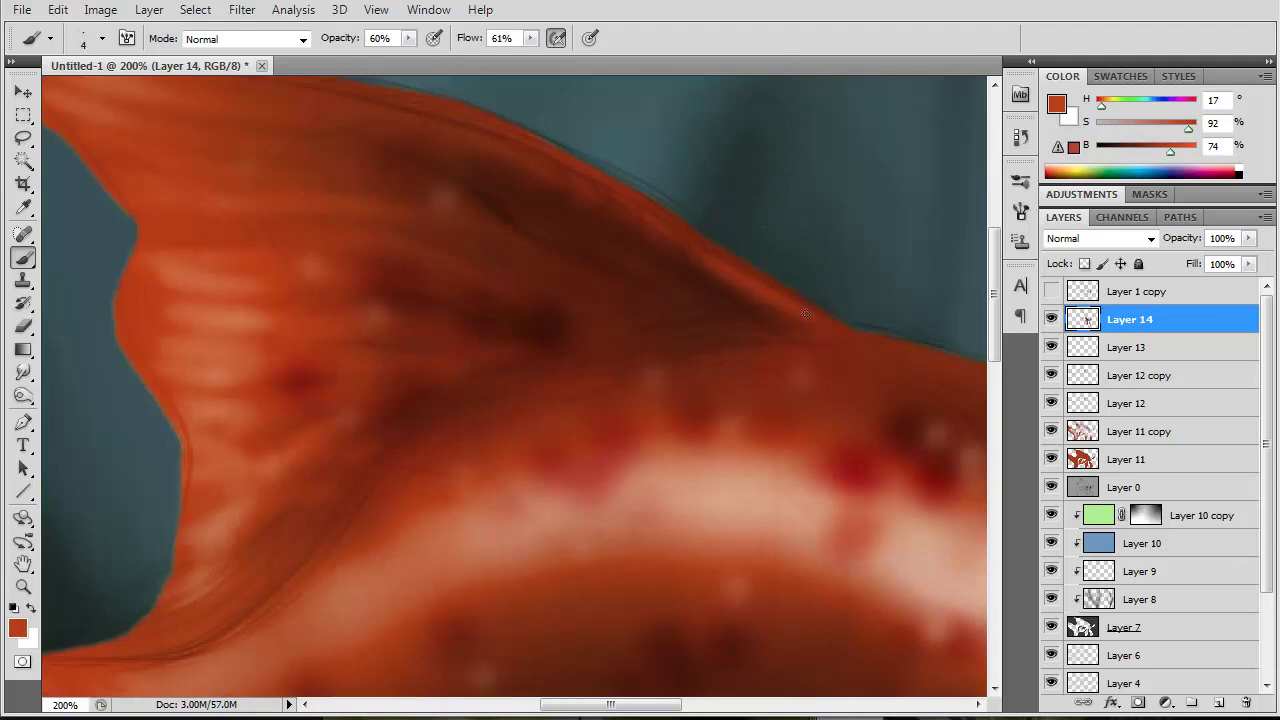
pyautogui.moveTo(464, 130); pyautogui.dragTo(598, 186)
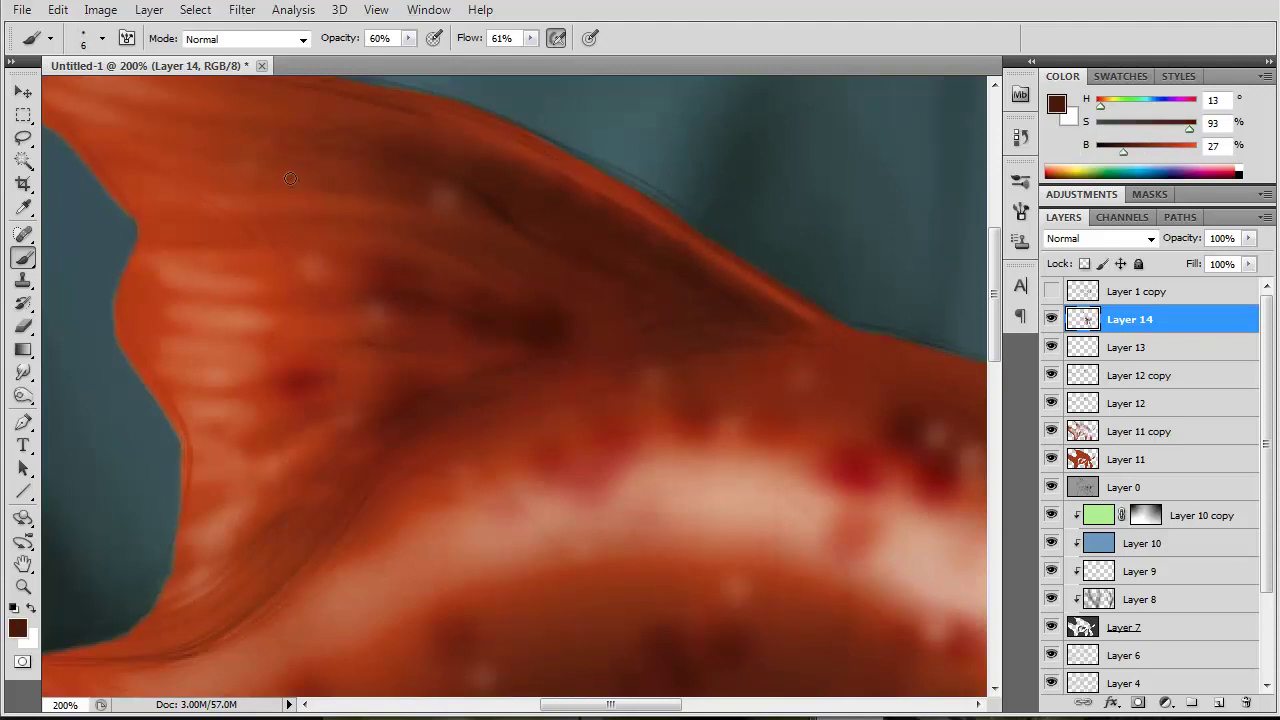
# - Add a light orange-brown stroke and a dark brown line along the fin's edge
pyautogui.keyDown('alt'); pyautogui.click(603, 301); pyautogui.keyUp('alt')
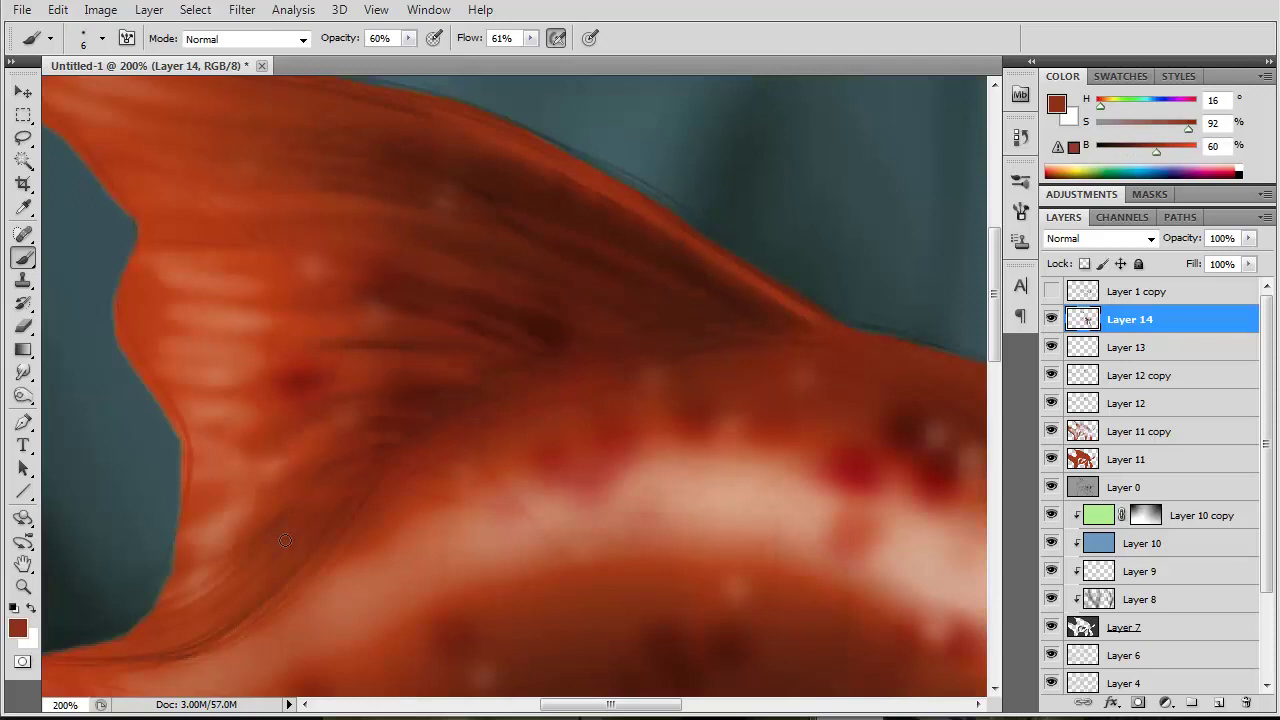
pyautogui.keyDown('alt'); pyautogui.click(225, 530); pyautogui.keyUp('alt')
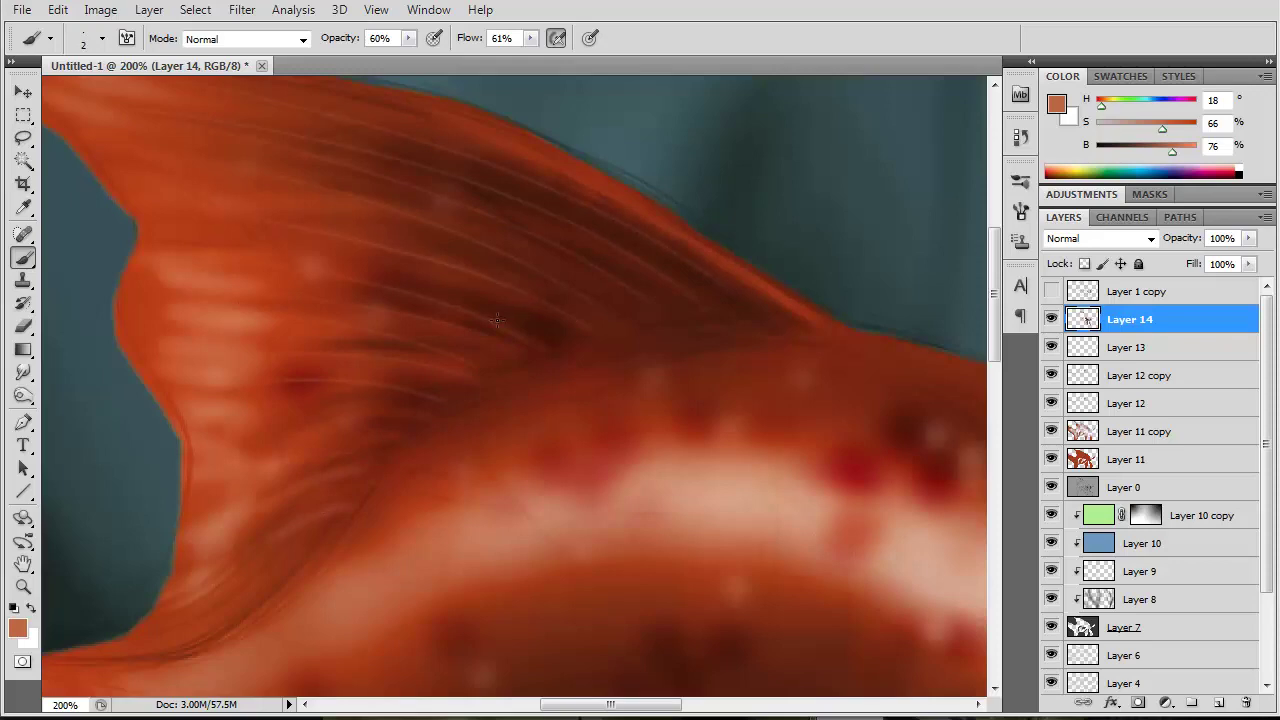
pyautogui.moveTo(272, 233)
pyautogui.mouseDown()
pyautogui.moveTo(580, 286)
pyautogui.moveTo(499, 279)
pyautogui.mouseUp()
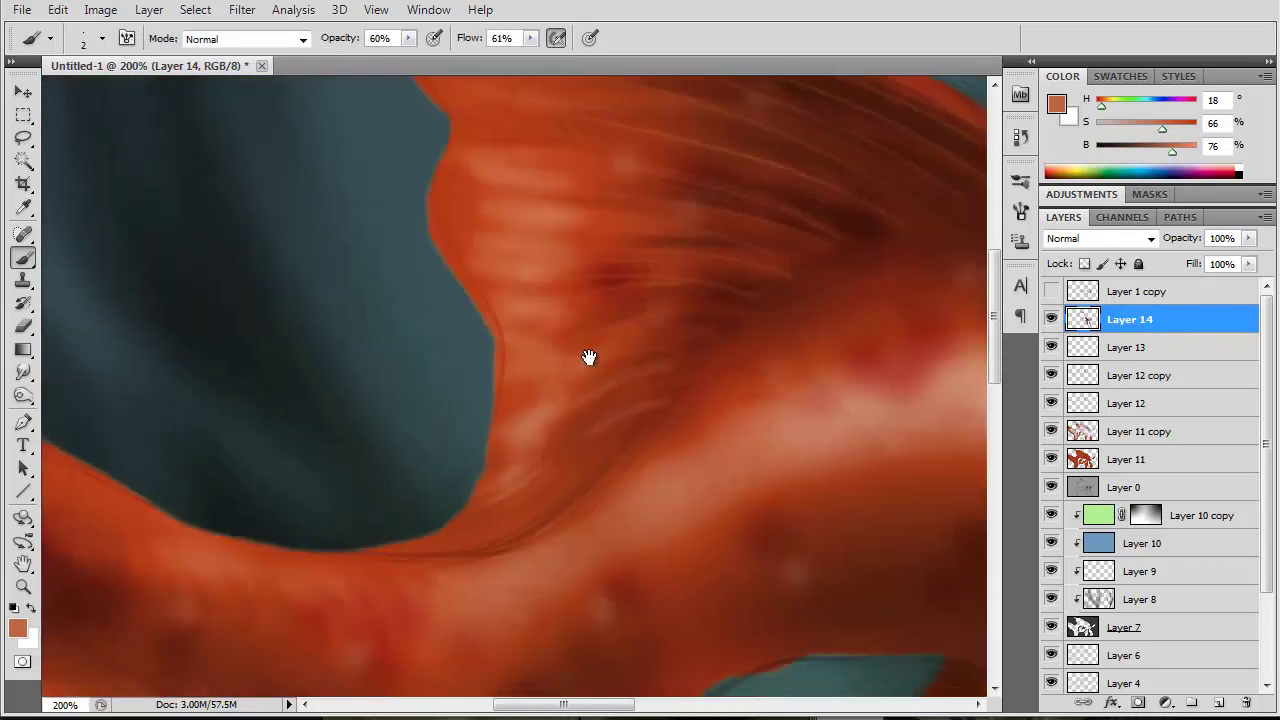
pyautogui.keyDown('alt'); pyautogui.click(600, 262); pyautogui.keyUp('alt')
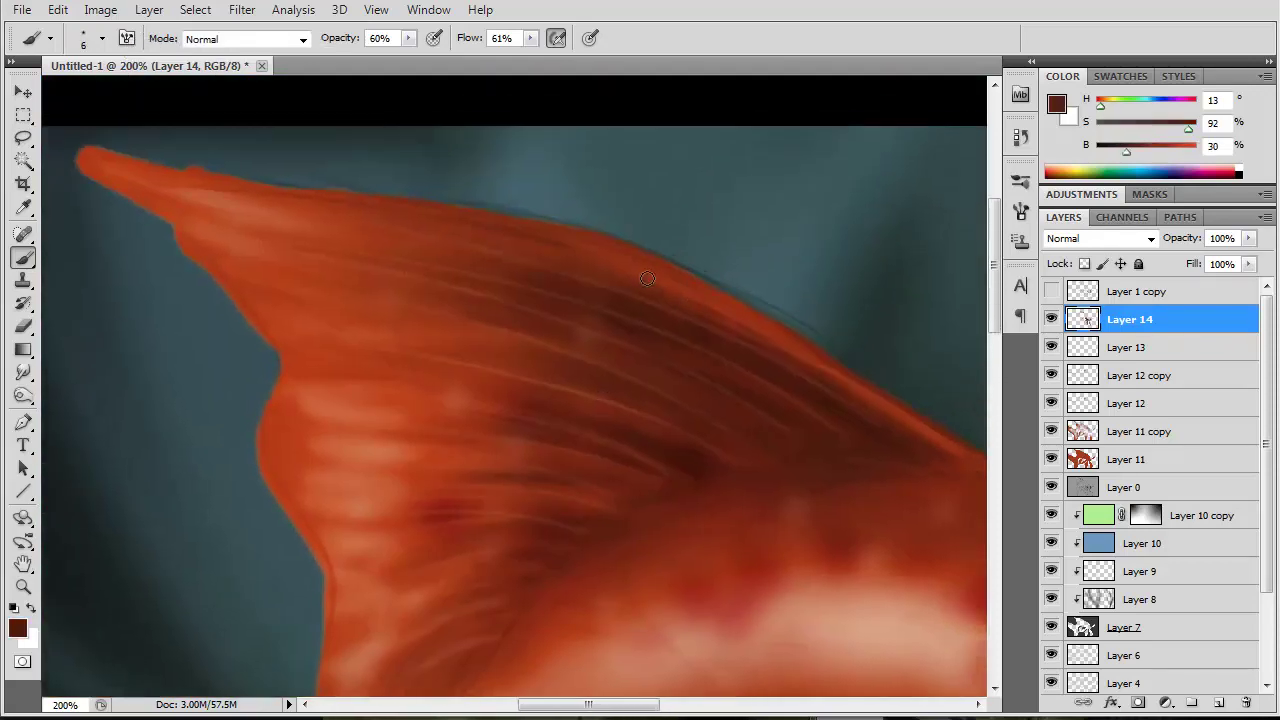
pyautogui.moveTo(597, 260); pyautogui.dragTo(713, 316)
pyautogui.keyDown('alt'); pyautogui.click(361, 231); pyautogui.keyUp('alt')
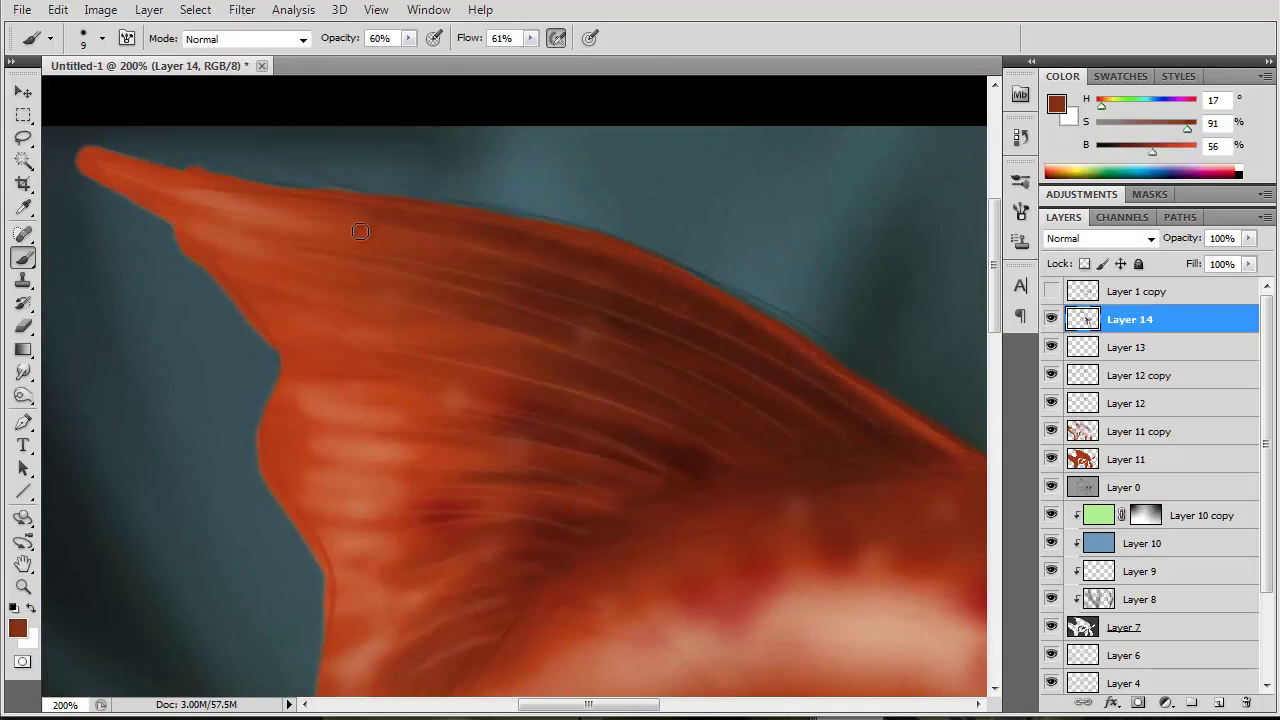
pyautogui.keyDown('alt'); pyautogui.click(320, 203); pyautogui.keyUp('alt')
pyautogui.moveTo(320, 203); pyautogui.dragTo(420, 337)
# - Add more dark and light ray strokes to the tail fin and zoom out to the whole fish
pyautogui.press('z')
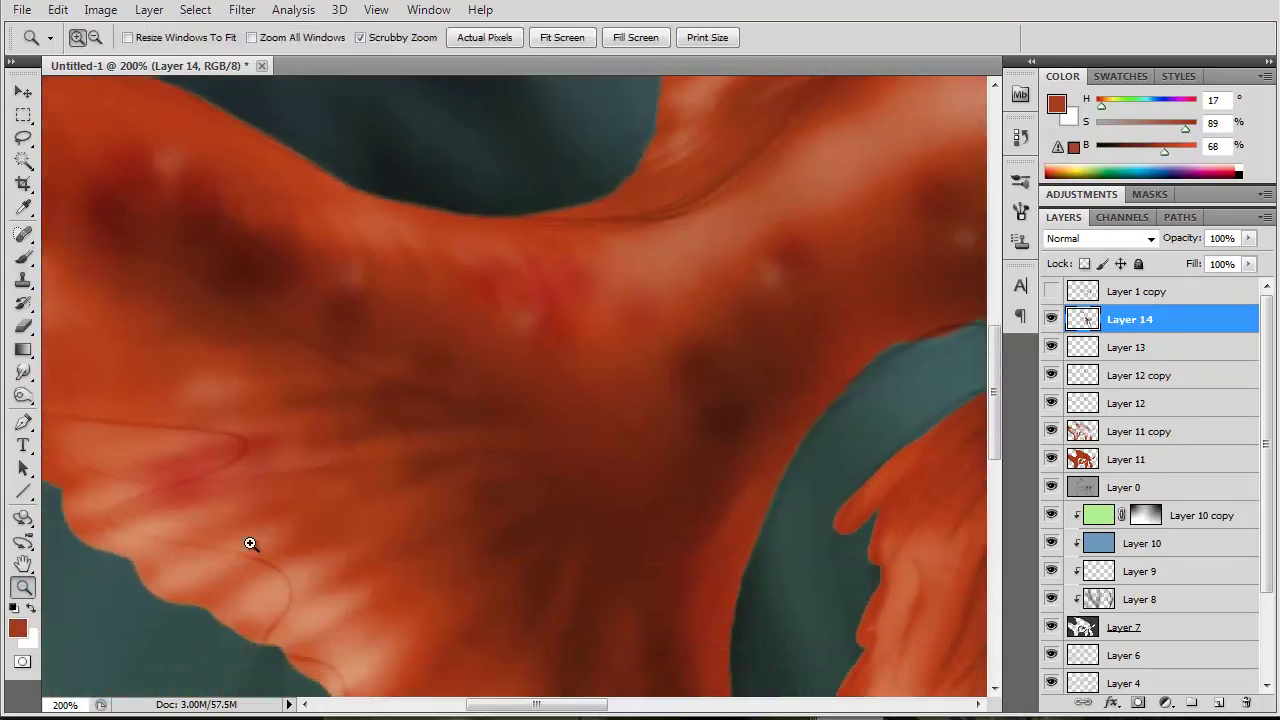
pyautogui.keyDown('alt'); pyautogui.click(249, 543); pyautogui.keyUp('alt')
pyautogui.moveTo(249, 543); pyautogui.dragTo(649, 311)
pyautogui.press('b')
pyautogui.keyDown('alt'); pyautogui.click(647, 510); pyautogui.keyUp('alt')
pyautogui.press('[')
pyautogui.press('[')
pyautogui.press('[')
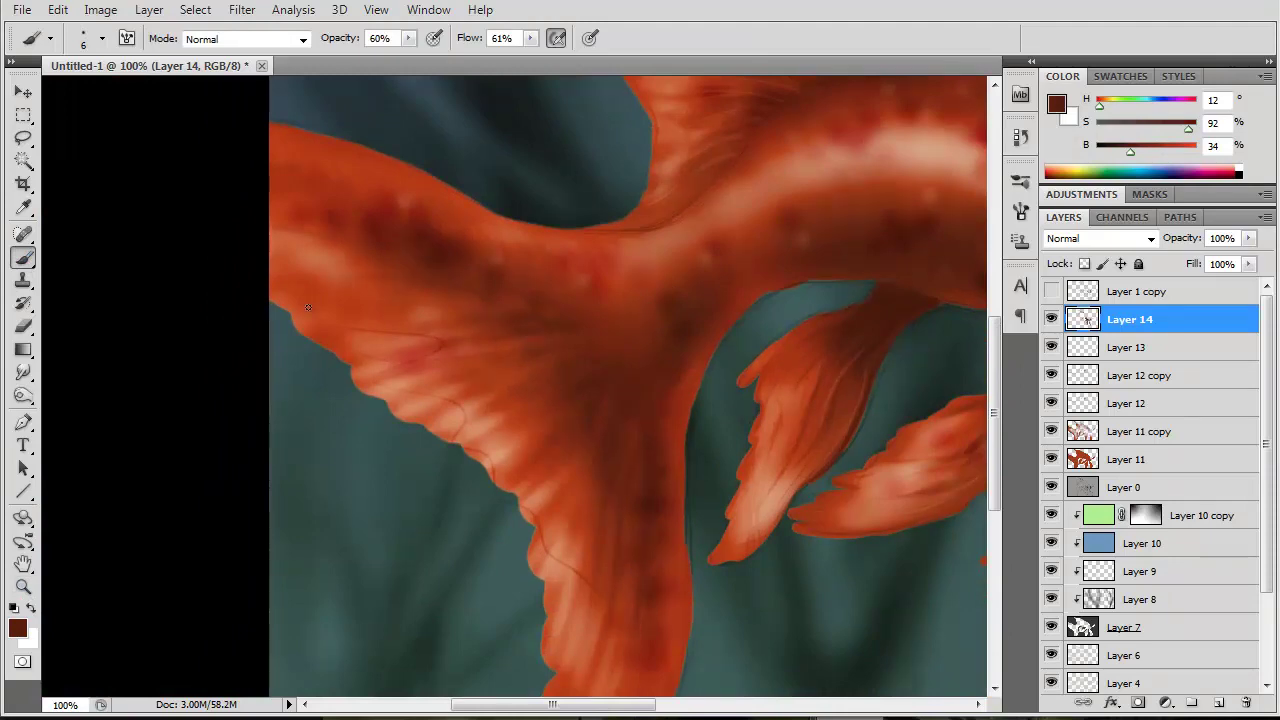
pyautogui.keyDown('alt'); pyautogui.click(532, 331); pyautogui.keyUp('alt')
pyautogui.keyDown('alt'); pyautogui.click(625, 534); pyautogui.keyUp('alt')
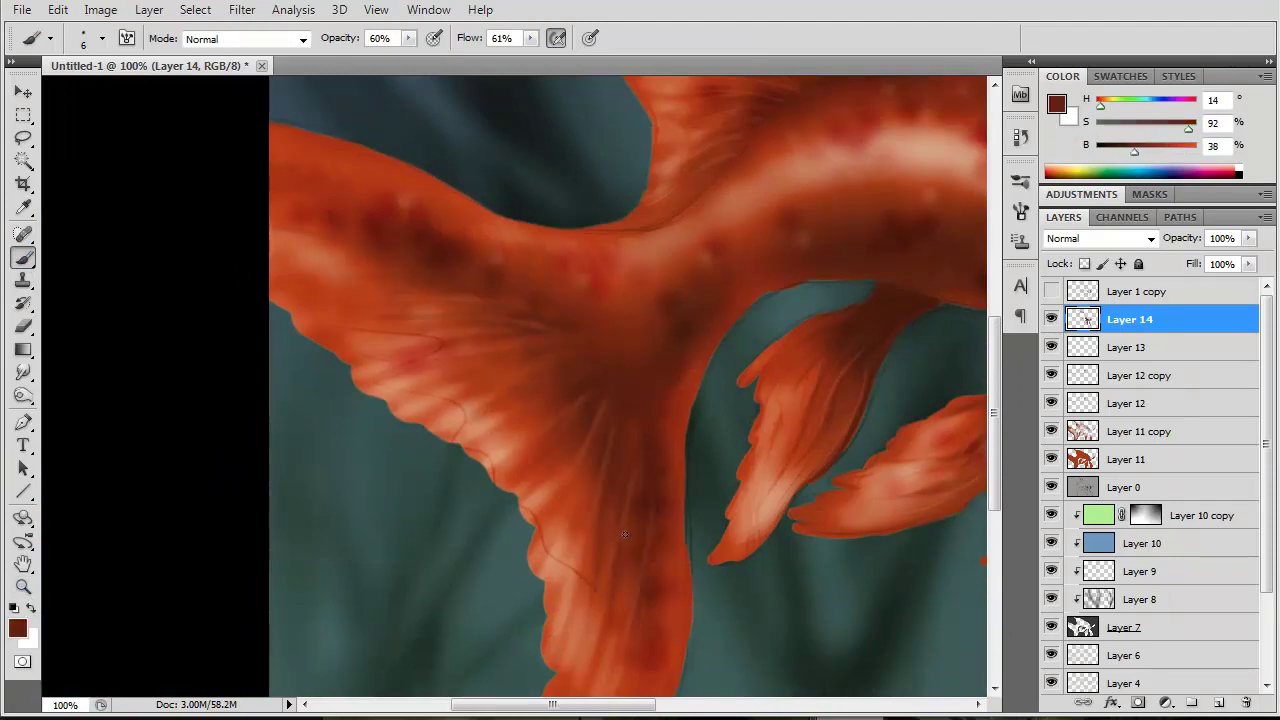
pyautogui.press('z')
pyautogui.keyDown('alt'); pyautogui.click(626, 369); pyautogui.keyUp('alt')
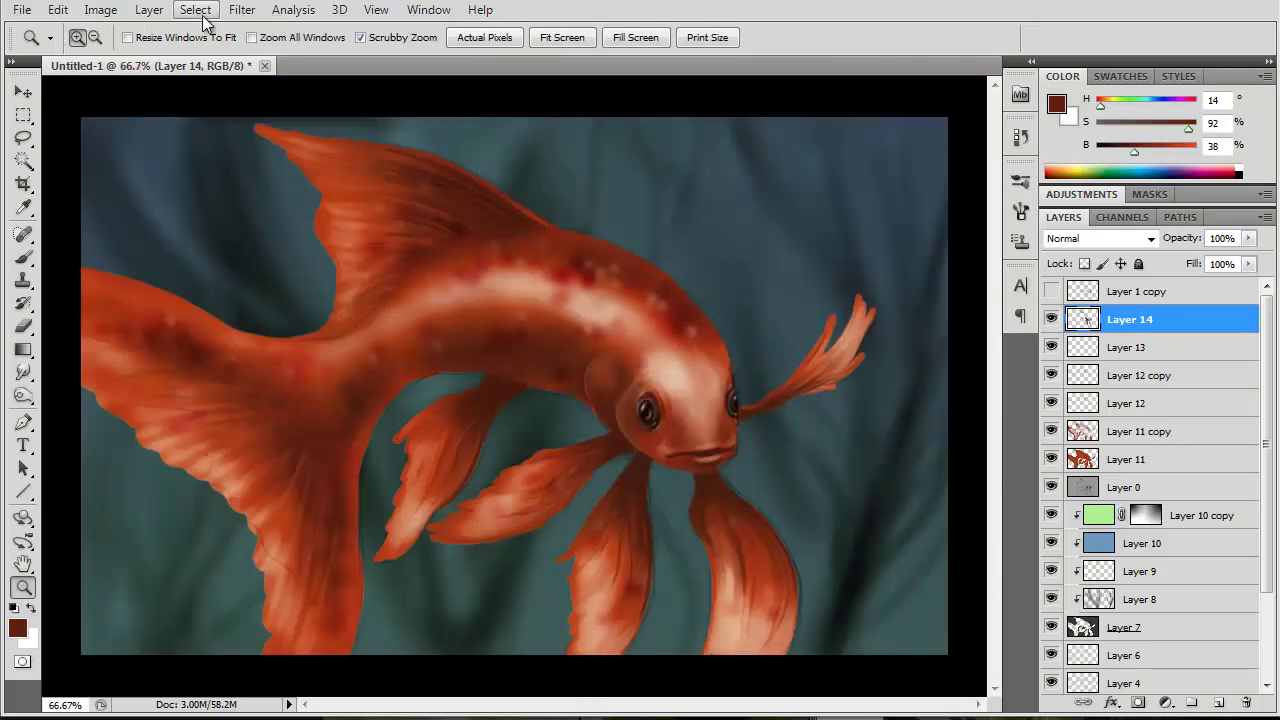
# - Duplicate Layer 14 with Ctrl+J and set the Eraser size to 150
pyautogui.hotkey('ctrl', 'j')
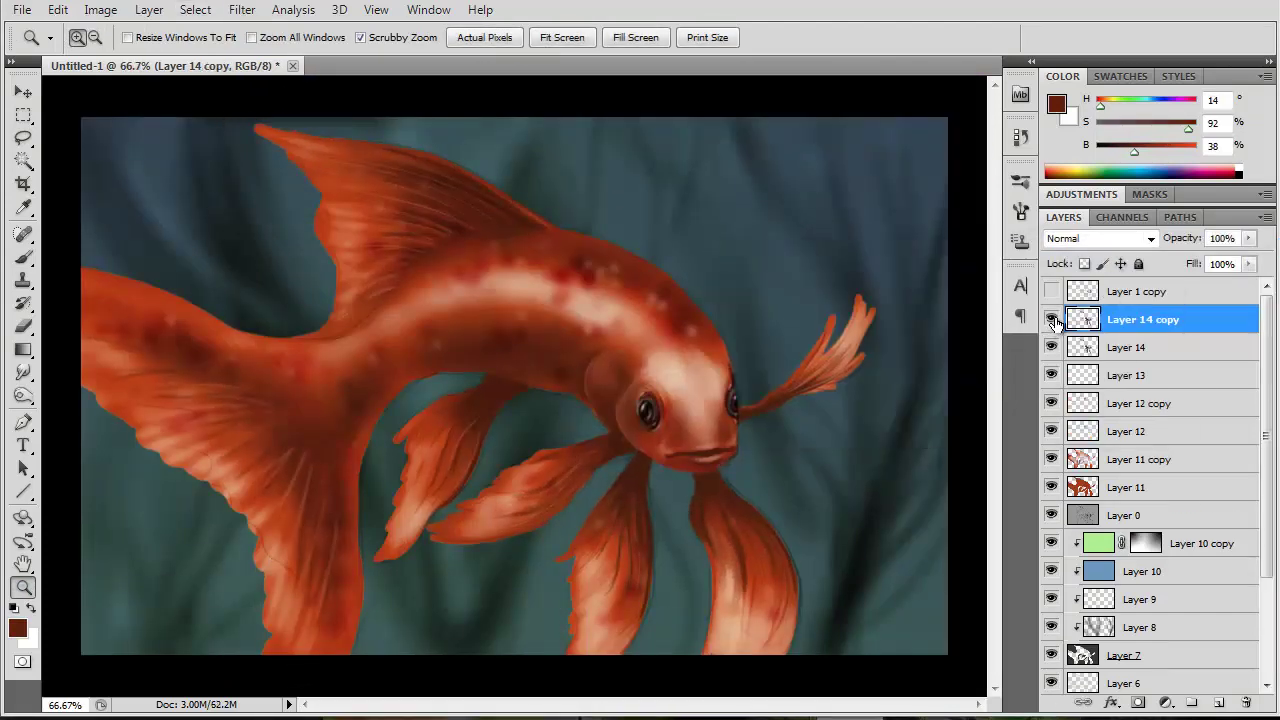
pyautogui.press('e')
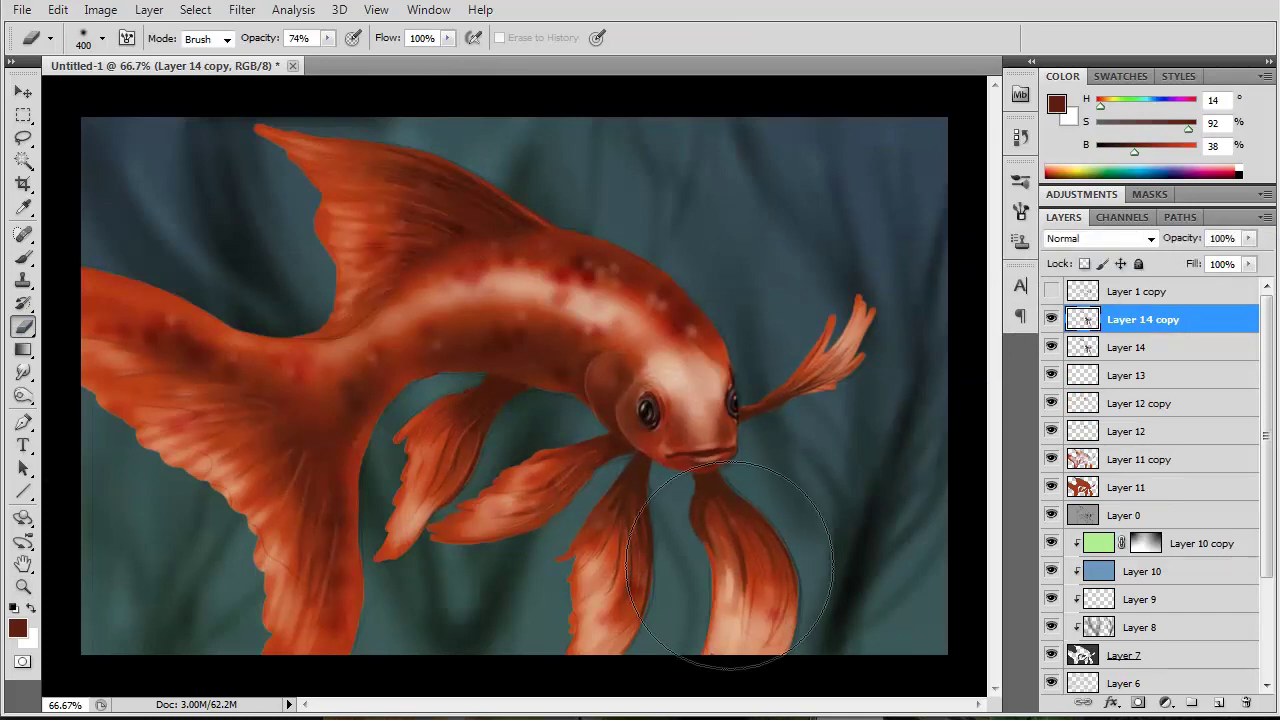
pyautogui.press('[')
pyautogui.press('[')
pyautogui.press('[')
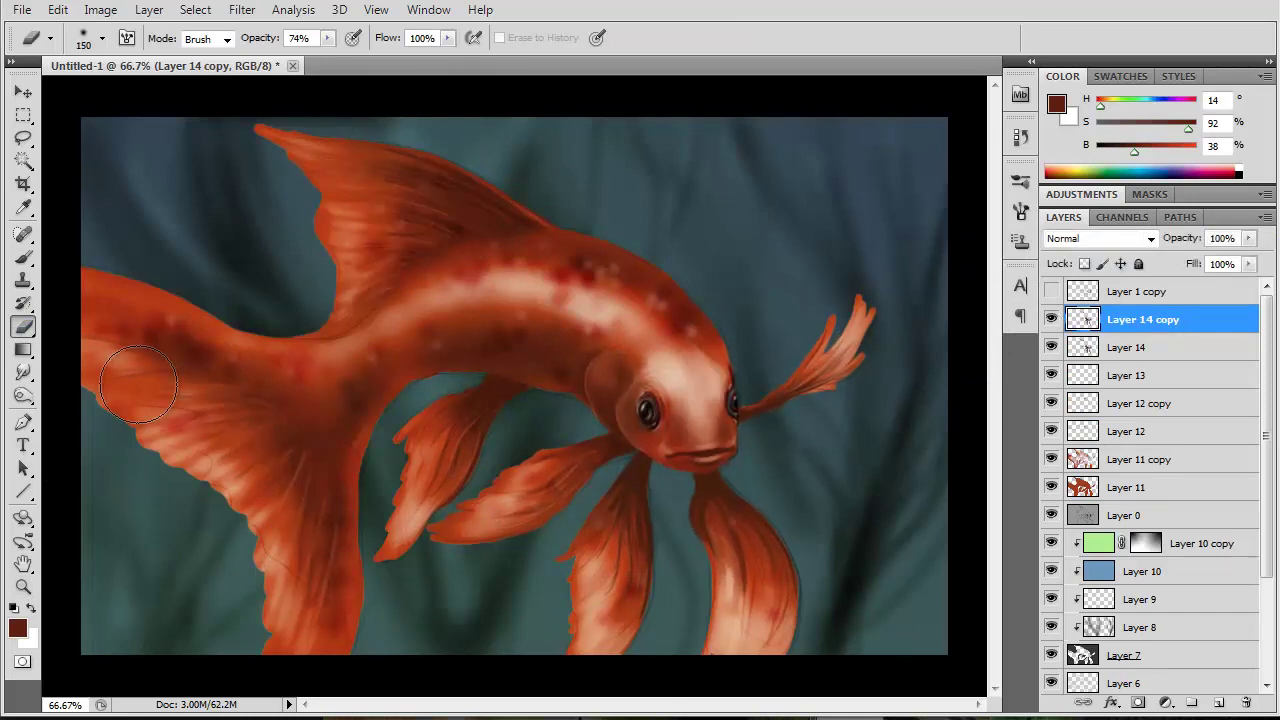
# - Copy the whole image merged and paste it as new Layer 15
pyautogui.click(195, 9)
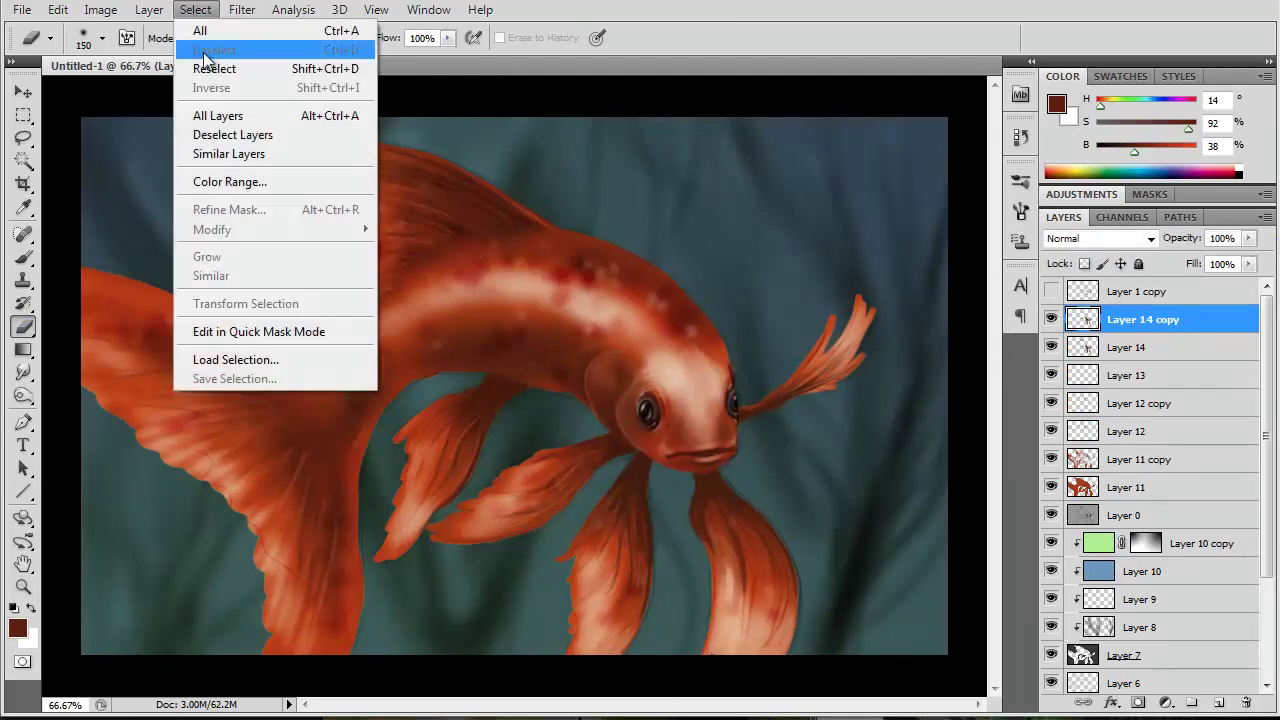
pyautogui.click(58, 9)
pyautogui.click(85, 163)
# - In Liquify with a 95-size Forward Warp brush, reshape the dorsal, pelvic and head-side fins
pyautogui.click(242, 9)
pyautogui.click(254, 128)
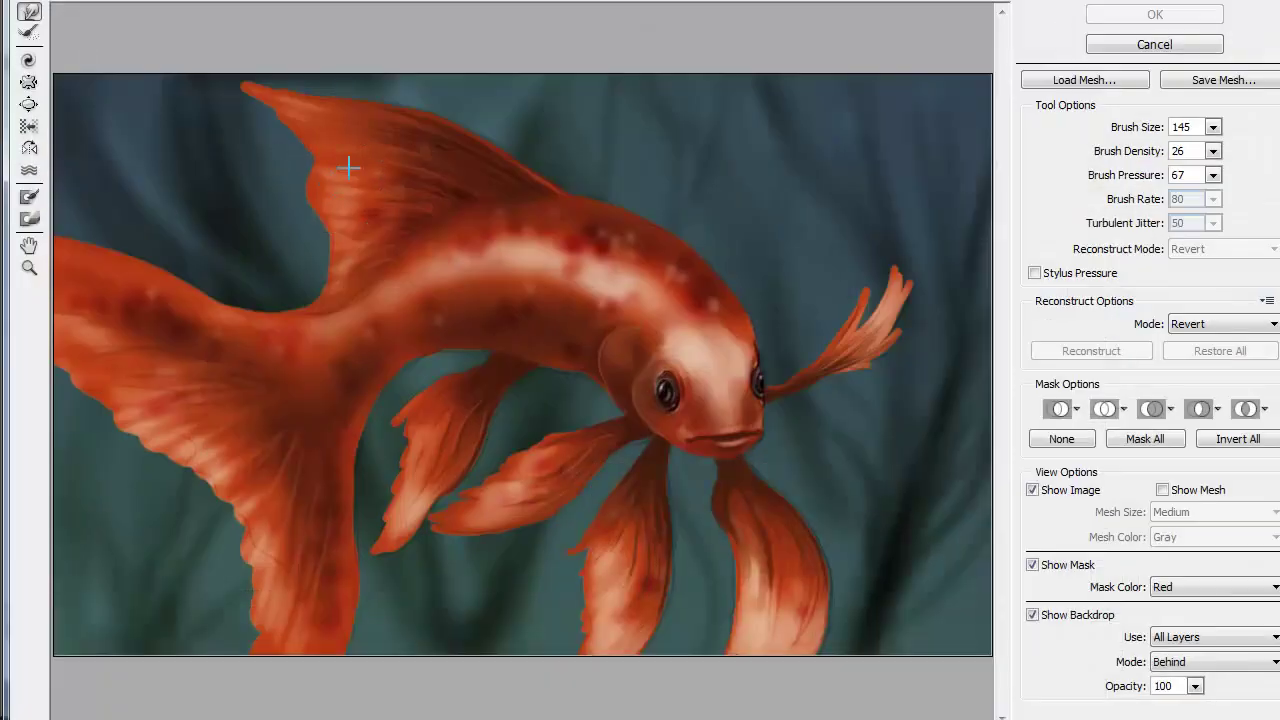
pyautogui.press('[')
pyautogui.press('[')
pyautogui.press('[')
pyautogui.moveTo(271, 114)
pyautogui.mouseDown()
pyautogui.moveTo(340, 143)
pyautogui.moveTo(287, 231)
pyautogui.mouseUp()
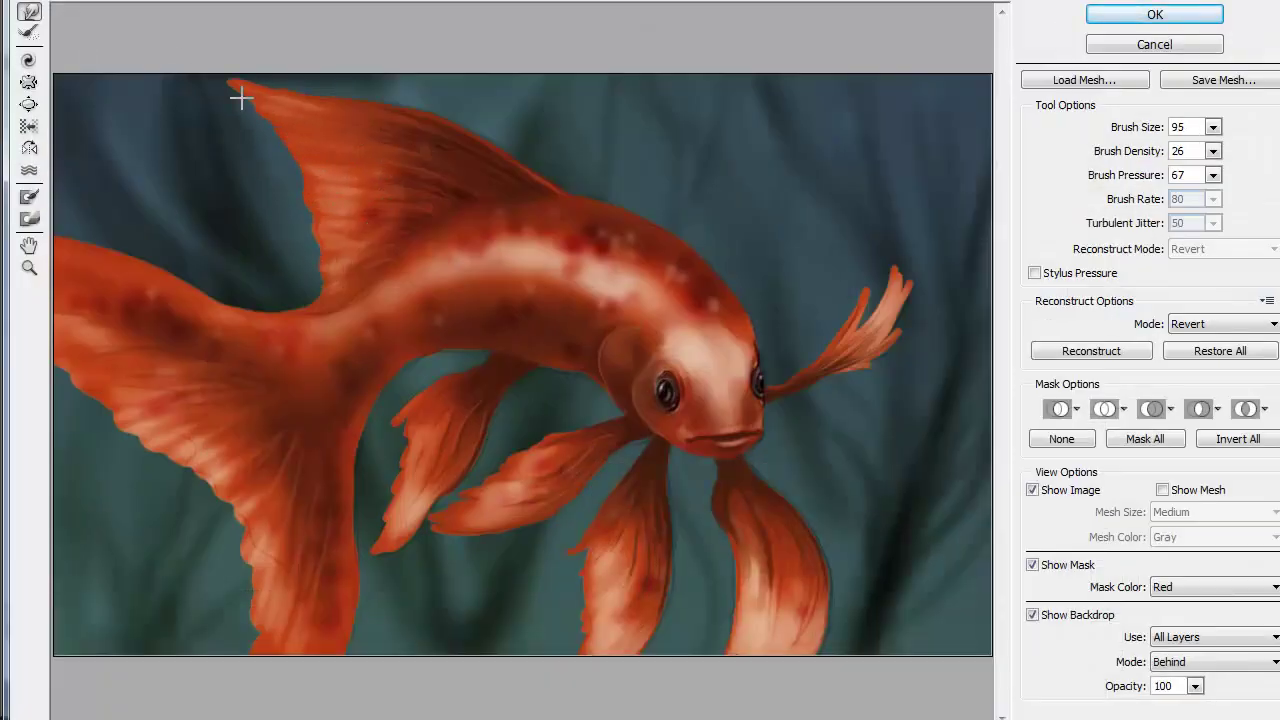
pyautogui.moveTo(240, 97); pyautogui.dragTo(304, 236)
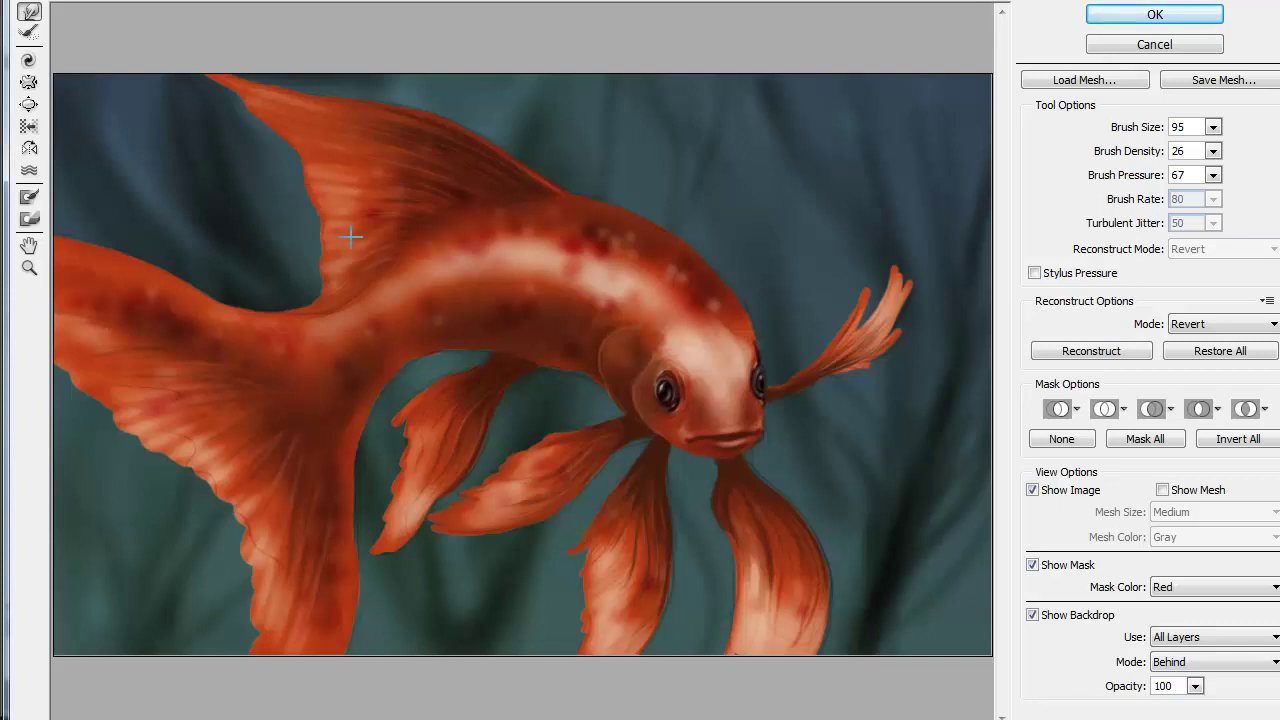
pyautogui.moveTo(595, 576); pyautogui.dragTo(570, 640)
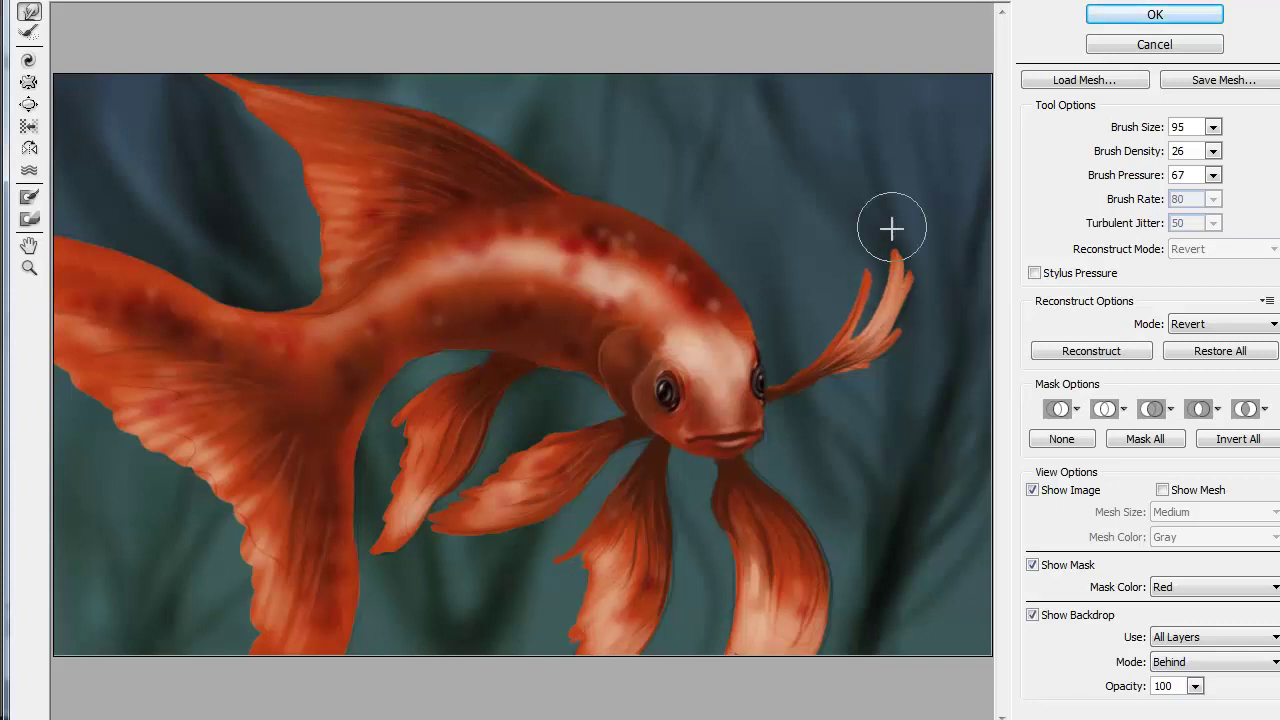
pyautogui.moveTo(891, 266)
pyautogui.mouseDown()
pyautogui.moveTo(880, 290)
pyautogui.moveTo(920, 336)
pyautogui.mouseUp()
pyautogui.moveTo(888, 243)
pyautogui.mouseDown()
pyautogui.moveTo(857, 271)
pyautogui.moveTo(877, 280)
pyautogui.moveTo(845, 316)
pyautogui.mouseUp()
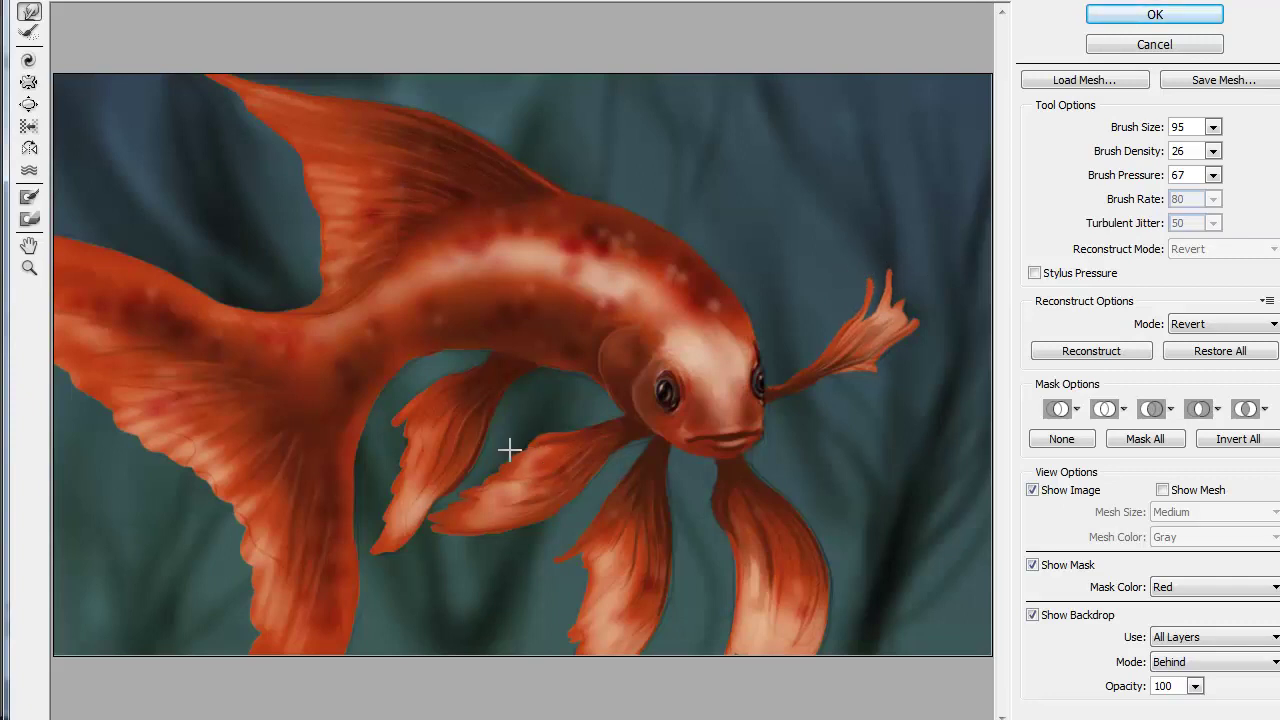
# - Warp the tail's lower edge into serrated points and smooth its upper edge
pyautogui.moveTo(229, 640)
pyautogui.mouseDown()
pyautogui.moveTo(217, 531)
pyautogui.moveTo(185, 478)
pyautogui.moveTo(124, 437)
pyautogui.moveTo(80, 377)
pyautogui.mouseUp()
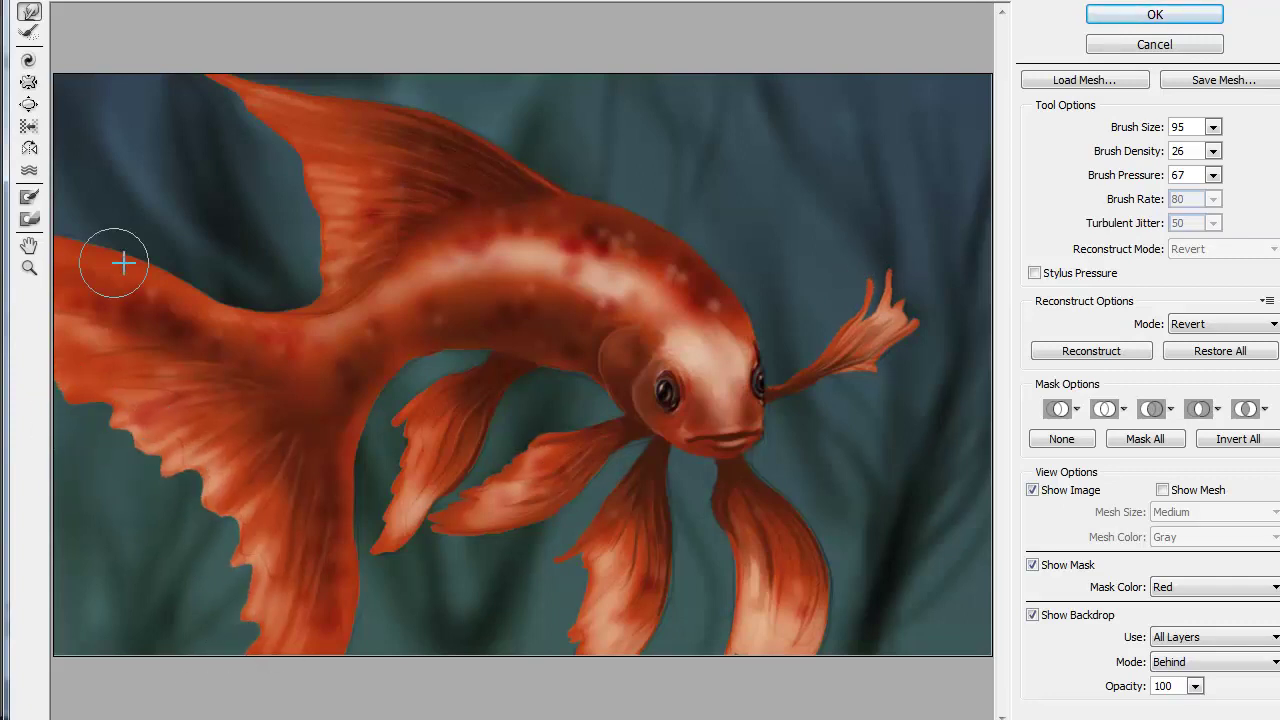
pyautogui.moveTo(123, 263); pyautogui.dragTo(273, 318)
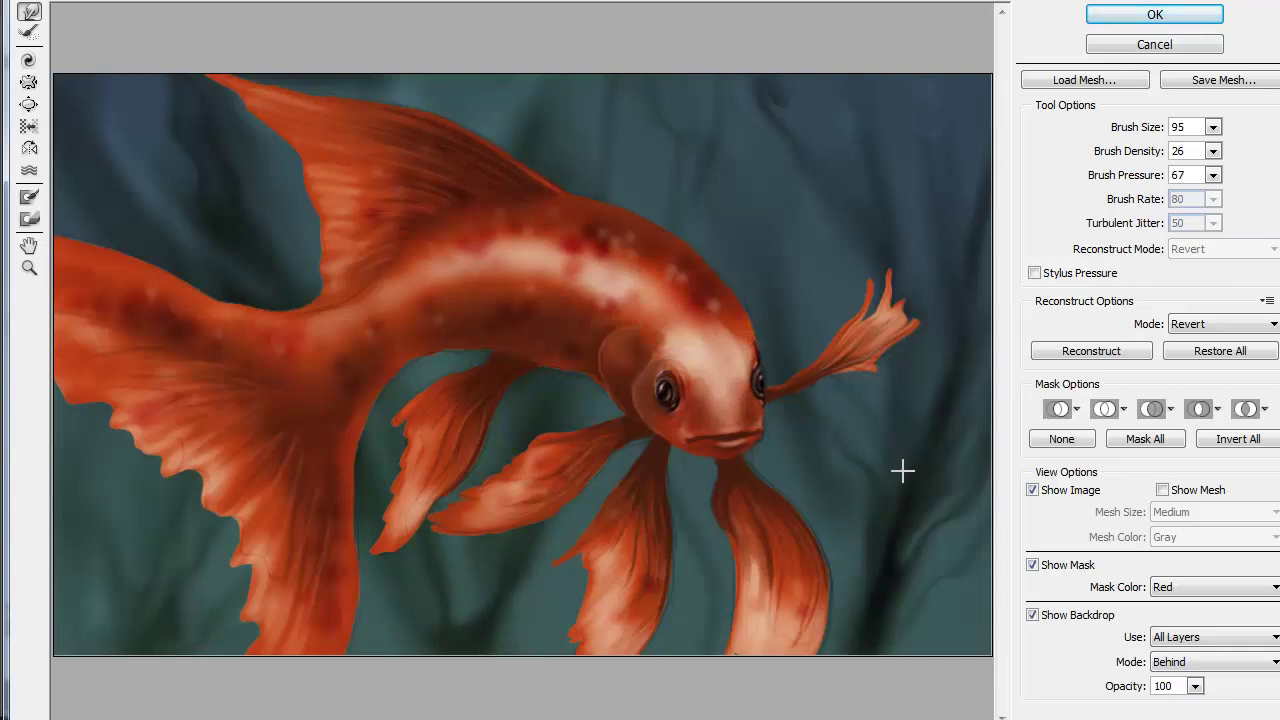
pyautogui.press('b')
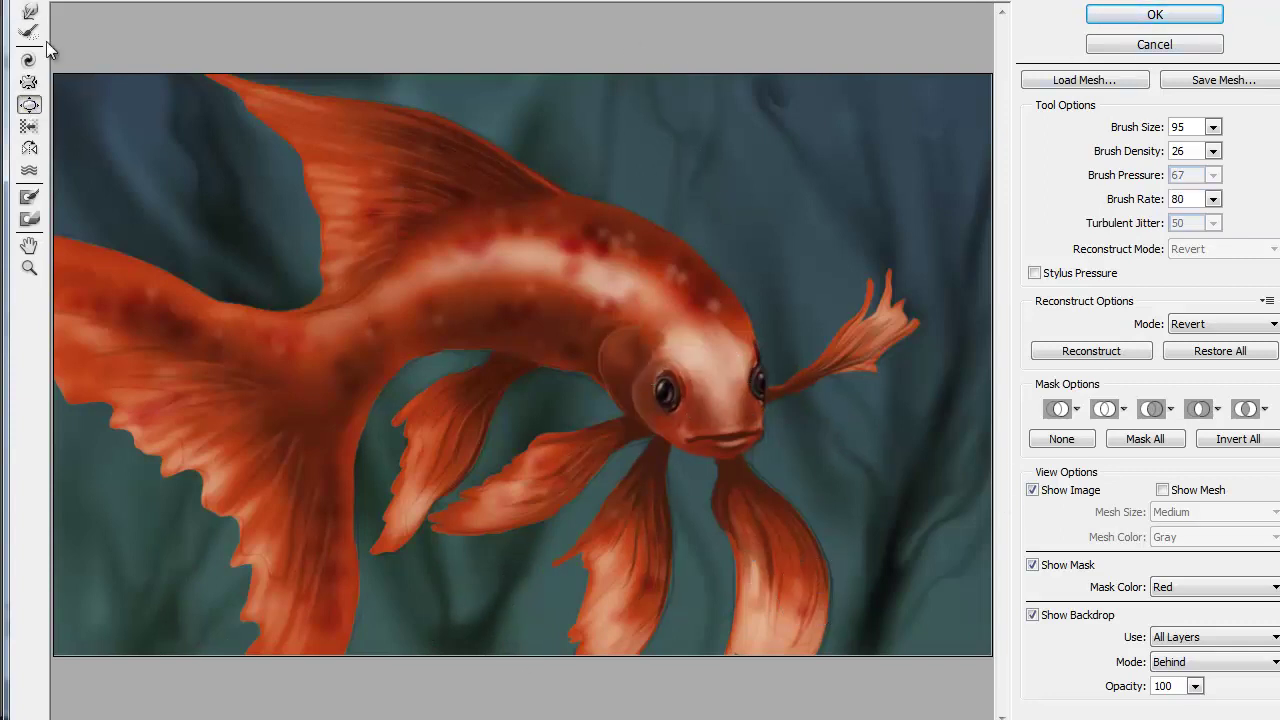
pyautogui.press('w')
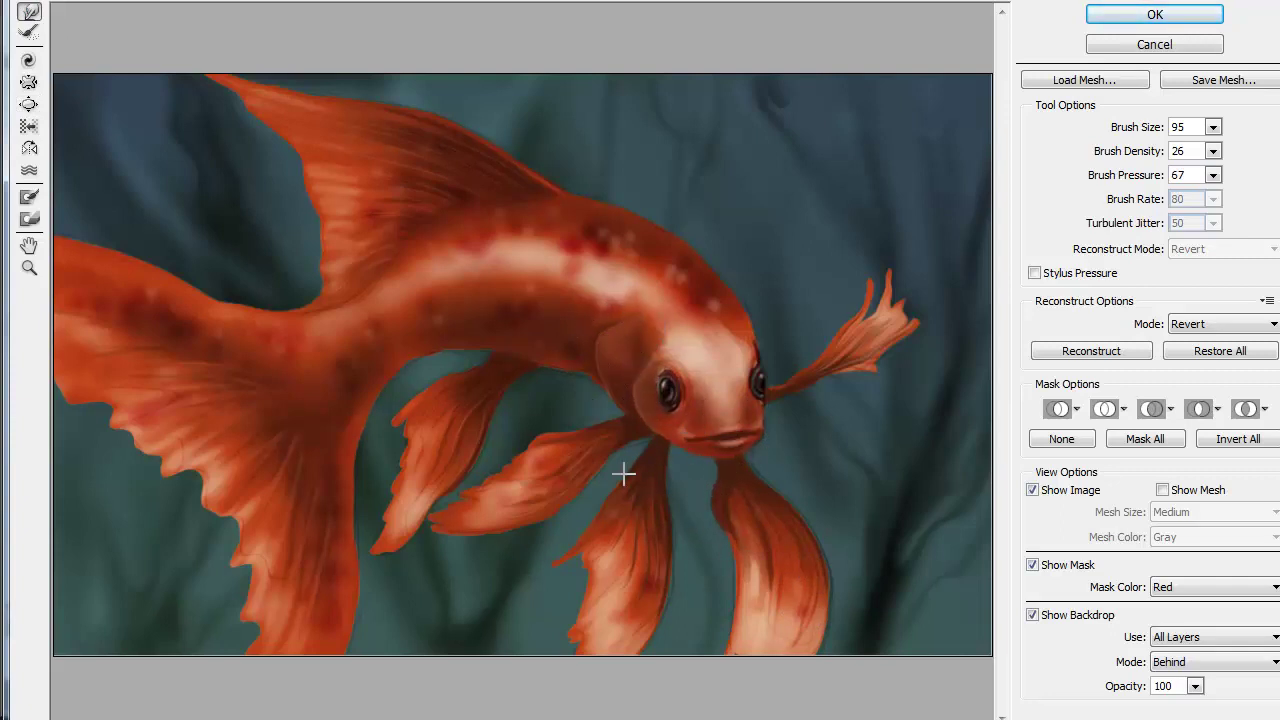
# - Apply the Liquify changes, stamp the visible image into Layer 16 and apply Auto Color
pyautogui.click(1154, 14)
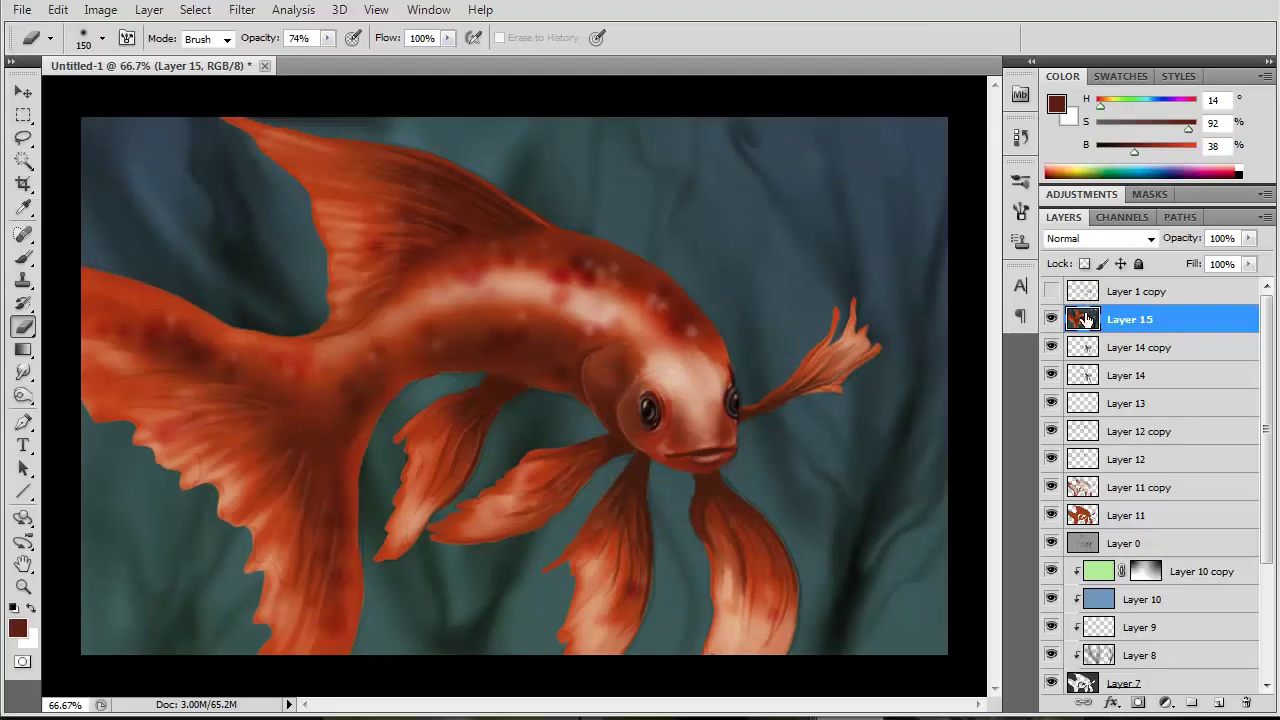
pyautogui.hotkey('ctrl', 'shift', 'alt', 'e')
pyautogui.click(100, 10)
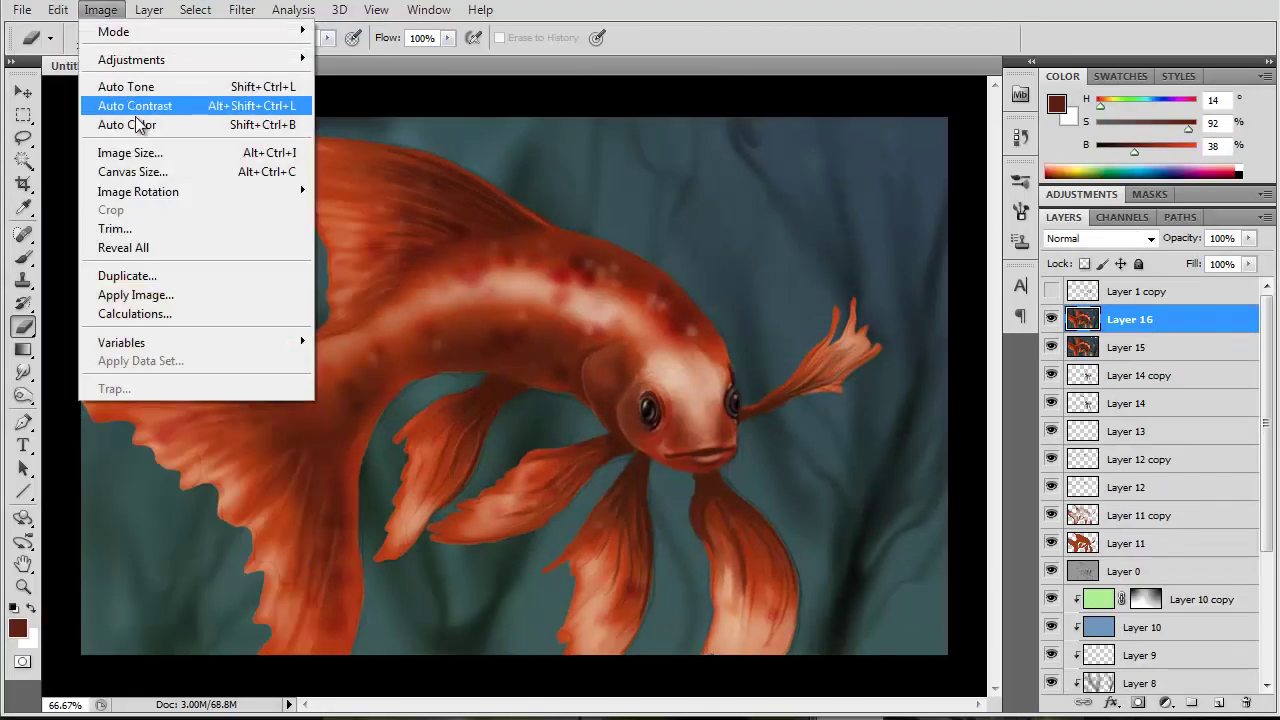
pyautogui.click(126, 124)
# - Set Layer 16 to Difference blend at 25% opacity and add a layer mask
pyautogui.moveTo(1248, 238); pyautogui.dragTo(1200, 255)
pyautogui.click(1095, 238)
pyautogui.scroll(-6, 1100, 240)
pyautogui.scroll(-6, 1100, 240)
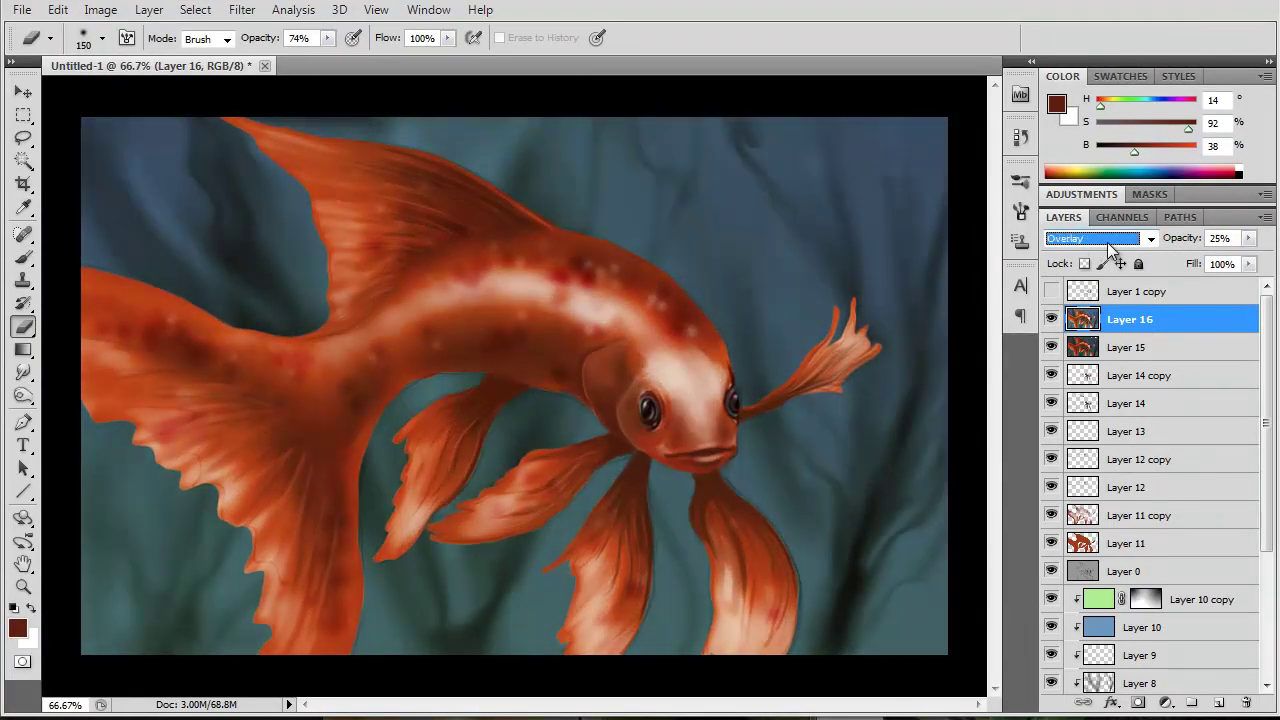
pyautogui.scroll(-6, 1105, 245)
pyautogui.scroll(-1, 1110, 252)
pyautogui.click(1138, 703)
# - Draw a reversed black-to-white gradient on Layer 16's mask and raise its opacity to 54%
pyautogui.press('g')
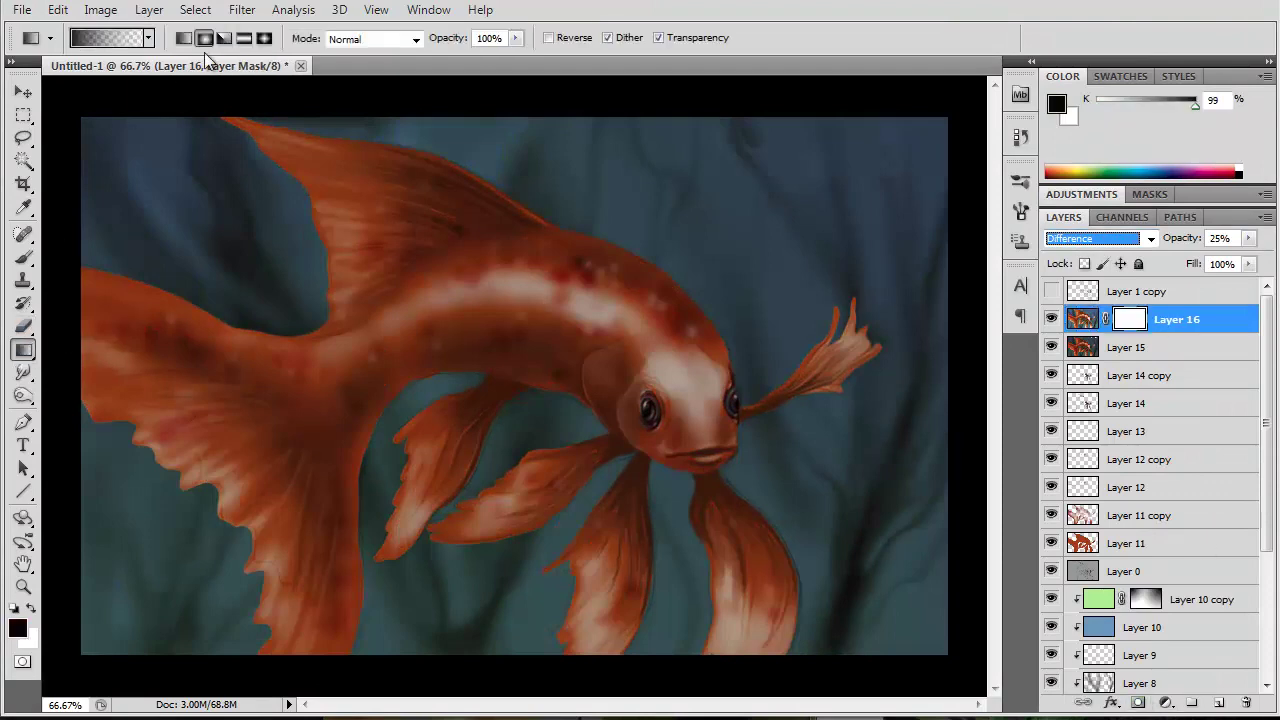
pyautogui.moveTo(508, 656); pyautogui.dragTo(520, 109)
pyautogui.click(548, 37)
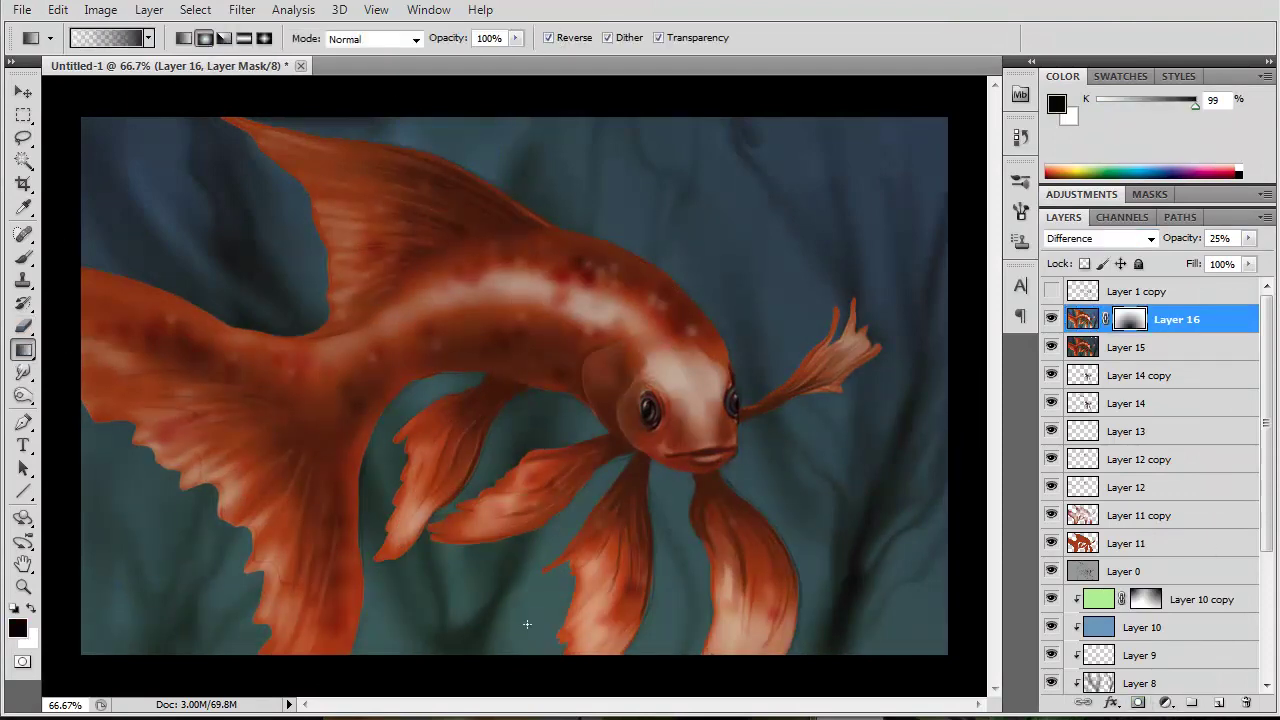
pyautogui.moveTo(526, 623); pyautogui.dragTo(538, 152)
pyautogui.moveTo(533, 660); pyautogui.dragTo(545, 111)
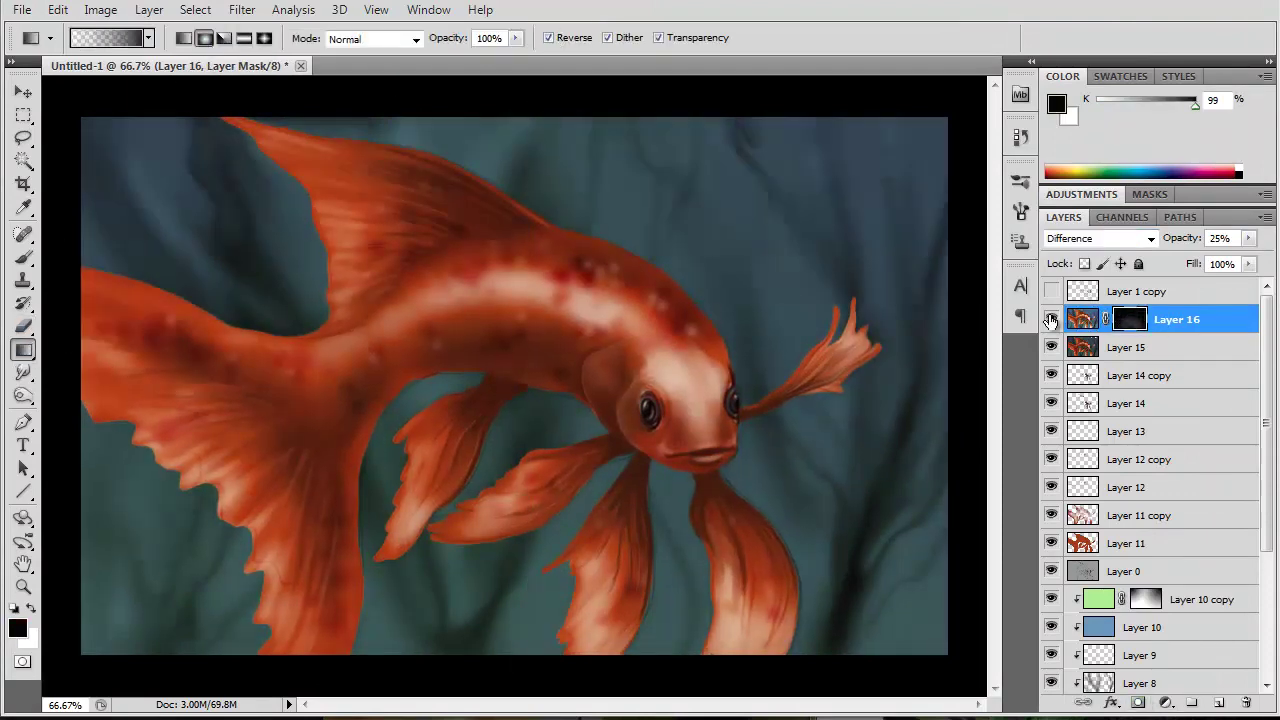
pyautogui.click(1082, 319)
pyautogui.moveTo(1180, 238); pyautogui.dragTo(1210, 238)
pyautogui.click(1129, 319)
# - Redraw Layer 16's mask gradient toward the upper right and compare it with undo
pyautogui.click(32, 612)
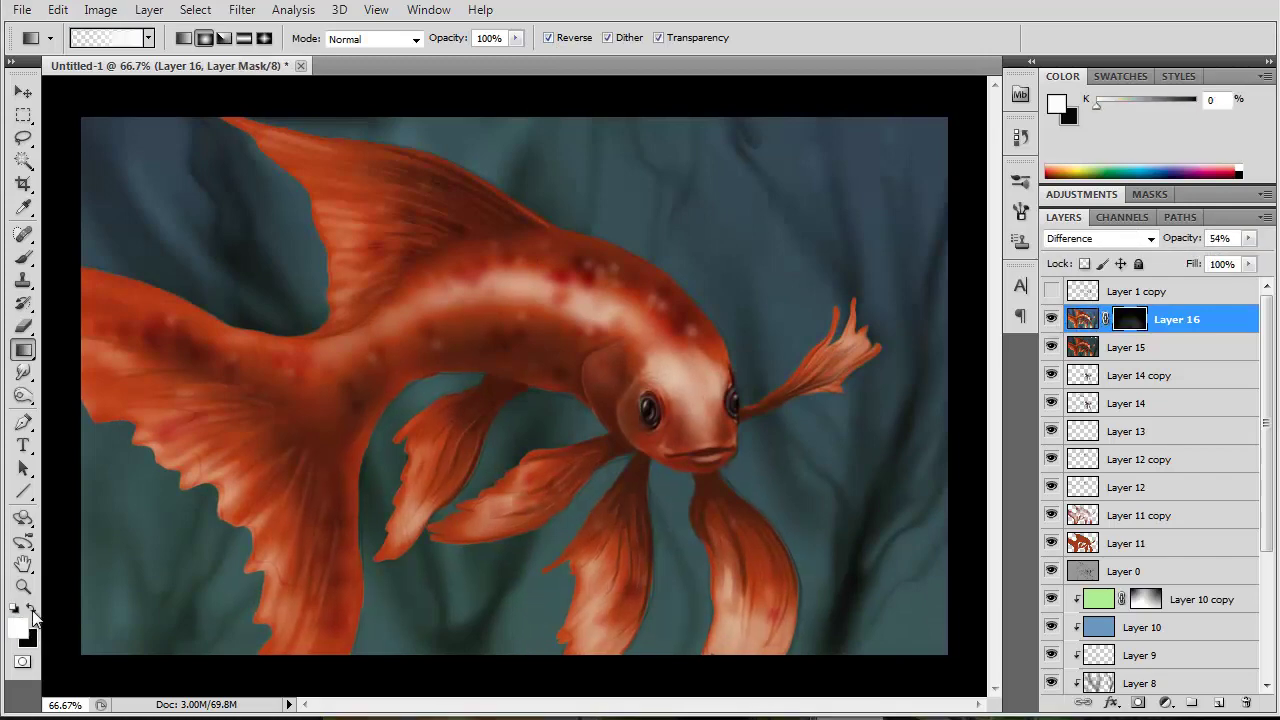
pyautogui.moveTo(946, 179); pyautogui.dragTo(843, 263)
pyautogui.press('x')
pyautogui.moveTo(533, 336); pyautogui.dragTo(911, 117)
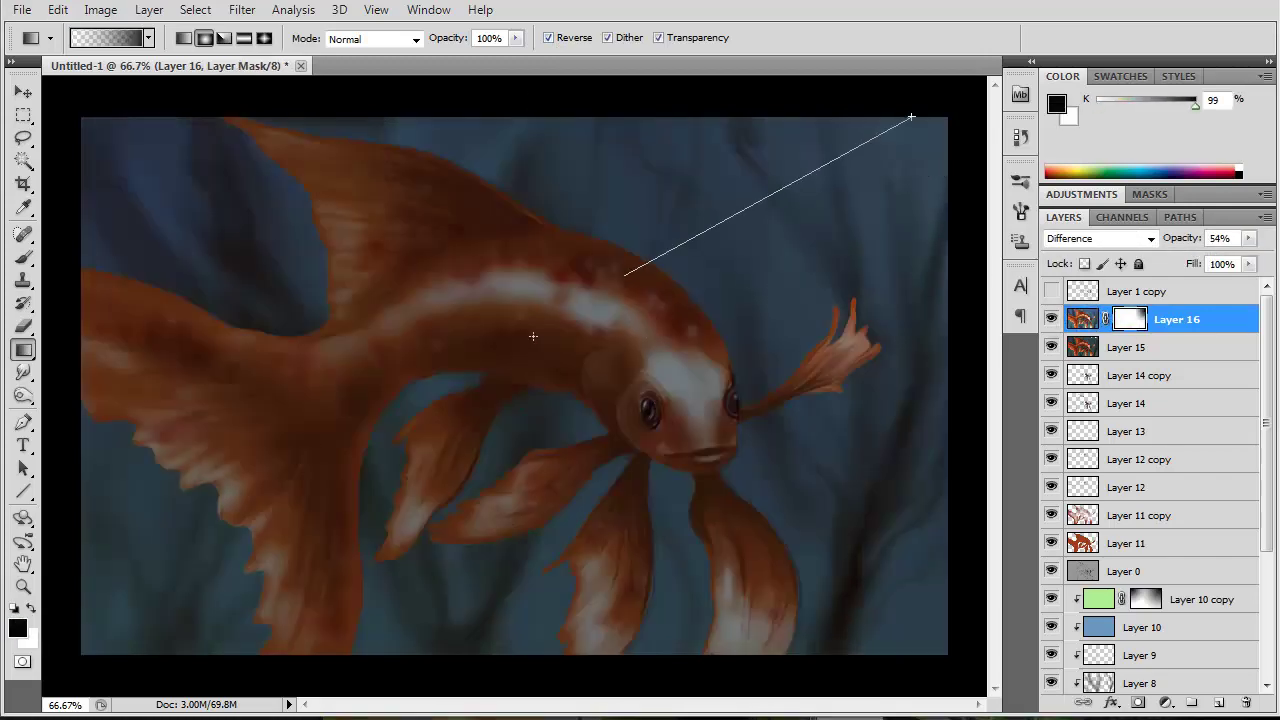
pyautogui.hotkey('ctrl', 'z')
pyautogui.hotkey('ctrl', 'z')
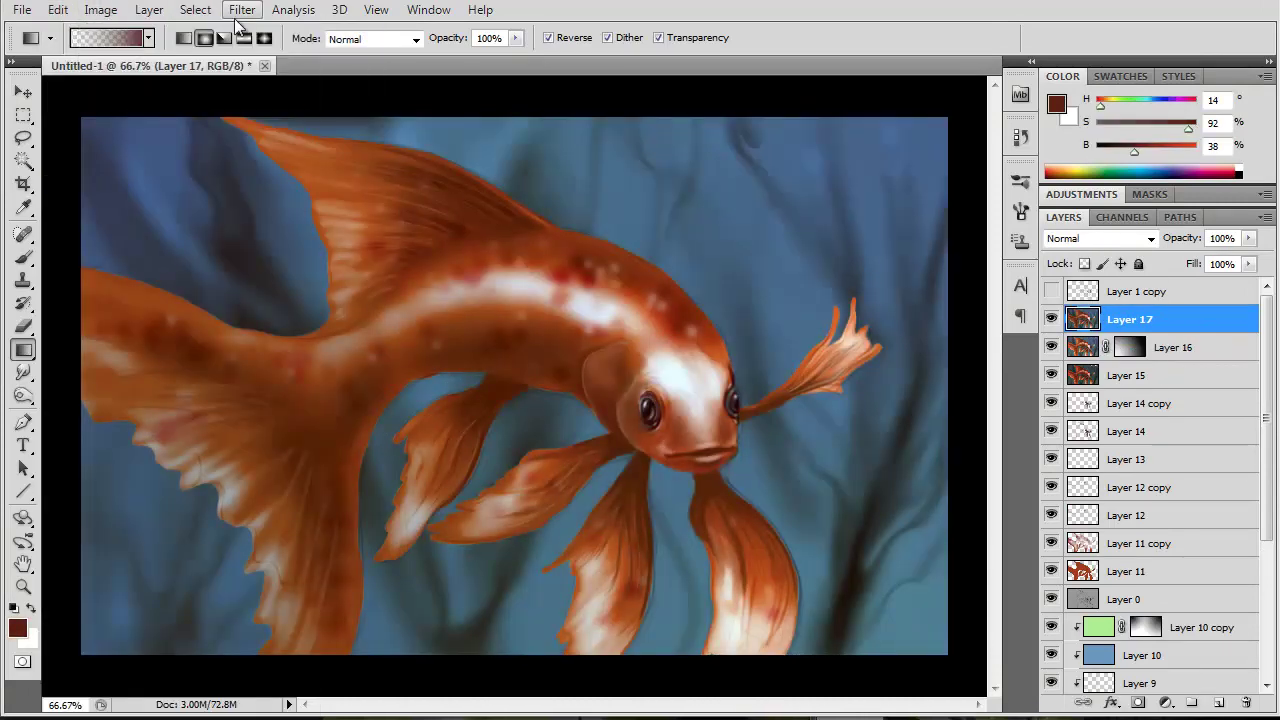
# - Apply Gaussian Blur to Layer 17 and give it a layer mask
pyautogui.click(242, 9)
pyautogui.click(466, 261)
pyautogui.press('Return')
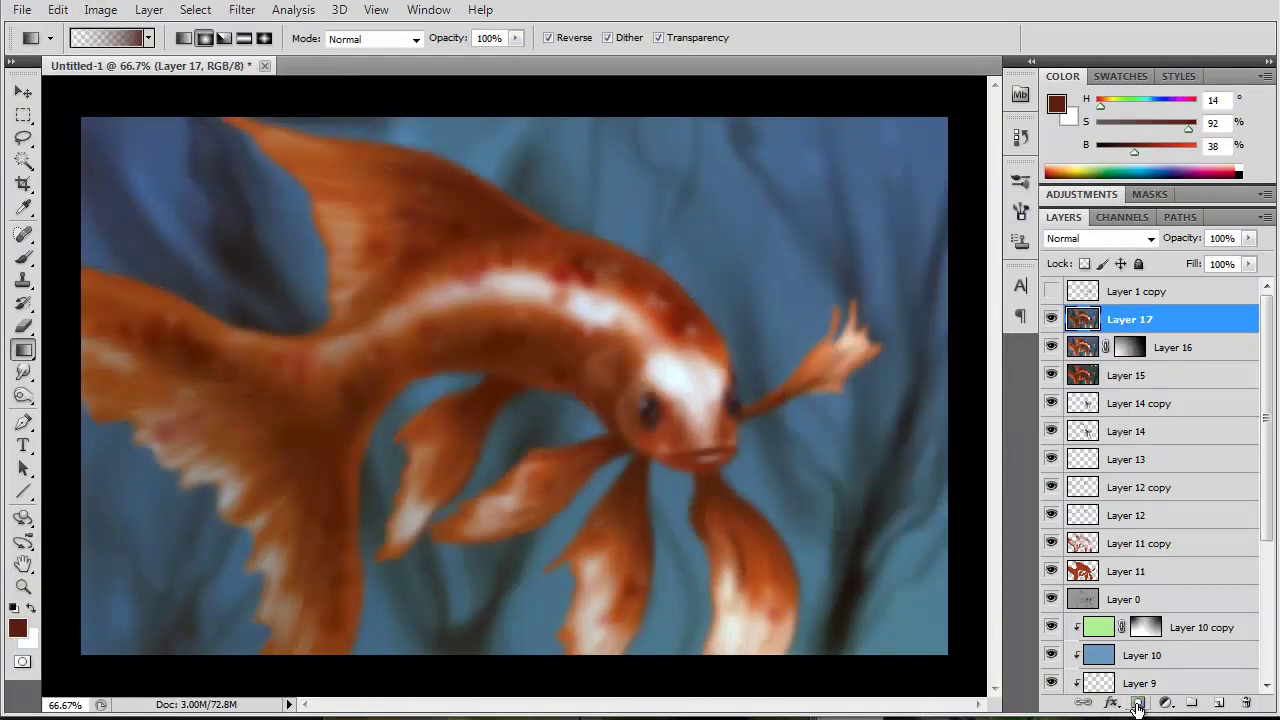
pyautogui.click(1137, 708)
# - Gradient-mask the blur from the fish's head toward the upper left, and copy the image merged
pyautogui.press('d')
pyautogui.moveTo(690, 393); pyautogui.dragTo(249, 248)
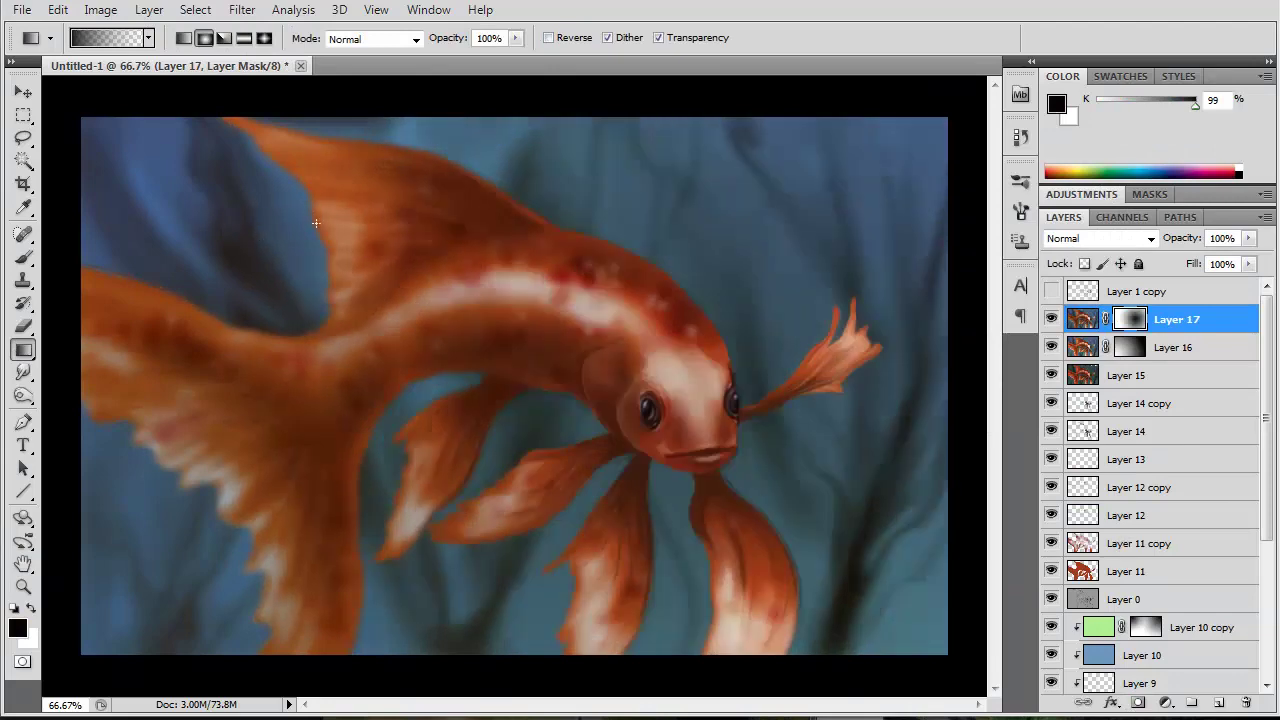
pyautogui.hotkey('ctrl', 'z')
pyautogui.moveTo(674, 412); pyautogui.dragTo(189, 316)
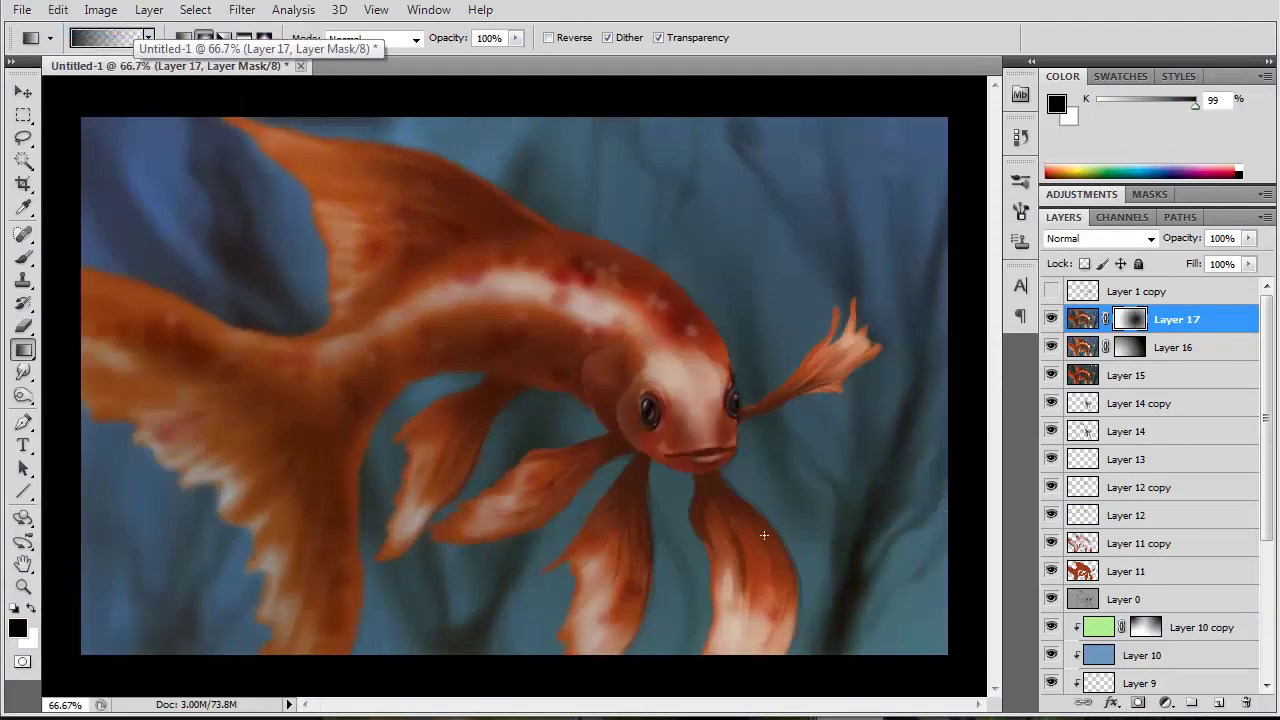
pyautogui.hotkey('ctrl', 'z')
pyautogui.moveTo(680, 398)
pyautogui.mouseDown()
pyautogui.moveTo(153, 301)
pyautogui.moveTo(271, 283)
pyautogui.mouseUp()
pyautogui.hotkey('ctrl', 'z')
pyautogui.hotkey('ctrl', 'a')
pyautogui.hotkey('ctrl', 'shift', 'c')
# - Paste the merged copy as a new layer and shift it More Yellow with Variations
pyautogui.click(58, 9)
pyautogui.moveTo(95, 201)
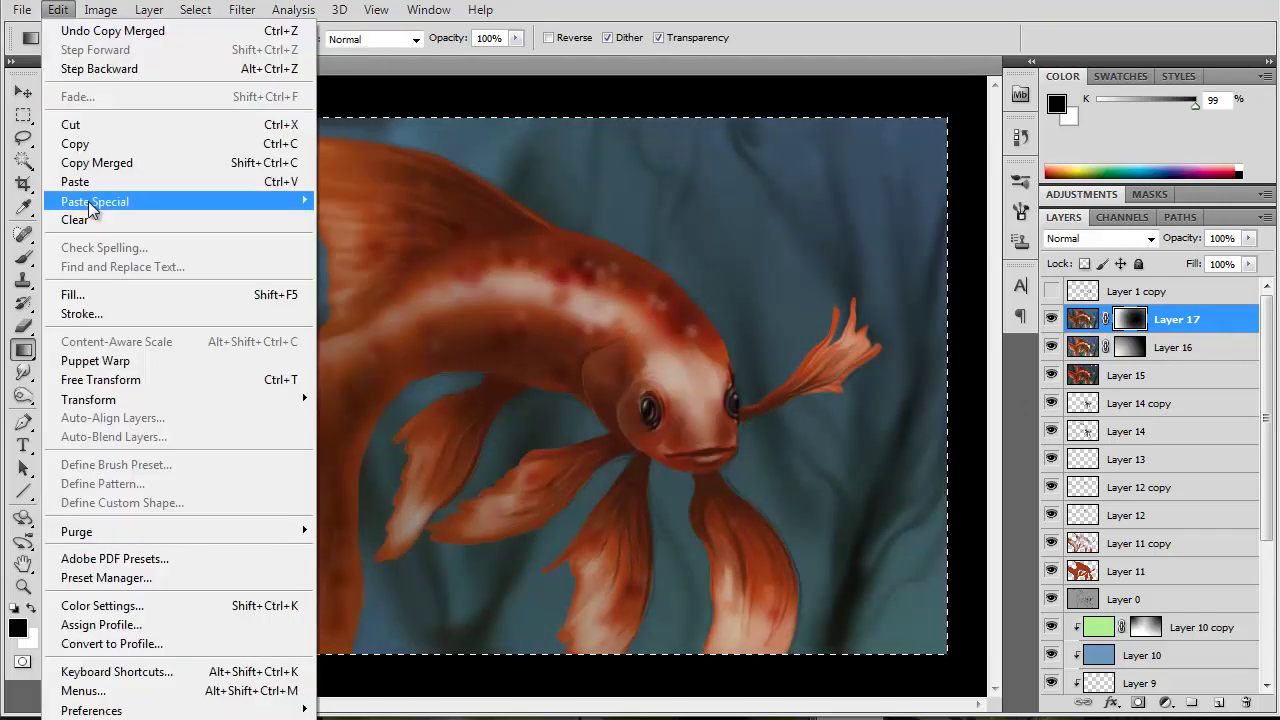
pyautogui.click(120, 183)
pyautogui.click(100, 9)
pyautogui.click(100, 9)
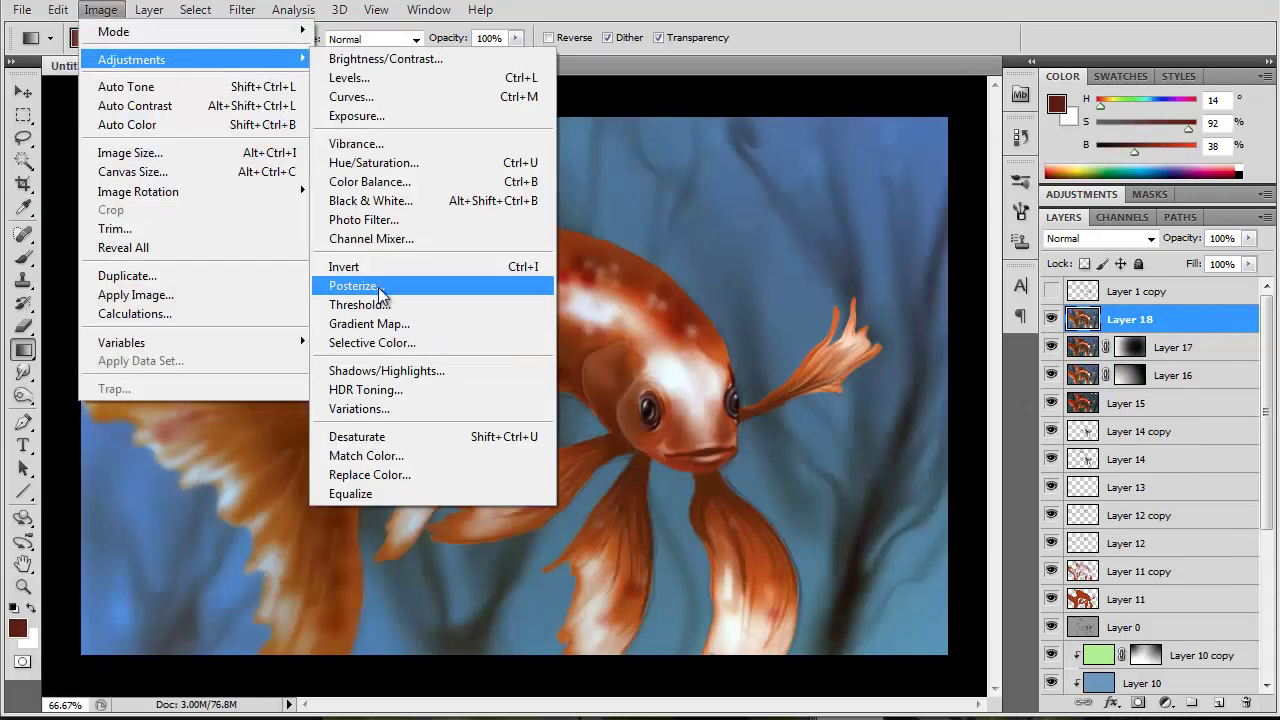
pyautogui.click(359, 408)
pyautogui.click(680, 322)
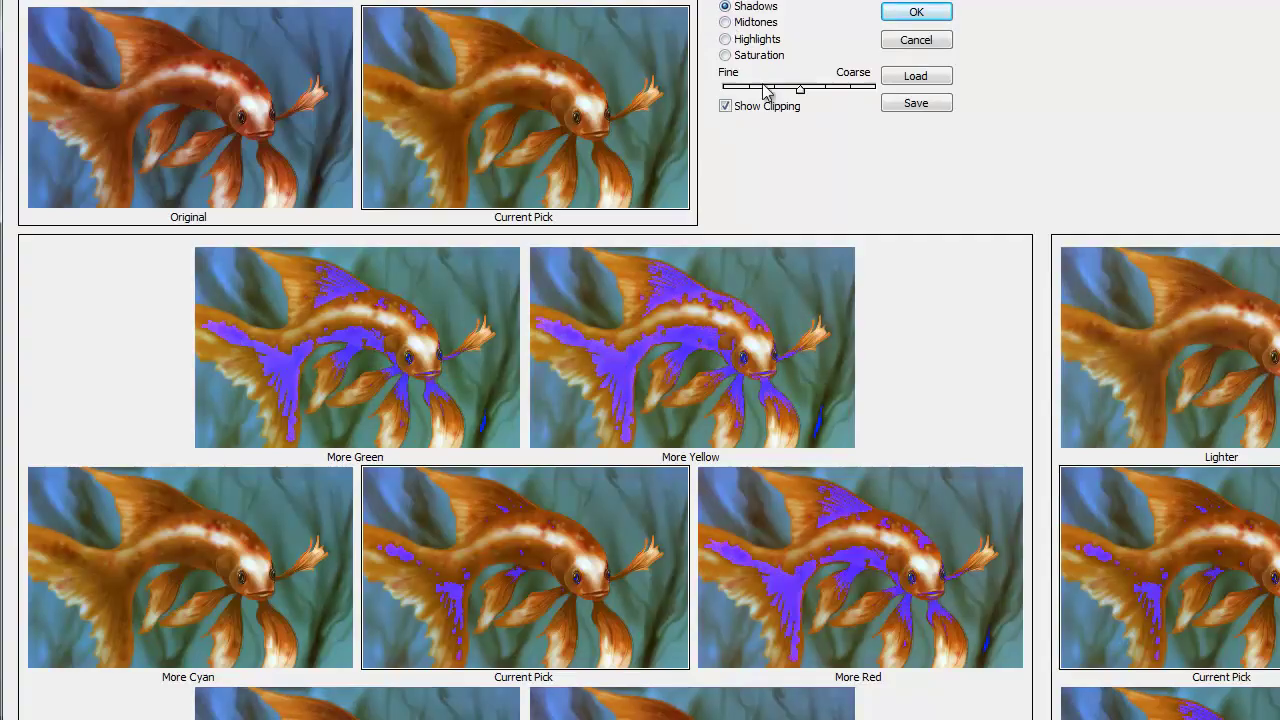
pyautogui.click(916, 11)
# - Set the yellow copy to Lighten blend mode at 49% opacity
pyautogui.click(1248, 238)
pyautogui.moveTo(1246, 256); pyautogui.dragTo(1198, 256)
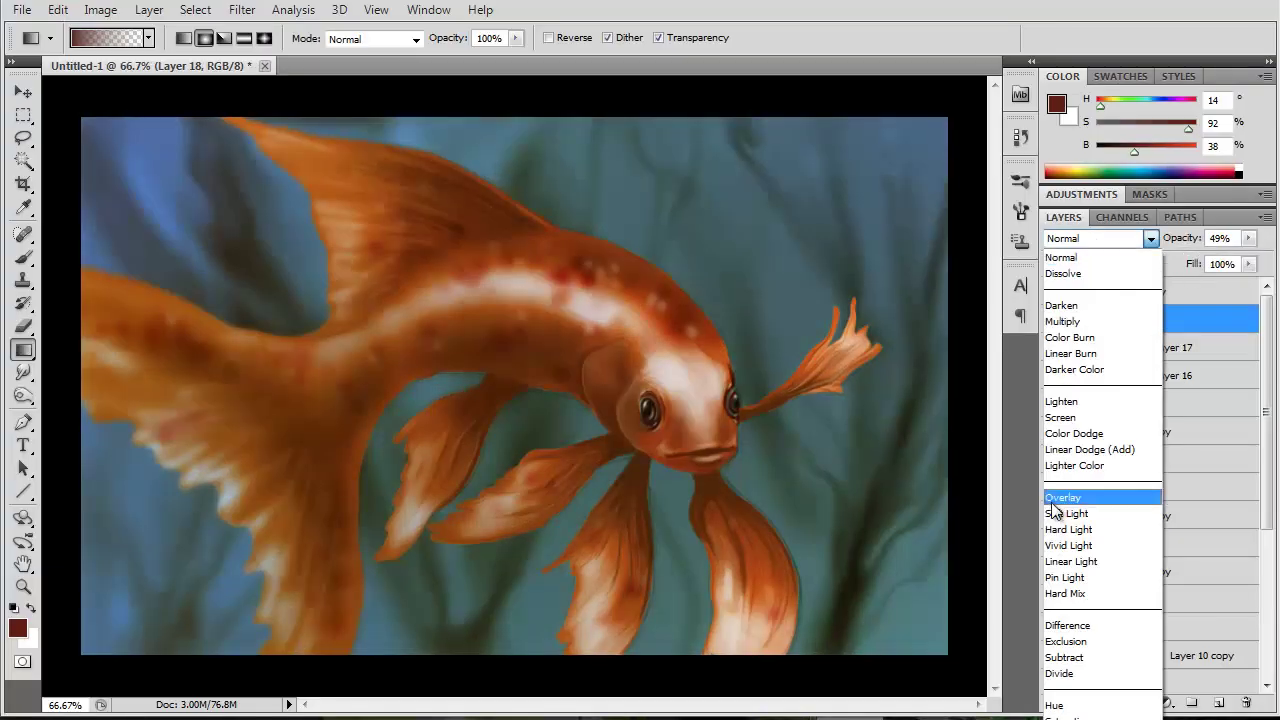
pyautogui.click(1100, 238)
pyautogui.click(1080, 534)
pyautogui.click(1080, 238)
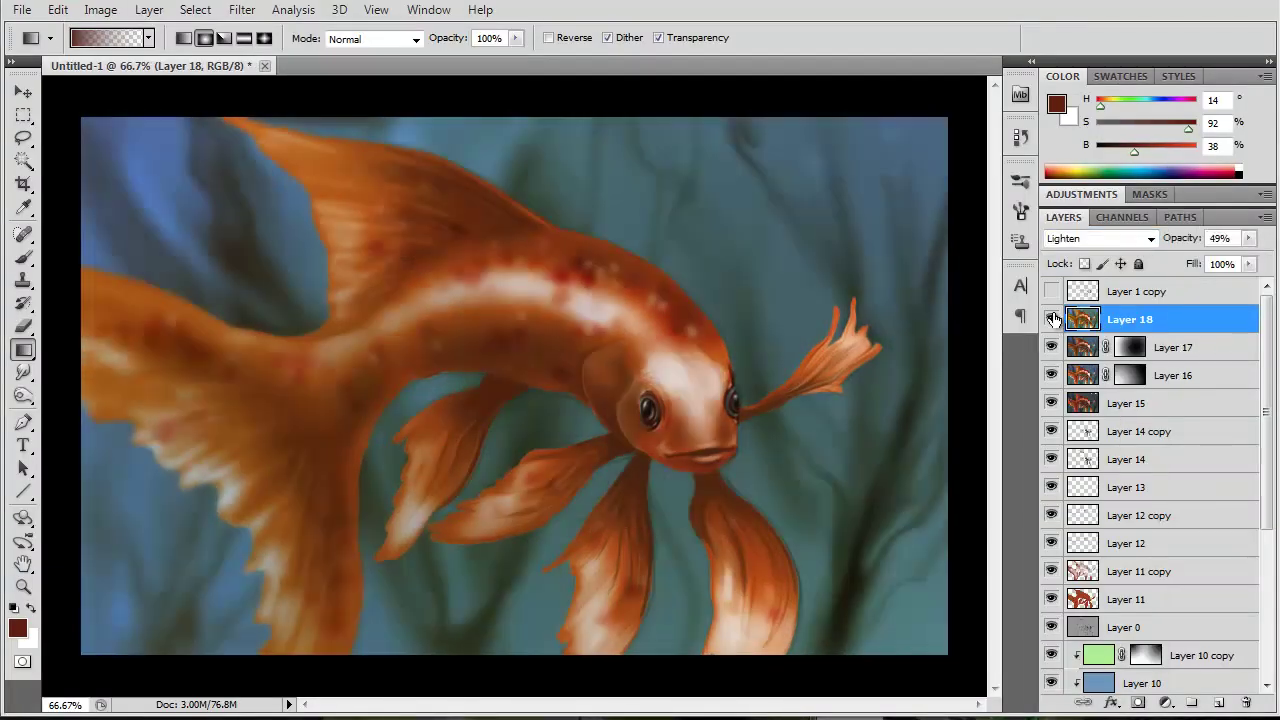
# - Mask the lightening off the fish's back and head with black brushing, then copy merged
pyautogui.press('Down')
pyautogui.click(1138, 703)
pyautogui.click(24, 258)
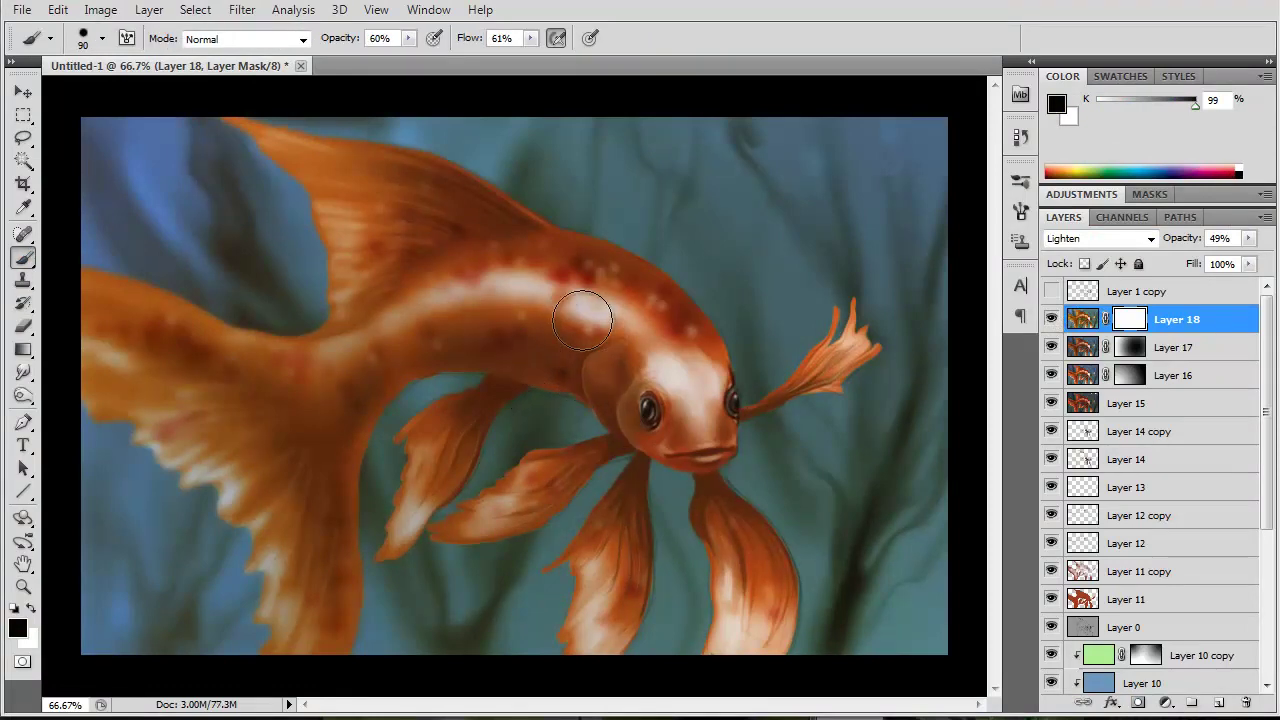
pyautogui.moveTo(586, 397)
pyautogui.mouseDown()
pyautogui.moveTo(514, 294)
pyautogui.moveTo(617, 390)
pyautogui.mouseUp()
pyautogui.moveTo(740, 470); pyautogui.dragTo(709, 366)
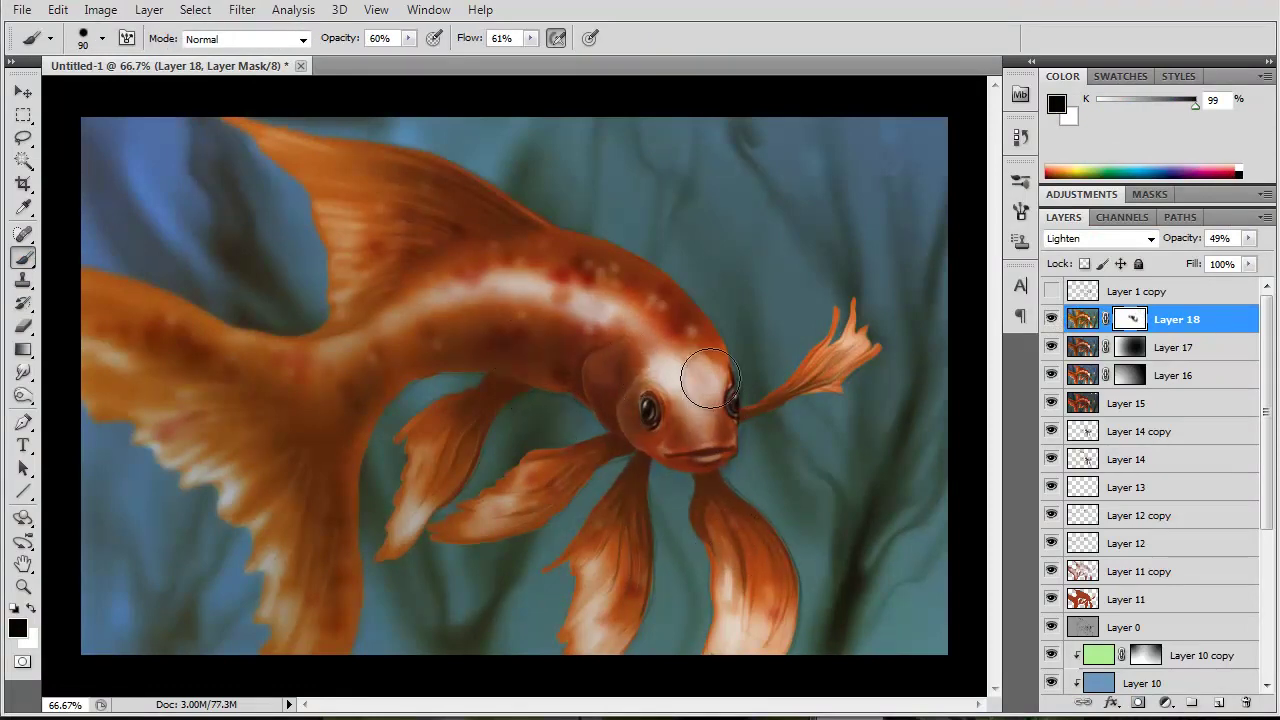
pyautogui.press('[')
pyautogui.press('[')
pyautogui.press('[')
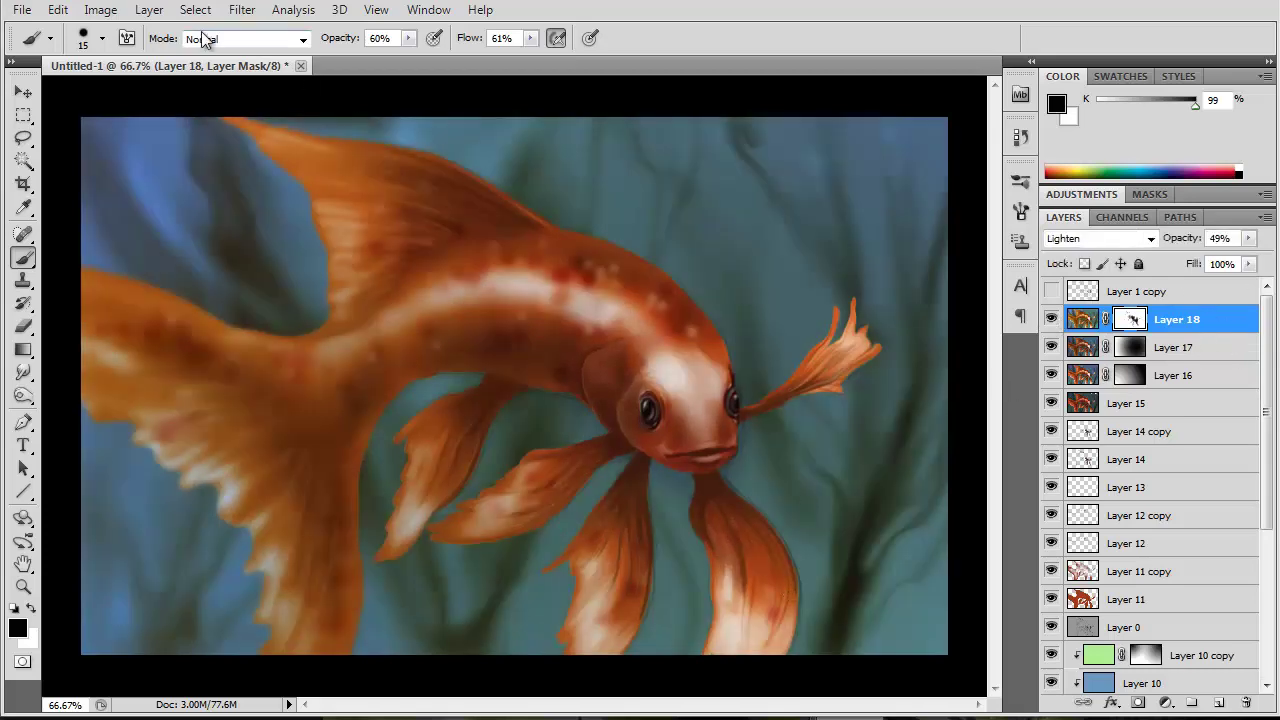
pyautogui.hotkey('ctrl', 'a')
pyautogui.click(58, 9)
# - Paste the merged copy and apply Plastic Wrap with Detail 14
pyautogui.click(100, 163)
pyautogui.hotkey('ctrl', 'v')
pyautogui.click(242, 9)
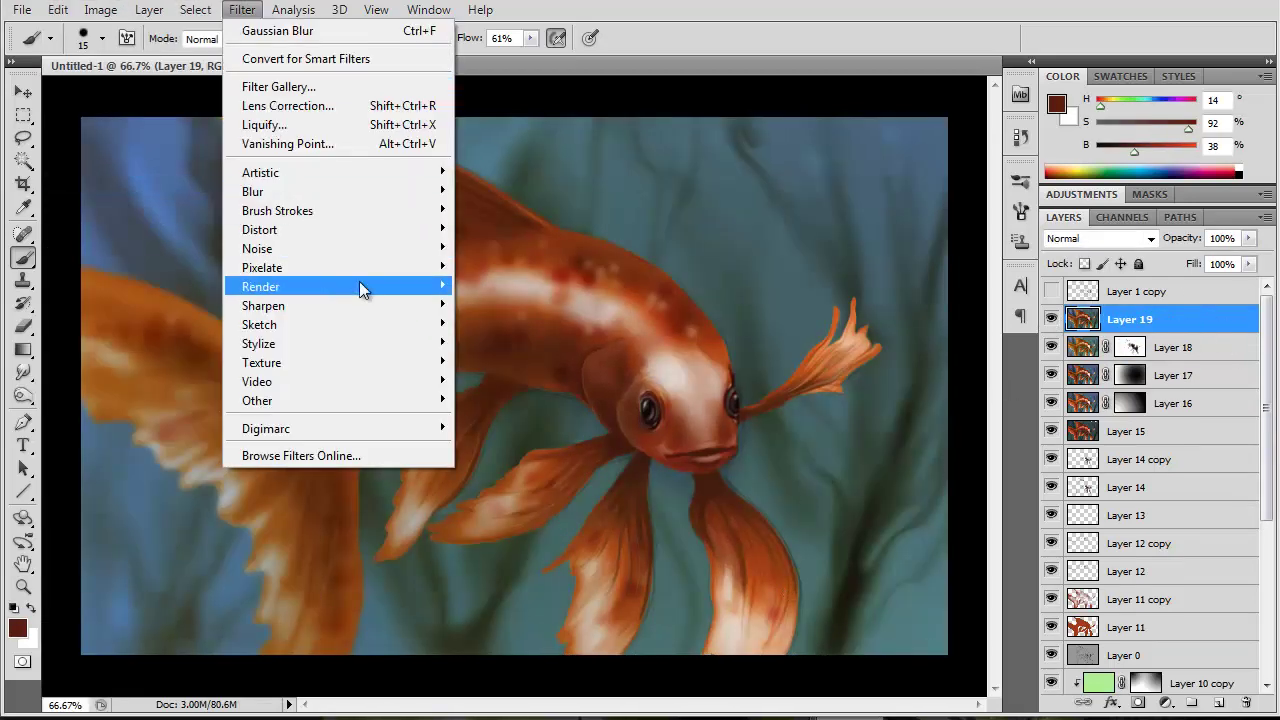
pyautogui.click(464, 323)
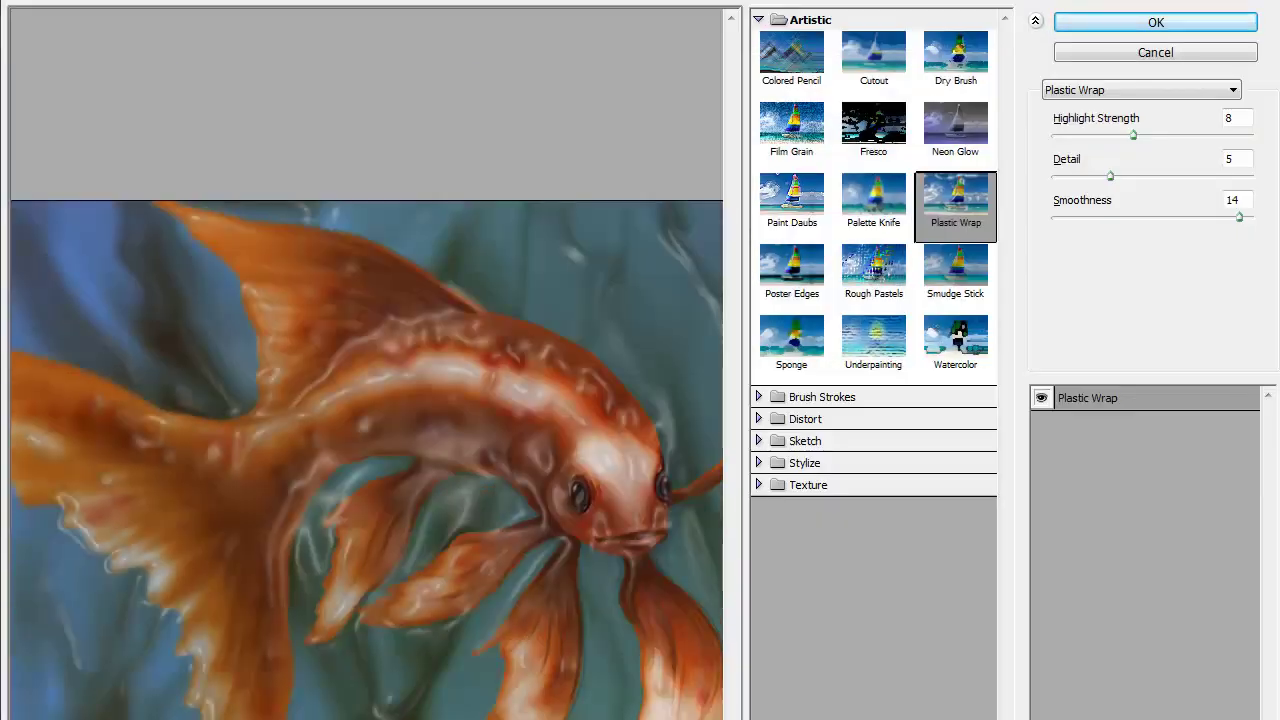
pyautogui.moveTo(1109, 186); pyautogui.dragTo(1243, 190)
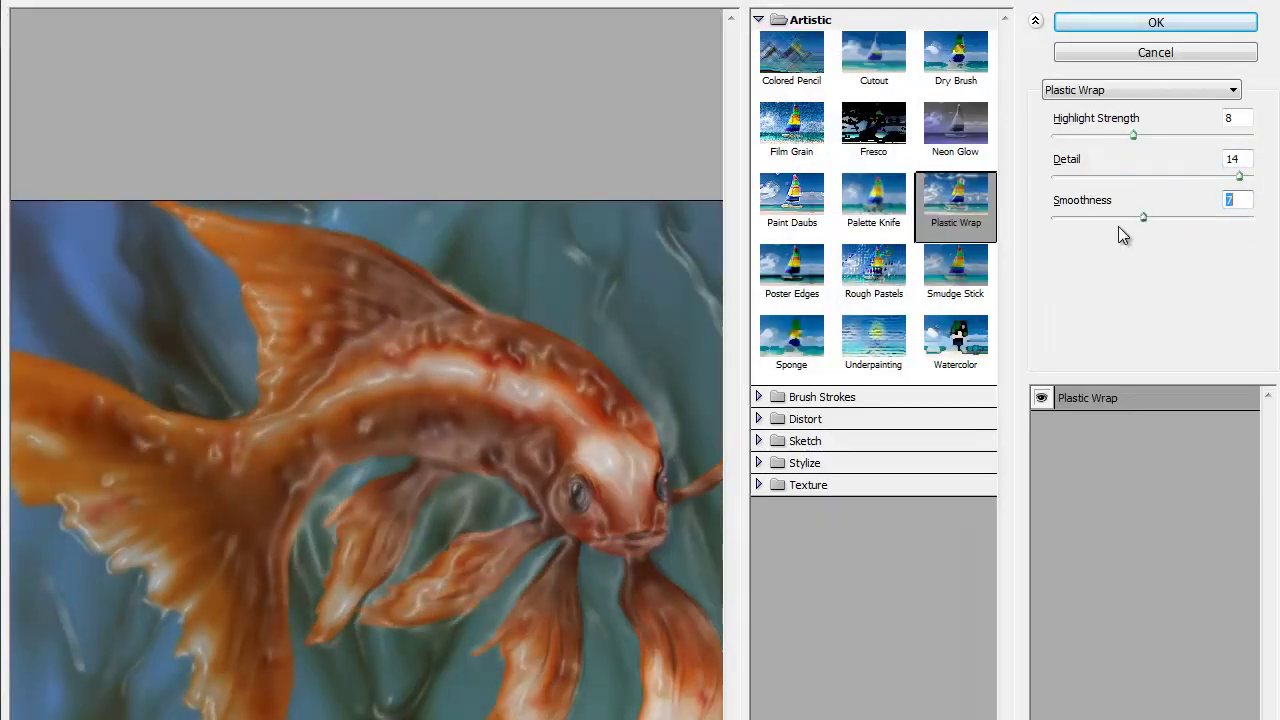
pyautogui.click(1140, 20)
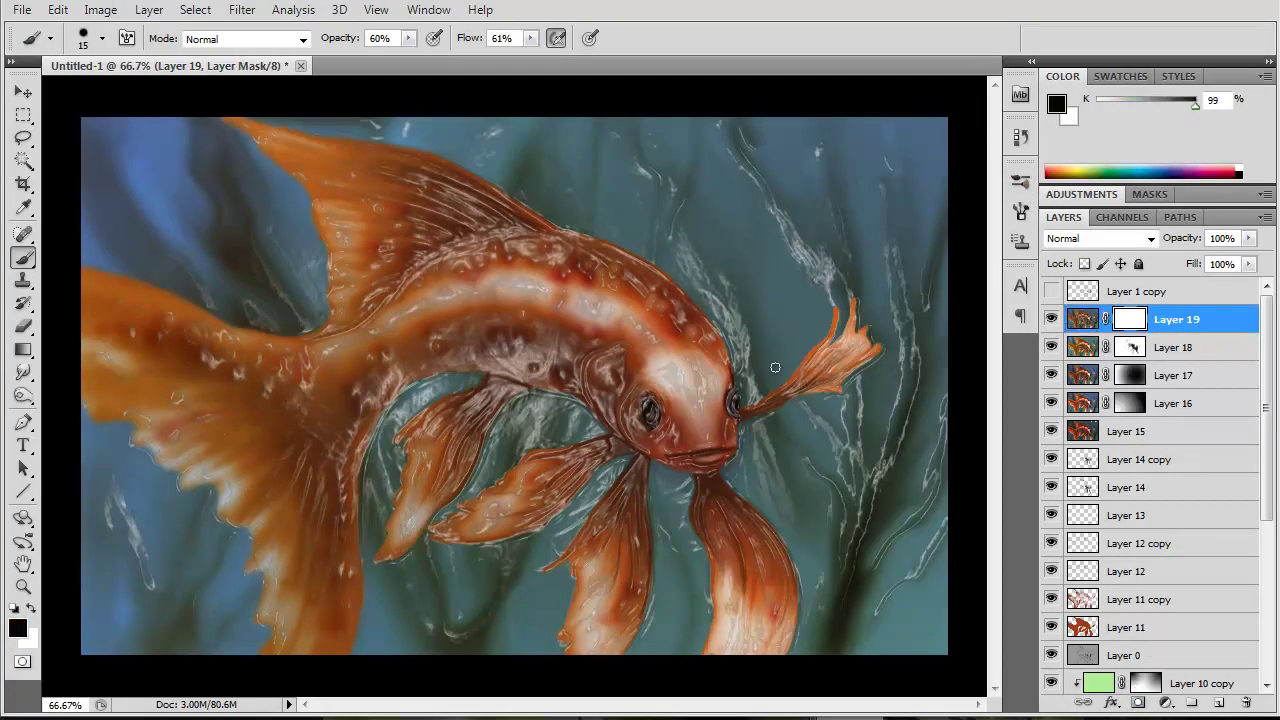
# - Paint the sheen out of the fin, tail, back and background streaks, then set 67% opacity
pyautogui.press(']')
pyautogui.press(']')
pyautogui.press(']')
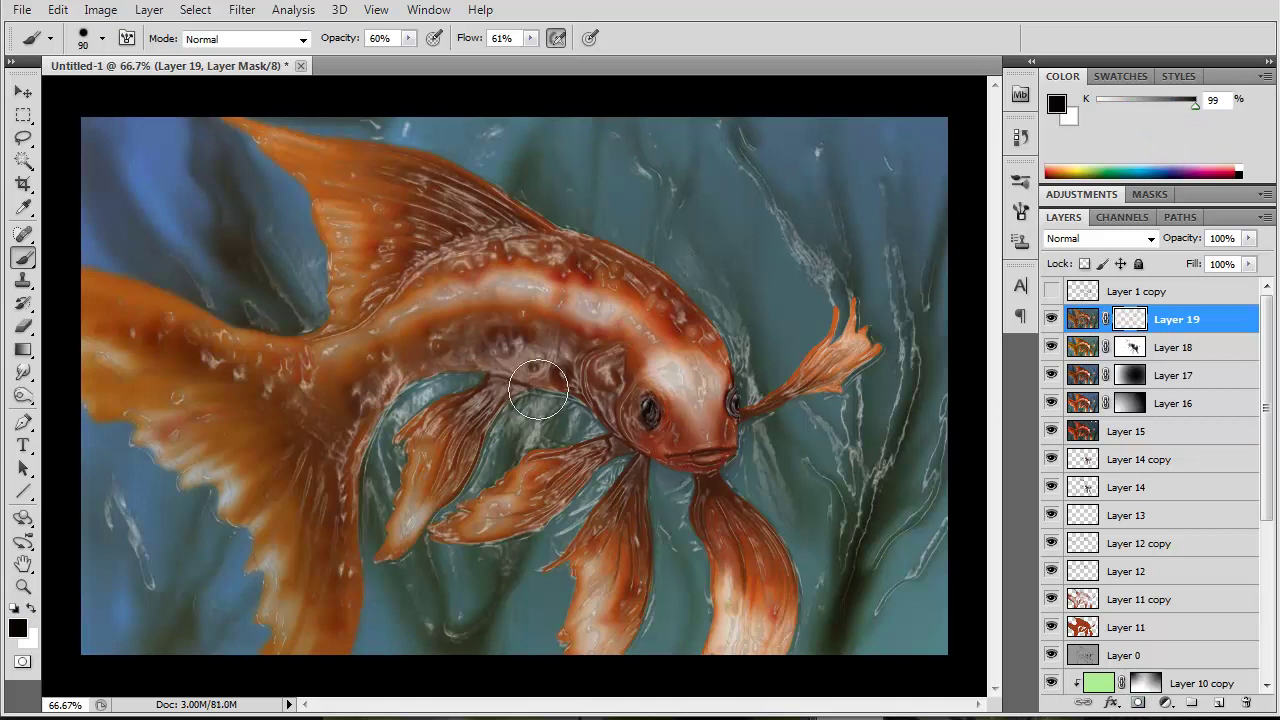
pyautogui.moveTo(565, 370)
pyautogui.mouseDown()
pyautogui.moveTo(497, 423)
pyautogui.moveTo(378, 440)
pyautogui.moveTo(358, 571)
pyautogui.moveTo(600, 460)
pyautogui.mouseUp()
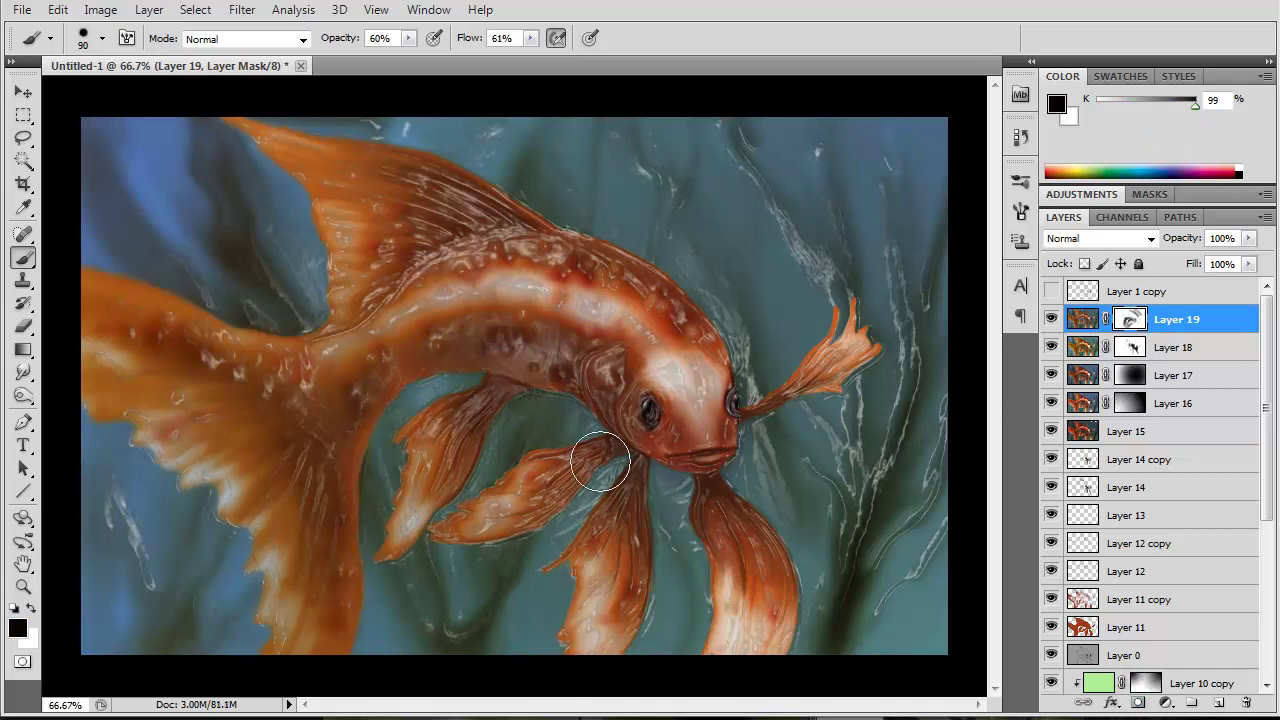
pyautogui.moveTo(126, 593)
pyautogui.mouseDown()
pyautogui.moveTo(166, 606)
pyautogui.moveTo(283, 300)
pyautogui.mouseUp()
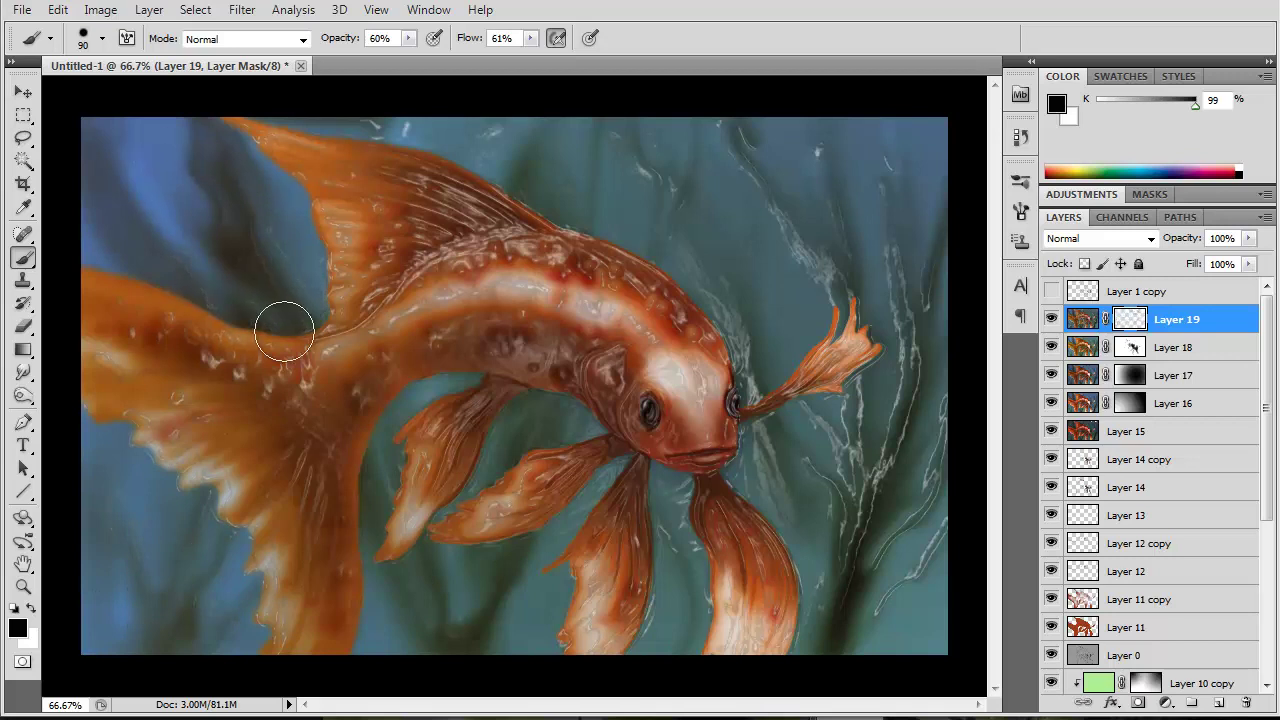
pyautogui.moveTo(829, 474); pyautogui.dragTo(734, 320)
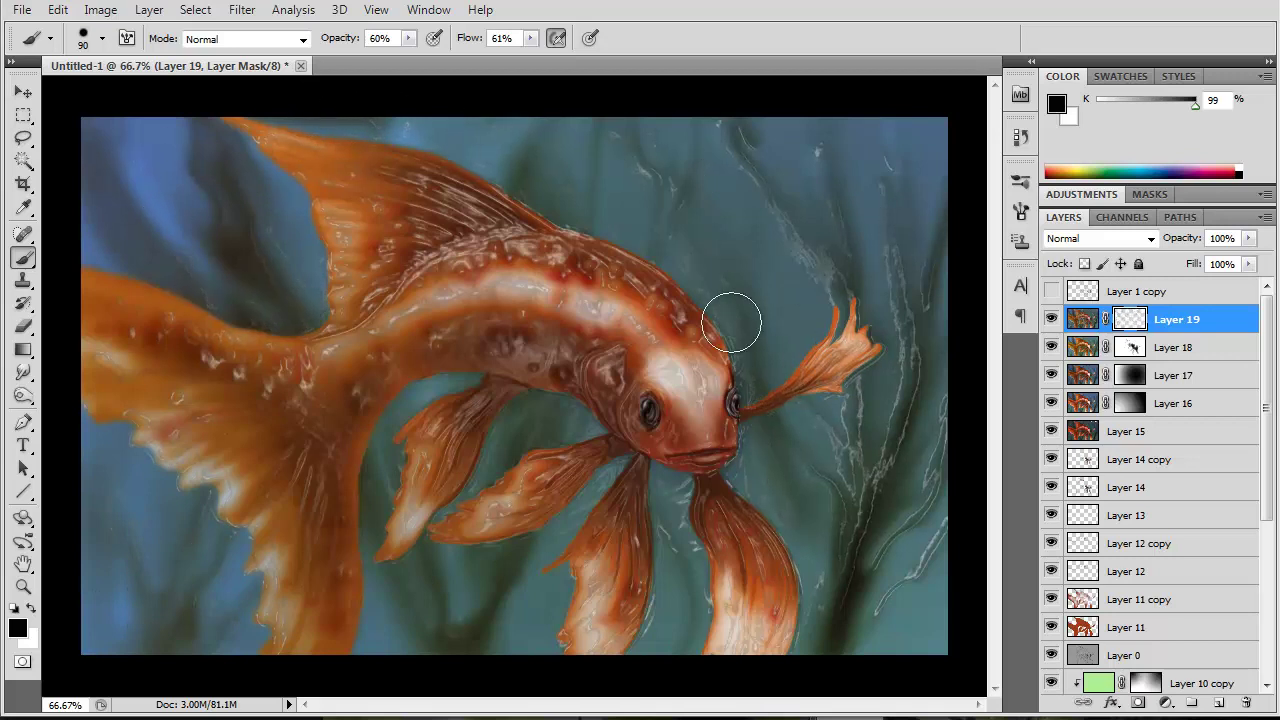
pyautogui.press('[')
pyautogui.press('[')
pyautogui.press('[')
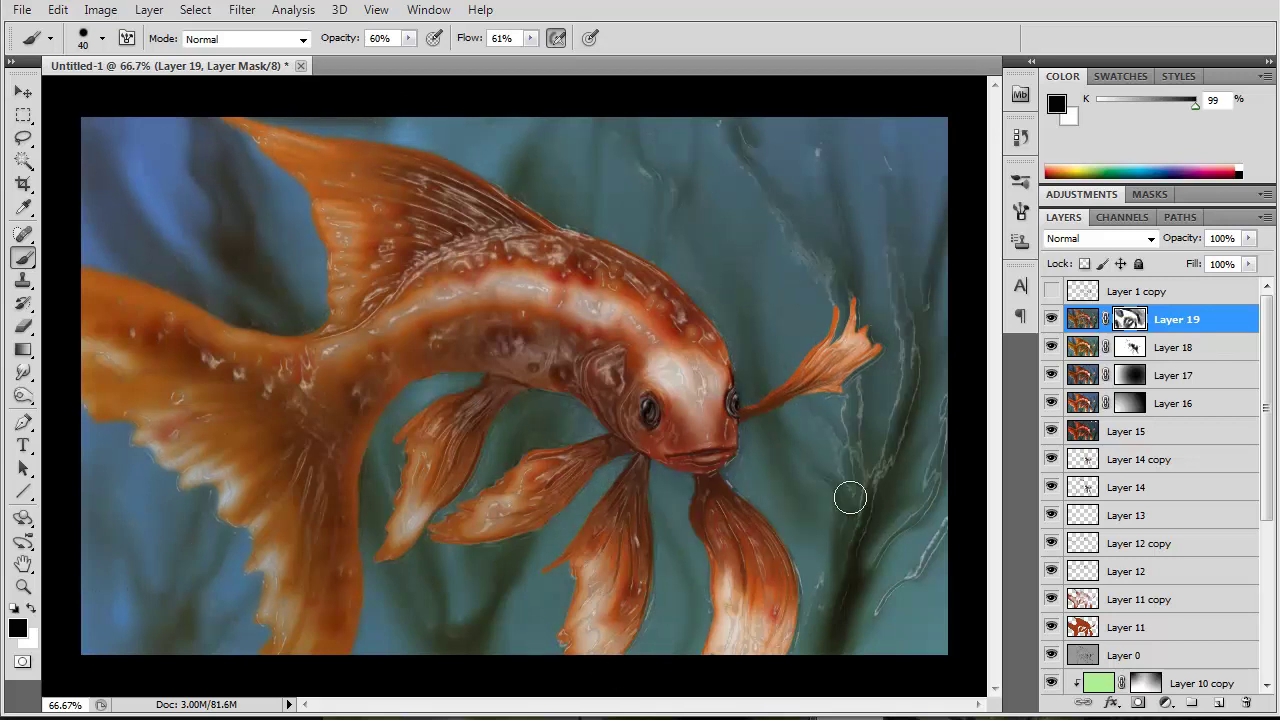
pyautogui.press(']')
pyautogui.press(']')
pyautogui.press(']')
pyautogui.moveTo(900, 571)
pyautogui.mouseDown()
pyautogui.moveTo(846, 571)
pyautogui.moveTo(766, 291)
pyautogui.moveTo(803, 384)
pyautogui.mouseUp()
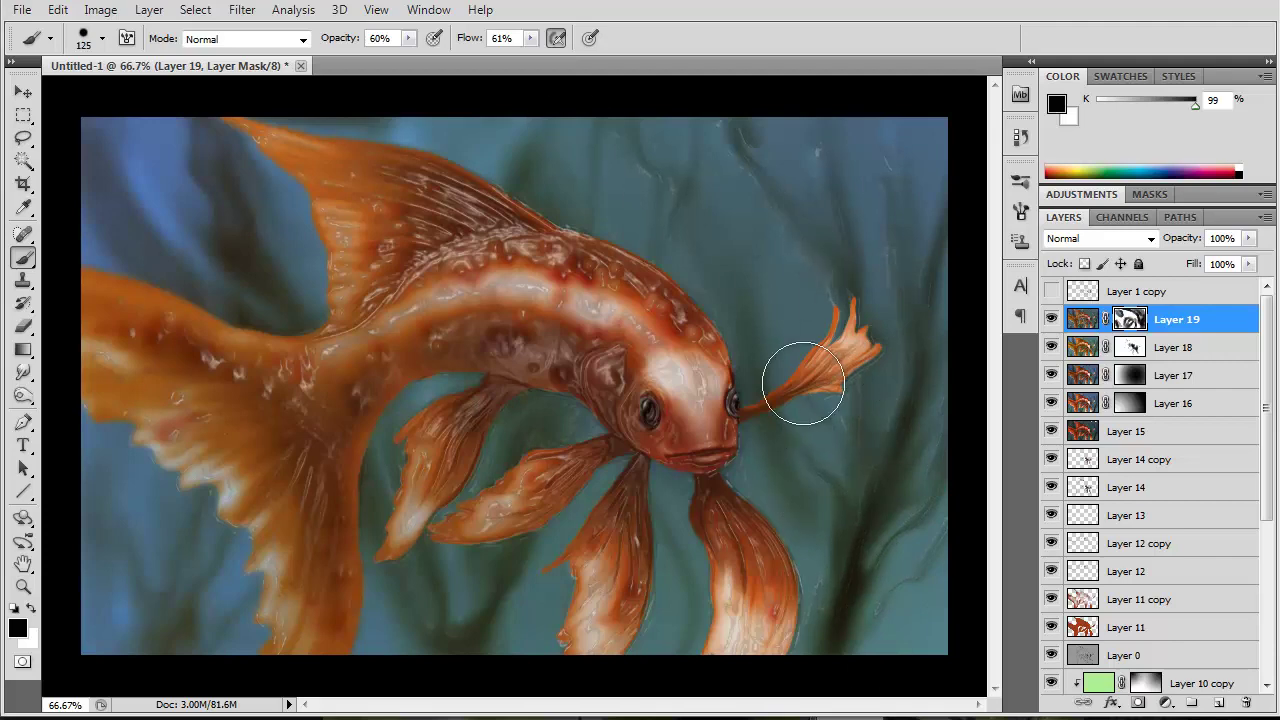
pyautogui.click(1082, 319)
pyautogui.moveTo(1248, 238); pyautogui.dragTo(1220, 262)
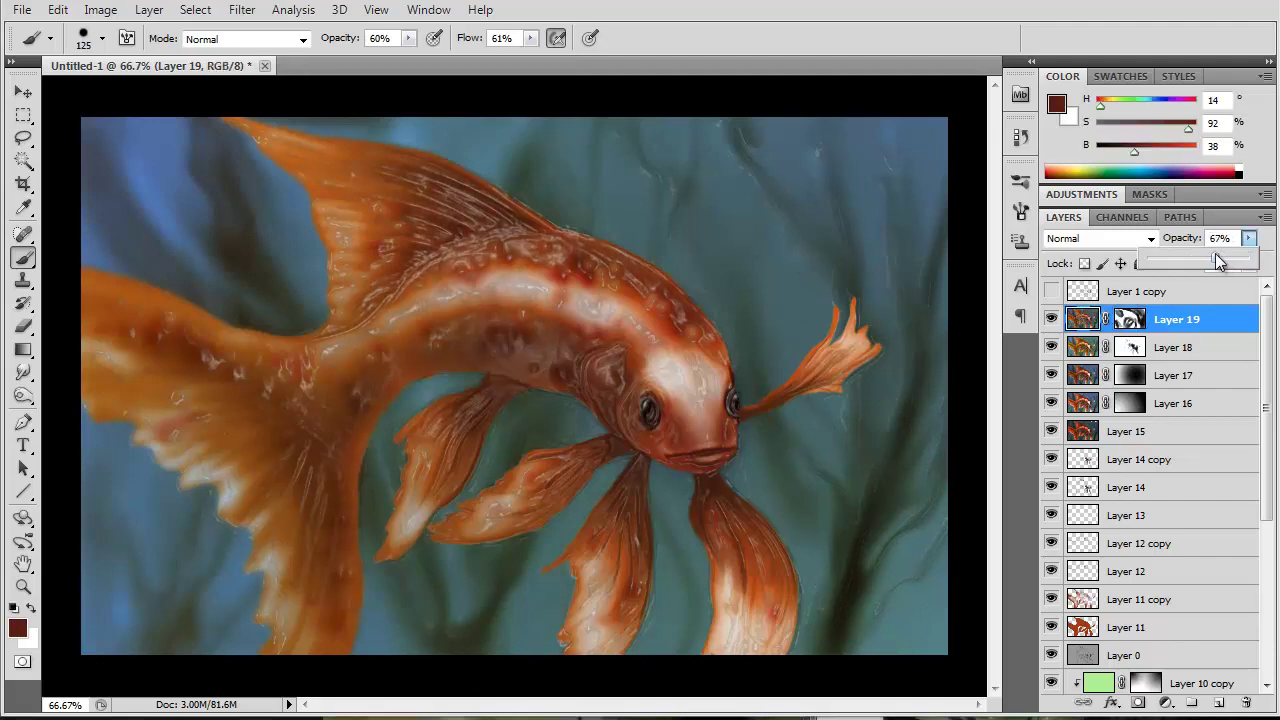
# - Fill a new layer with a light blue vertical gradient
pyautogui.hotkey('ctrl', 'shift', 'alt', 'n')
pyautogui.press('g')
pyautogui.click(17, 628)
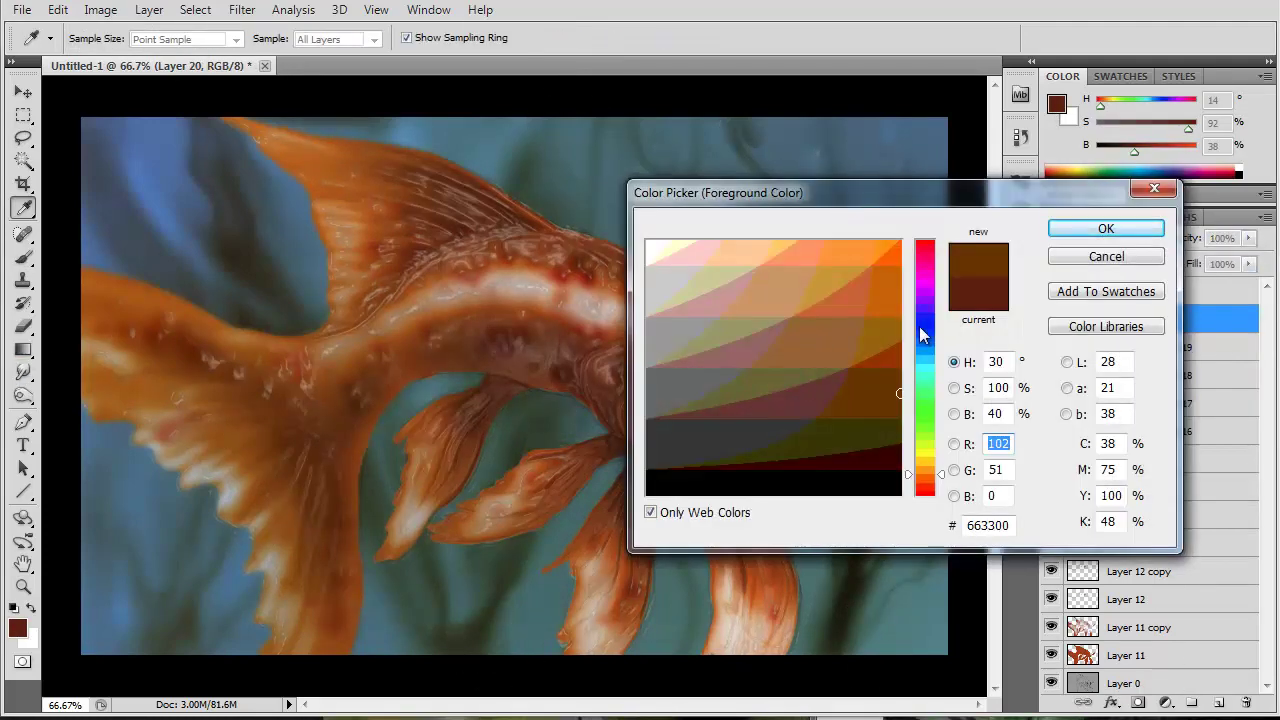
pyautogui.click(925, 358)
pyautogui.click(793, 248)
pyautogui.click(1106, 228)
pyautogui.moveTo(578, 118); pyautogui.dragTo(548, 655)
# - Set the blue gradient layer to Vivid Light at 17% and mask it off the fish's head
pyautogui.moveTo(1248, 238); pyautogui.dragTo(1219, 253)
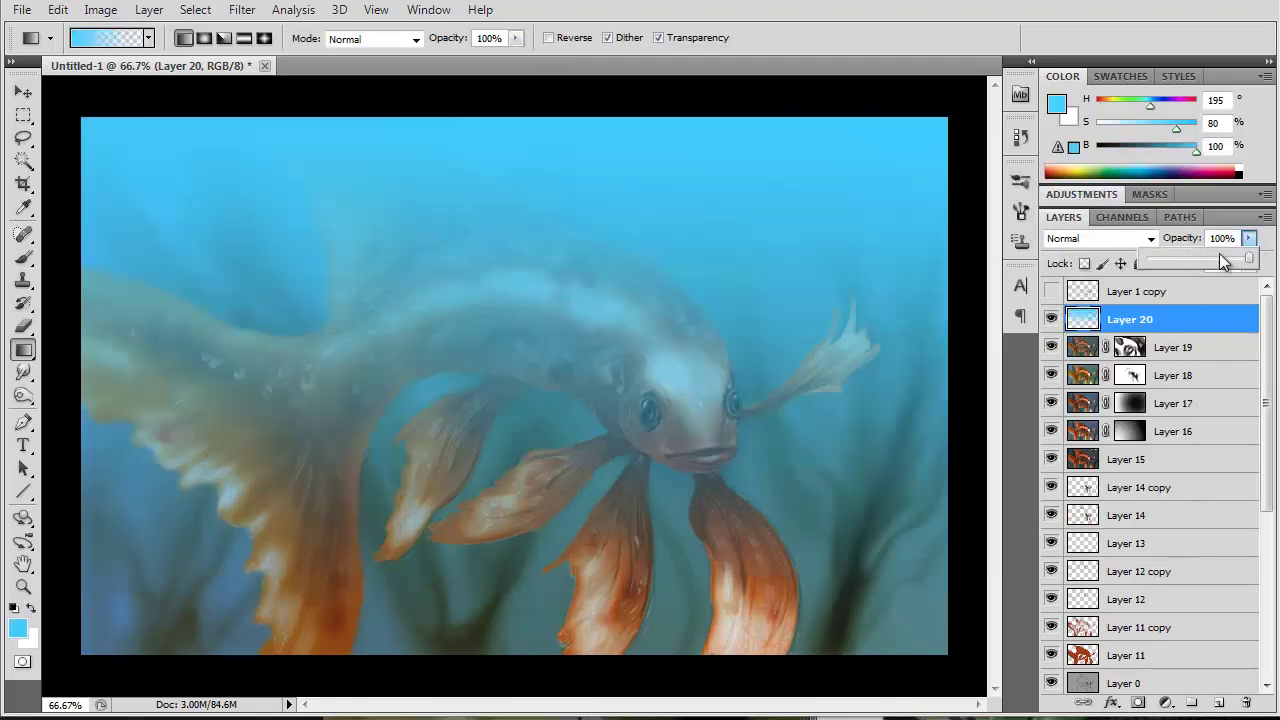
pyautogui.click(1100, 238)
pyautogui.click(1085, 515)
pyautogui.press('Down')
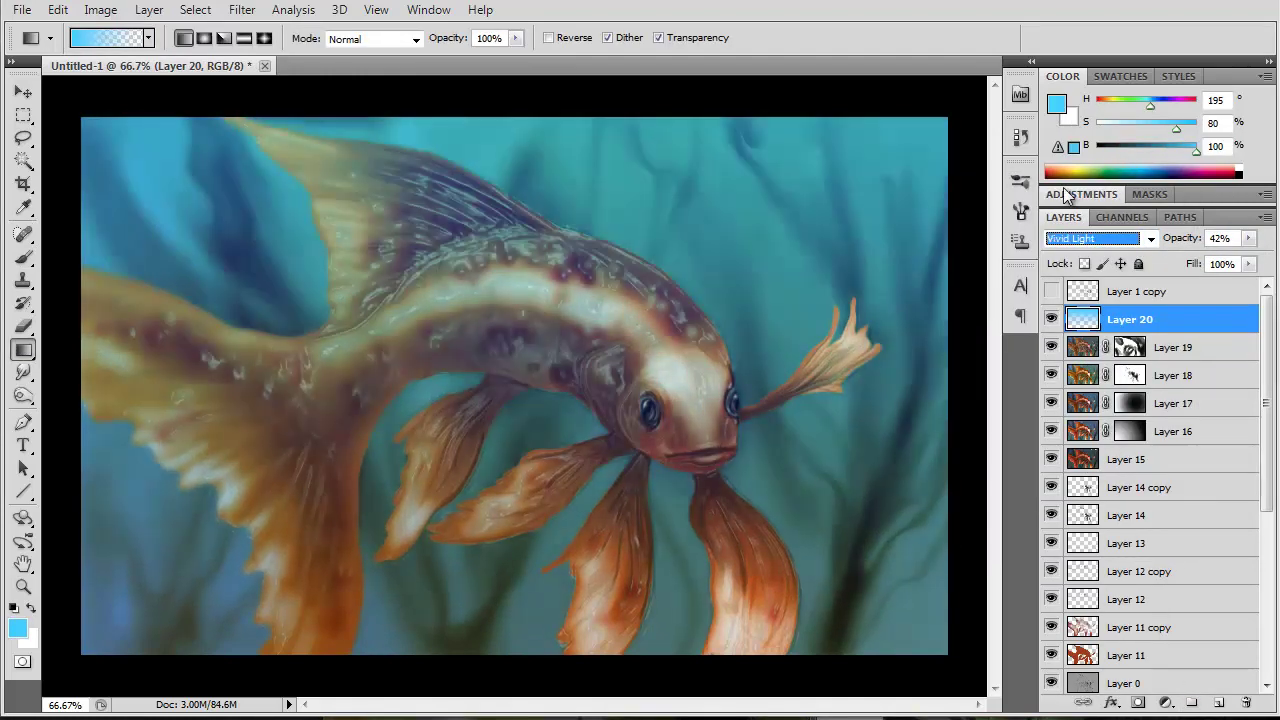
pyautogui.press('Down')
pyautogui.moveTo(1205, 238); pyautogui.dragTo(1180, 240)
pyautogui.click(1138, 703)
pyautogui.press('b')
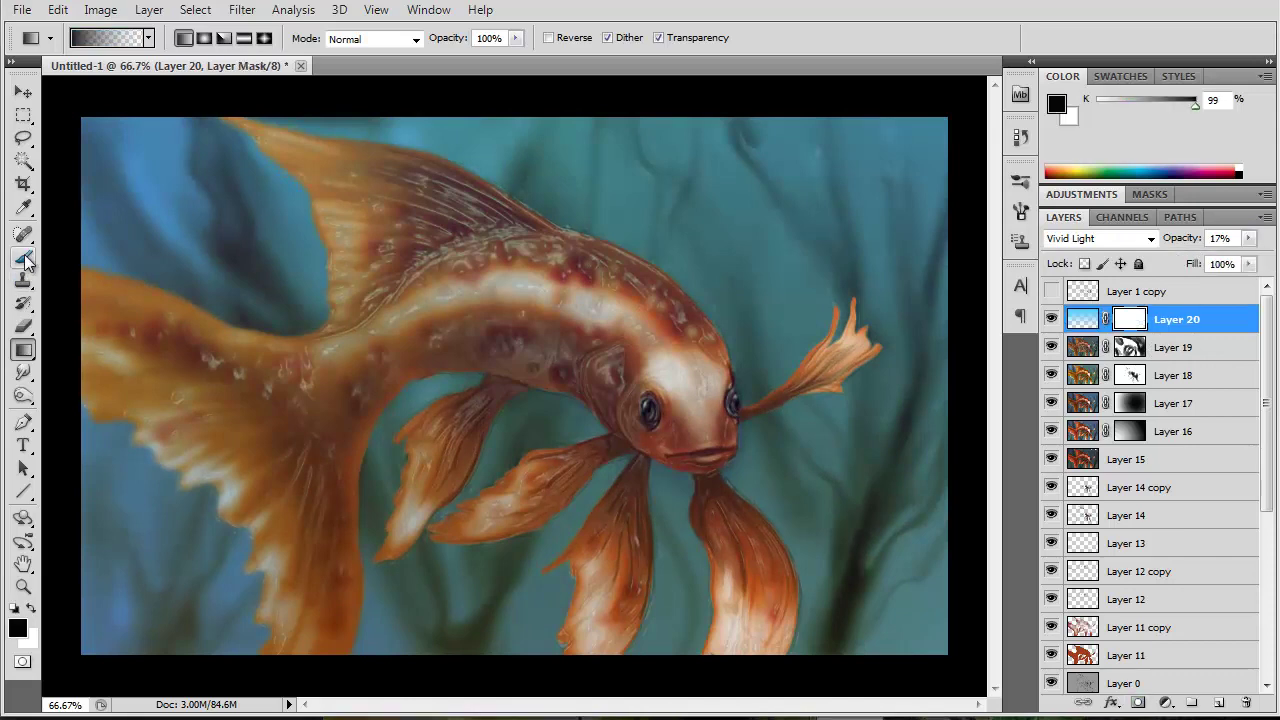
pyautogui.moveTo(640, 400)
pyautogui.mouseDown()
pyautogui.moveTo(703, 443)
pyautogui.moveTo(670, 380)
pyautogui.mouseUp()
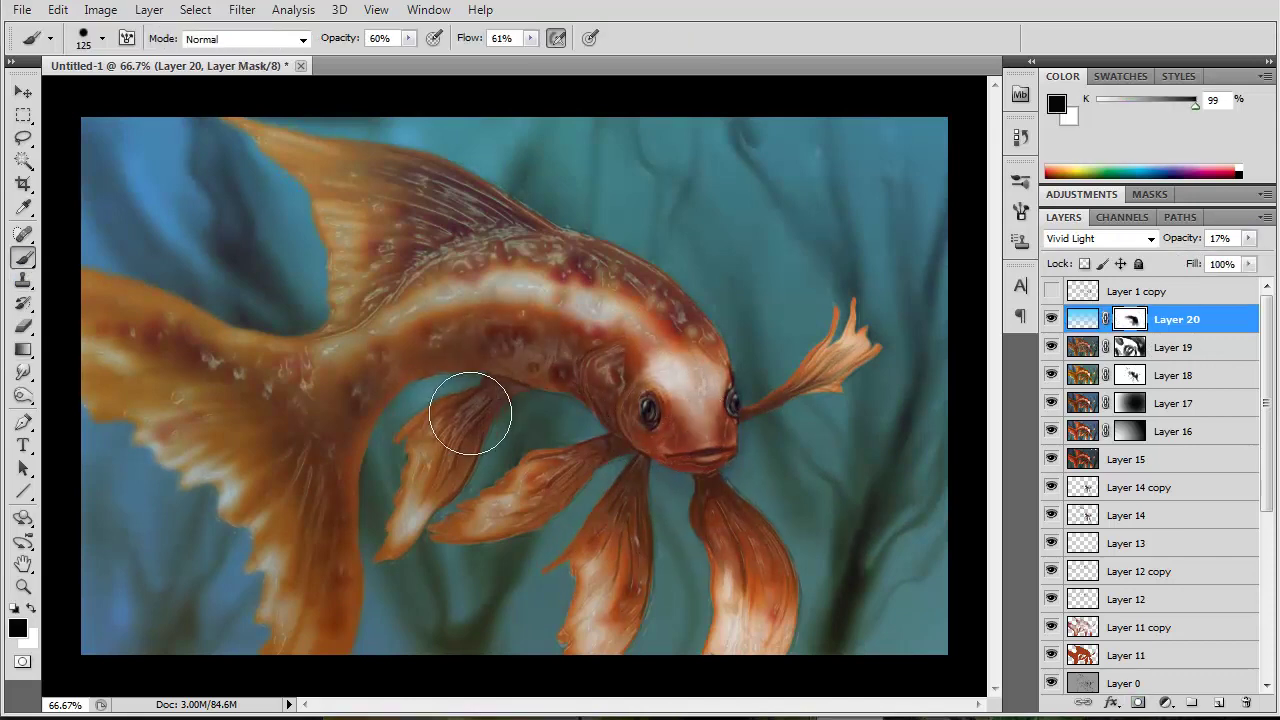
# - Add Layer 21 with a brownish-red gradient and set it to Overlay at 27%
pyautogui.click(1219, 703)
pyautogui.moveTo(1127, 122); pyautogui.dragTo(1176, 122)
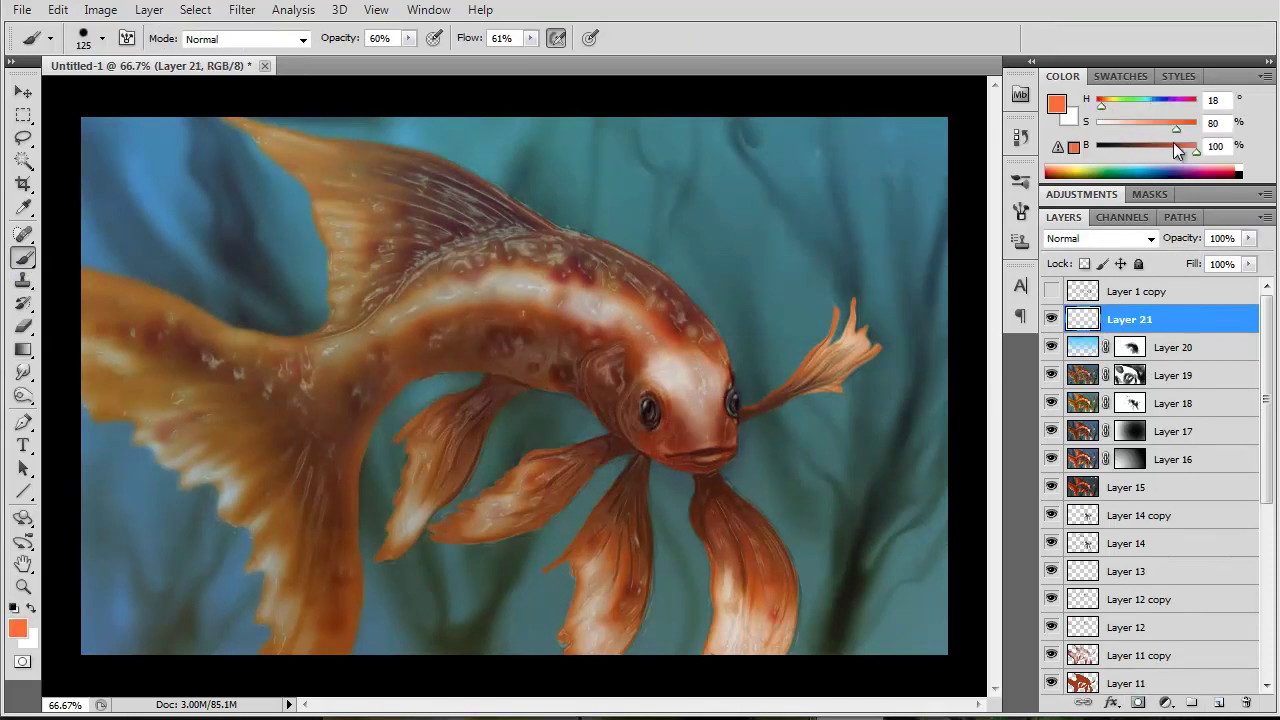
pyautogui.click(23, 349)
pyautogui.moveTo(290, 620); pyautogui.dragTo(564, 300)
pyautogui.moveTo(1195, 238); pyautogui.dragTo(1165, 240)
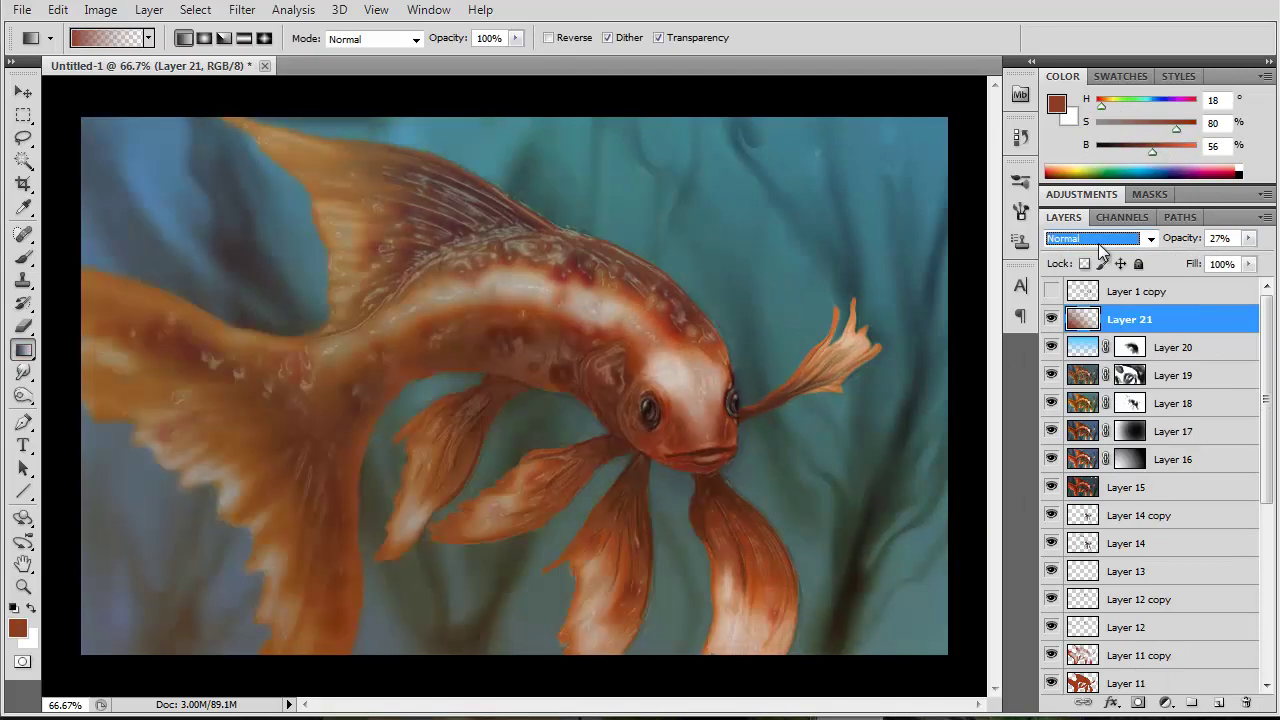
pyautogui.scroll(-4, 1100, 238)
pyautogui.scroll(-3, 1100, 250)
pyautogui.scroll(-4, 1100, 250)
pyautogui.scroll(-2, 1100, 250)
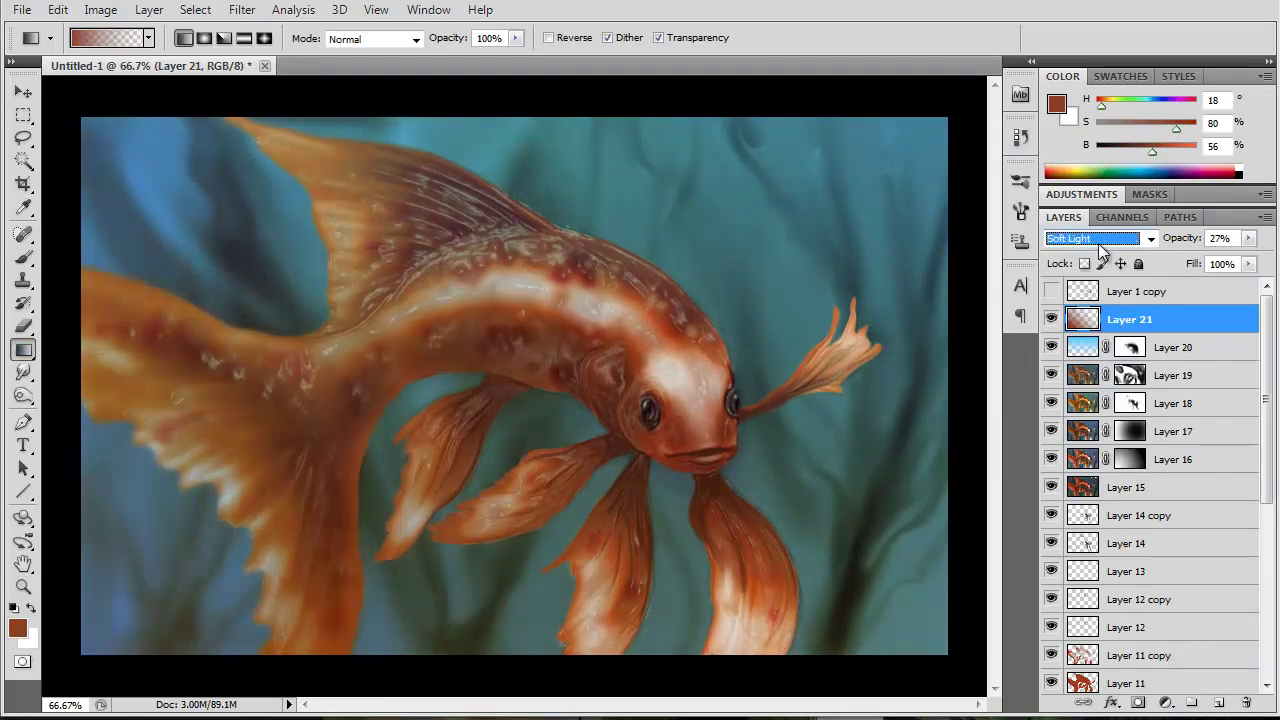
pyautogui.click(1060, 324)
# - Select all, copy merged, and paste as Layer 22
pyautogui.click(195, 9)
pyautogui.click(205, 30)
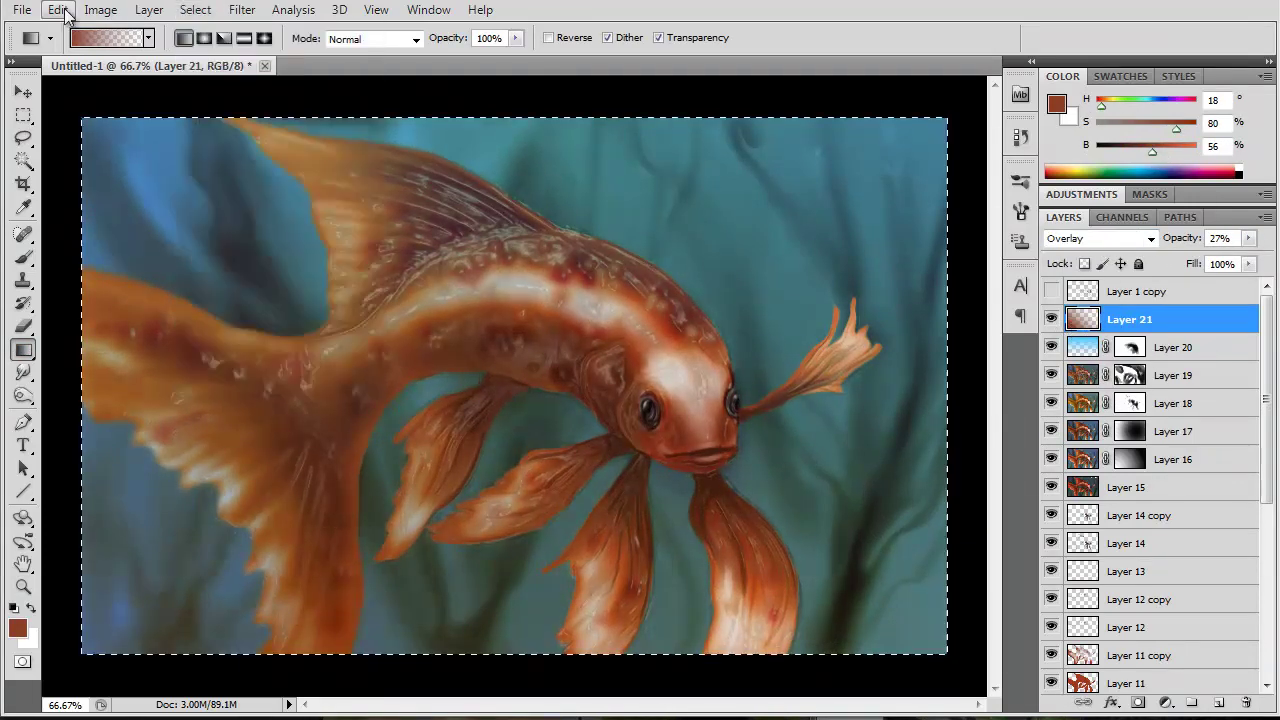
pyautogui.hotkey('ctrl', 'shift', 'c')
pyautogui.click(57, 9)
pyautogui.click(60, 177)
# - Zoom in on the fish's eye with the Dodge/Burn tool ready
pyautogui.click(23, 396)
pyautogui.press('z')
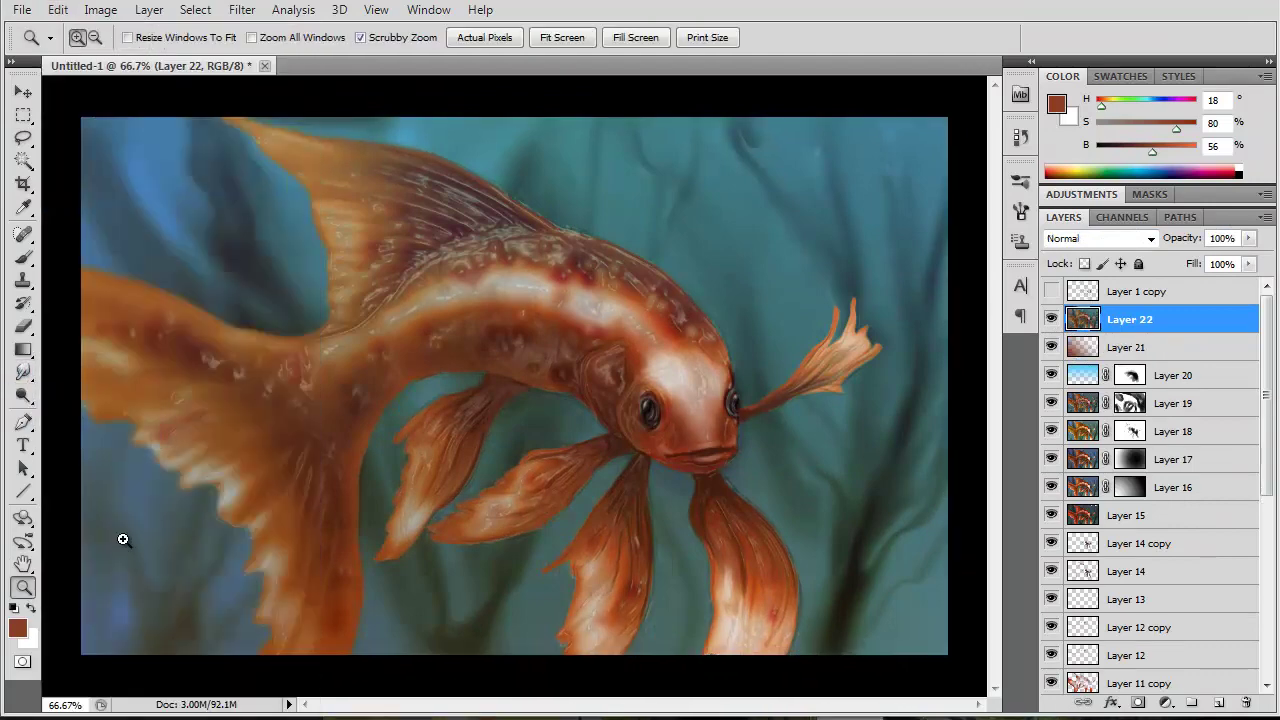
pyautogui.click(650, 408)
pyautogui.click(650, 408)
pyautogui.click(650, 408)
pyautogui.press('b')
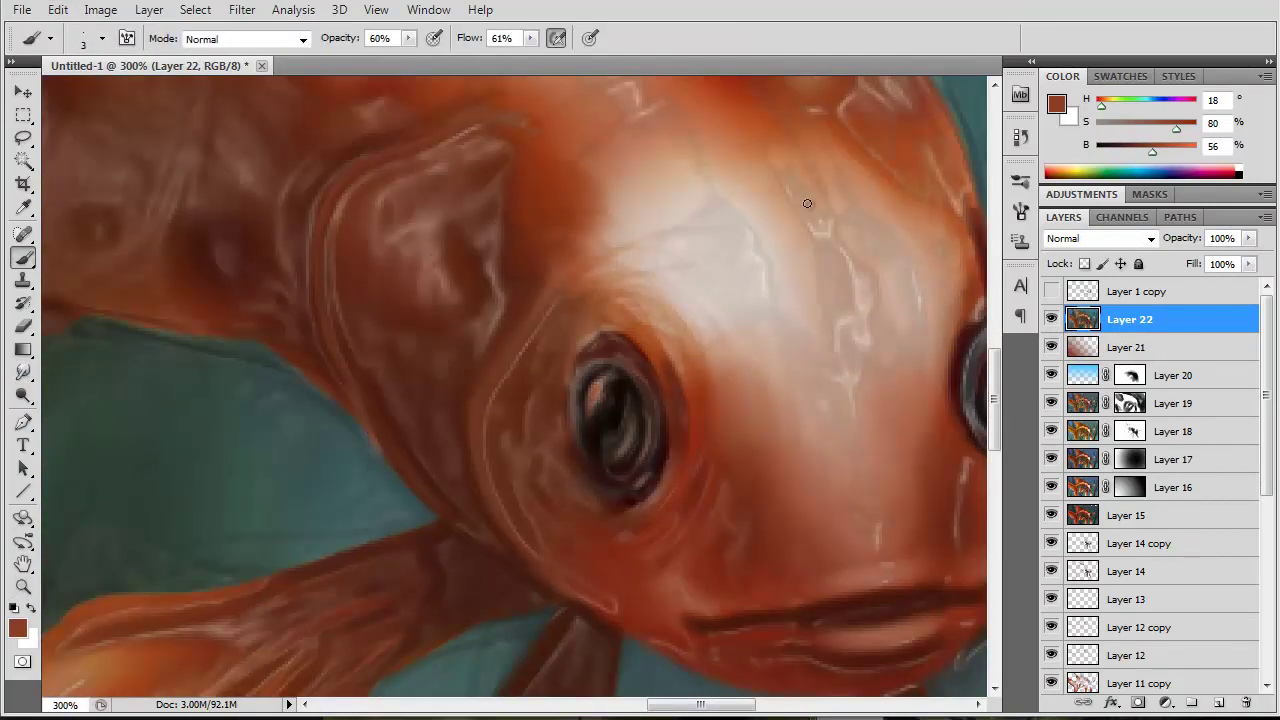
pyautogui.click(1018, 183)
pyautogui.click(23, 397)
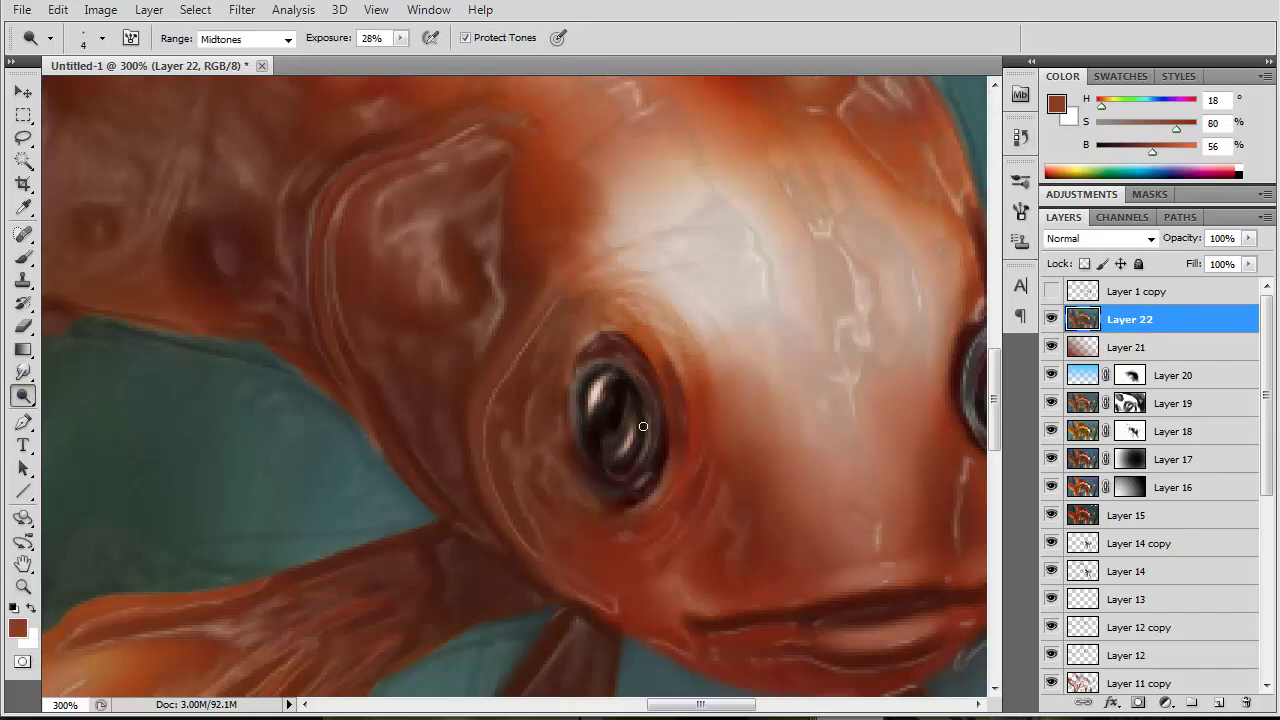
# - Choose a pale pink foreground and tone a curve and the head area right of the eye
pyautogui.click(16, 628)
pyautogui.click(728, 277)
pyautogui.press('Return')
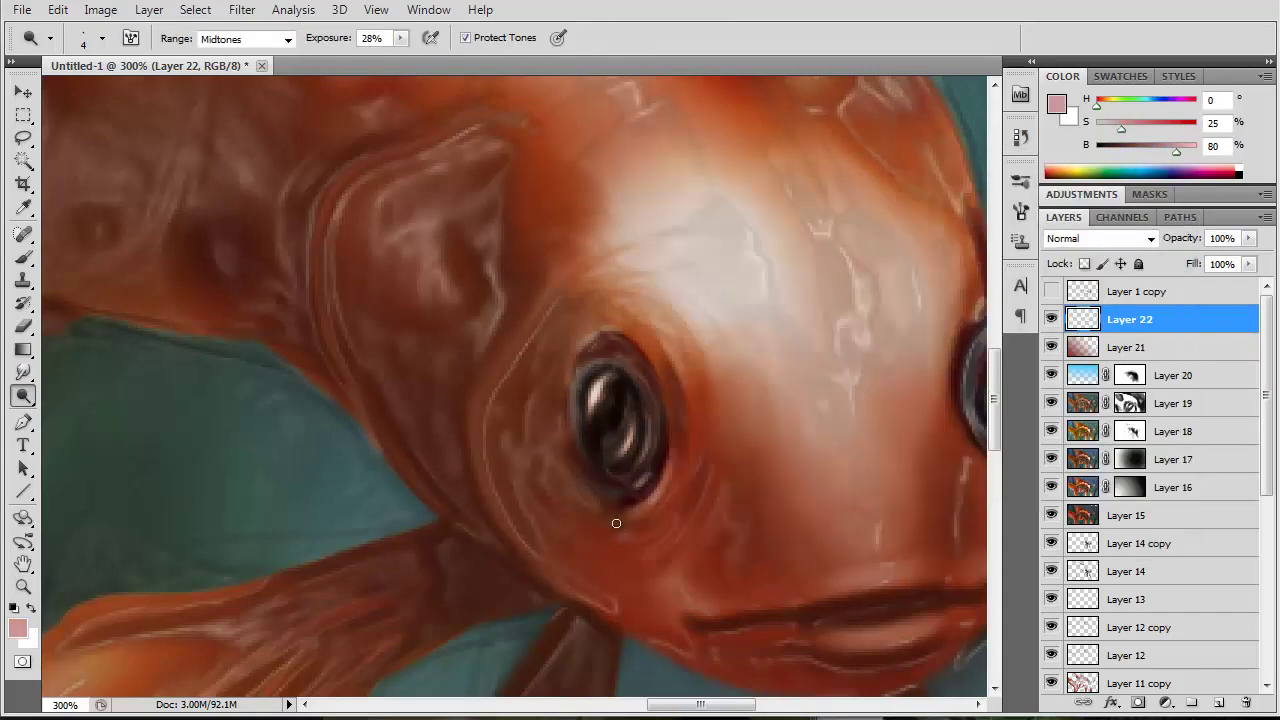
pyautogui.moveTo(705, 445); pyautogui.dragTo(723, 500)
pyautogui.press(']')
pyautogui.press(']')
pyautogui.press(']')
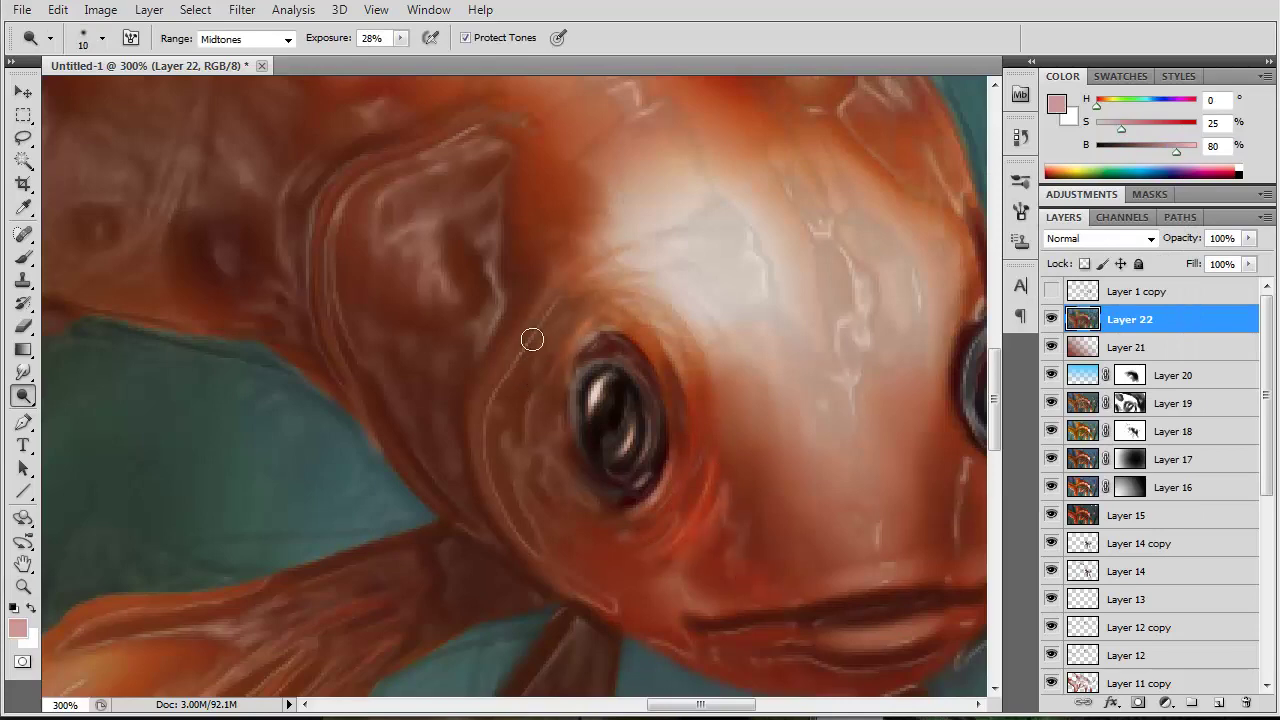
pyautogui.press(']')
pyautogui.press(']')
pyautogui.press(']')
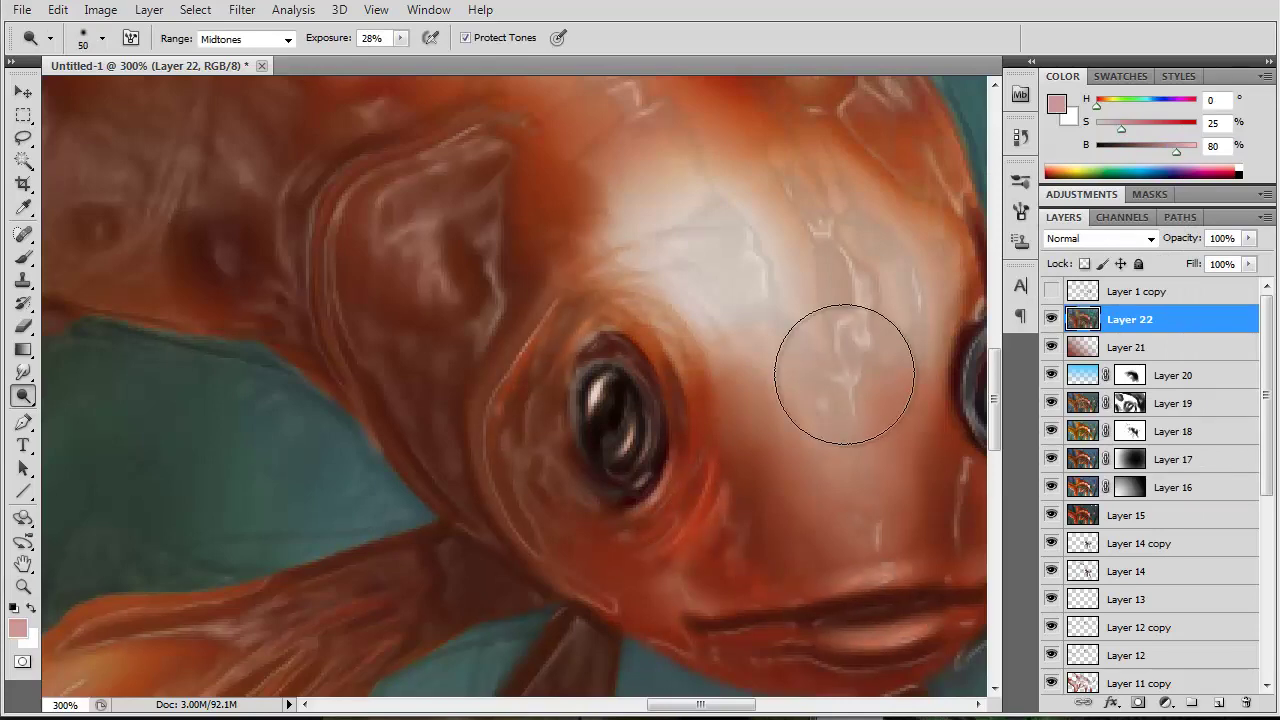
pyautogui.moveTo(846, 366); pyautogui.dragTo(849, 514)
# - Zoom out and dodge the left fin along its length
pyautogui.press('z')
pyautogui.keyDown('alt'); pyautogui.click(458, 510); pyautogui.keyUp('alt')
pyautogui.keyDown('alt'); pyautogui.click(458, 510); pyautogui.keyUp('alt')
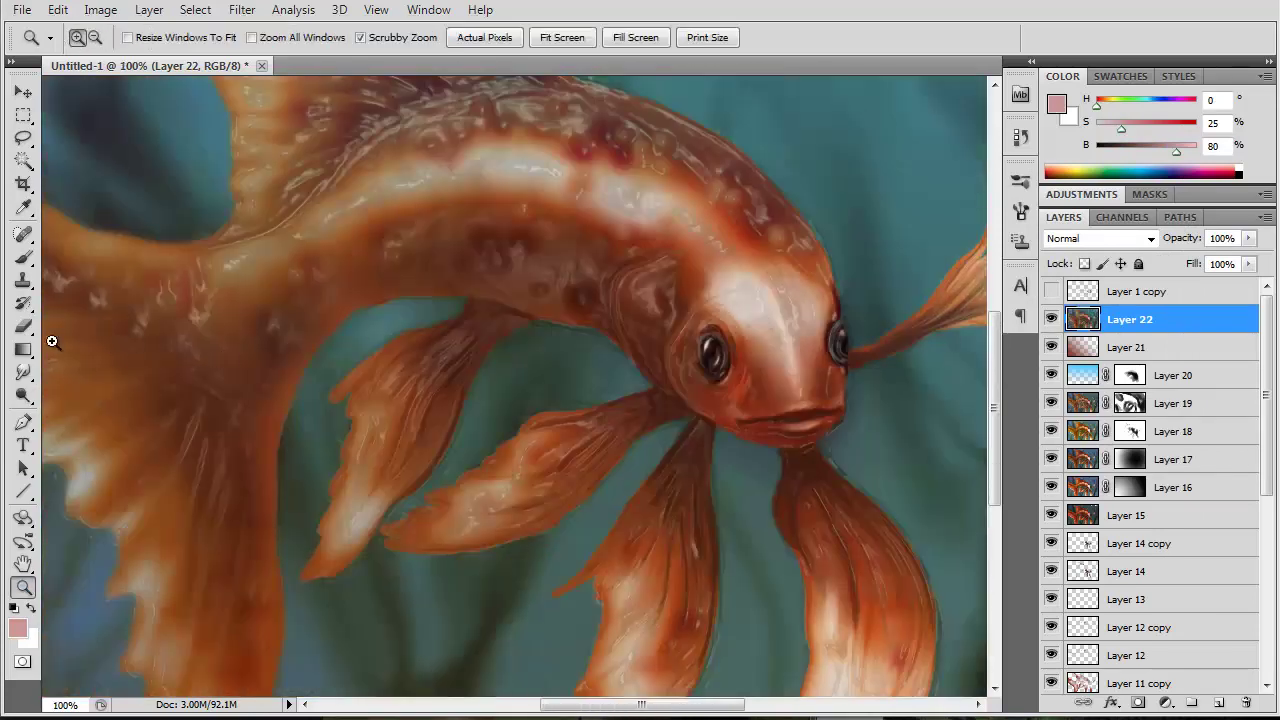
pyautogui.press('o')
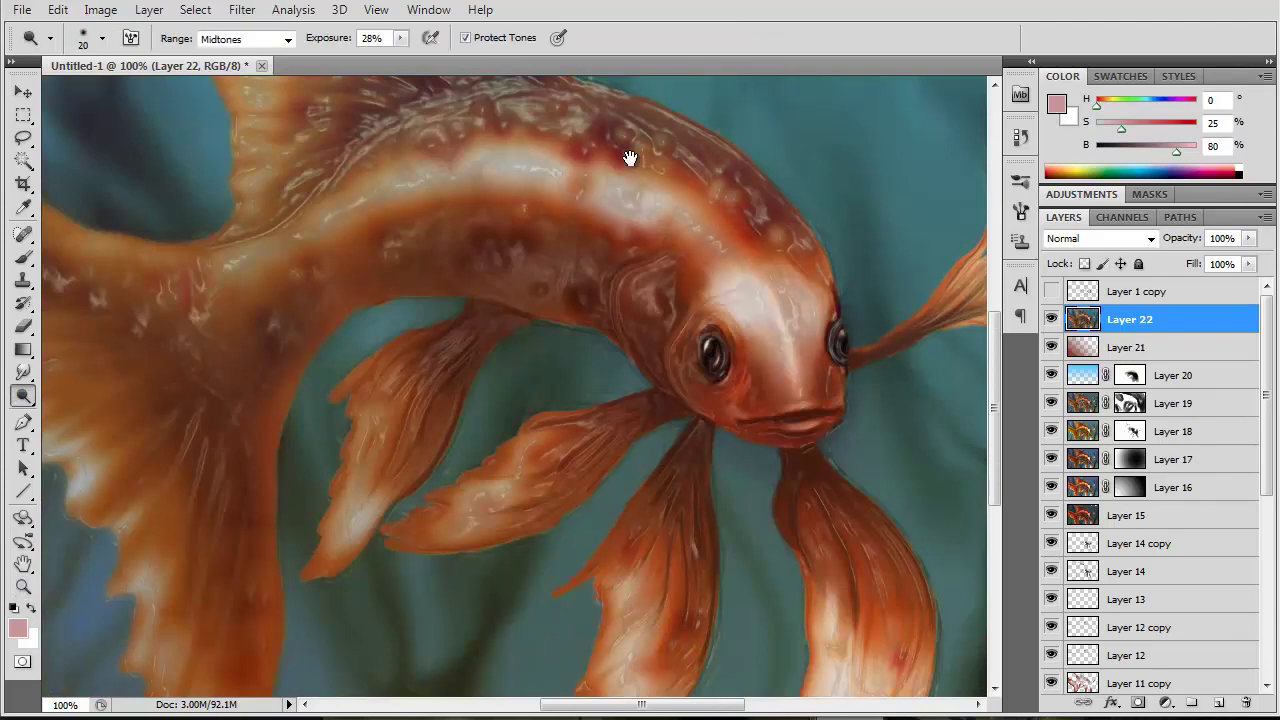
pyautogui.moveTo(629, 158); pyautogui.dragTo(634, 265)
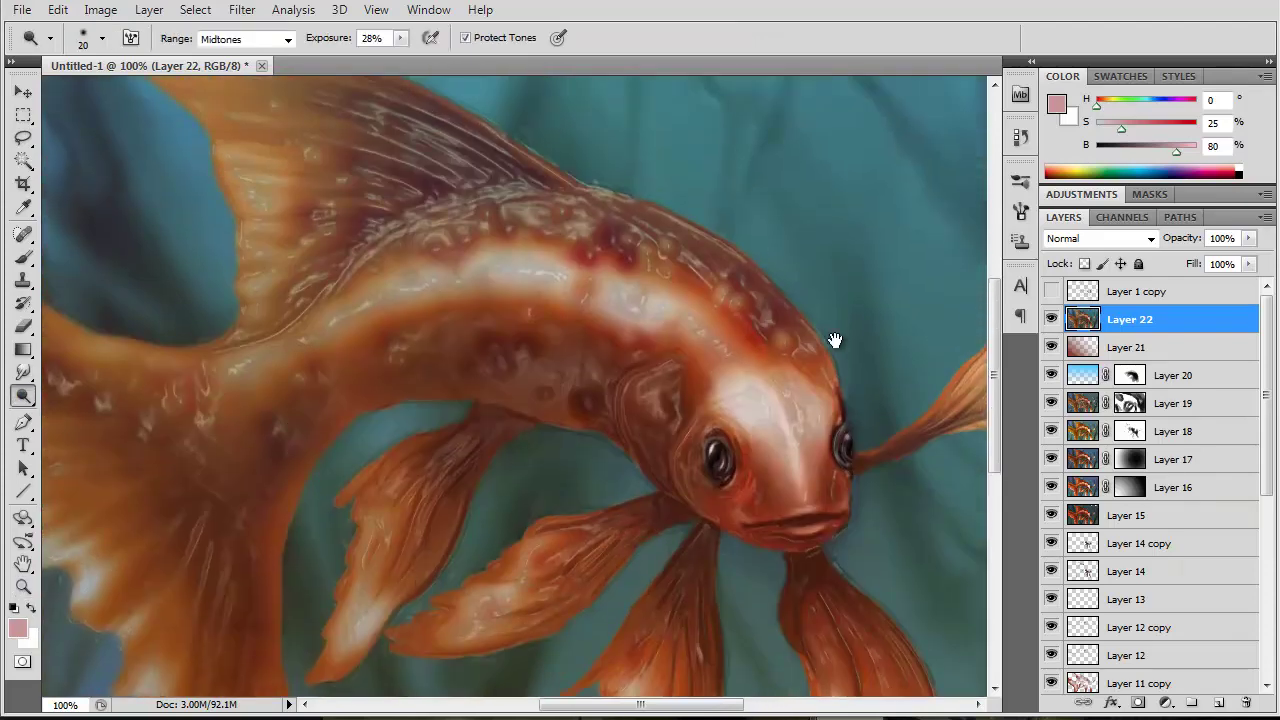
pyautogui.moveTo(835, 341); pyautogui.dragTo(679, 535)
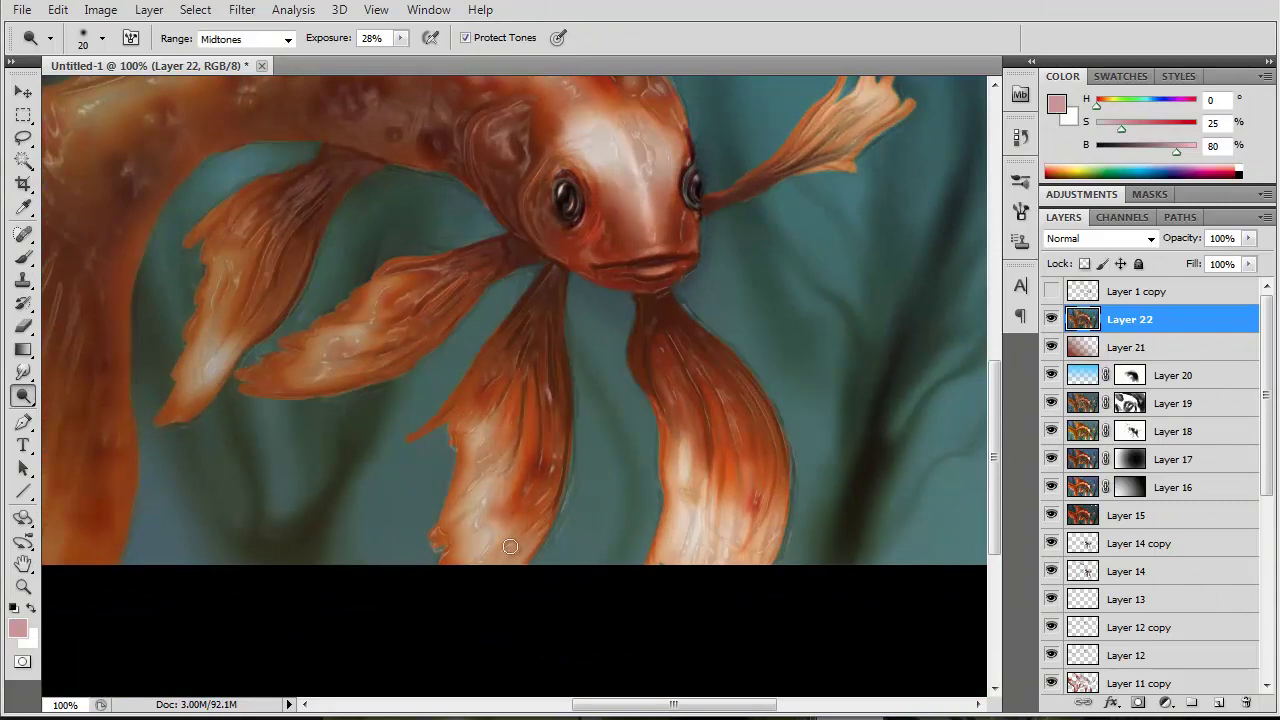
pyautogui.moveTo(347, 357)
pyautogui.mouseDown()
pyautogui.moveTo(379, 282)
pyautogui.moveTo(720, 355)
pyautogui.mouseUp()
# - Switch to Burn at 50% exposure and darken the shadows around the chin
pyautogui.click(23, 587)
pyautogui.keyDown('alt'); pyautogui.click(187, 533); pyautogui.keyUp('alt')
pyautogui.press('o')
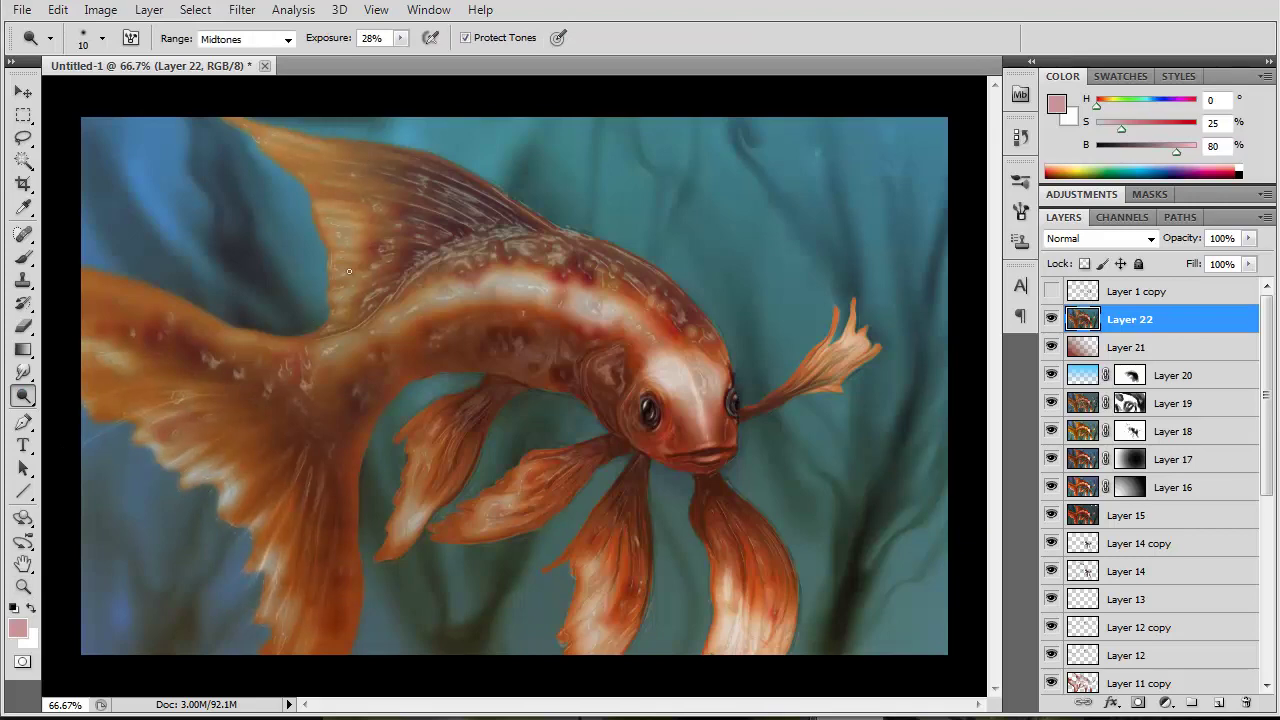
pyautogui.hotkey('shift', 'o')
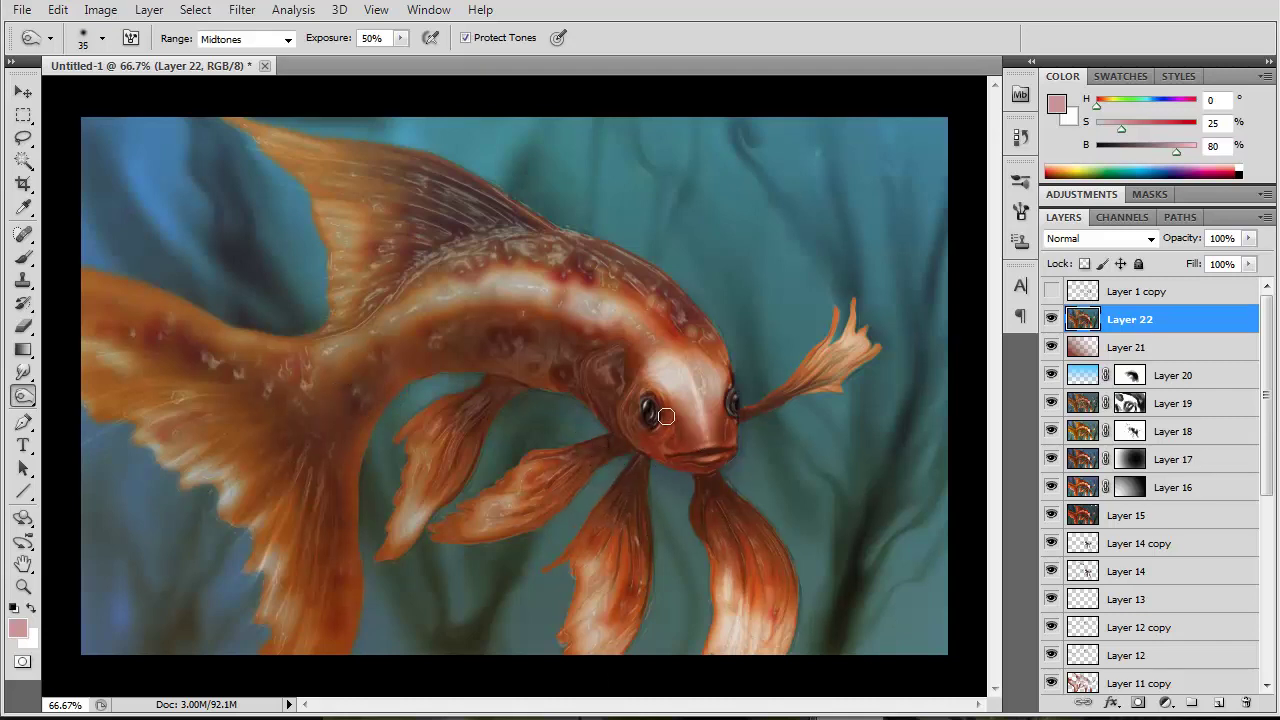
pyautogui.moveTo(666, 416); pyautogui.dragTo(693, 454)
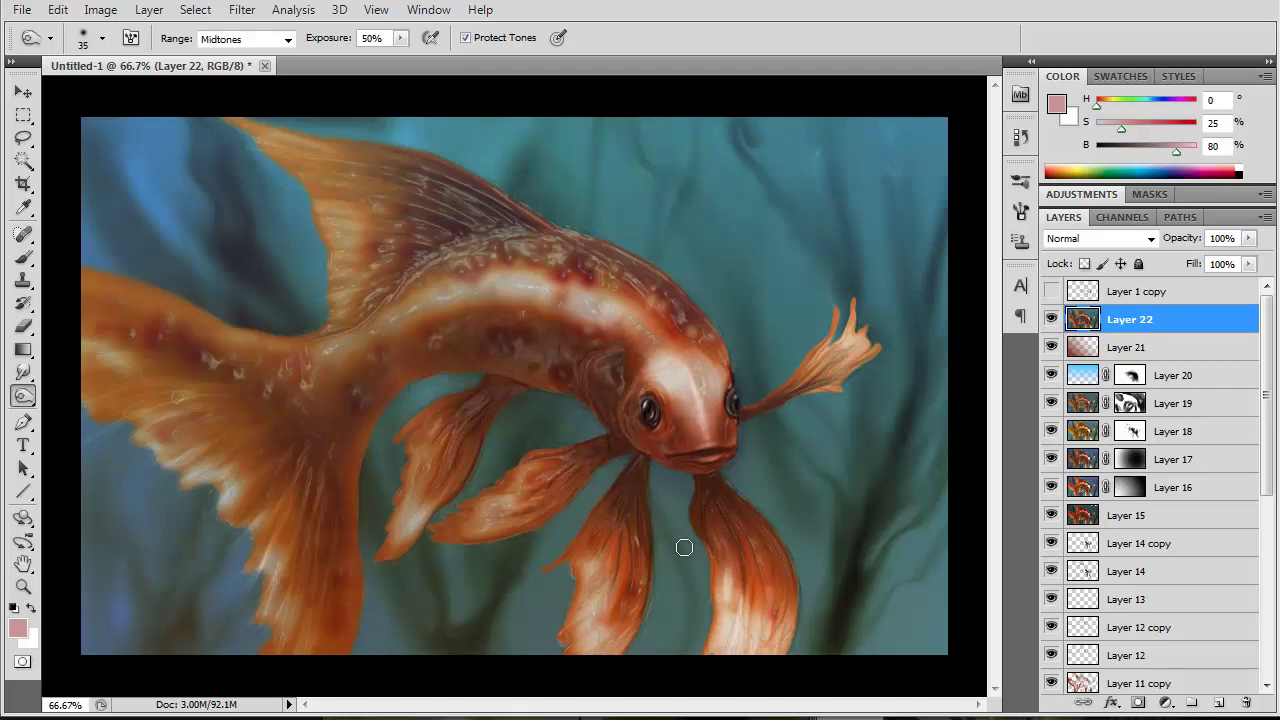
pyautogui.press('[')
pyautogui.press('[')
pyautogui.press('[')
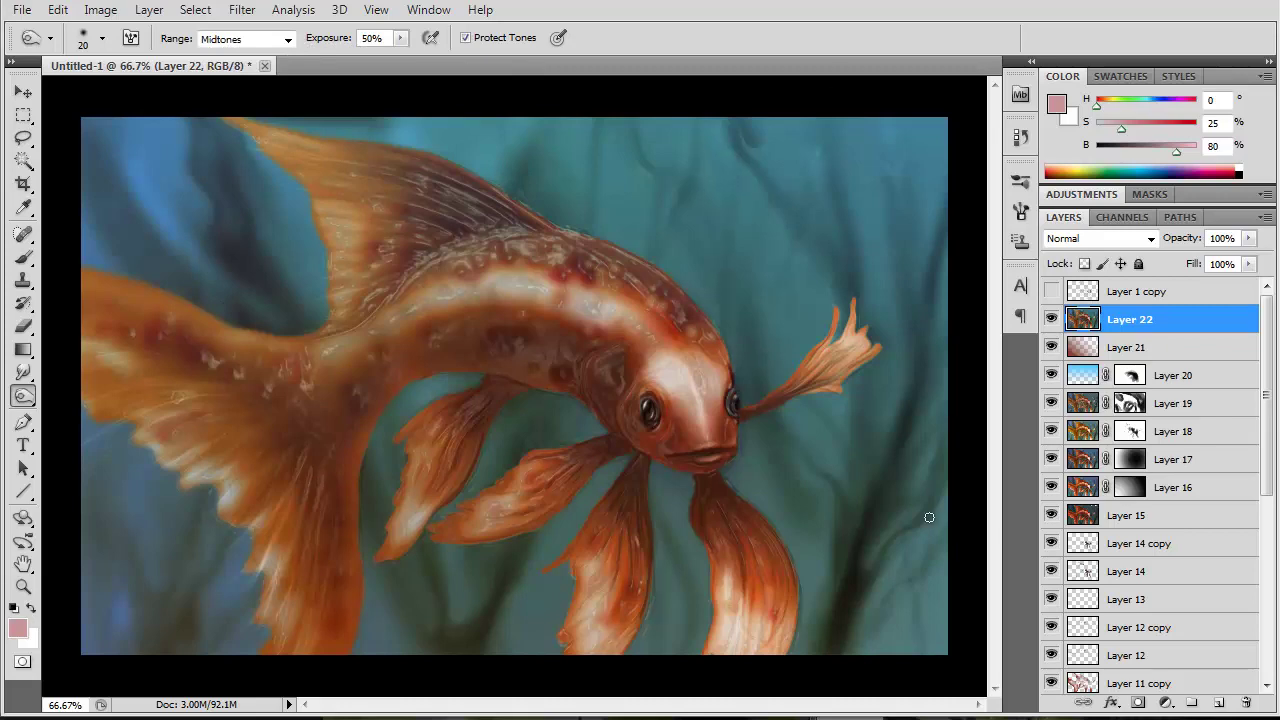
# - Paste a merged copy as Layer 23 and warp it with Liquify
pyautogui.hotkey('ctrl', 'a')
pyautogui.click(58, 9)
pyautogui.click(115, 163)
pyautogui.click(58, 9)
pyautogui.click(100, 178)
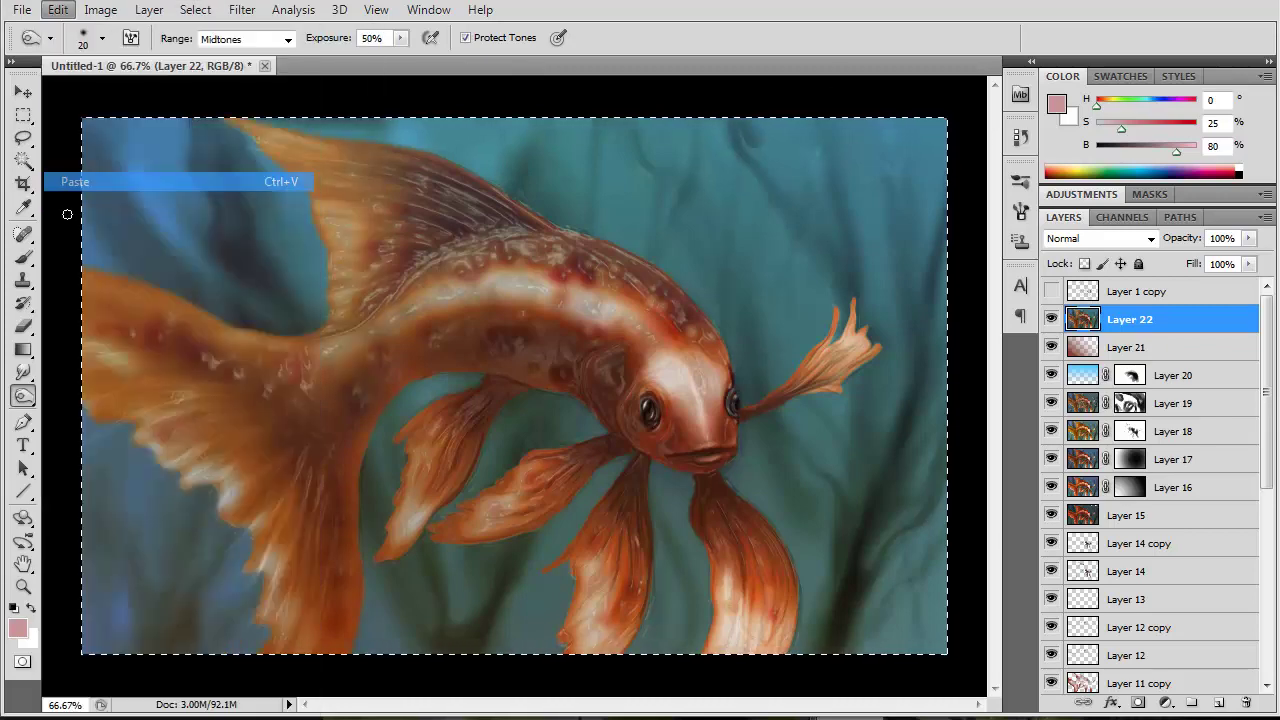
pyautogui.click(242, 9)
pyautogui.click(264, 124)
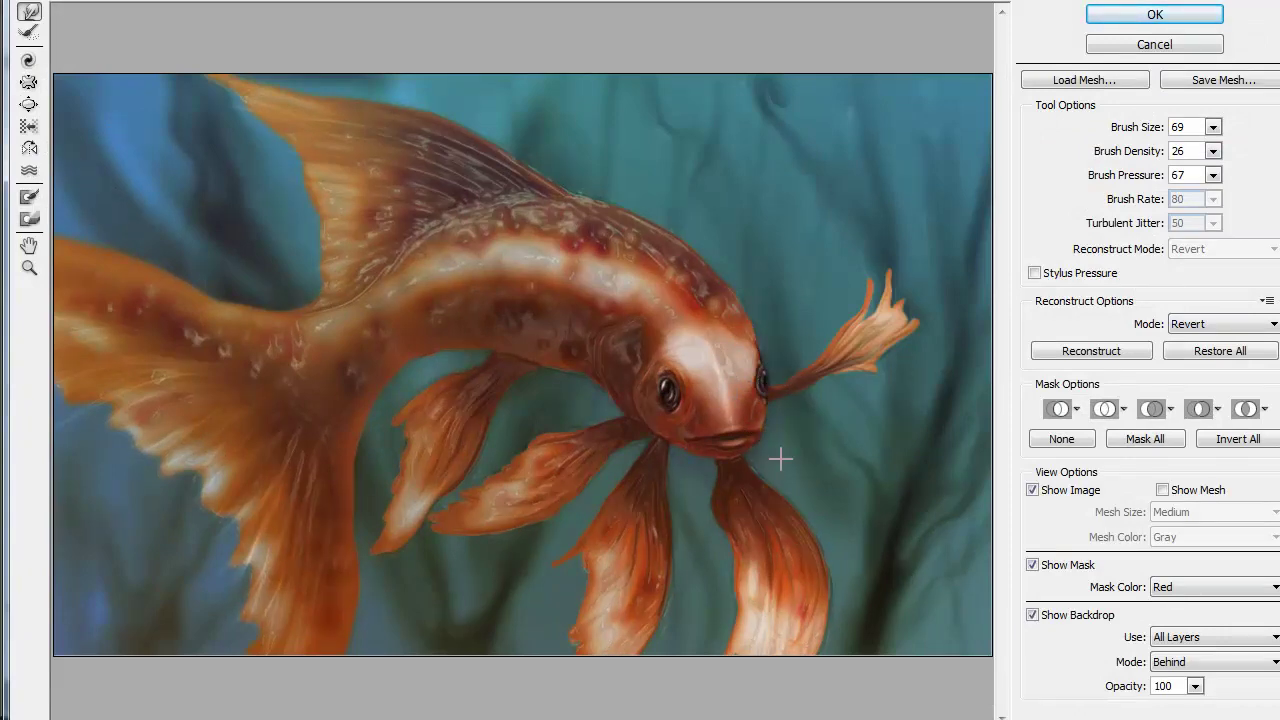
pyautogui.click(1155, 14)
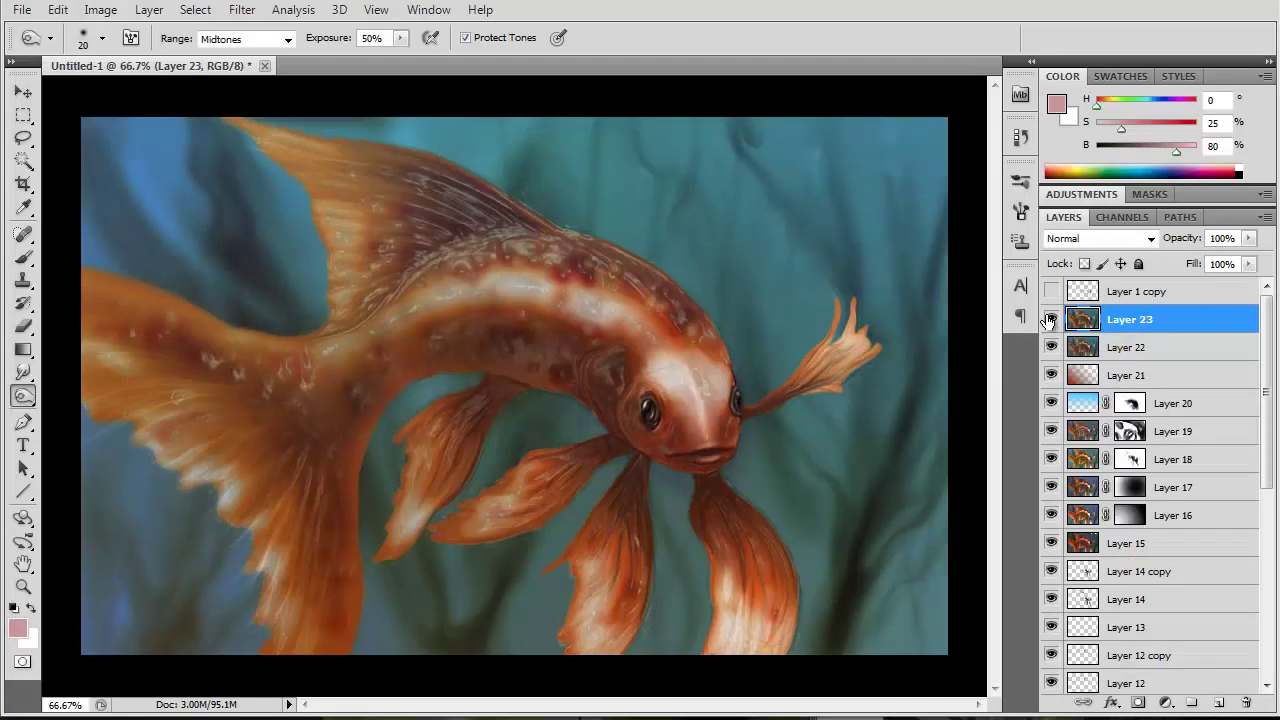
# - Paste another merged copy as Layer 24 and apply Auto Contrast
pyautogui.click(195, 9)
pyautogui.click(205, 31)
pyautogui.click(58, 9)
pyautogui.click(290, 152)
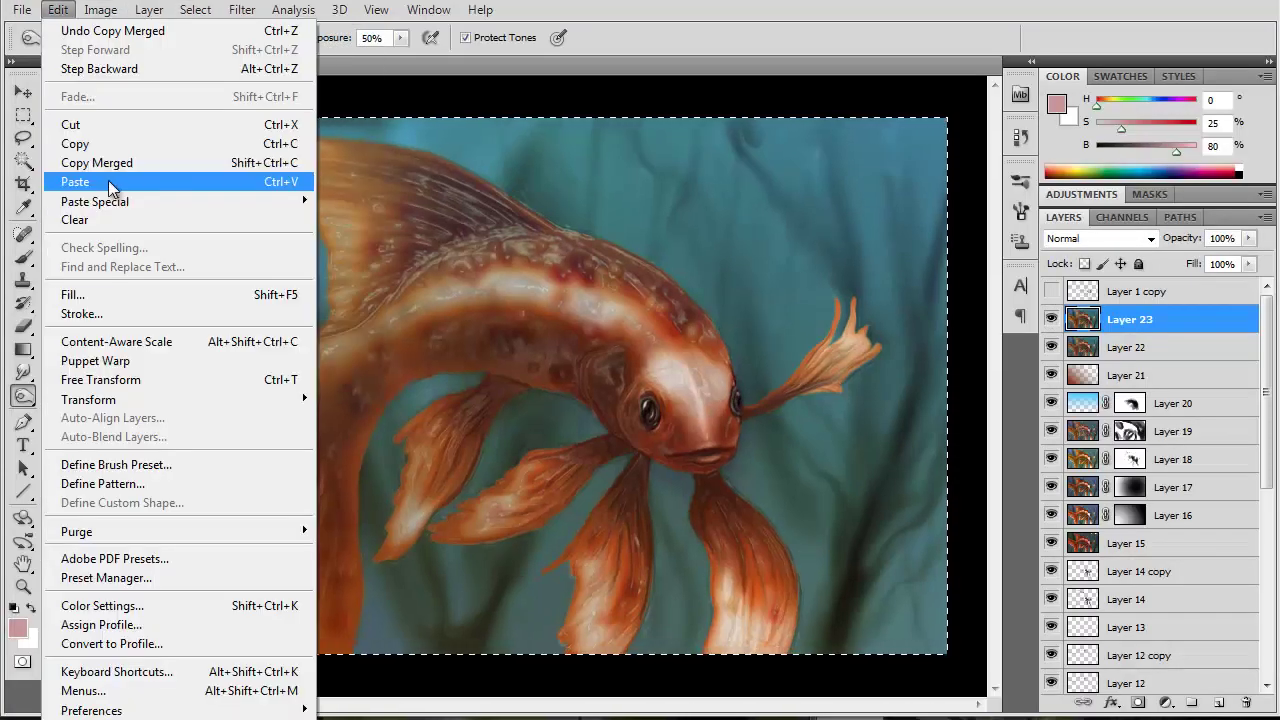
pyautogui.click(101, 9)
pyautogui.click(140, 106)
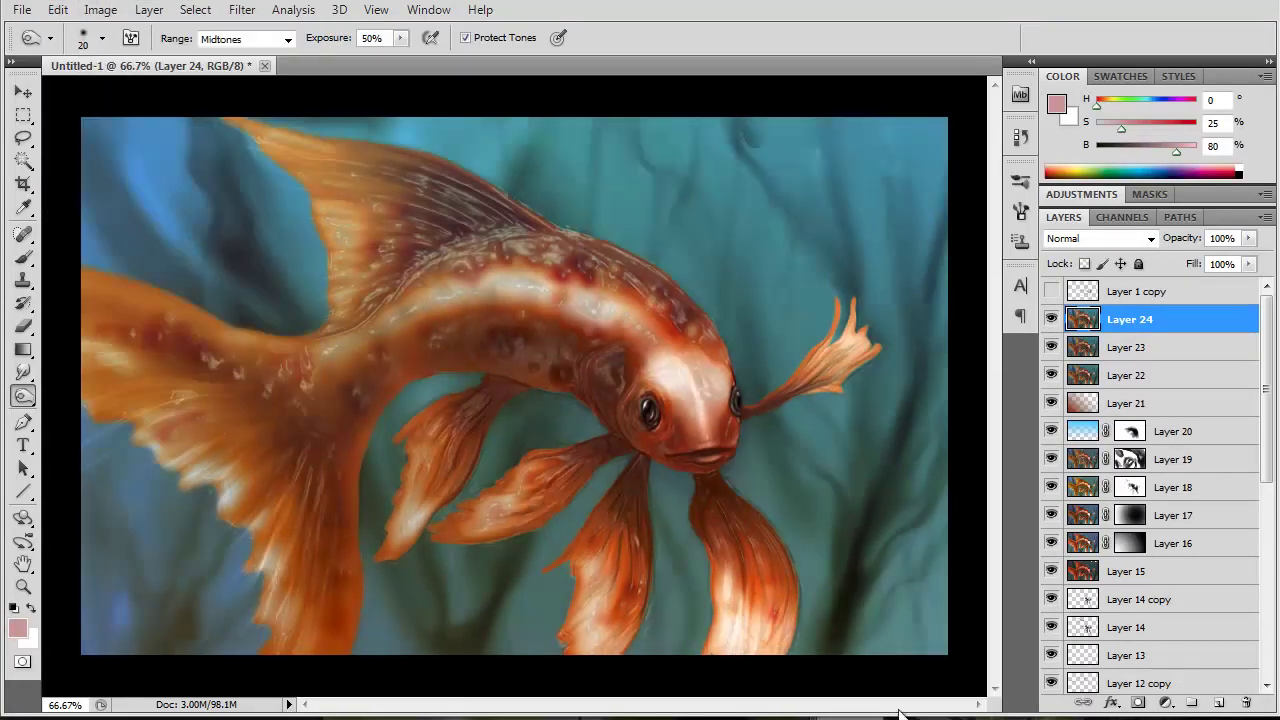
# - Fill a new layer with a reversed brown gradient across the painting
pyautogui.click(1219, 703)
pyautogui.click(17, 628)
pyautogui.click(923, 509)
pyautogui.click(809, 251)
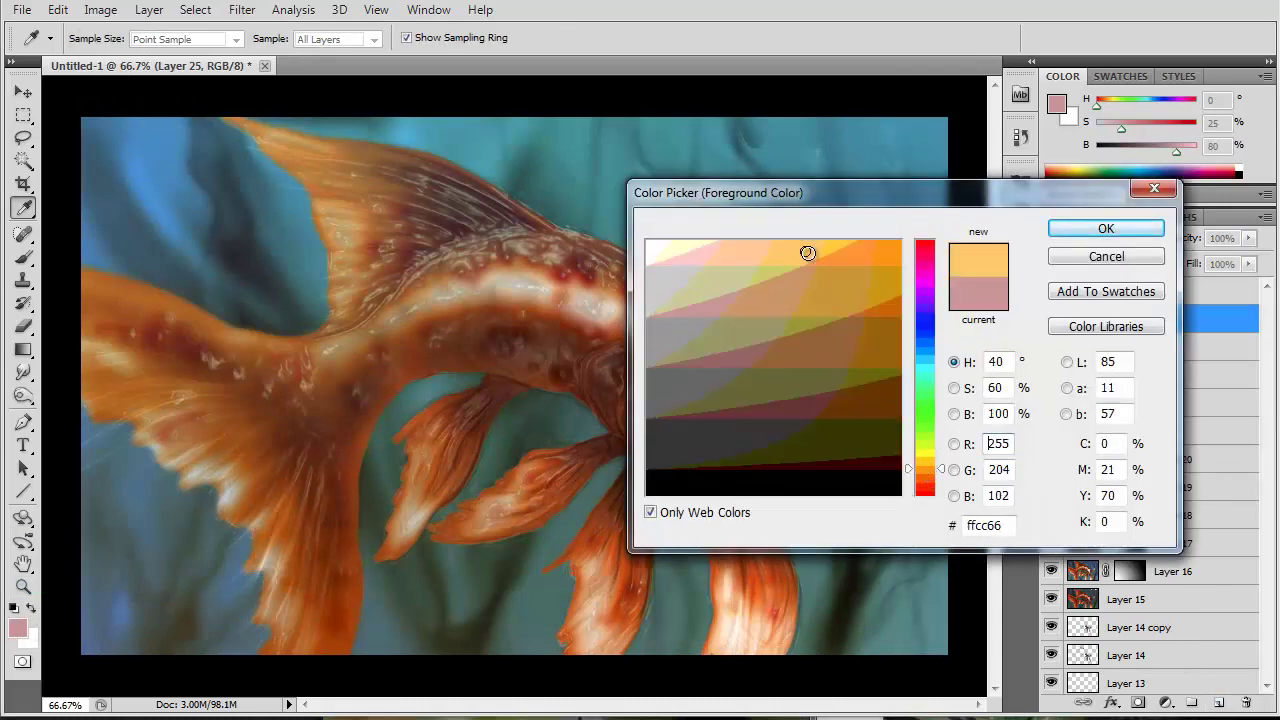
pyautogui.click(818, 358)
pyautogui.click(1143, 226)
pyautogui.press('g')
pyautogui.click(549, 38)
pyautogui.moveTo(500, 277); pyautogui.dragTo(848, 556)
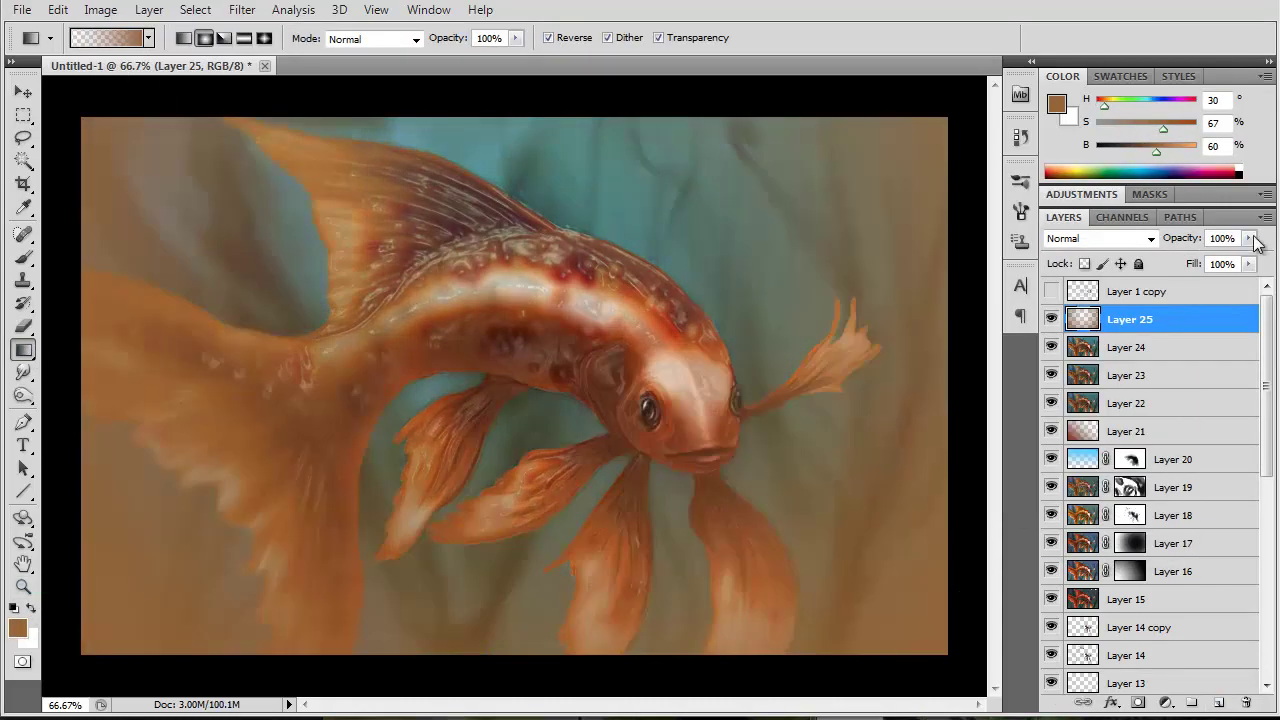
# - Set the brown gradient to Vivid Light at 45%, mask it, then hide Layer 25
pyautogui.moveTo(1248, 238); pyautogui.dragTo(1180, 252)
pyautogui.click(1150, 238)
pyautogui.click(1063, 642)
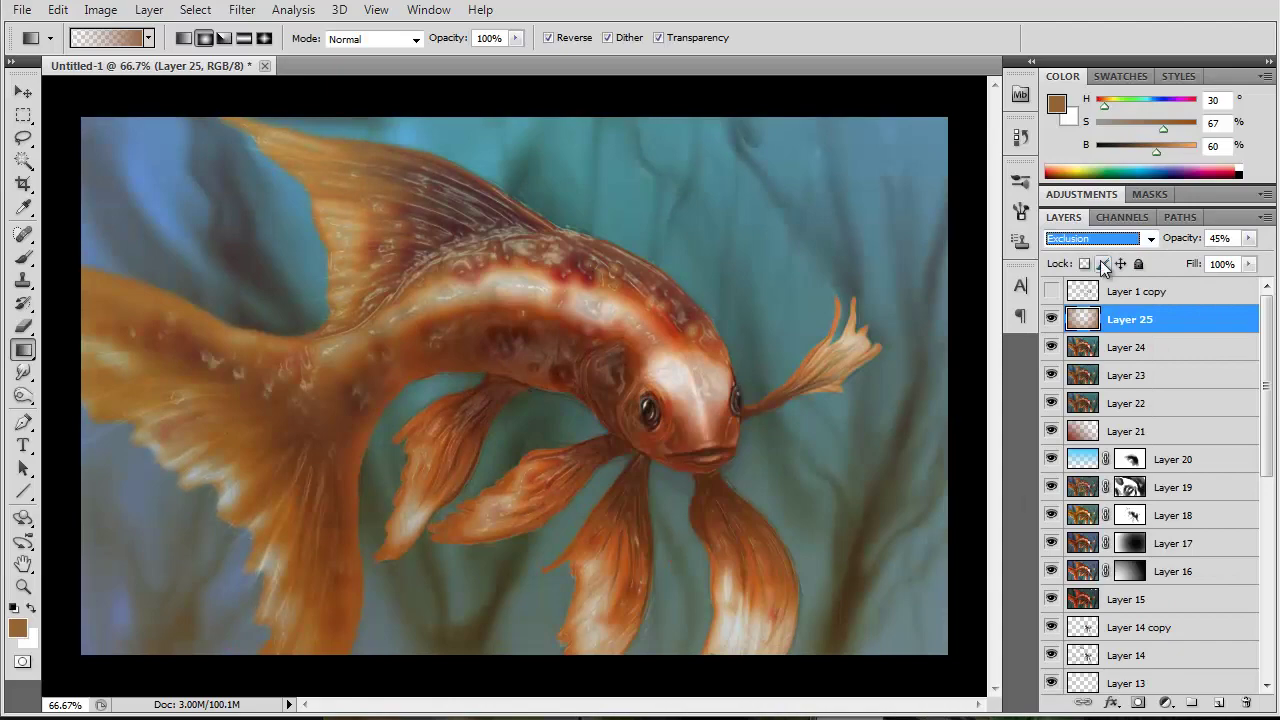
pyautogui.press('Up')
pyautogui.press('Up')
pyautogui.press('Up')
pyautogui.press('Up')
pyautogui.press('Up')
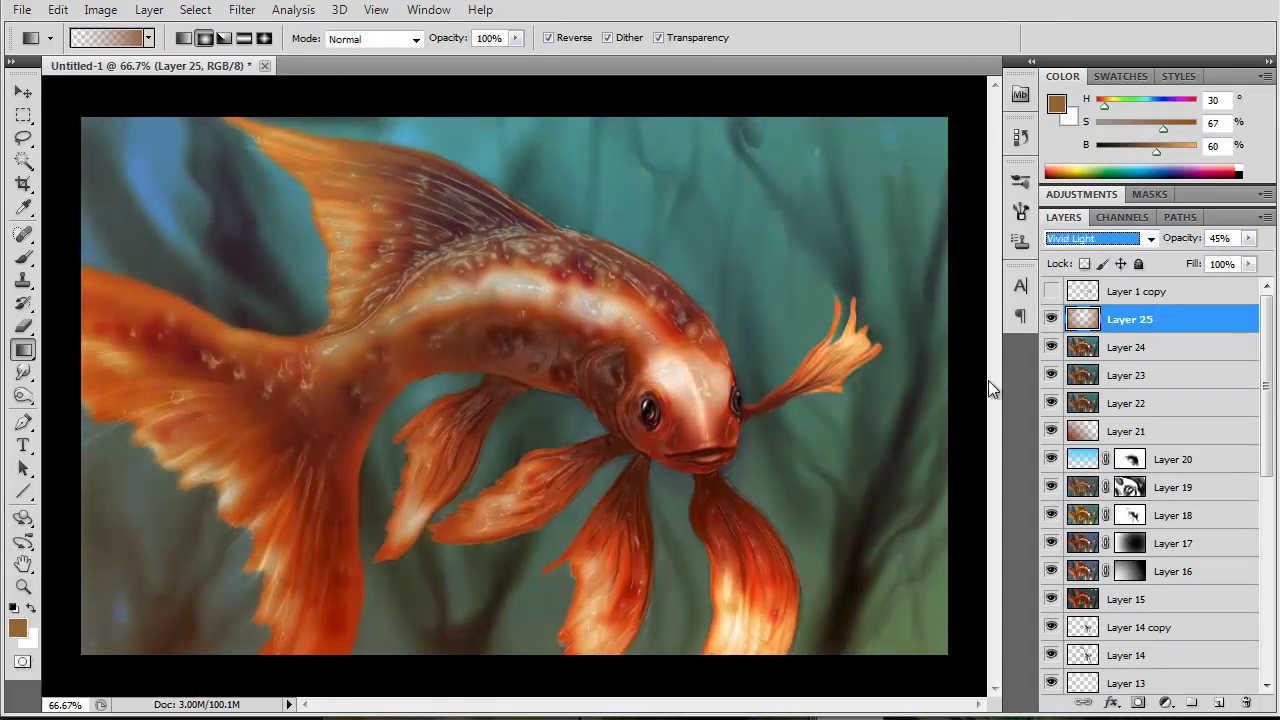
pyautogui.click(1138, 703)
pyautogui.press('b')
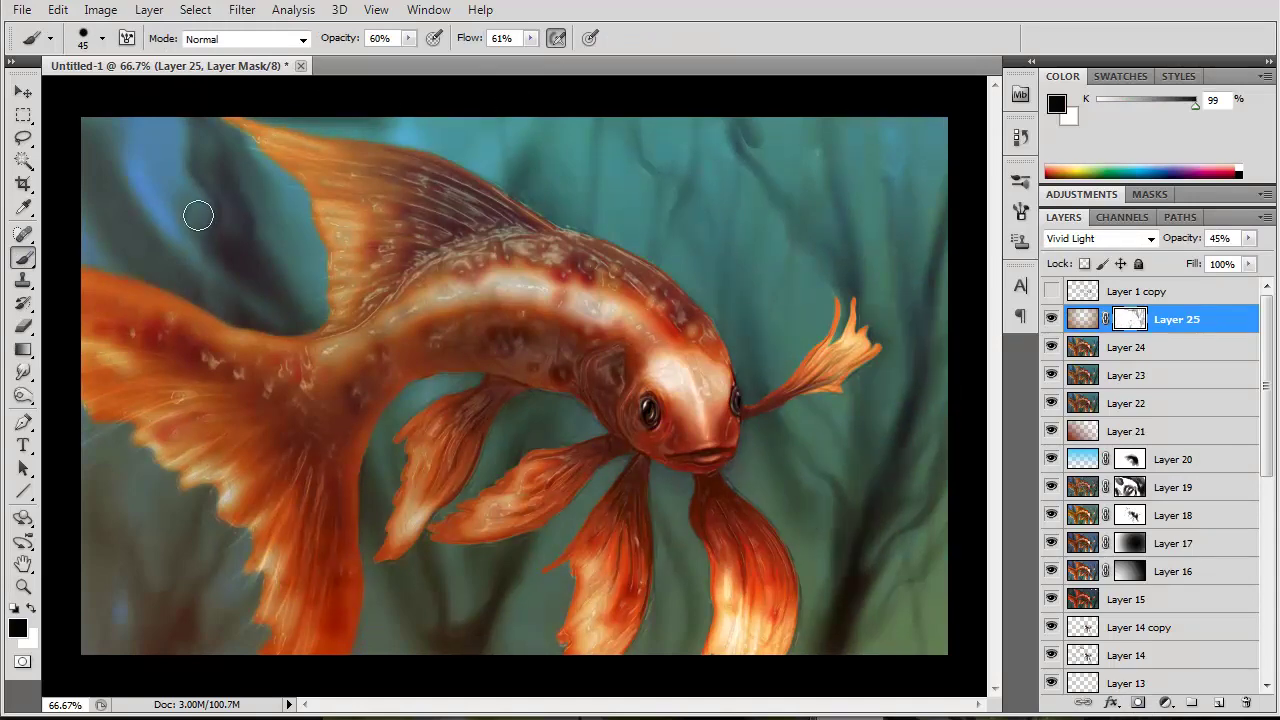
pyautogui.press(']')
pyautogui.press(']')
pyautogui.press(']')
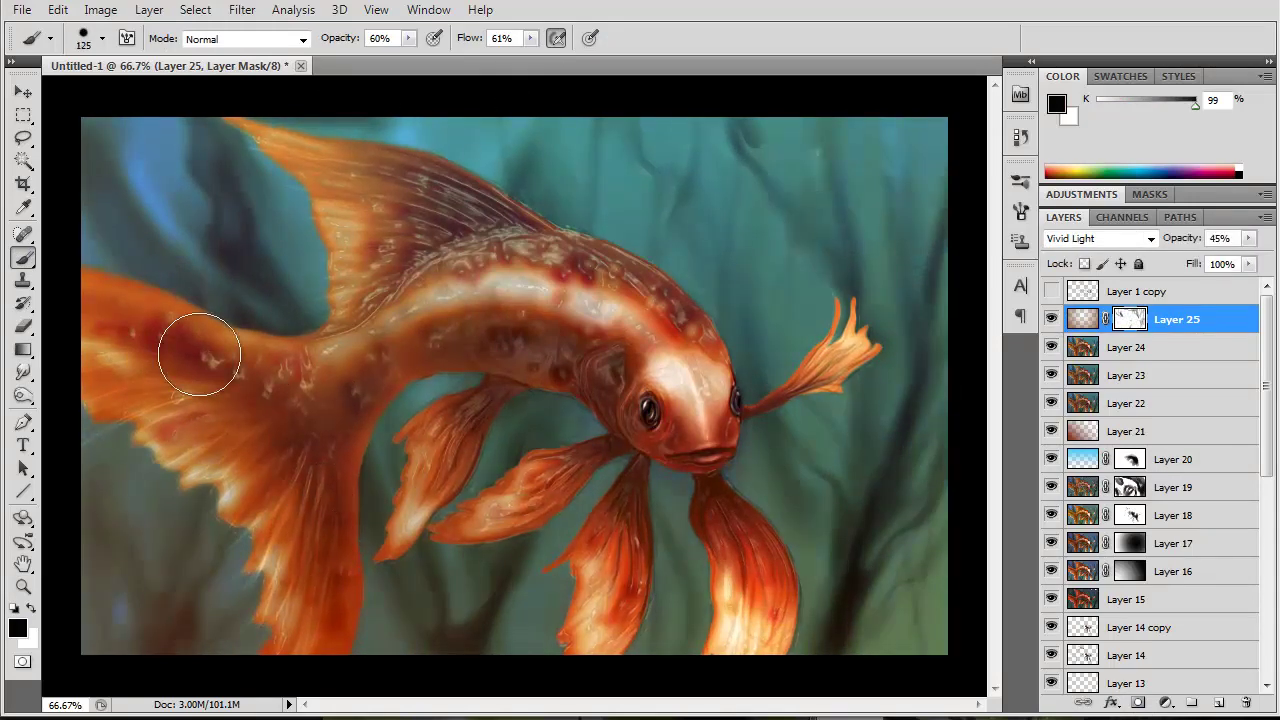
pyautogui.press('[')
pyautogui.press('[')
pyautogui.press('[')
pyautogui.click(1051, 319)
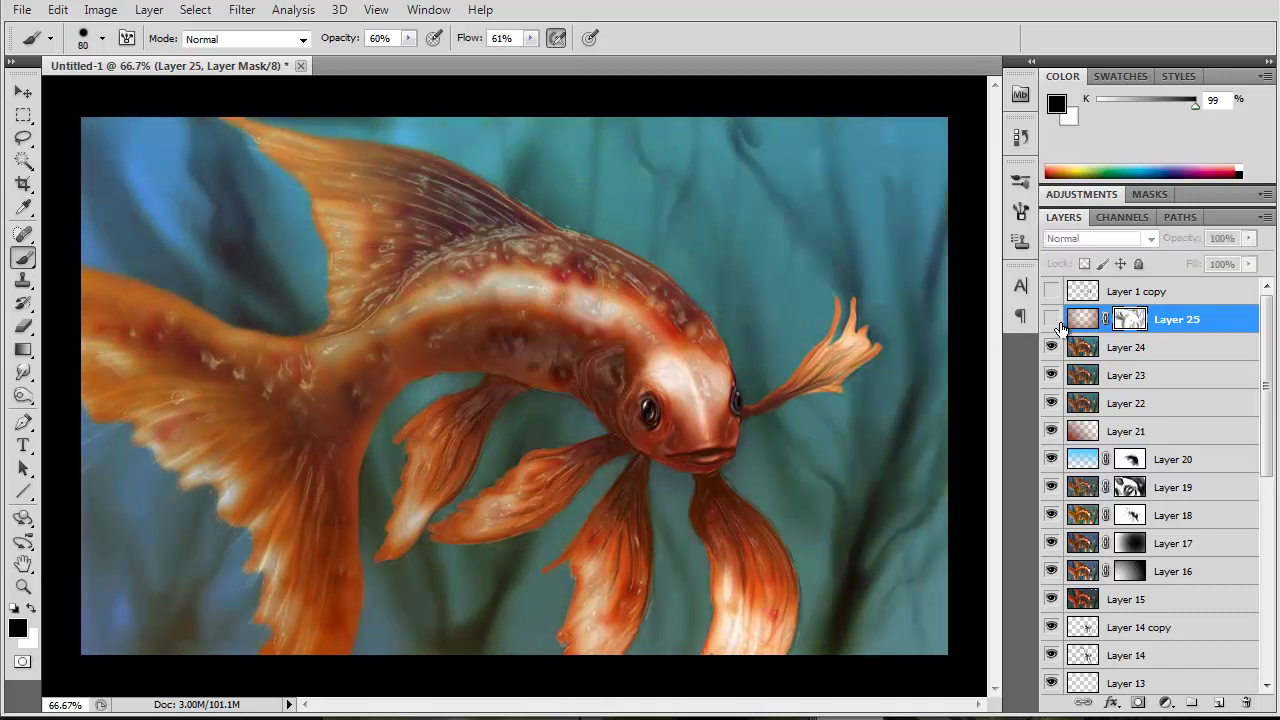